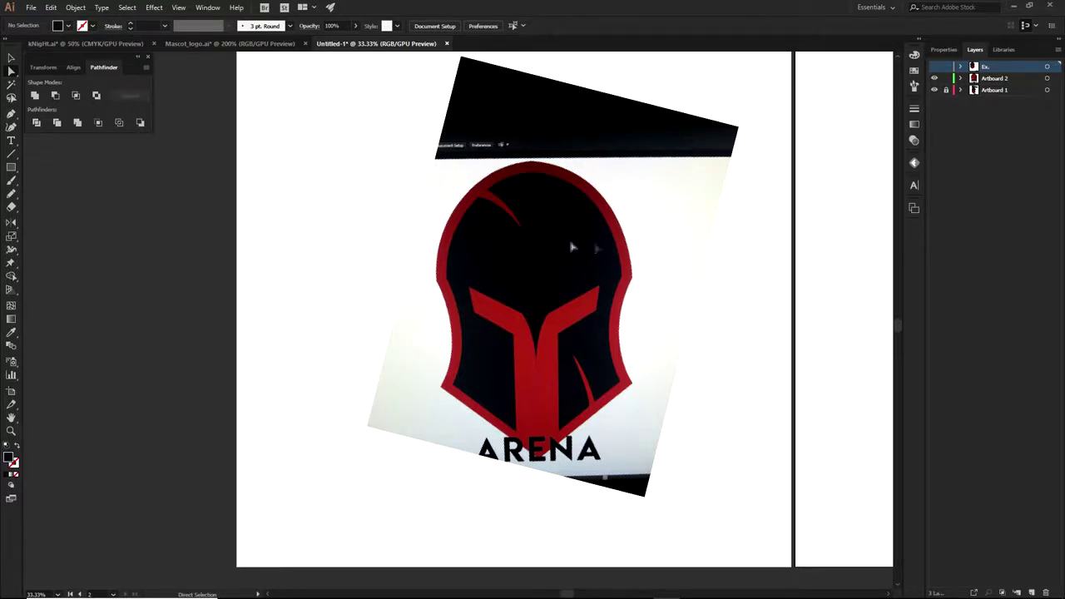
Step: Examine the helmet reference image and compare it with the finished ARENA helmet logo on the second artboard
{"action": "scroll", "coordinate": [539, 267], "scroll_direction": "up", "scroll_amount": 1}
{"action": "left_click_drag", "start_coordinate": [540, 268], "coordinate": [622, 294]}
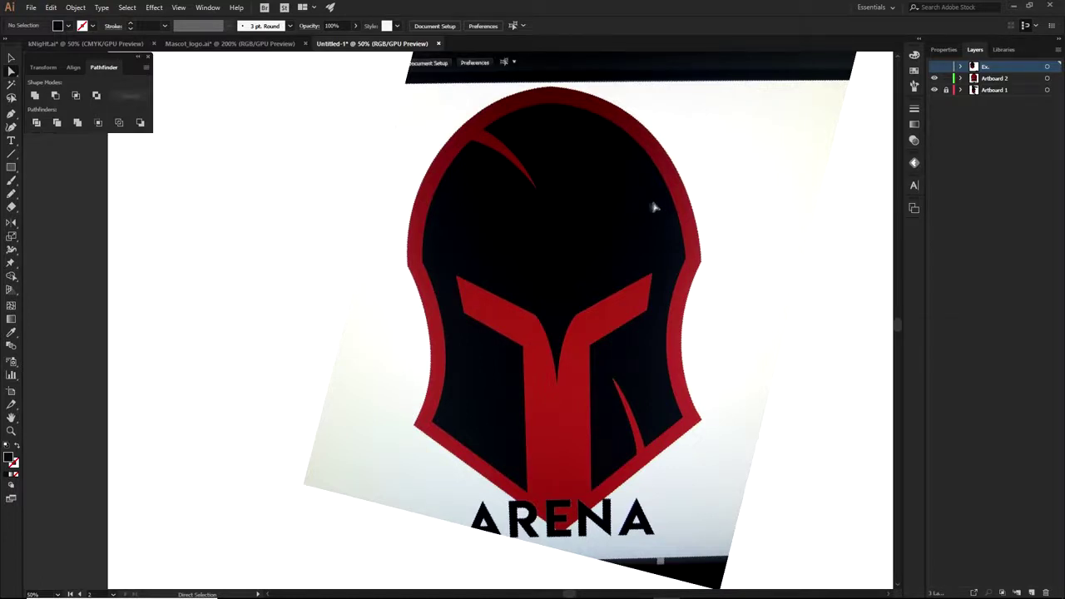
{"action": "scroll", "coordinate": [603, 206], "scroll_direction": "down", "scroll_amount": 2}
{"action": "left_click_drag", "start_coordinate": [712, 249], "coordinate": [505, 259]}
{"action": "left_click_drag", "start_coordinate": [820, 246], "coordinate": [658, 260]}
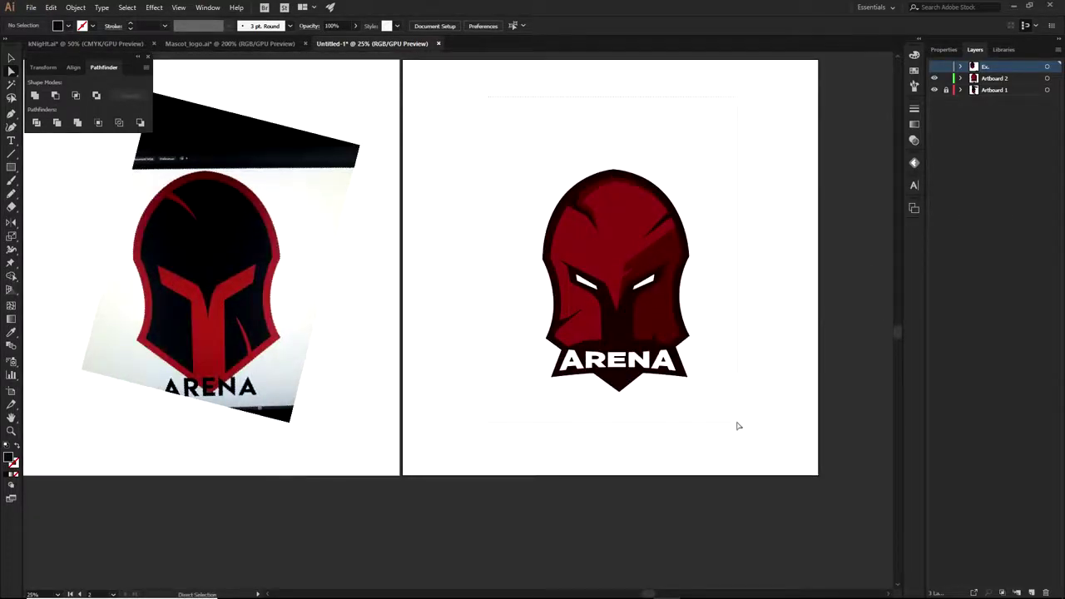
{"action": "key", "text": "ctrl+a"}
{"action": "key", "text": "ctrl+shift+a"}
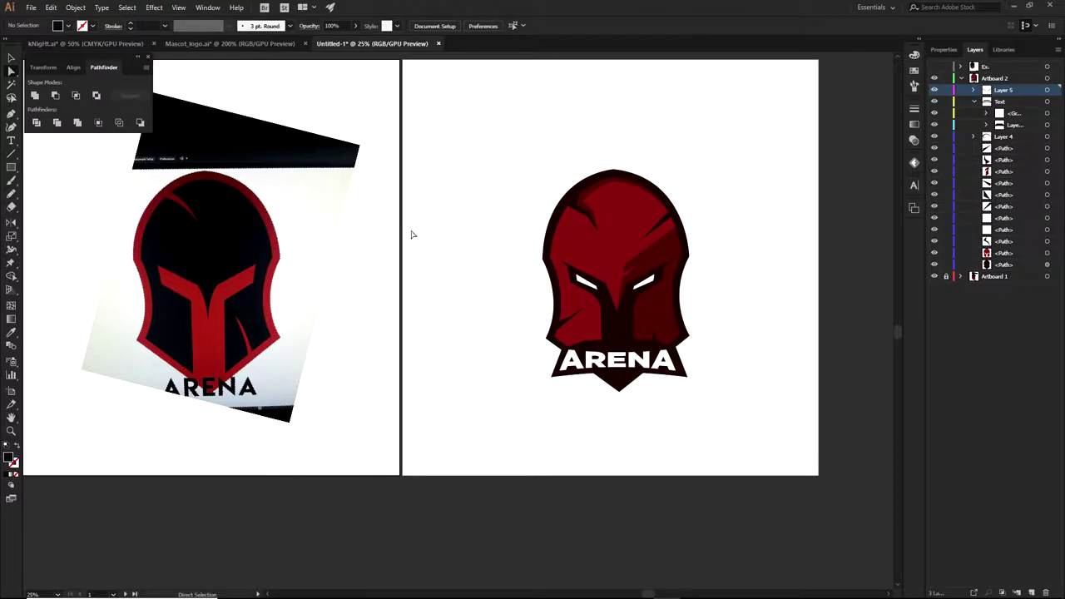
{"action": "left_click", "coordinate": [962, 79]}
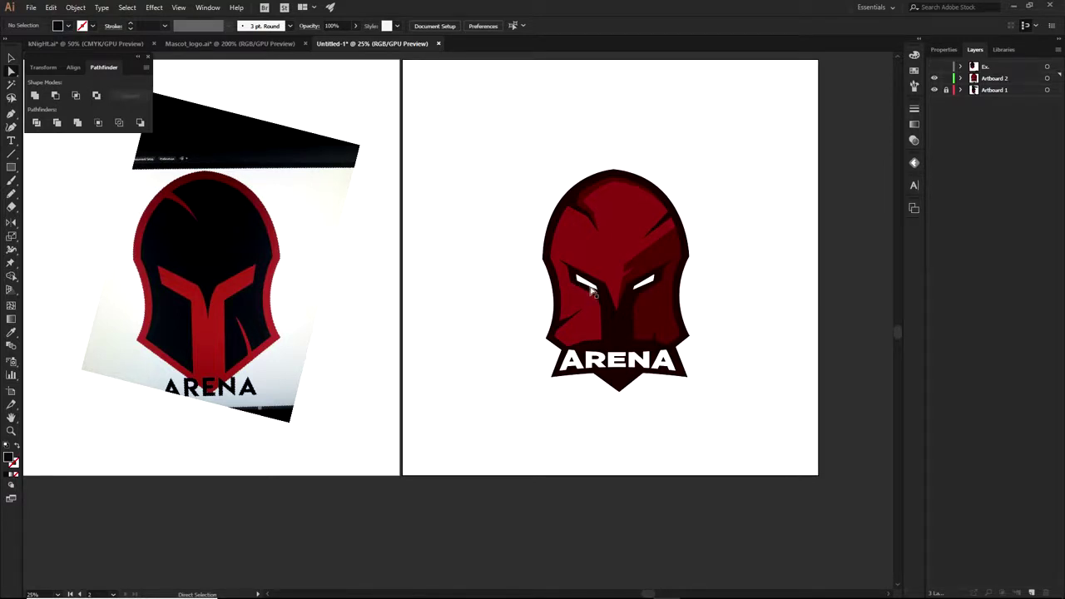
{"action": "key", "text": "alt"}
{"action": "scroll", "coordinate": [534, 316], "scroll_direction": "up", "scroll_amount": 5}
{"action": "scroll", "coordinate": [544, 388], "scroll_direction": "down", "scroll_amount": 4}
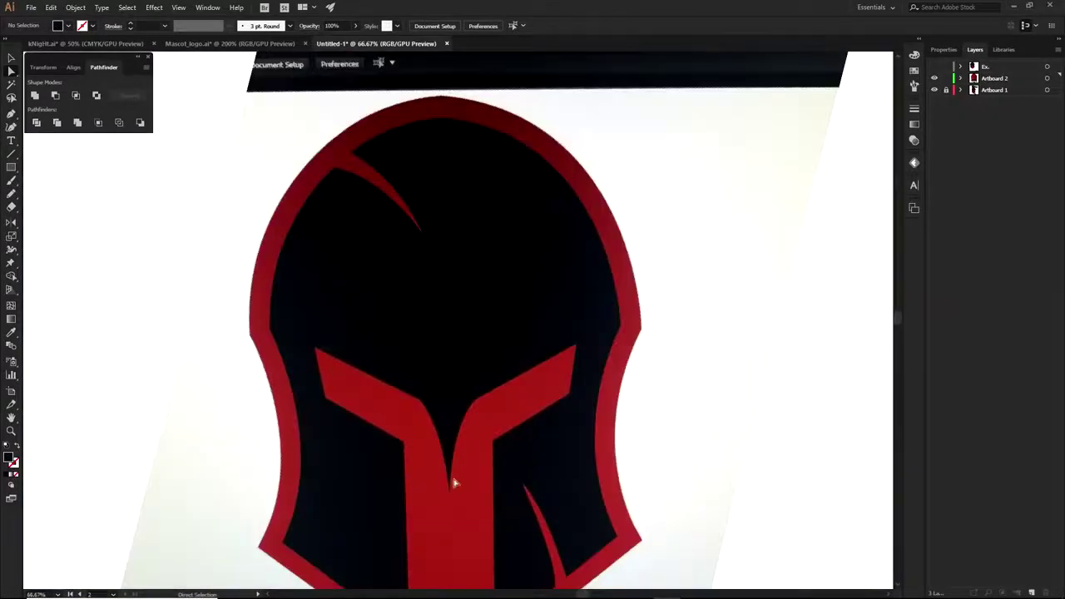
{"action": "scroll", "coordinate": [447, 482], "scroll_direction": "down", "scroll_amount": 4}
{"action": "left_click_drag", "start_coordinate": [599, 411], "coordinate": [369, 346]}
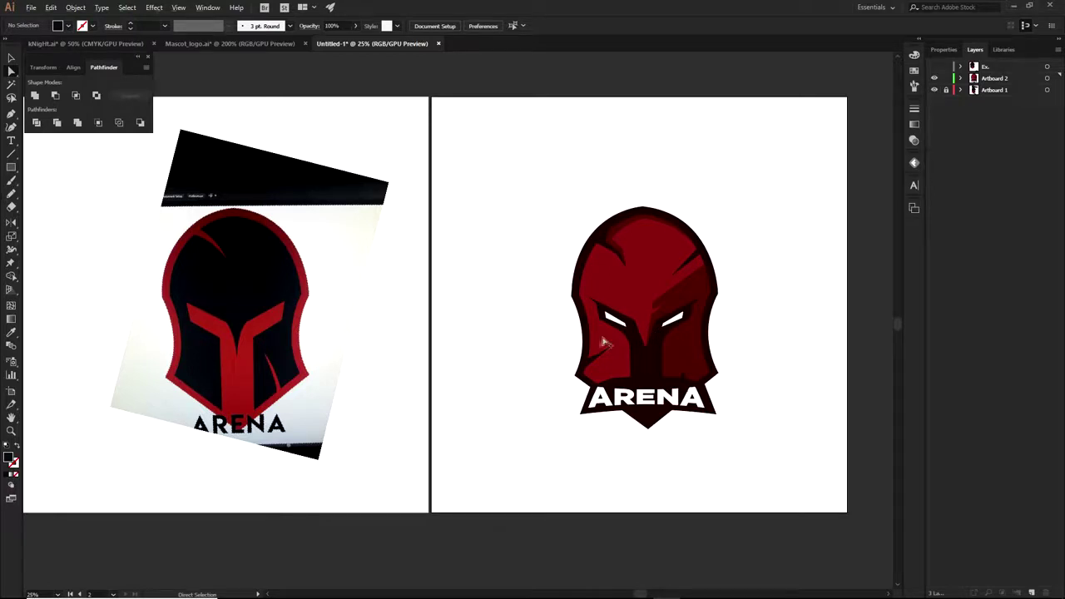
{"action": "scroll", "coordinate": [607, 339], "scroll_direction": "up", "scroll_amount": 2}
{"action": "scroll", "coordinate": [658, 401], "scroll_direction": "down", "scroll_amount": 2}
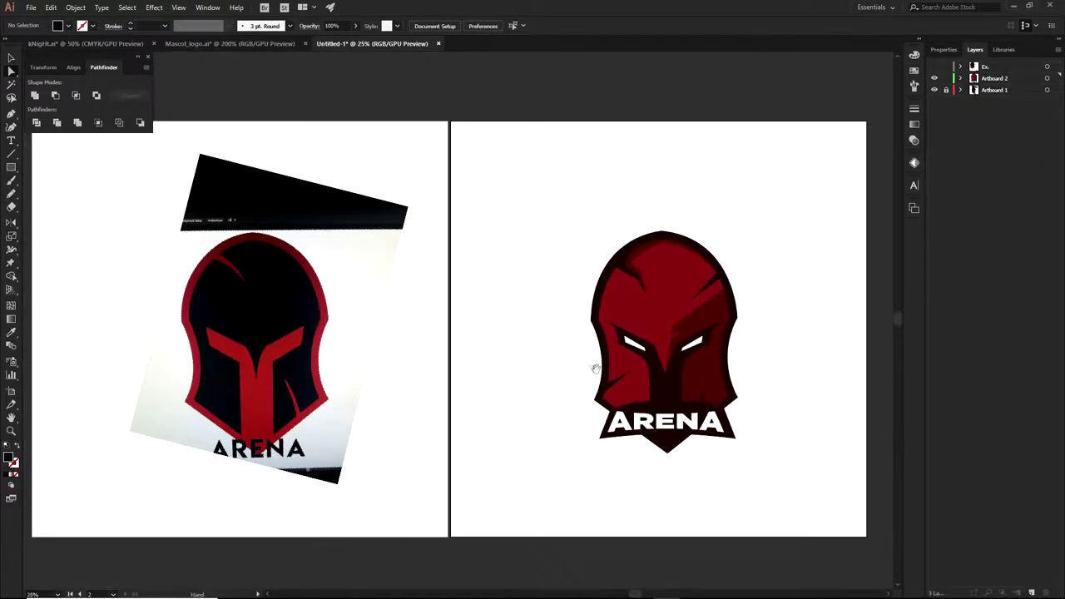
Step: Show the Ex. layer and hide the Artboard 2 layer so the basic two-piece helmet replaces the finished logo
{"action": "left_click", "coordinate": [933, 66]}
{"action": "left_click", "coordinate": [933, 77]}
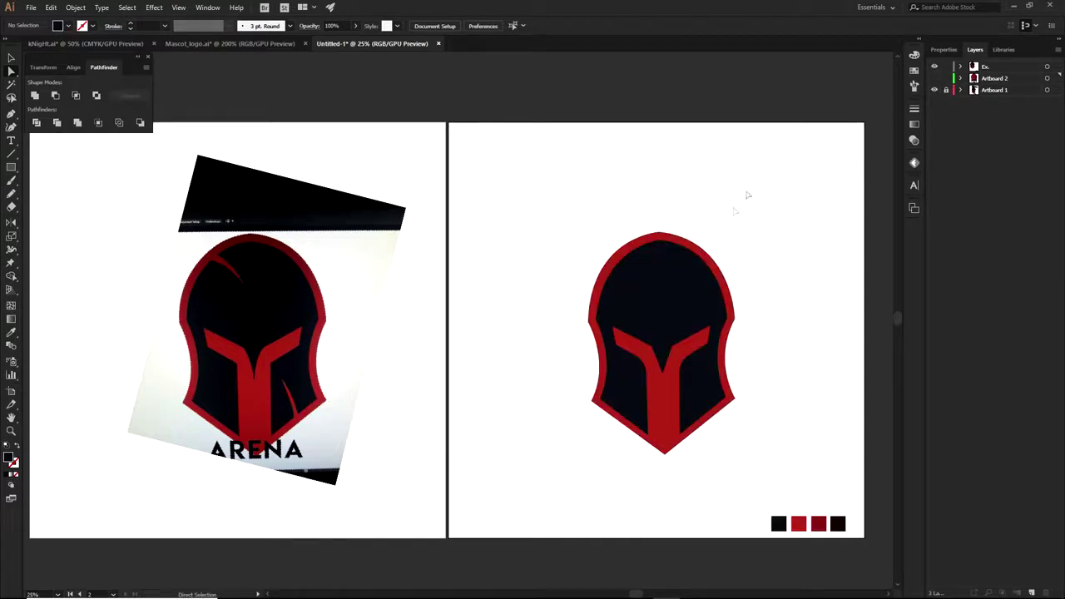
{"action": "left_click", "coordinate": [643, 290]}
{"action": "left_click", "coordinate": [789, 375]}
{"action": "left_click_drag", "start_coordinate": [789, 376], "coordinate": [758, 357]}
{"action": "left_click_drag", "start_coordinate": [650, 289], "coordinate": [646, 309]}
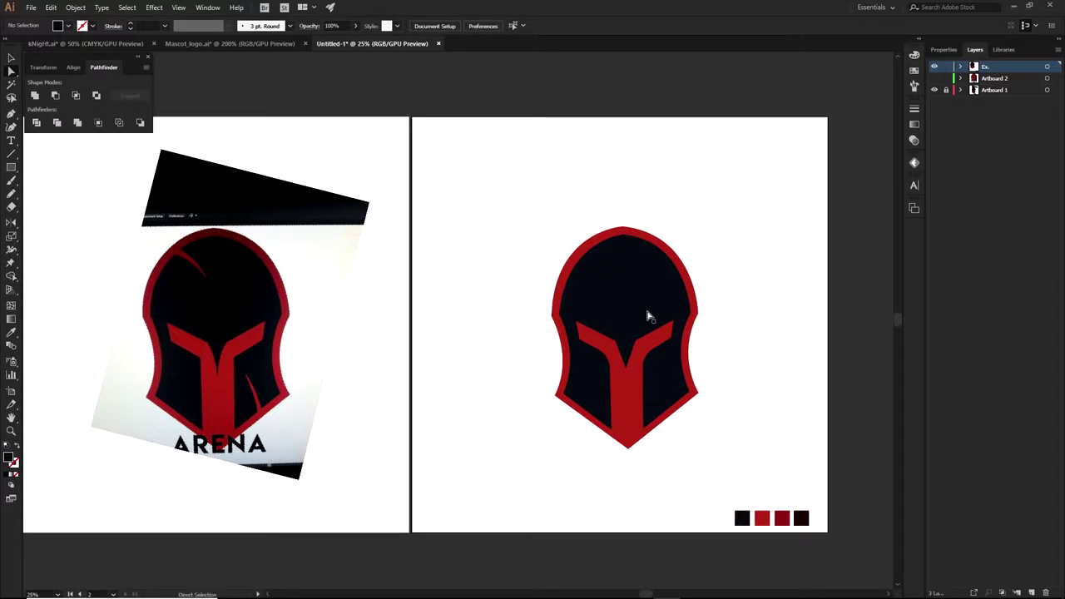
Step: Recolor the helmet's outer silhouette with the near-black navy swatch using the Eyedropper
{"action": "scroll", "coordinate": [663, 395], "scroll_direction": "up", "scroll_amount": 1}
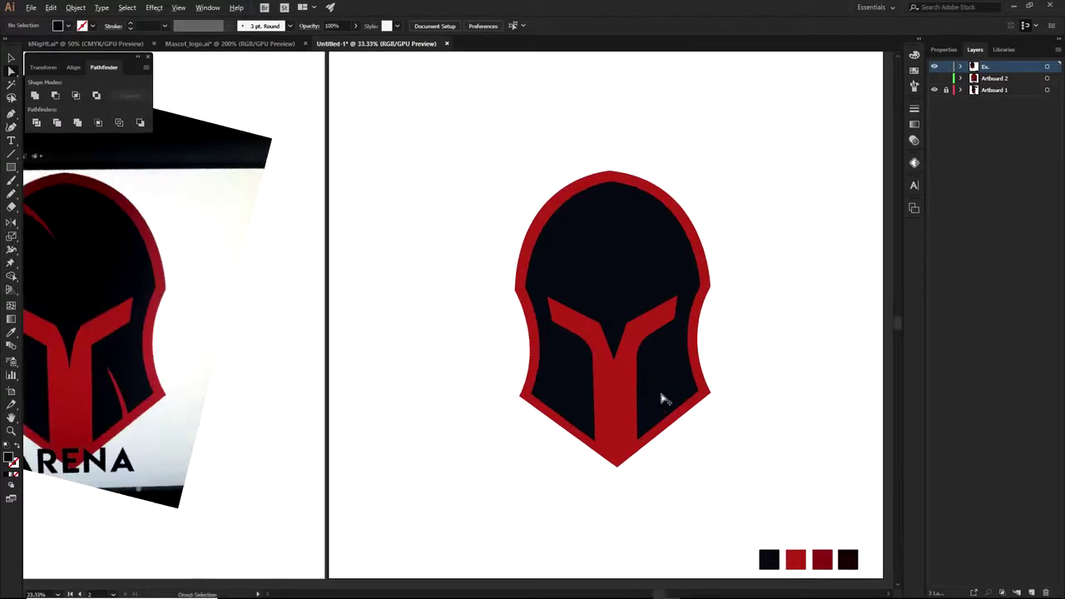
{"action": "left_click", "coordinate": [622, 406]}
{"action": "key", "text": "i"}
{"action": "left_click", "coordinate": [766, 560]}
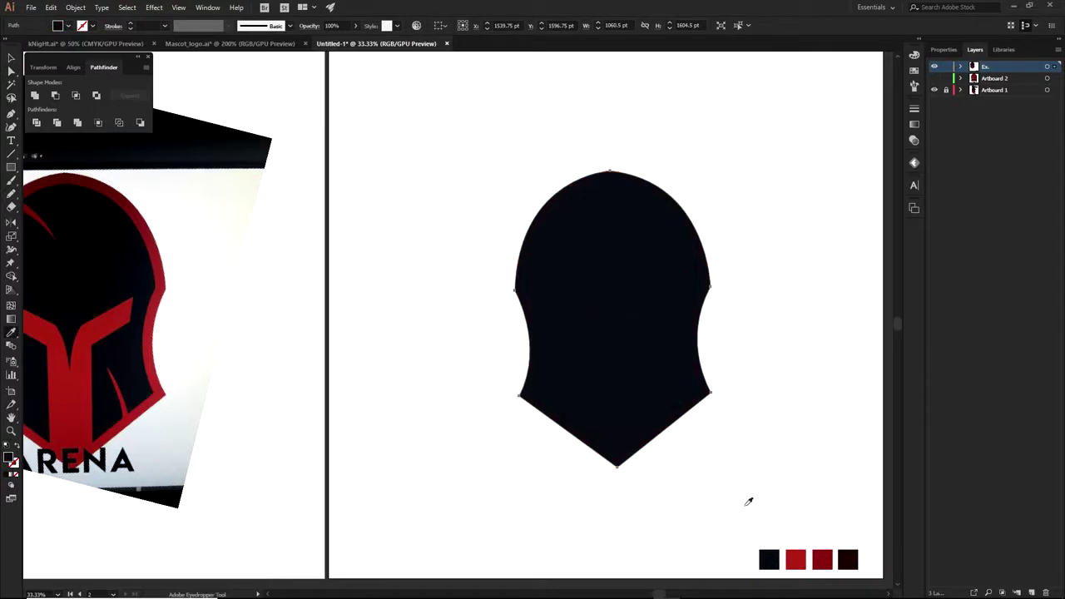
{"action": "key", "text": "a"}
{"action": "left_click", "coordinate": [735, 465]}
Step: Recolor the helmet's inner face shape with the bright red swatch using the Eyedropper
{"action": "left_click", "coordinate": [637, 366]}
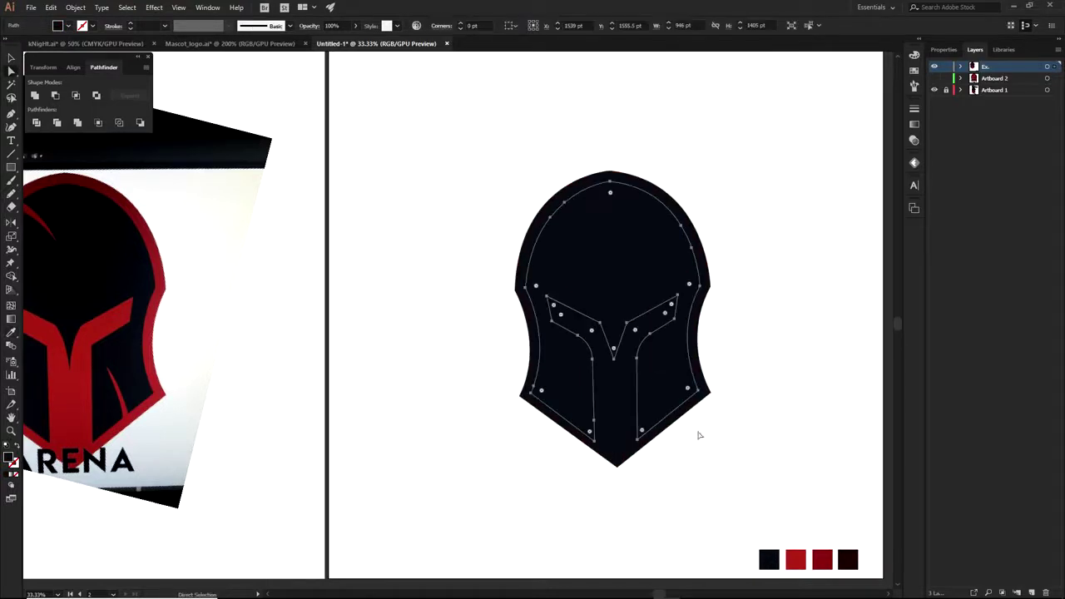
{"action": "key", "text": "o"}
{"action": "key", "text": "i"}
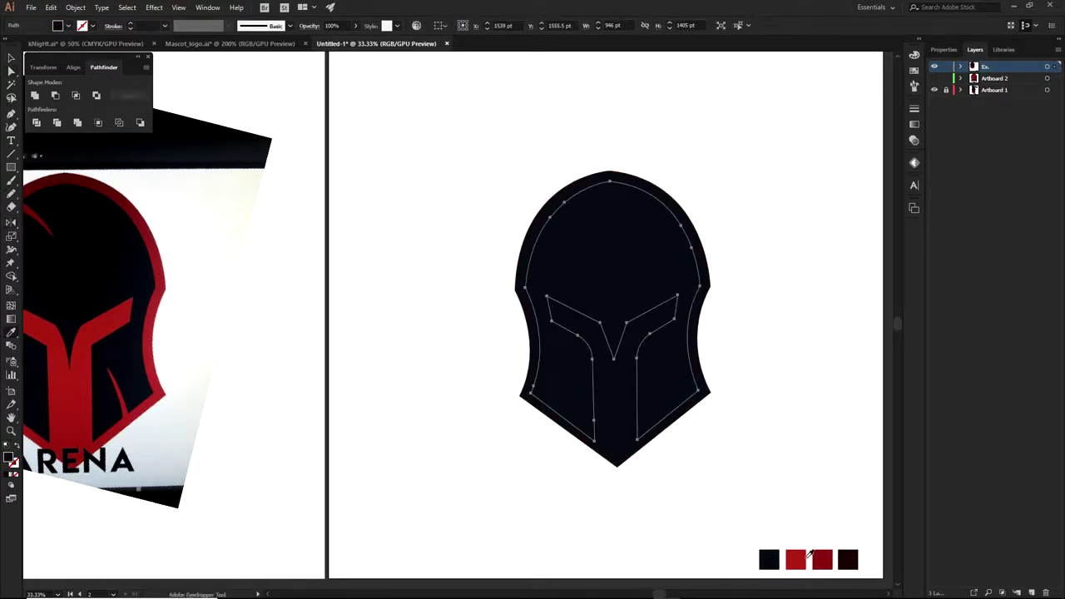
{"action": "left_click", "coordinate": [797, 555]}
{"action": "key", "text": "a"}
{"action": "left_click", "coordinate": [748, 457]}
{"action": "scroll", "coordinate": [748, 457], "scroll_direction": "down", "scroll_amount": 1}
{"action": "left_click_drag", "start_coordinate": [754, 458], "coordinate": [767, 403]}
{"action": "key", "text": "space"}
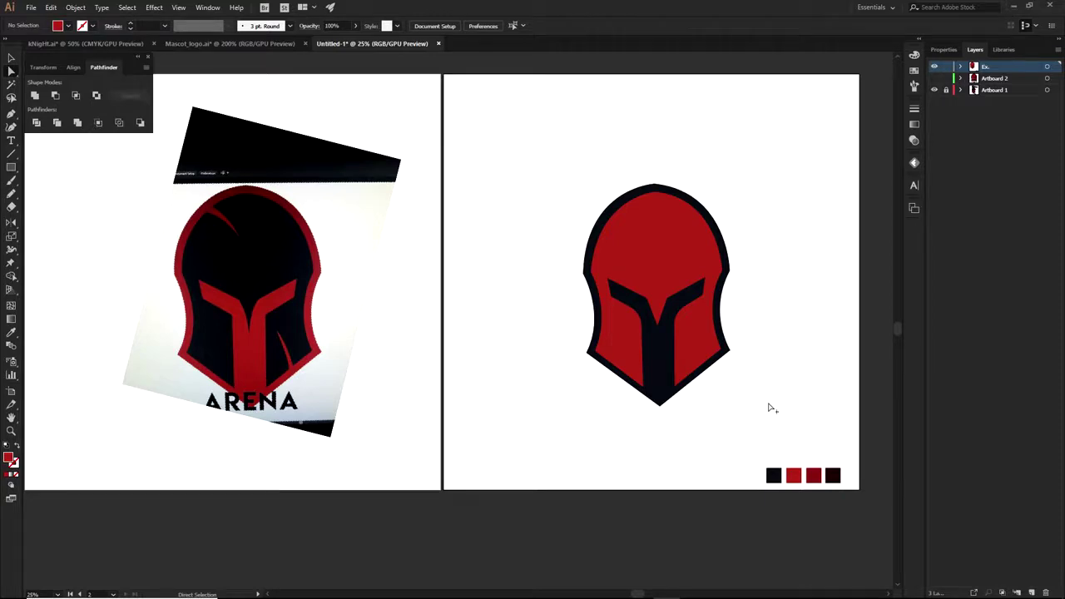
Step: Try moving the red face shape beside the dark silhouette to separate the two pieces, and undo the move
{"action": "scroll", "coordinate": [668, 372], "scroll_direction": "up", "scroll_amount": 3}
{"action": "left_click_drag", "start_coordinate": [651, 309], "coordinate": [589, 427]}
{"action": "scroll", "coordinate": [614, 411], "scroll_direction": "down", "scroll_amount": 1}
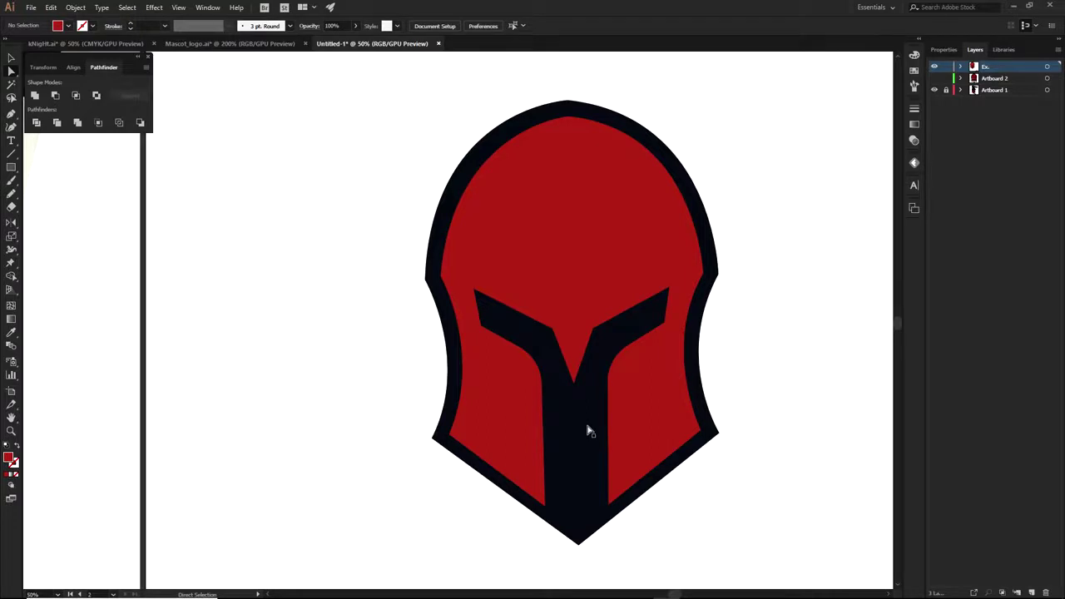
{"action": "scroll", "coordinate": [588, 397], "scroll_direction": "down", "scroll_amount": 1}
{"action": "left_click_drag", "start_coordinate": [588, 397], "coordinate": [632, 404]}
{"action": "left_click_drag", "start_coordinate": [580, 337], "coordinate": [397, 337]}
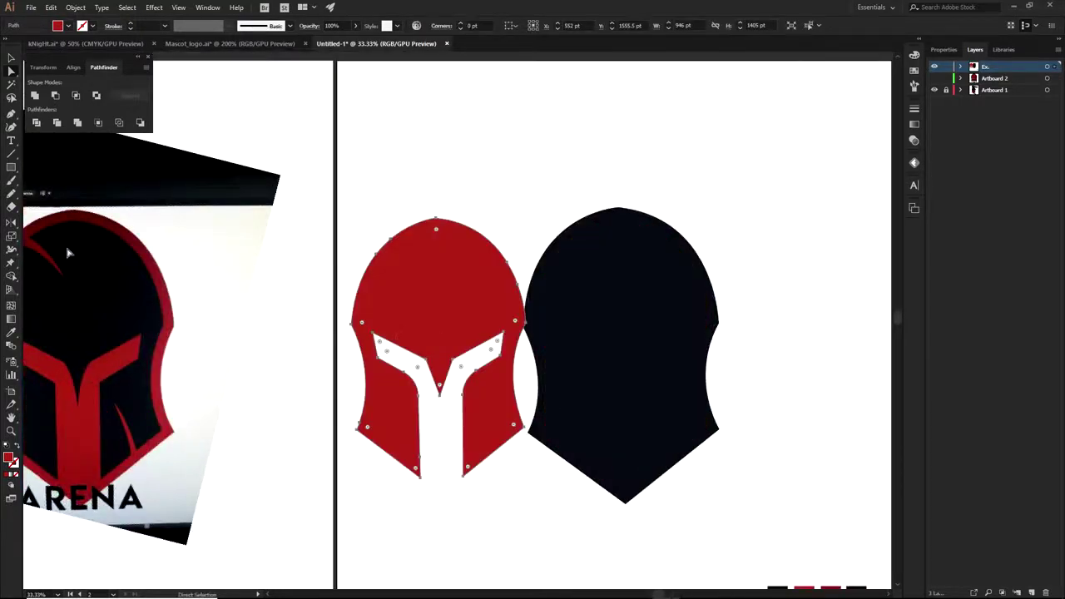
{"action": "left_click", "coordinate": [509, 225]}
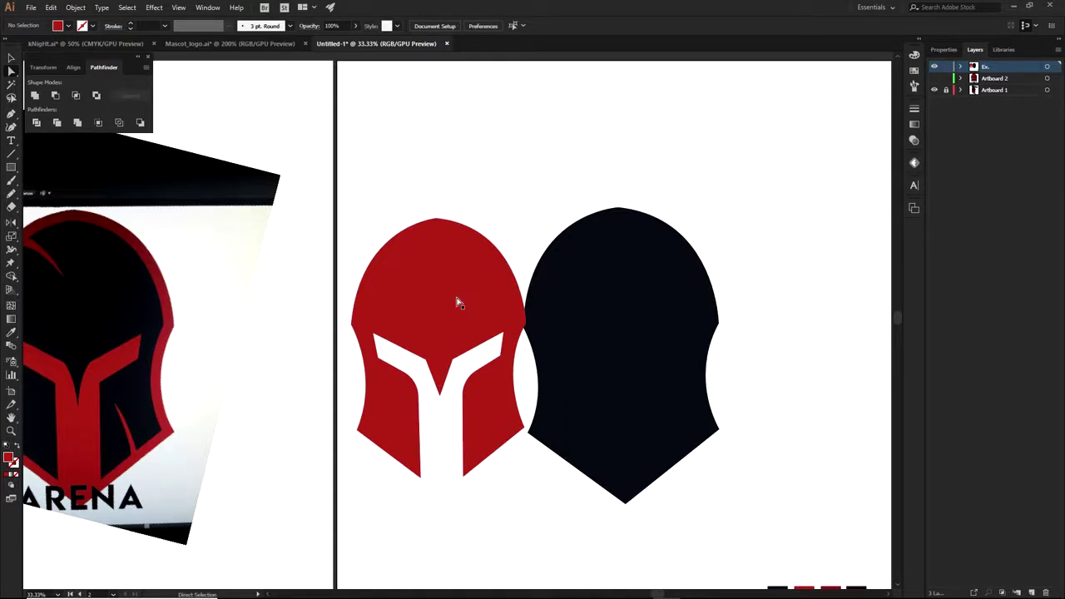
{"action": "key", "text": "ctrl+z"}
{"action": "key", "text": "ctrl+z"}
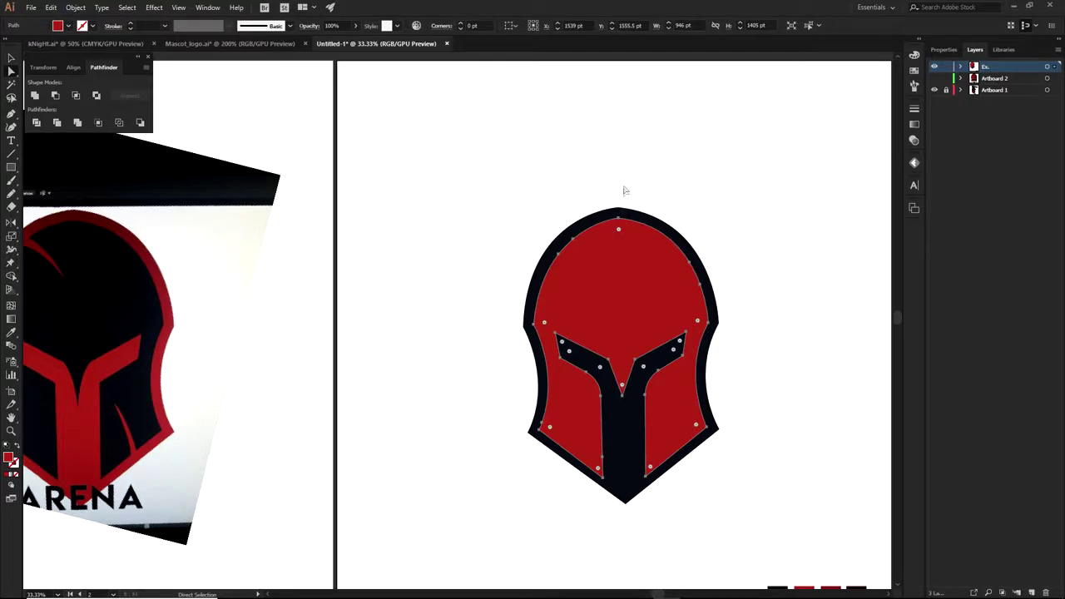
Step: Change the fill of the helmet's outer silhouette to black in the Color Picker and deselect it
{"action": "left_click_drag", "start_coordinate": [796, 408], "coordinate": [780, 345]}
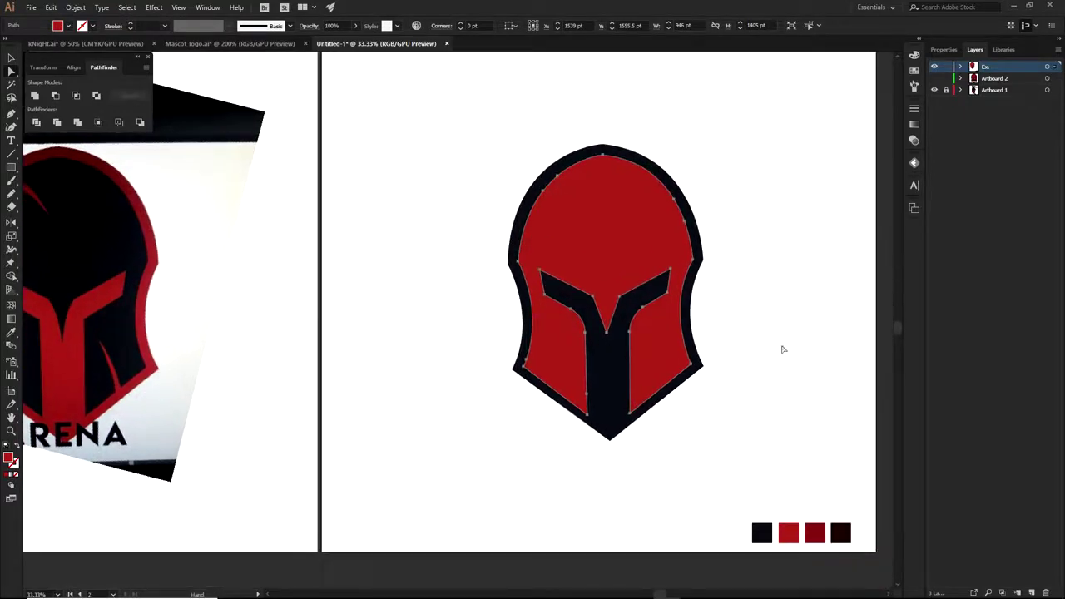
{"action": "left_click", "coordinate": [778, 378]}
{"action": "scroll", "coordinate": [608, 345], "scroll_direction": "up", "scroll_amount": 3}
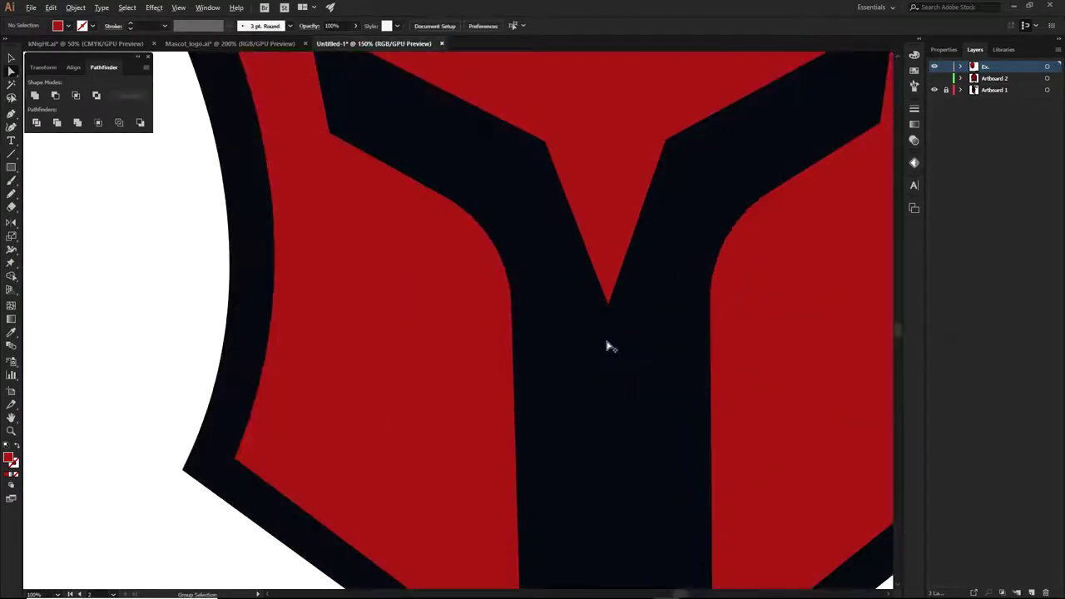
{"action": "left_click_drag", "start_coordinate": [644, 350], "coordinate": [603, 396]}
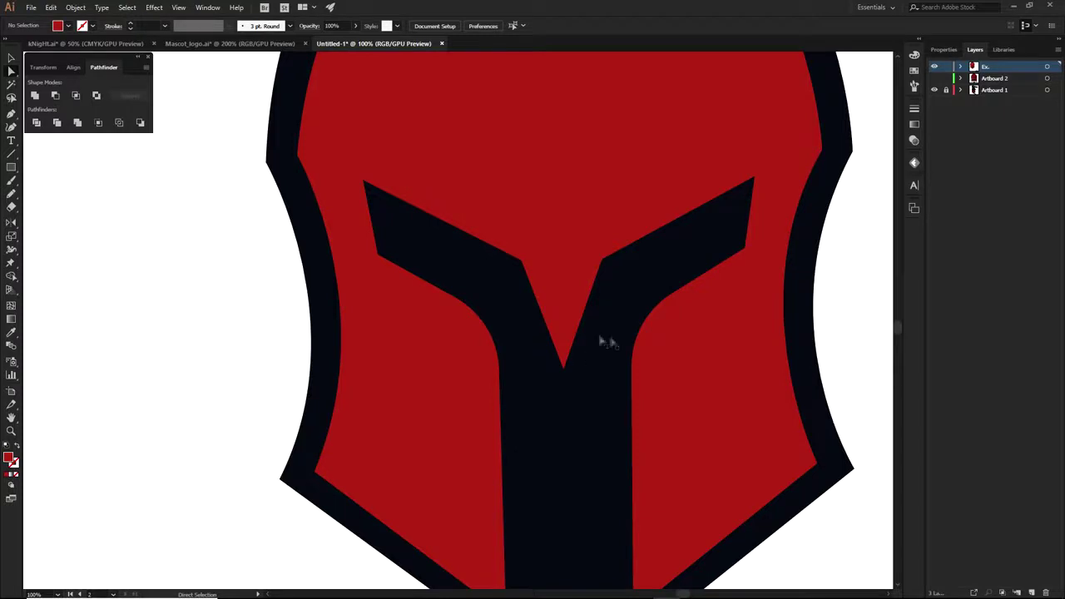
{"action": "left_click", "coordinate": [623, 348]}
{"action": "scroll", "coordinate": [620, 350], "scroll_direction": "down", "scroll_amount": 1}
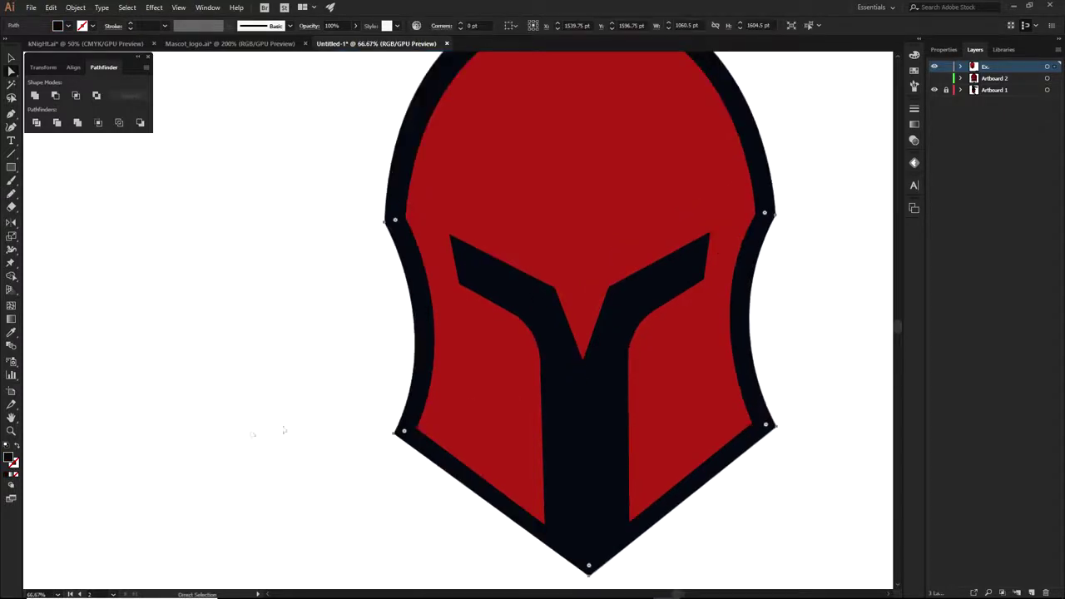
{"action": "double_click", "coordinate": [10, 457]}
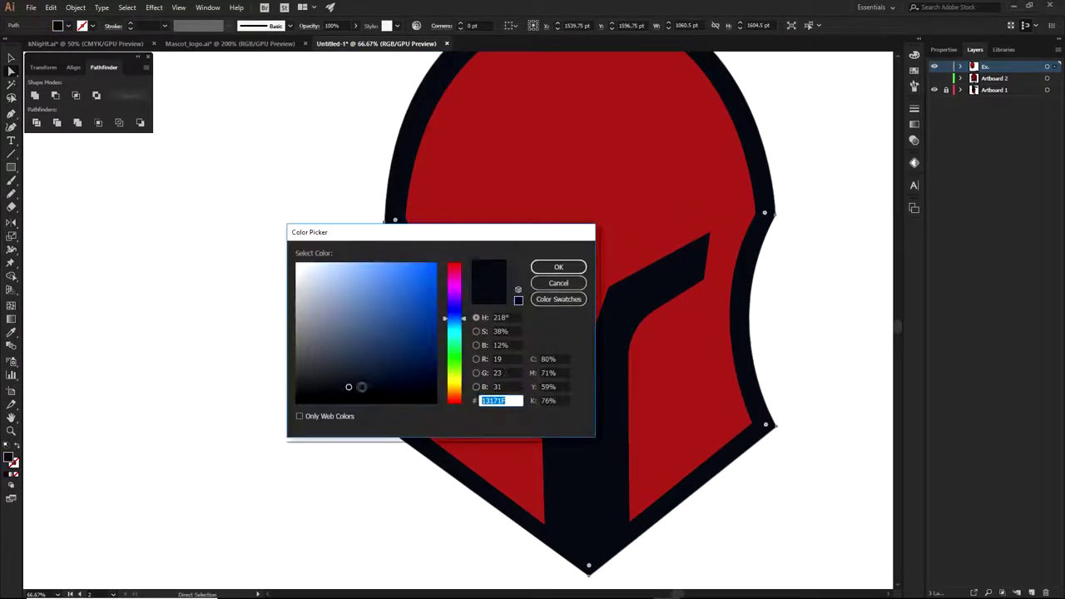
{"action": "left_click", "coordinate": [559, 268]}
{"action": "left_click", "coordinate": [843, 312]}
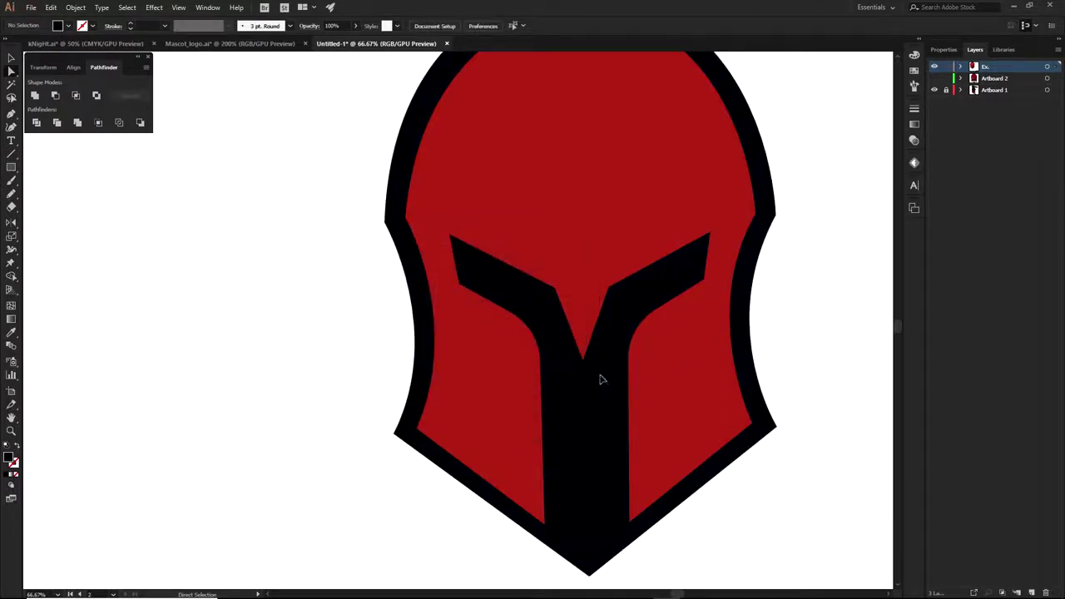
Step: Recolor the helmet's outer silhouette with the very dark brown-red swatch using the Eyedropper
{"action": "left_click", "coordinate": [588, 221]}
{"action": "left_click_drag", "start_coordinate": [666, 397], "coordinate": [516, 280]}
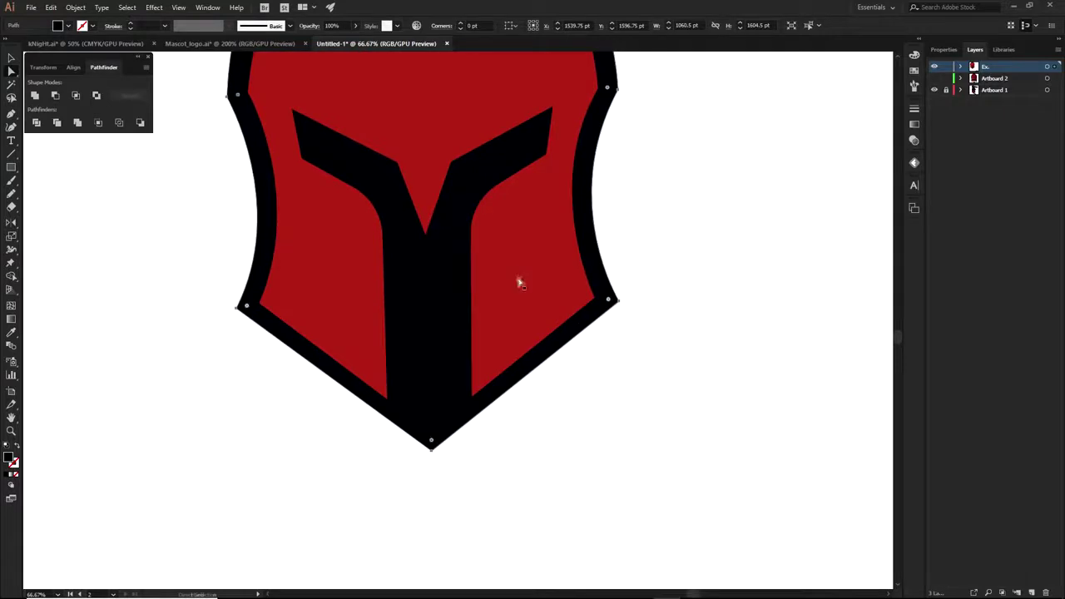
{"action": "key", "text": "i"}
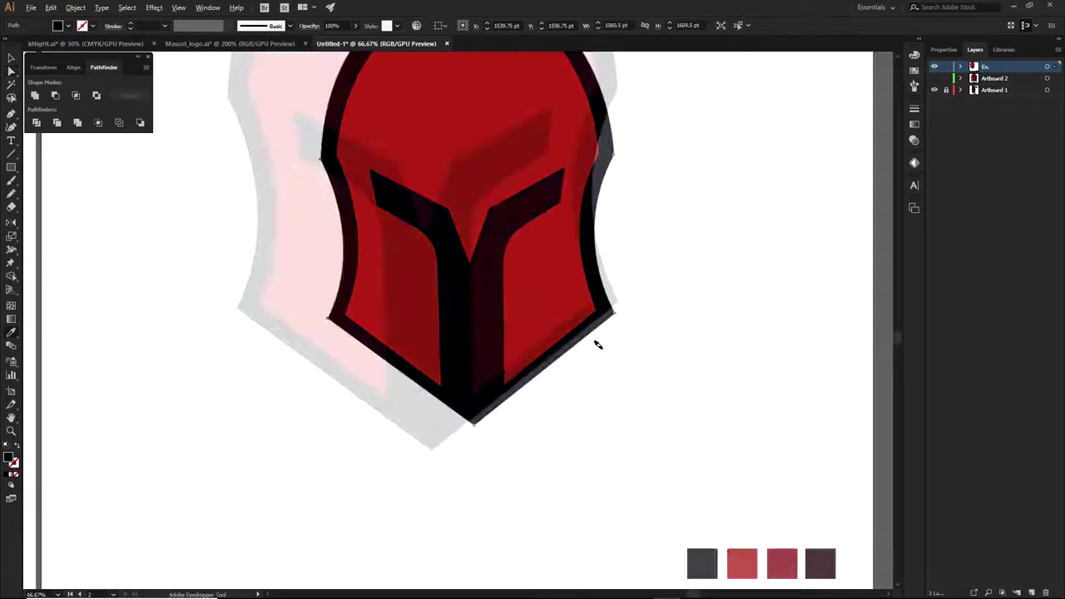
{"action": "left_click", "coordinate": [782, 562]}
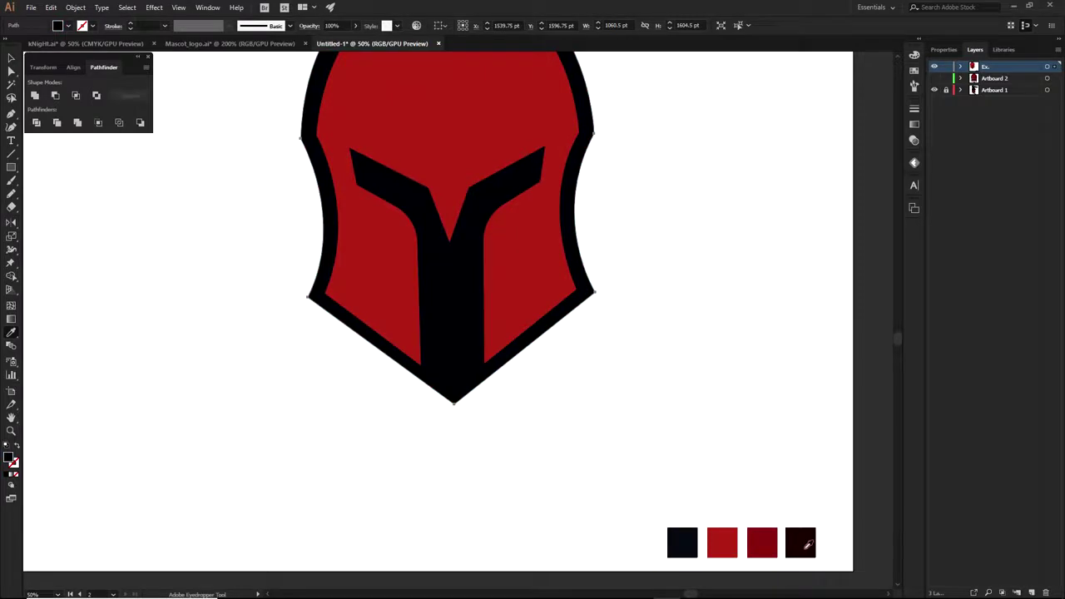
{"action": "left_click", "coordinate": [807, 544]}
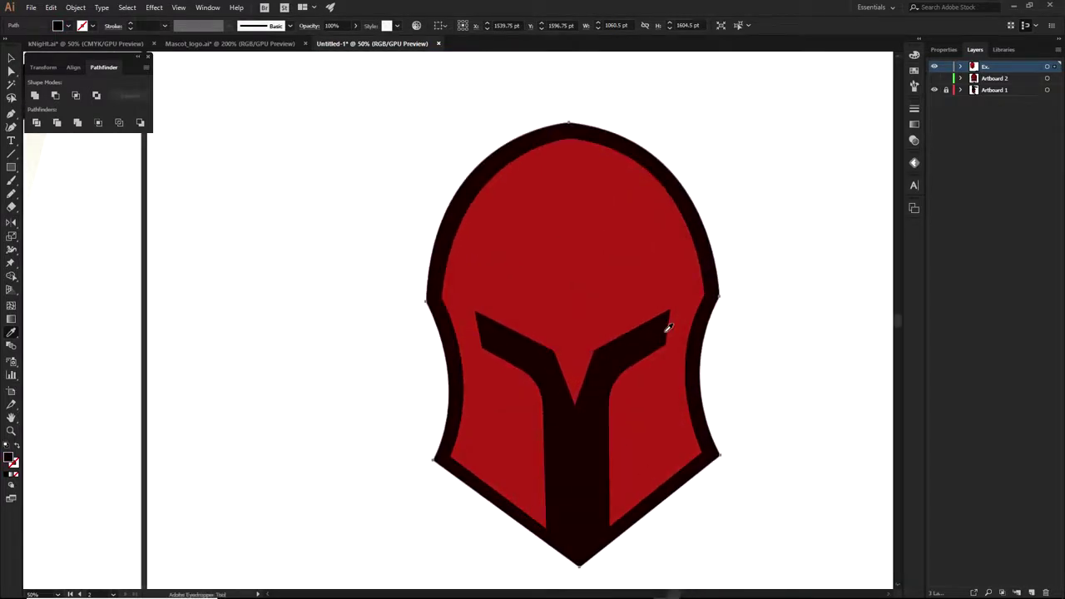
{"action": "key", "text": "a"}
{"action": "left_click", "coordinate": [761, 323]}
{"action": "scroll", "coordinate": [671, 371], "scroll_direction": "down", "scroll_amount": 2}
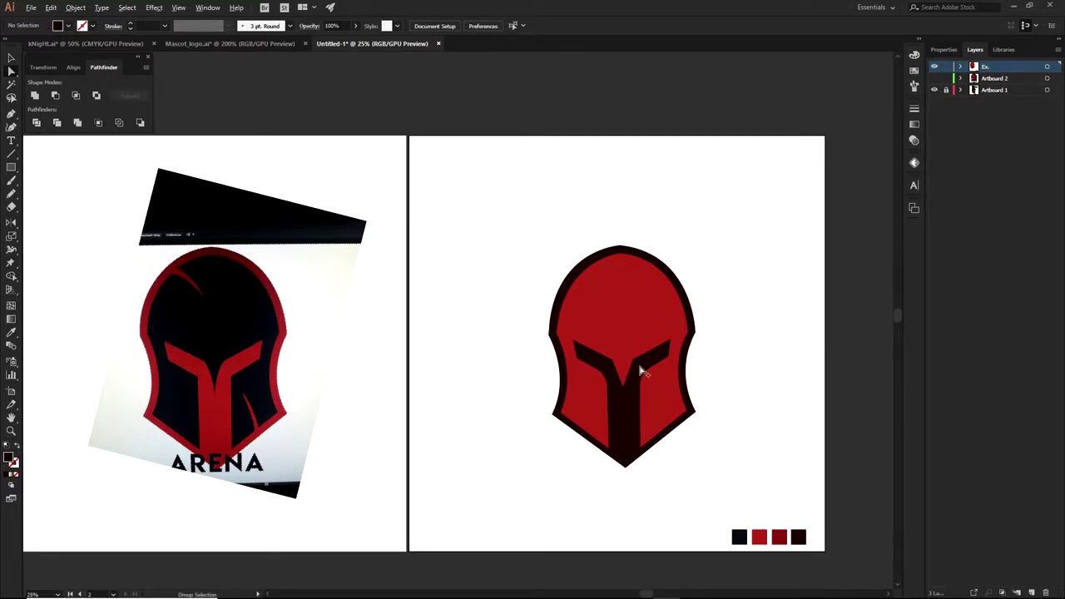
{"action": "scroll", "coordinate": [640, 370], "scroll_direction": "up", "scroll_amount": 3}
{"action": "scroll", "coordinate": [641, 370], "scroll_direction": "down", "scroll_amount": 1}
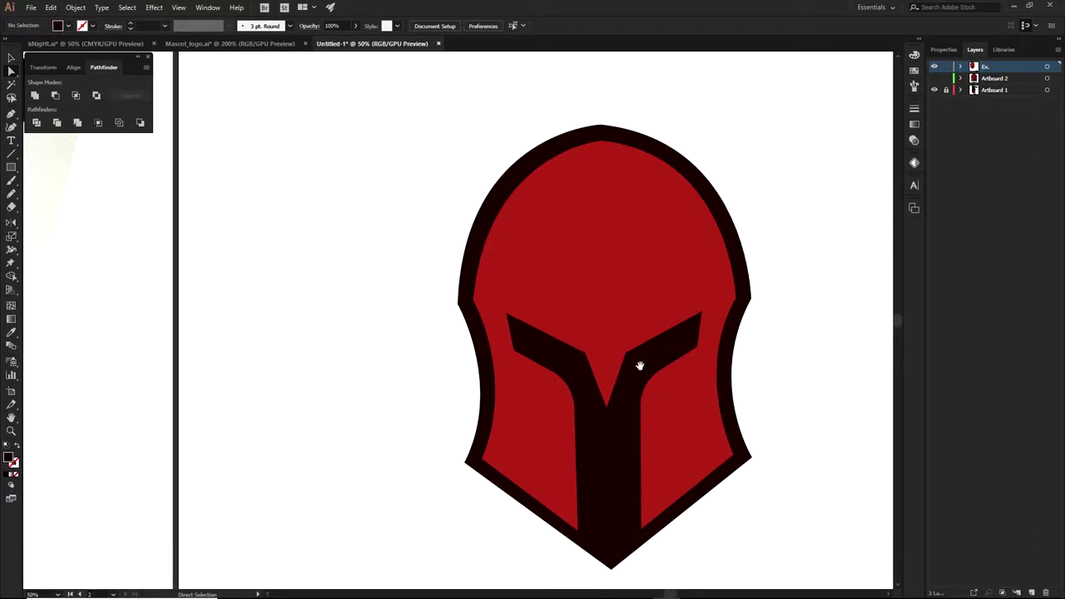
Step: Try the dark red swatch as the fill of the helmet's inner face shape, and deselect it
{"action": "scroll", "coordinate": [640, 367], "scroll_direction": "down", "scroll_amount": 3}
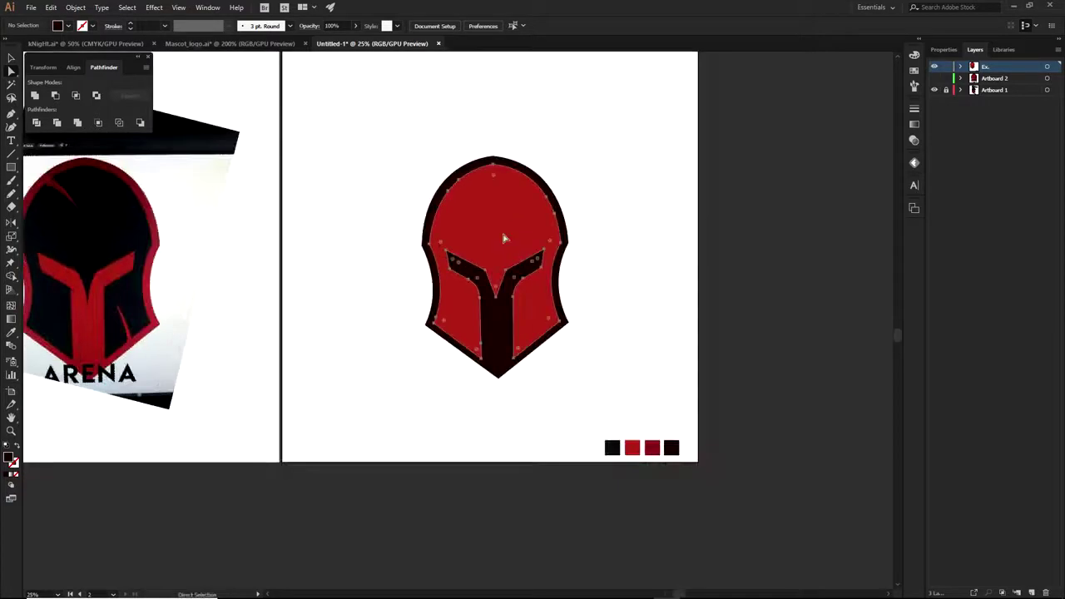
{"action": "left_click", "coordinate": [504, 239]}
{"action": "key", "text": "i"}
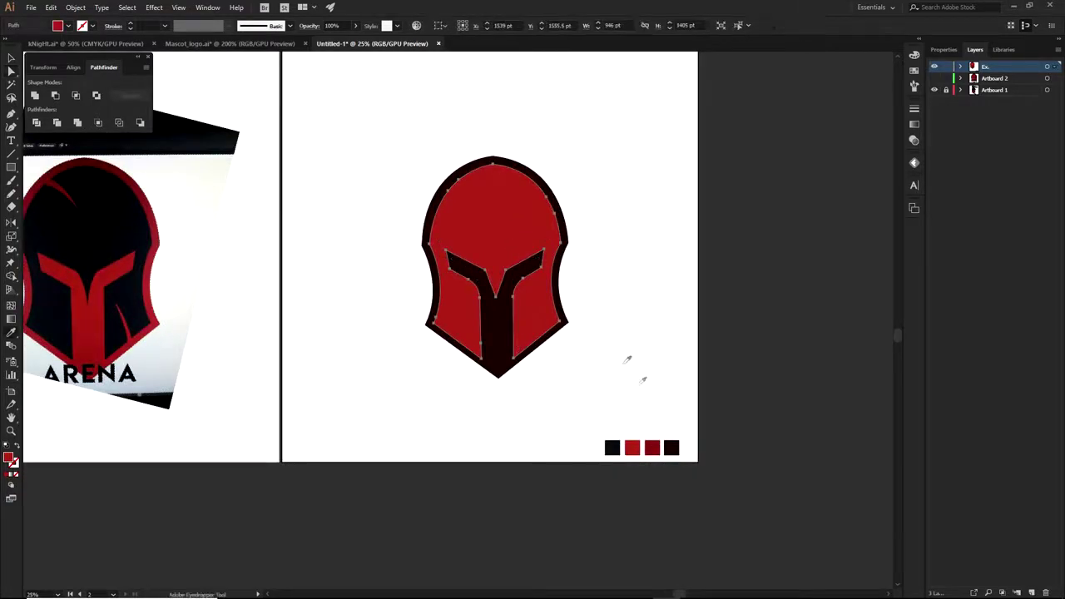
{"action": "left_click", "coordinate": [656, 447]}
{"action": "key", "text": "ctrl+shift+a"}
{"action": "left_click_drag", "start_coordinate": [583, 292], "coordinate": [653, 357]}
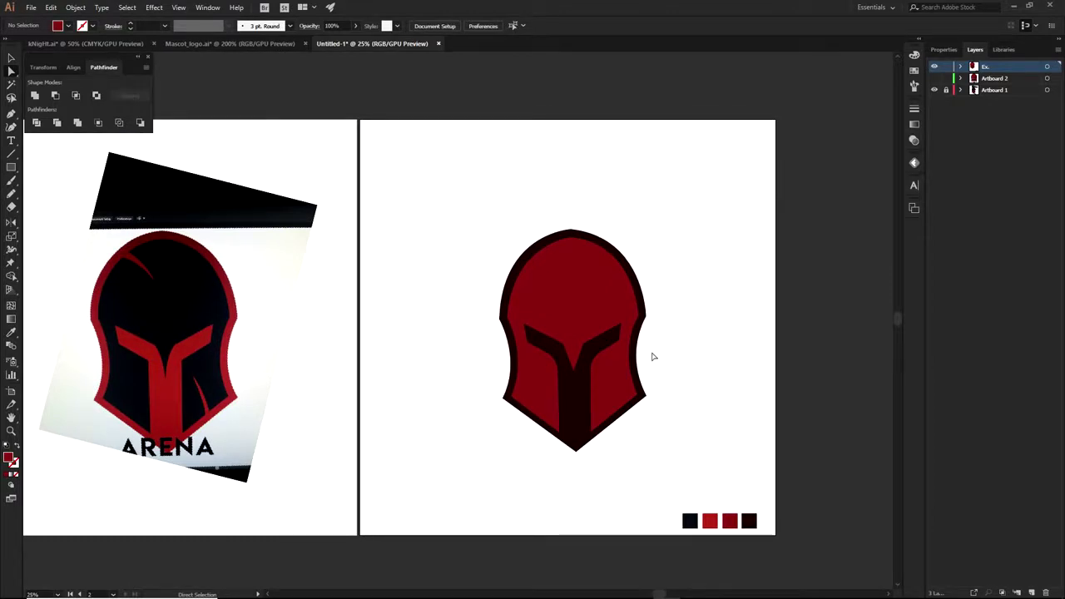
Step: Undo the dark red fill of the face shape and inspect its bright red in the Color Picker without changing it
{"action": "key", "text": "ctrl+z"}
{"action": "left_click", "coordinate": [396, 341]}
{"action": "key", "text": "ctrl+z"}
{"action": "double_click", "coordinate": [9, 457]}
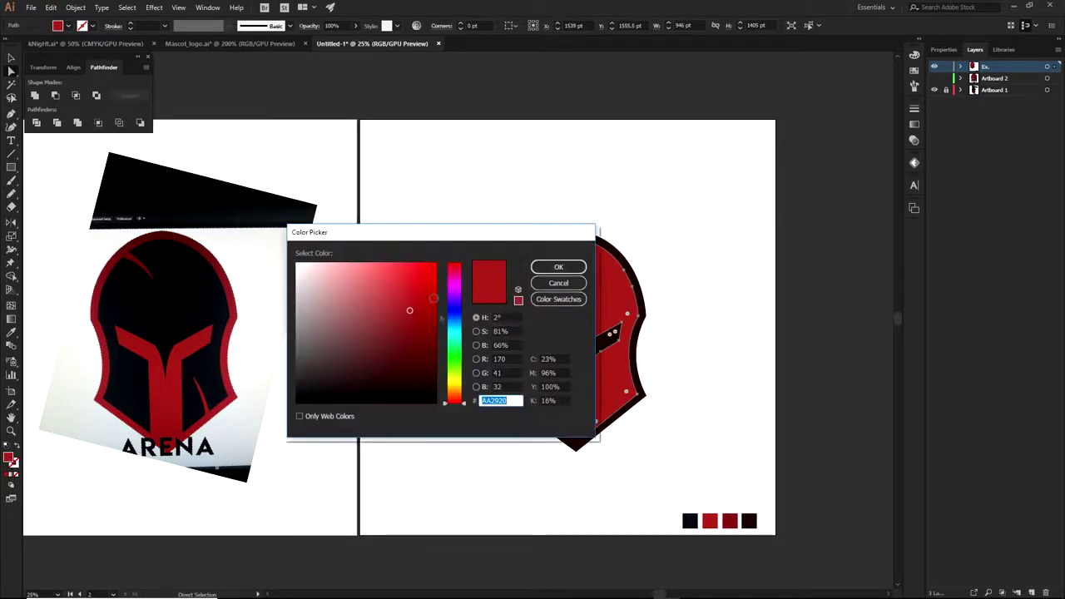
{"action": "left_click", "coordinate": [558, 283]}
Step: Recolor the helmet's inner face shape with the dark red swatch using the Eyedropper, inspect its color values, and deselect it
{"action": "key", "text": "i"}
{"action": "left_click", "coordinate": [731, 521]}
{"action": "double_click", "coordinate": [10, 459]}
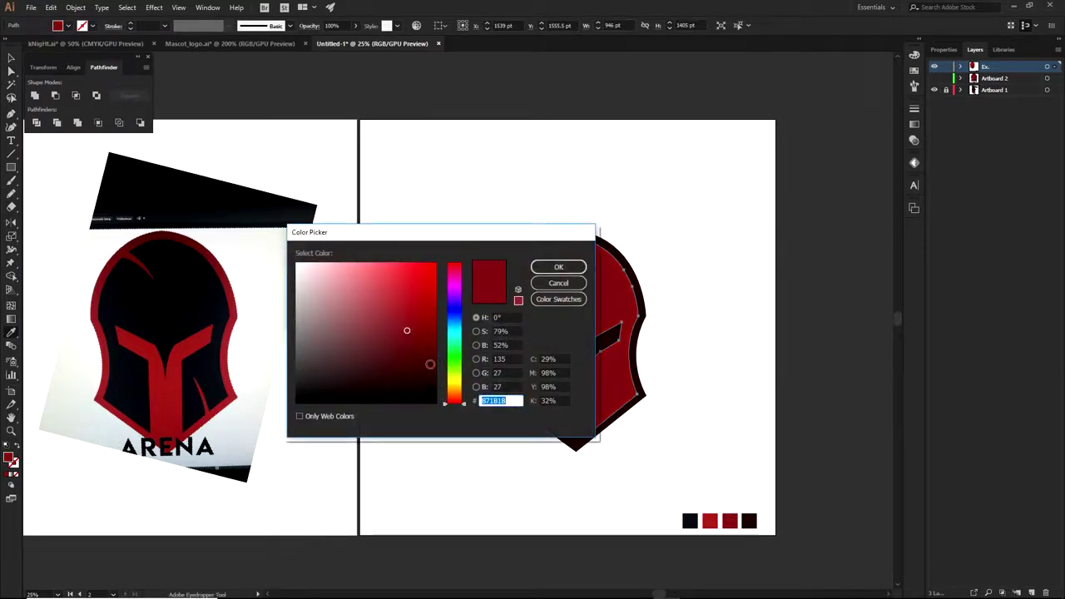
{"action": "left_click", "coordinate": [558, 283]}
{"action": "key", "text": "a"}
{"action": "key", "text": "ctrl+shift+a"}
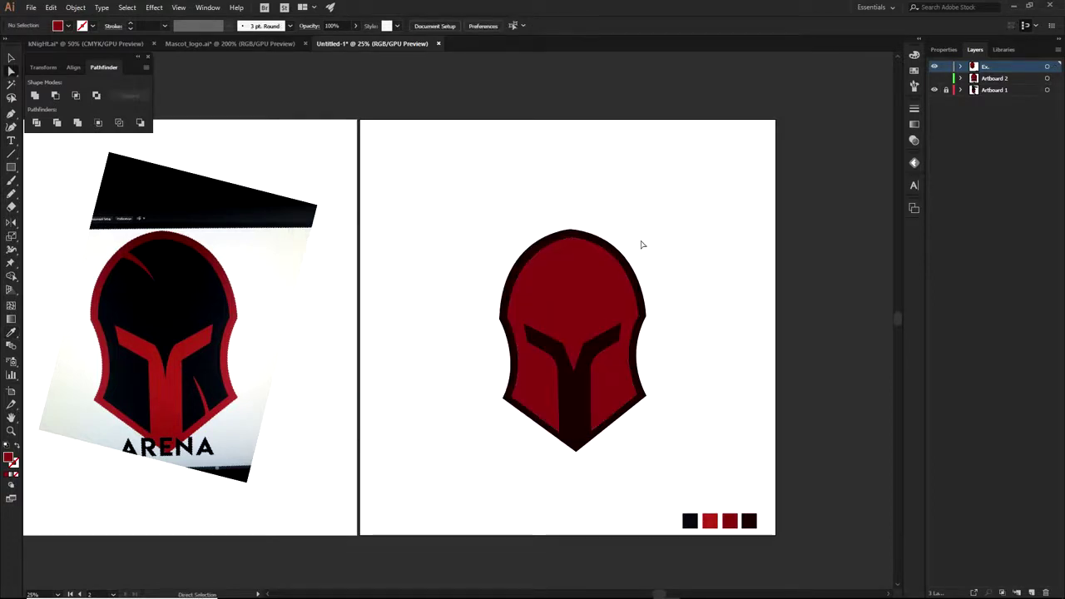
Step: Move the dark red face shape off the outer silhouette to expose the two separate shapes, and return it
{"action": "scroll", "coordinate": [643, 246], "scroll_direction": "up", "scroll_amount": 1}
{"action": "left_click_drag", "start_coordinate": [668, 337], "coordinate": [725, 309]}
{"action": "left_click_drag", "start_coordinate": [622, 291], "coordinate": [454, 290]}
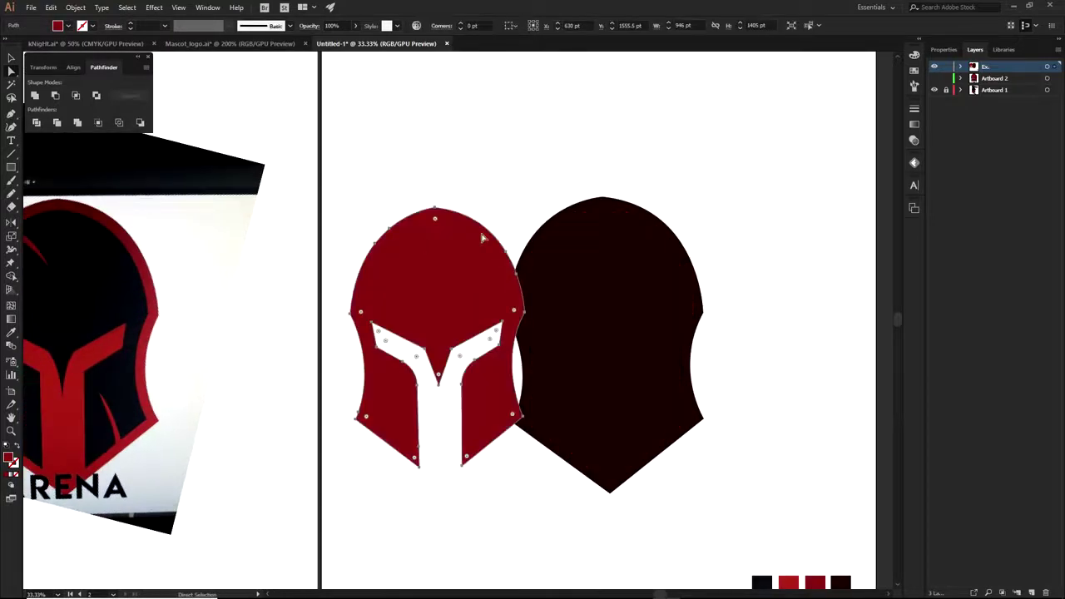
{"action": "left_click", "coordinate": [499, 197]}
{"action": "left_click_drag", "start_coordinate": [469, 258], "coordinate": [593, 288]}
{"action": "left_click_drag", "start_coordinate": [518, 302], "coordinate": [534, 124]}
Step: Subtract the face shape from the dark silhouette with Minus Front to make one compound path, and deselect it
{"action": "left_click", "coordinate": [715, 197]}
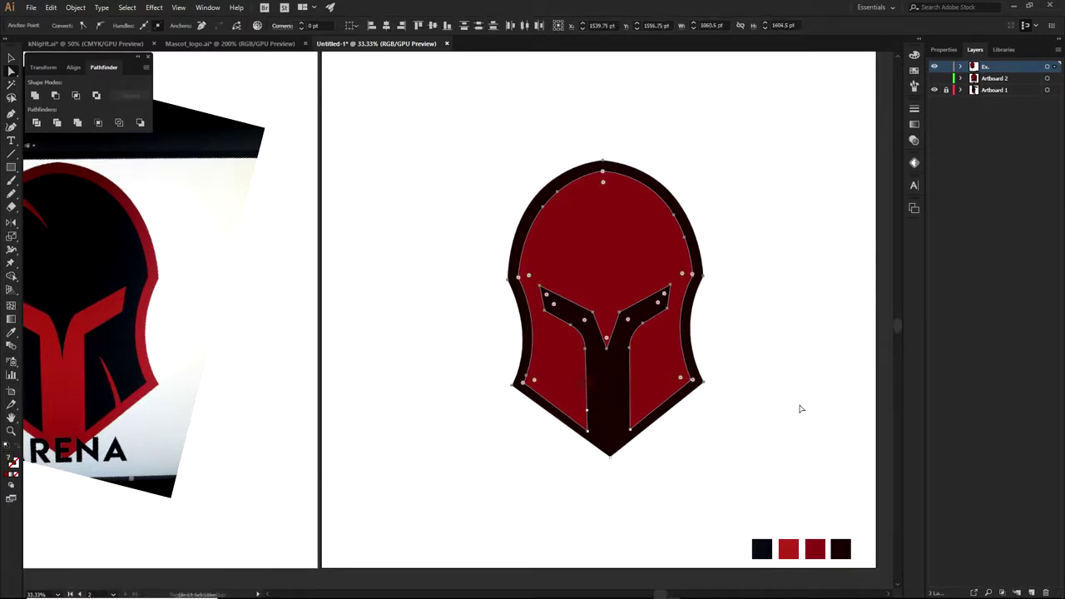
{"action": "key", "text": "Delete"}
{"action": "scroll", "coordinate": [775, 236], "scroll_direction": "up", "scroll_amount": 1}
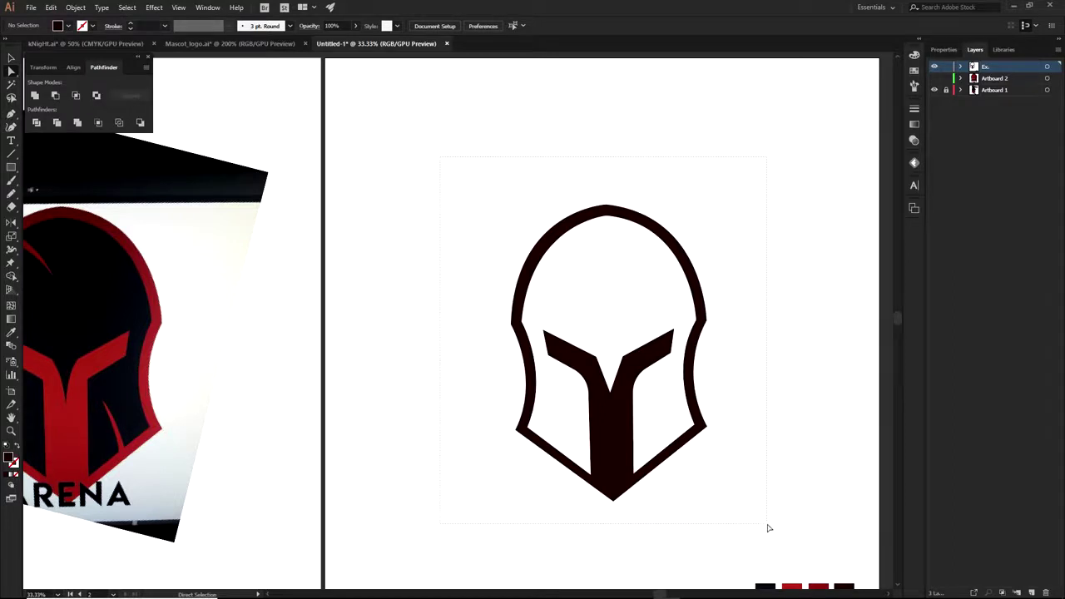
{"action": "key", "text": "ctrl+a"}
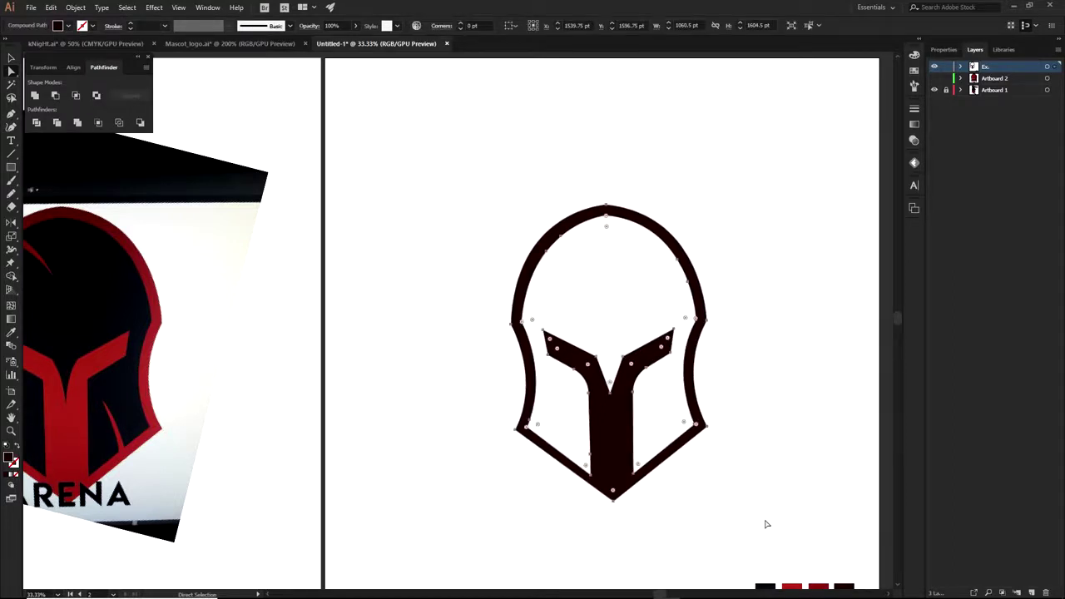
{"action": "left_click", "coordinate": [729, 507]}
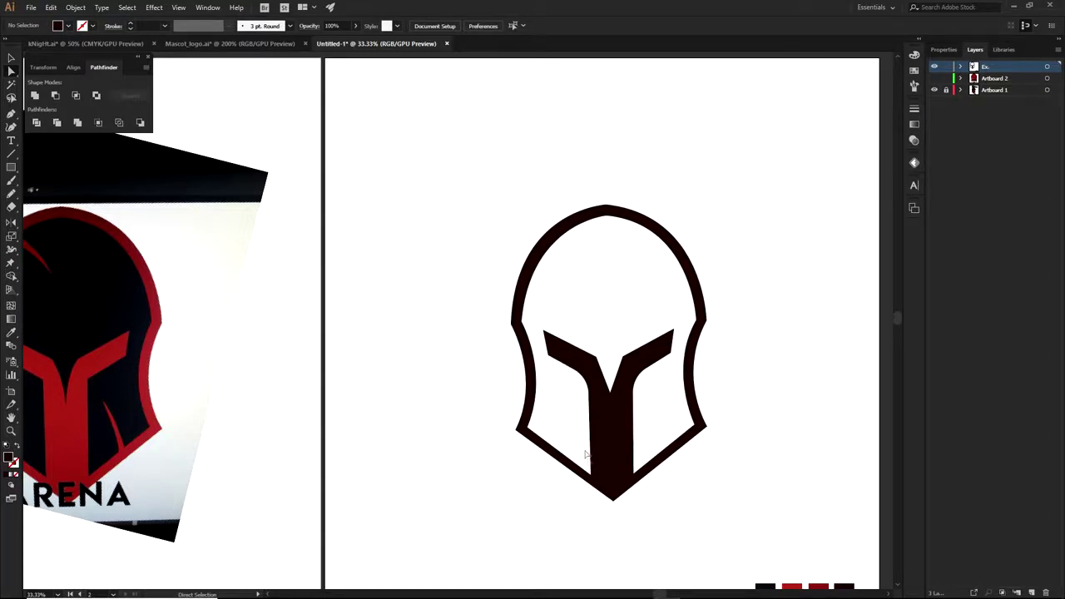
Step: Draw a jagged, pointed crack with the Pen tool growing inward from the upper-left rim of the helmet
{"action": "key", "text": "p"}
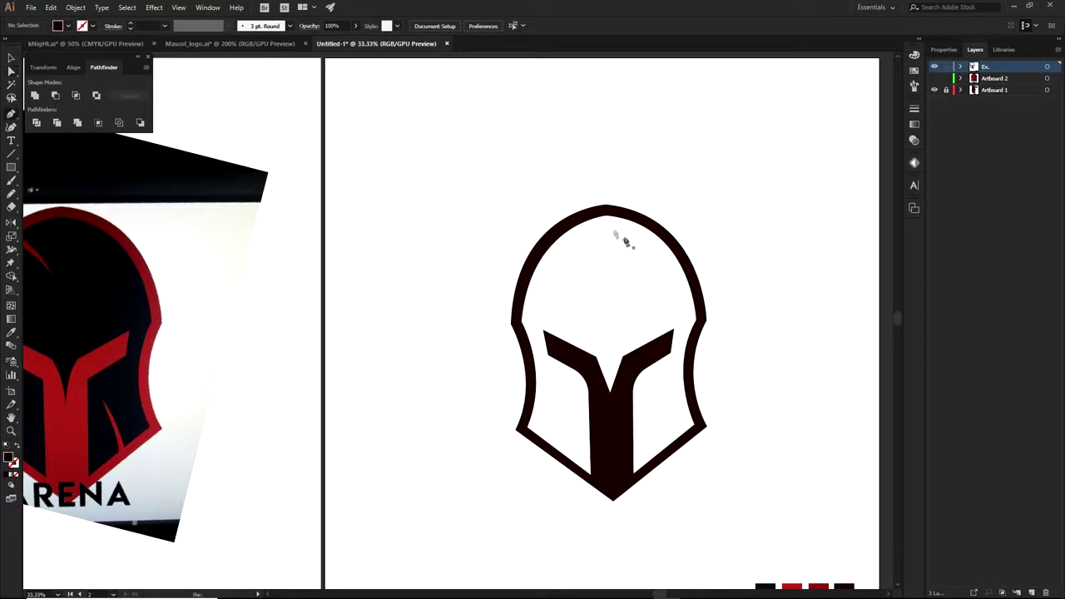
{"action": "scroll", "coordinate": [614, 289], "scroll_direction": "up", "scroll_amount": 2}
{"action": "left_click", "coordinate": [496, 229]}
{"action": "left_click", "coordinate": [517, 242]}
{"action": "left_click", "coordinate": [534, 297]}
{"action": "left_click", "coordinate": [530, 236]}
{"action": "left_click", "coordinate": [513, 191]}
{"action": "left_click", "coordinate": [483, 225]}
{"action": "left_click", "coordinate": [637, 380]}
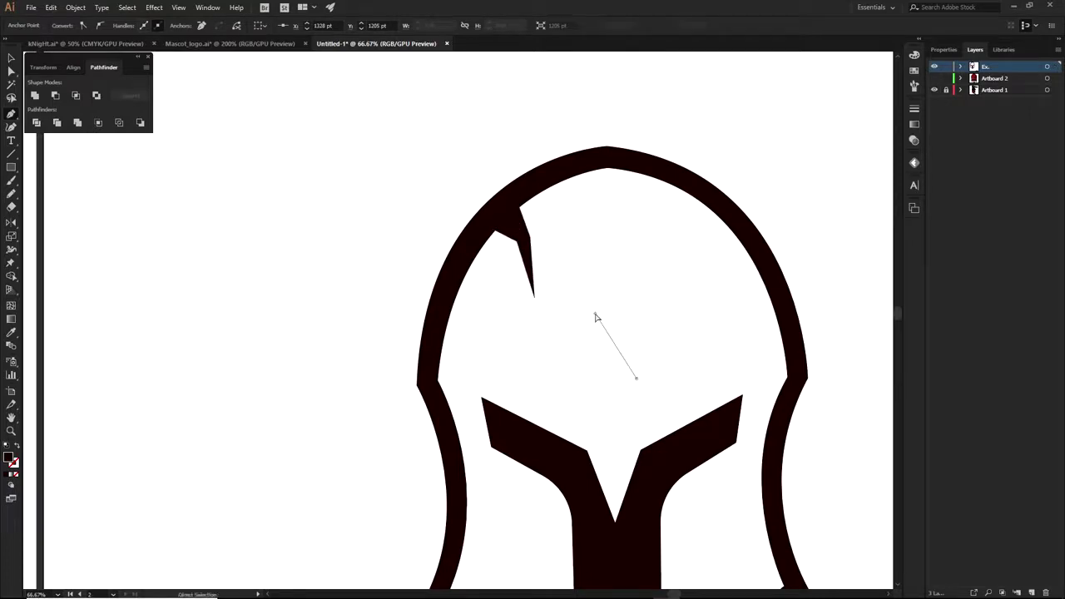
{"action": "left_click", "coordinate": [594, 313]}
{"action": "left_click", "coordinate": [657, 355], "text": "ctrl"}
Step: Draw a second jagged crack with the Pen tool rising from the helmet's lower-right rim into the cheek opening
{"action": "left_click_drag", "start_coordinate": [656, 356], "coordinate": [542, 141]}
{"action": "scroll", "coordinate": [638, 416], "scroll_direction": "up", "scroll_amount": 1}
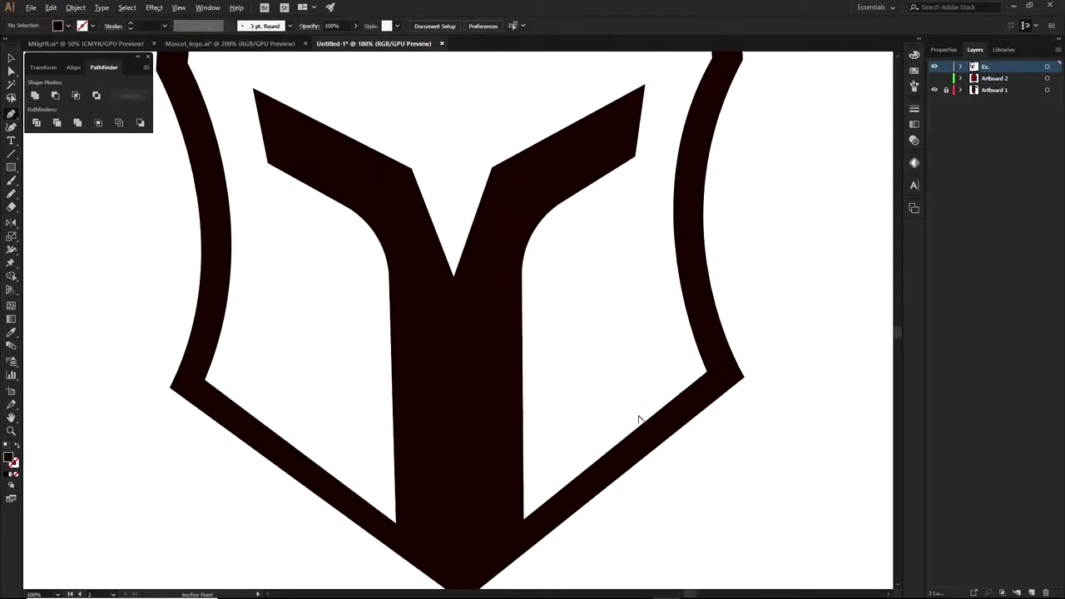
{"action": "left_click", "coordinate": [598, 463]}
{"action": "left_click", "coordinate": [594, 426]}
{"action": "left_click", "coordinate": [595, 384]}
{"action": "left_click", "coordinate": [586, 367]}
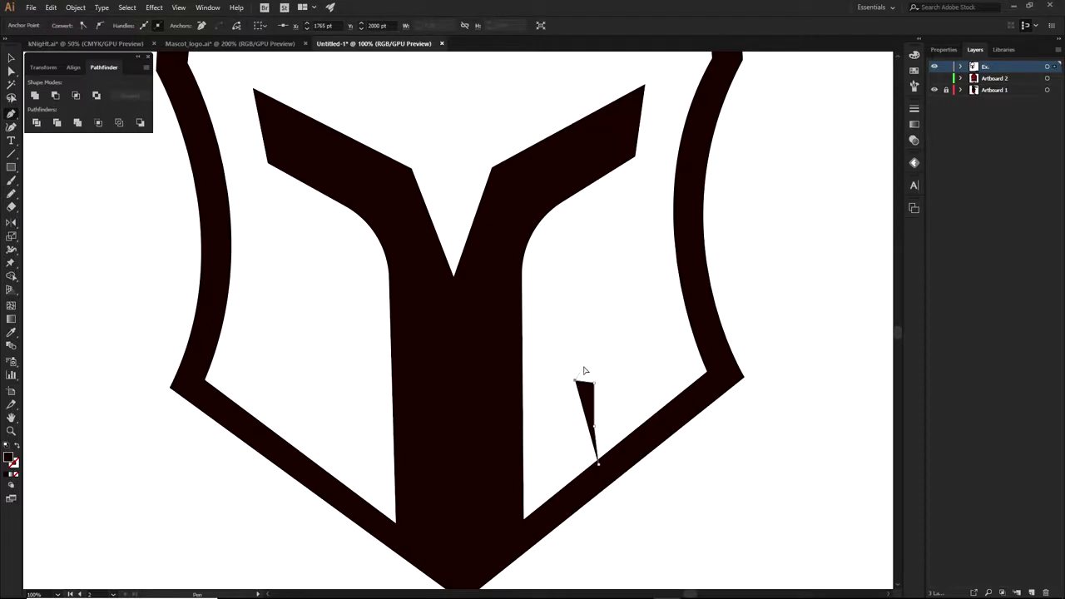
{"action": "left_click", "coordinate": [609, 391]}
{"action": "left_click", "coordinate": [658, 429]}
{"action": "left_click", "coordinate": [662, 467], "text": "ctrl"}
Step: Draw a slim jagged crack with the Pen tool from the helmet's lower-left corner into the cheek opening, and deselect it
{"action": "left_click_drag", "start_coordinate": [576, 480], "coordinate": [799, 491]}
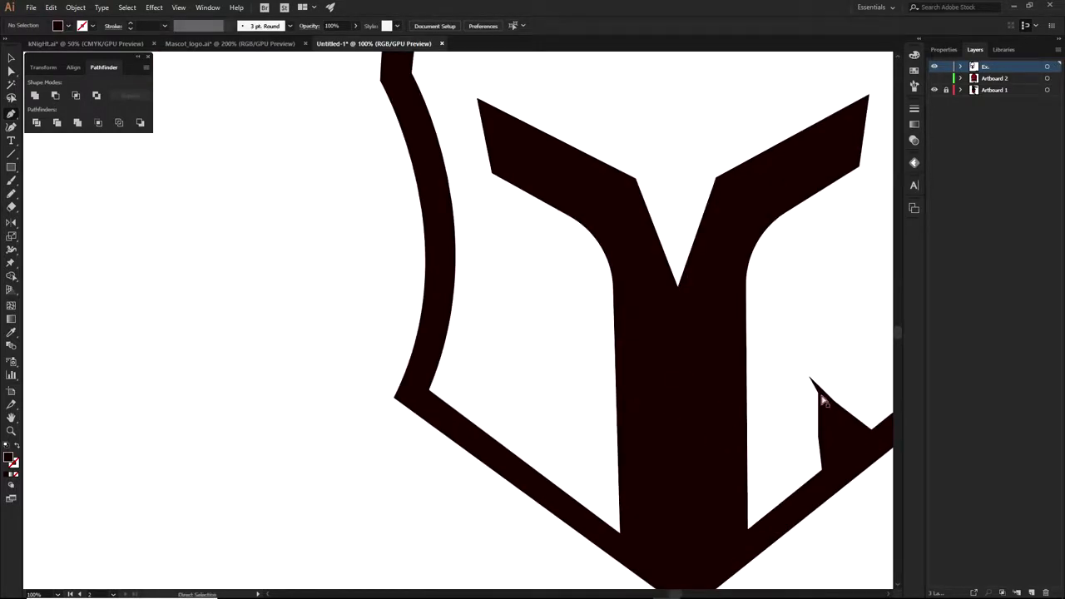
{"action": "scroll", "coordinate": [429, 378], "scroll_direction": "up", "scroll_amount": 1}
{"action": "left_click", "coordinate": [419, 392]}
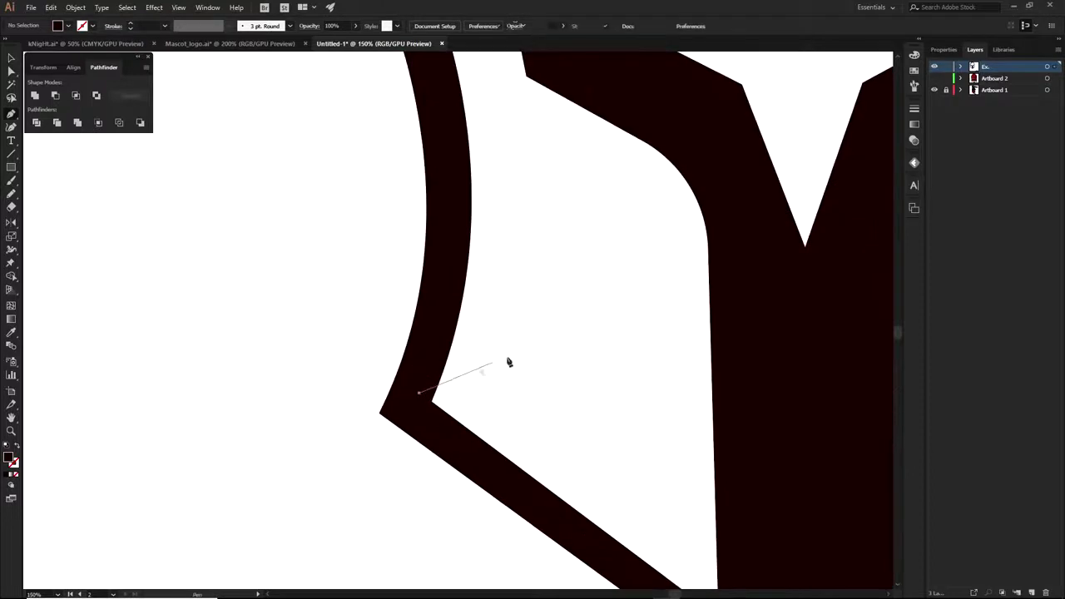
{"action": "left_click", "coordinate": [492, 359]}
{"action": "left_click", "coordinate": [570, 342]}
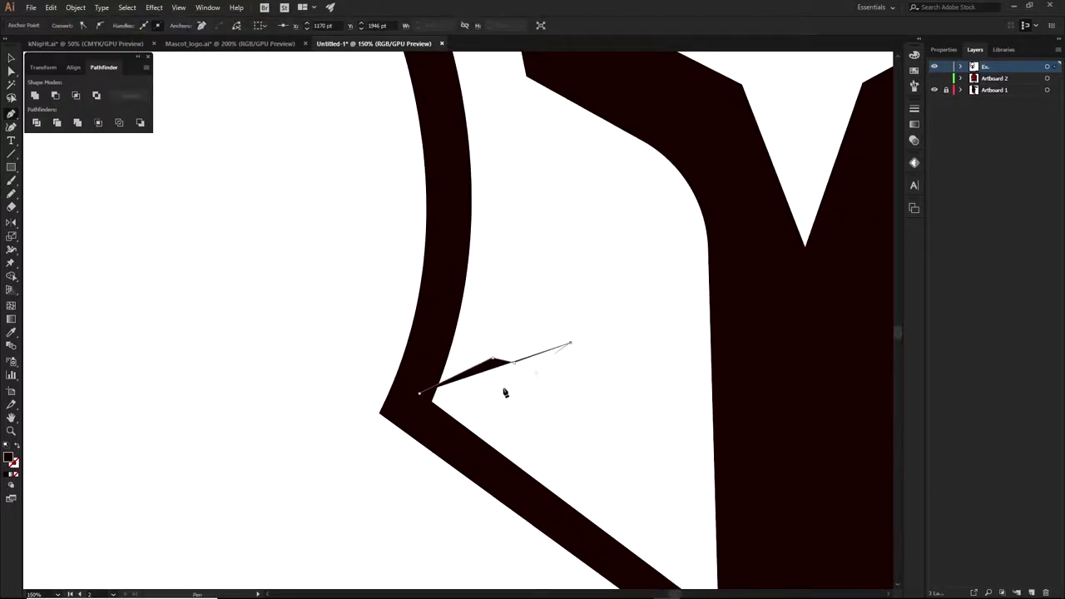
{"action": "scroll", "coordinate": [438, 427], "scroll_direction": "down", "scroll_amount": 3}
{"action": "key", "text": "a"}
{"action": "left_click", "coordinate": [515, 351]}
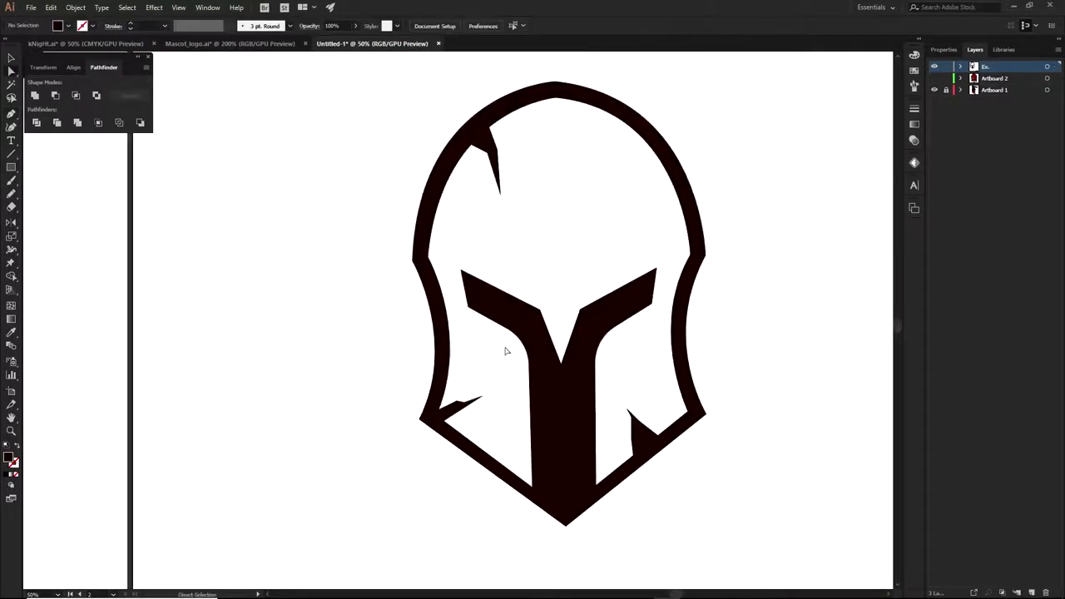
Step: Draw a thin triangular crack with the Pen tool from the upper-right rim toward the helmet's center
{"action": "left_click_drag", "start_coordinate": [666, 288], "coordinate": [677, 363]}
{"action": "key", "text": "p"}
{"action": "scroll", "coordinate": [690, 293], "scroll_direction": "up", "scroll_amount": 3}
{"action": "left_click_drag", "start_coordinate": [672, 222], "coordinate": [598, 298]}
{"action": "left_click", "coordinate": [675, 223]}
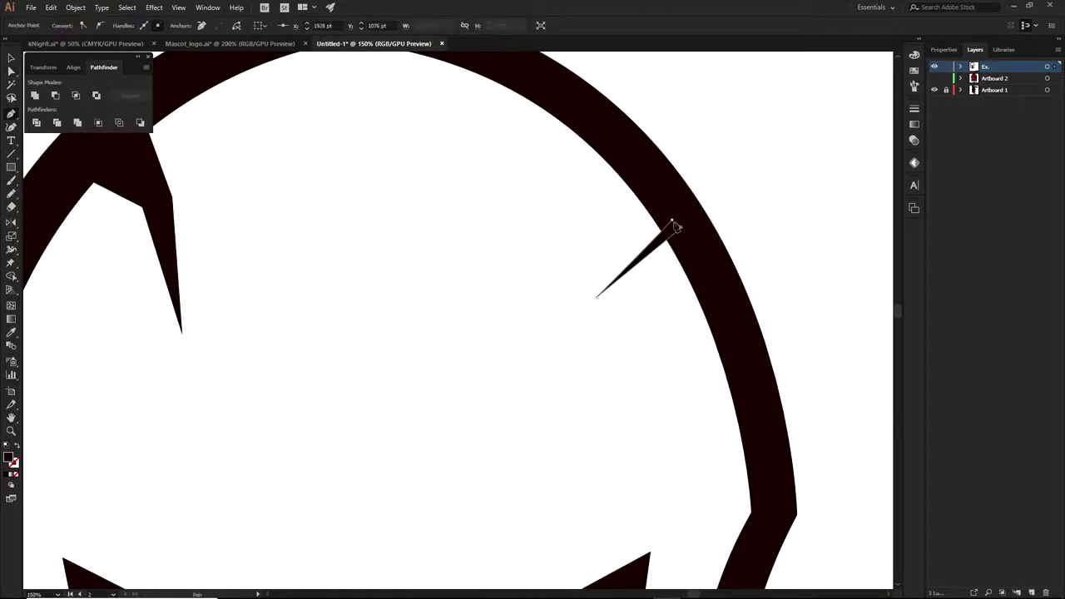
{"action": "key", "text": "ctrl+shift+a"}
Step: Widen the base of the upper-right crack along the rim and extend its tip slightly inward with Direct Selection
{"action": "scroll", "coordinate": [737, 216], "scroll_direction": "down", "scroll_amount": 3}
{"action": "scroll", "coordinate": [709, 227], "scroll_direction": "up", "scroll_amount": 3}
{"action": "left_click", "coordinate": [711, 220]}
{"action": "left_click_drag", "start_coordinate": [711, 218], "coordinate": [699, 176]}
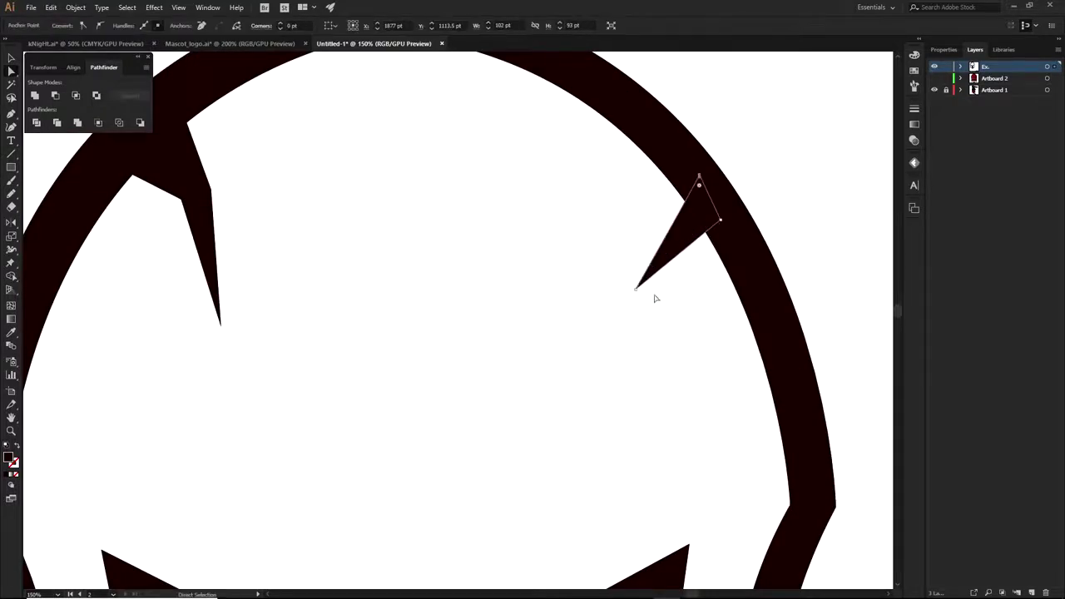
{"action": "left_click_drag", "start_coordinate": [638, 289], "coordinate": [623, 297]}
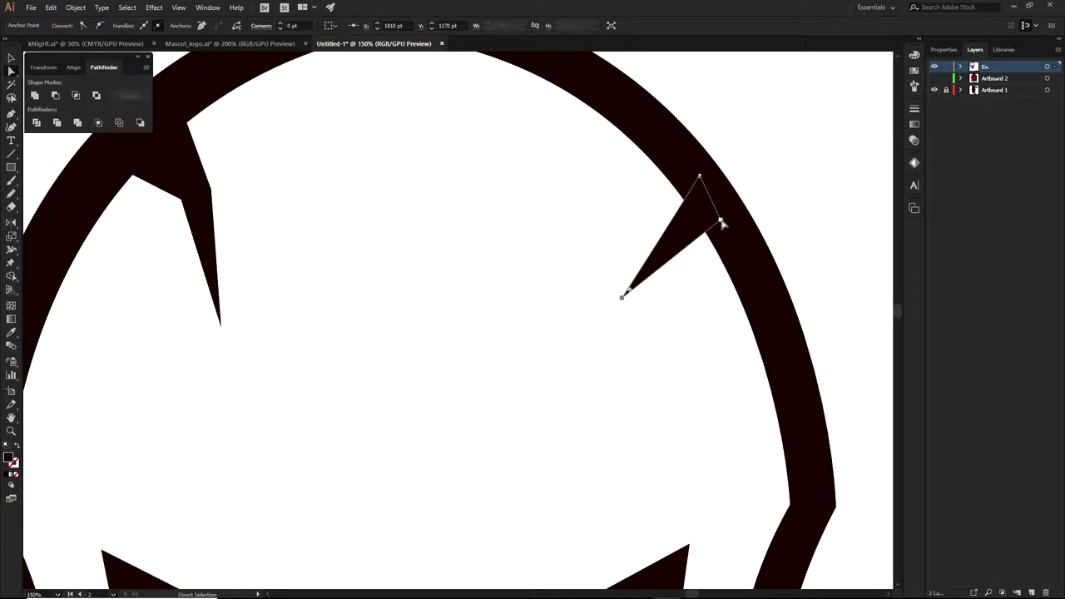
{"action": "left_click", "coordinate": [788, 190]}
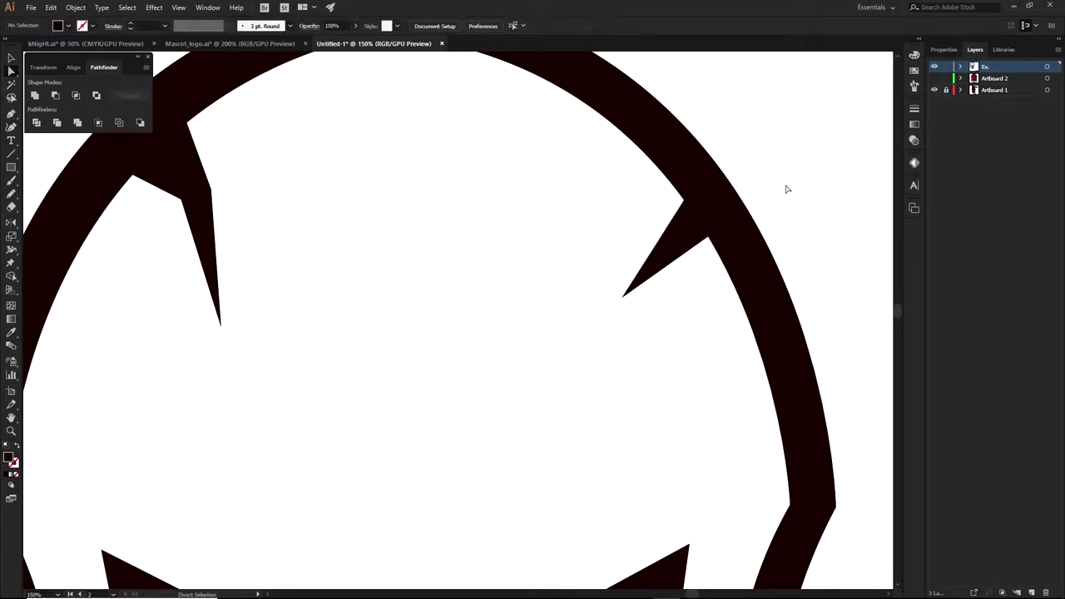
{"action": "scroll", "coordinate": [788, 189], "scroll_direction": "down", "scroll_amount": 5}
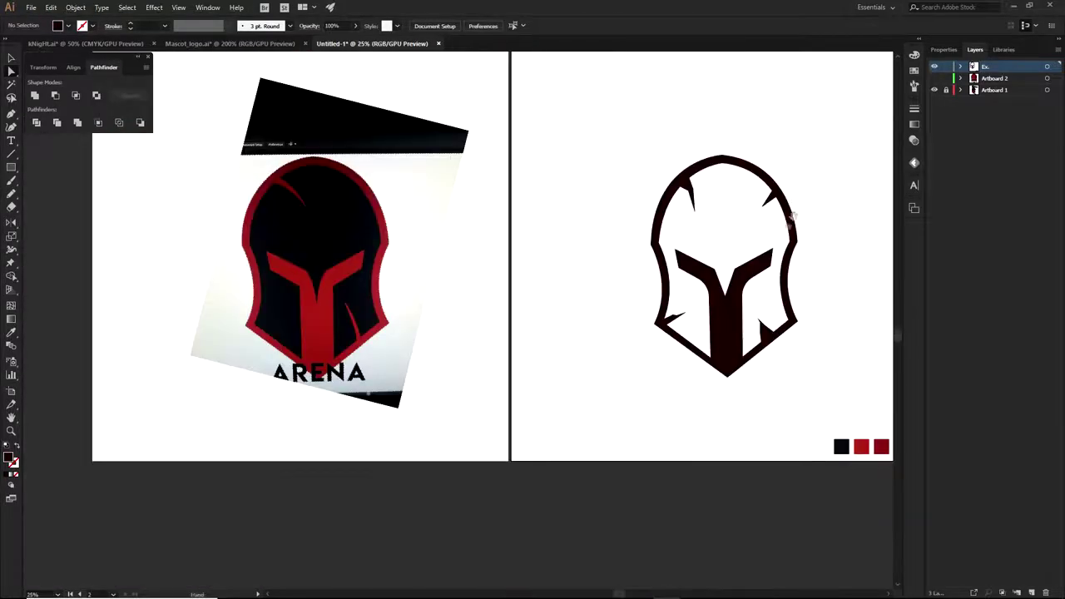
{"action": "scroll", "coordinate": [560, 367], "scroll_direction": "up", "scroll_amount": 4}
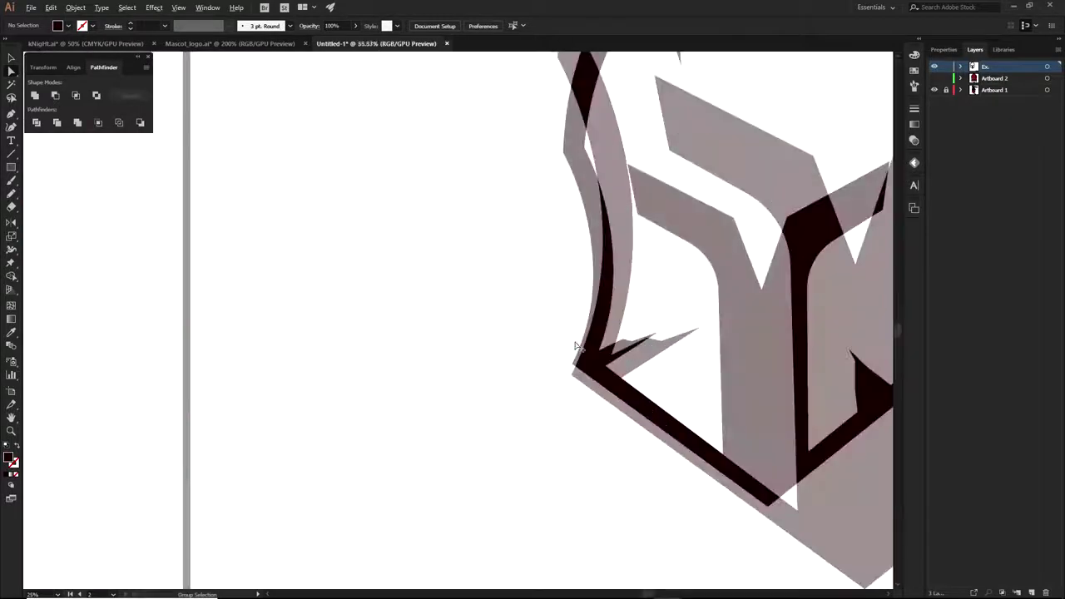
{"action": "left_click", "coordinate": [612, 389]}
{"action": "left_click", "coordinate": [615, 426]}
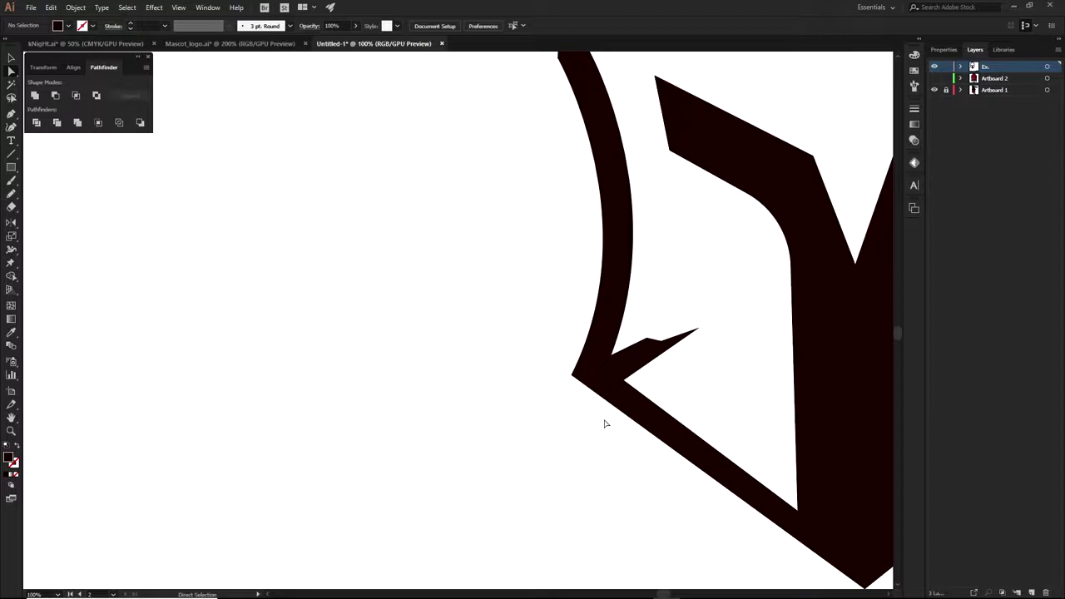
{"action": "scroll", "coordinate": [607, 425], "scroll_direction": "down", "scroll_amount": 2}
{"action": "left_click", "coordinate": [757, 128]}
{"action": "left_click_drag", "start_coordinate": [767, 117], "coordinate": [757, 135]}
Step: Try narrowing the upper-right crack by moving its upper base anchor along the rim, and undo the change
{"action": "scroll", "coordinate": [775, 116], "scroll_direction": "up", "scroll_amount": 6}
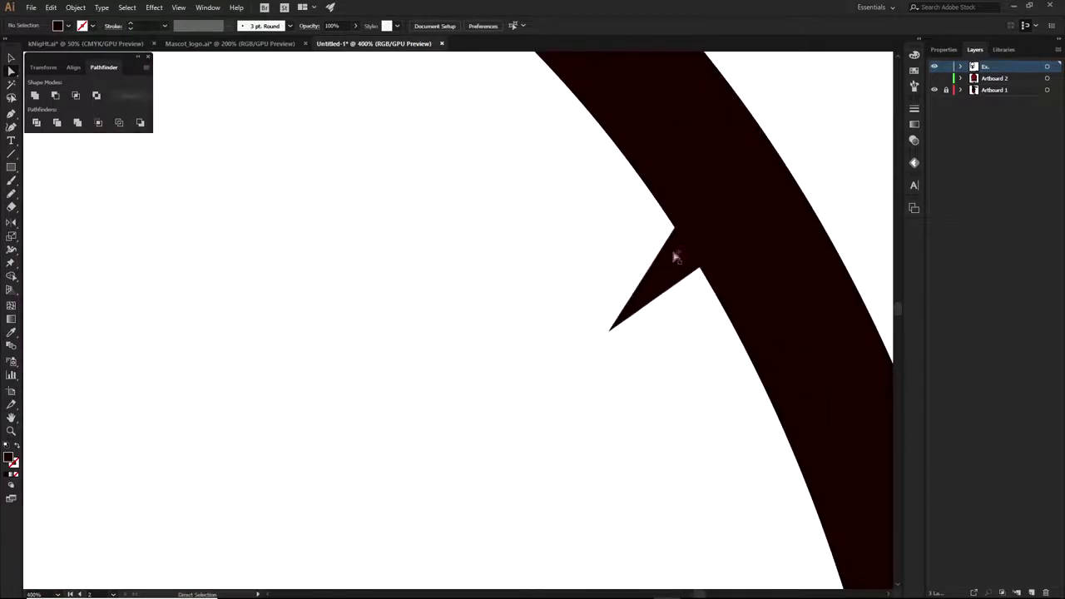
{"action": "left_click_drag", "start_coordinate": [702, 183], "coordinate": [727, 220]}
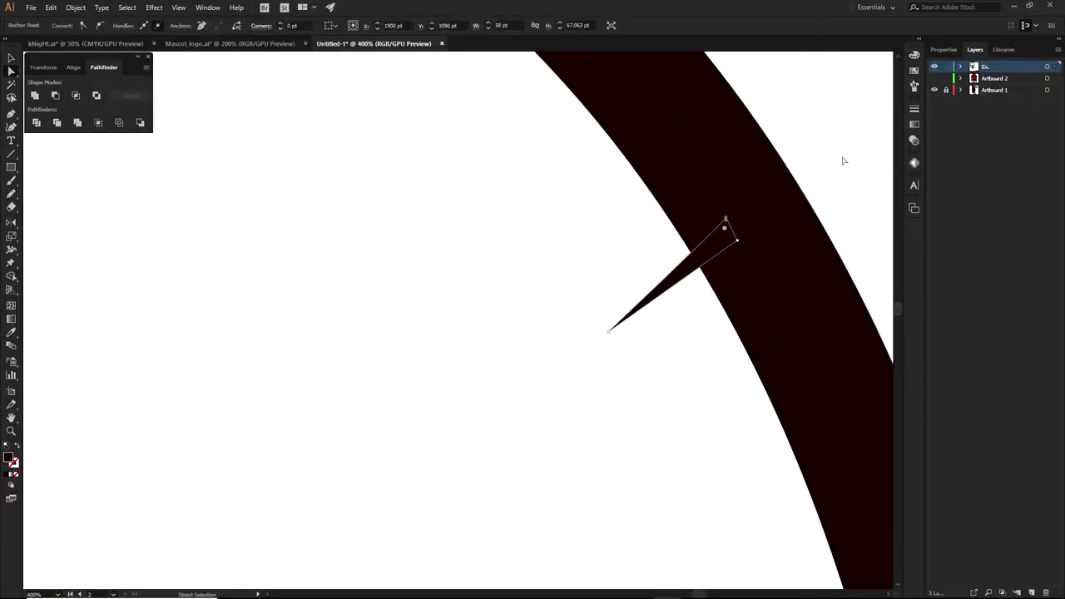
{"action": "left_click", "coordinate": [822, 172]}
{"action": "scroll", "coordinate": [844, 156], "scroll_direction": "down", "scroll_amount": 7}
{"action": "left_click_drag", "start_coordinate": [855, 209], "coordinate": [816, 193]}
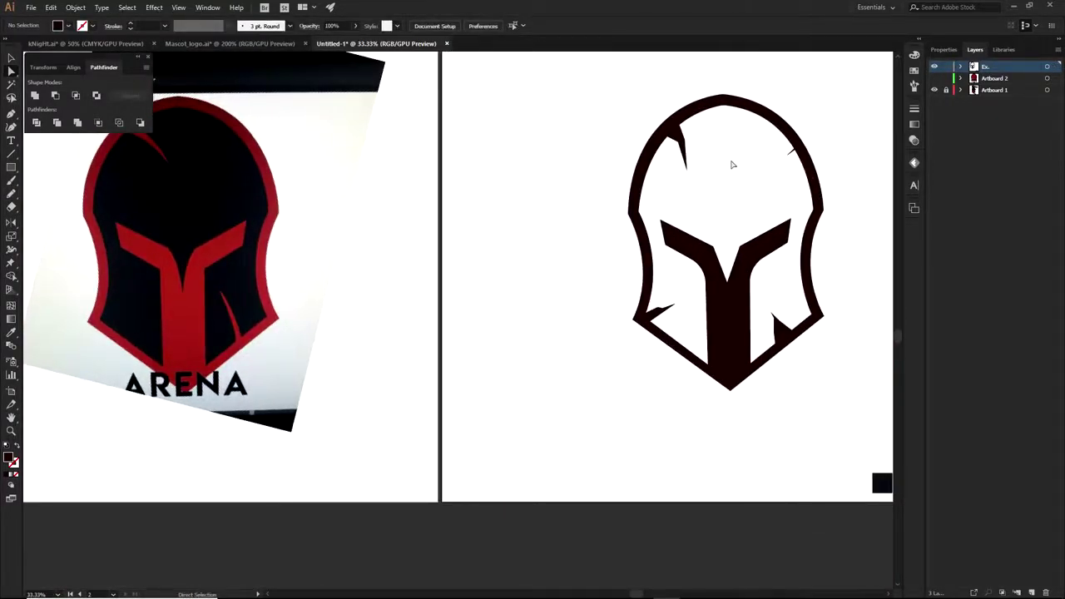
{"action": "key", "text": "ctrl+z"}
Step: Extend the outer tip of the left brow into a sharp spike with the Pen tool, continuing its upper edge
{"action": "scroll", "coordinate": [846, 119], "scroll_direction": "up", "scroll_amount": 6}
{"action": "key", "text": "p"}
{"action": "left_click_drag", "start_coordinate": [361, 309], "coordinate": [530, 383]}
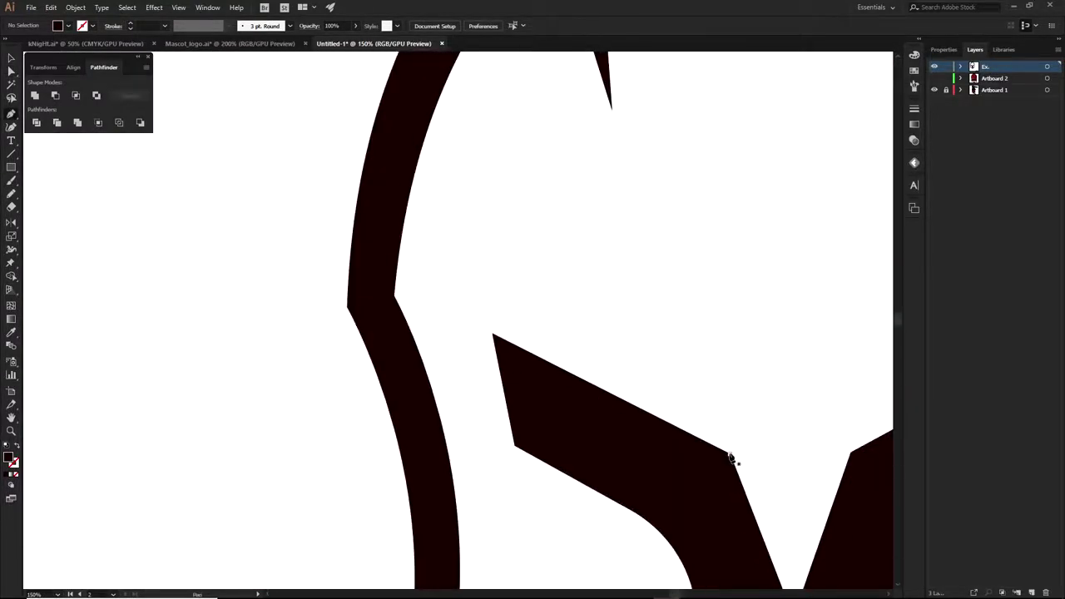
{"action": "left_click", "coordinate": [462, 318]}
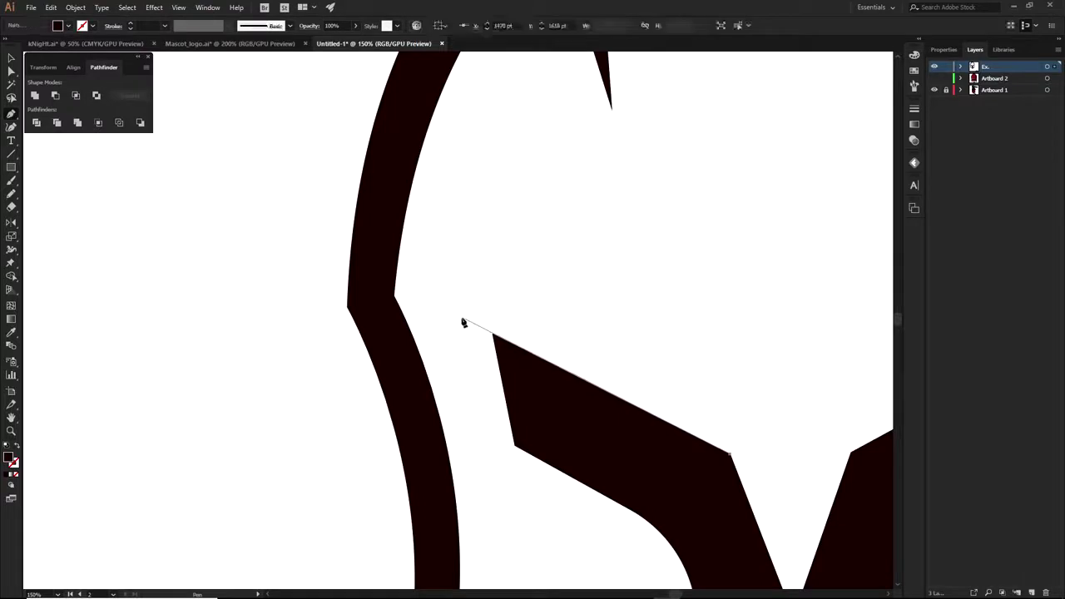
{"action": "left_click", "coordinate": [533, 374]}
{"action": "key", "text": "a"}
{"action": "left_click", "coordinate": [368, 425]}
{"action": "scroll", "coordinate": [400, 399], "scroll_direction": "down", "scroll_amount": 2}
{"action": "left_click_drag", "start_coordinate": [495, 382], "coordinate": [440, 342]}
Step: Extend the outer tip of the right brow into a matching sharp spike with the Pen tool, and deselect it
{"action": "key", "text": "p"}
{"action": "left_click", "coordinate": [439, 341], "text": "ctrl"}
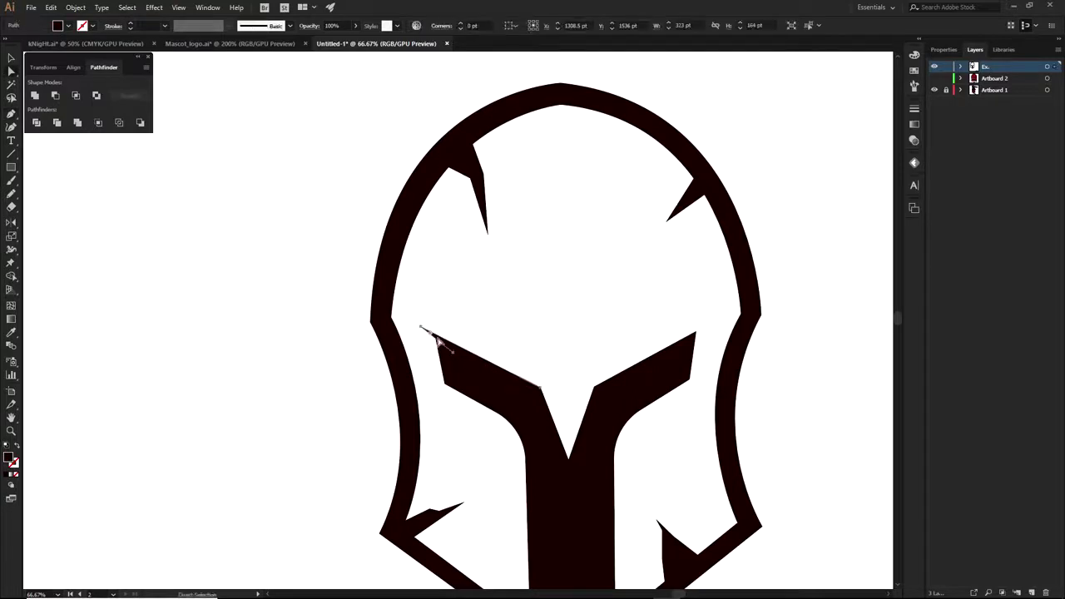
{"action": "left_click", "coordinate": [594, 388]}
{"action": "scroll", "coordinate": [718, 335], "scroll_direction": "up", "scroll_amount": 2}
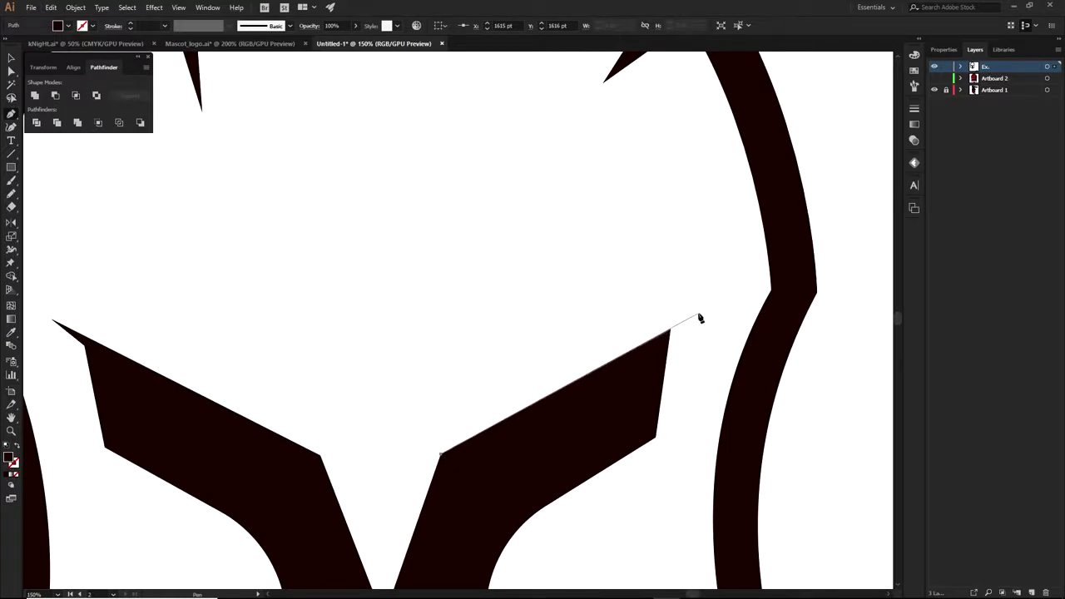
{"action": "left_click", "coordinate": [699, 316]}
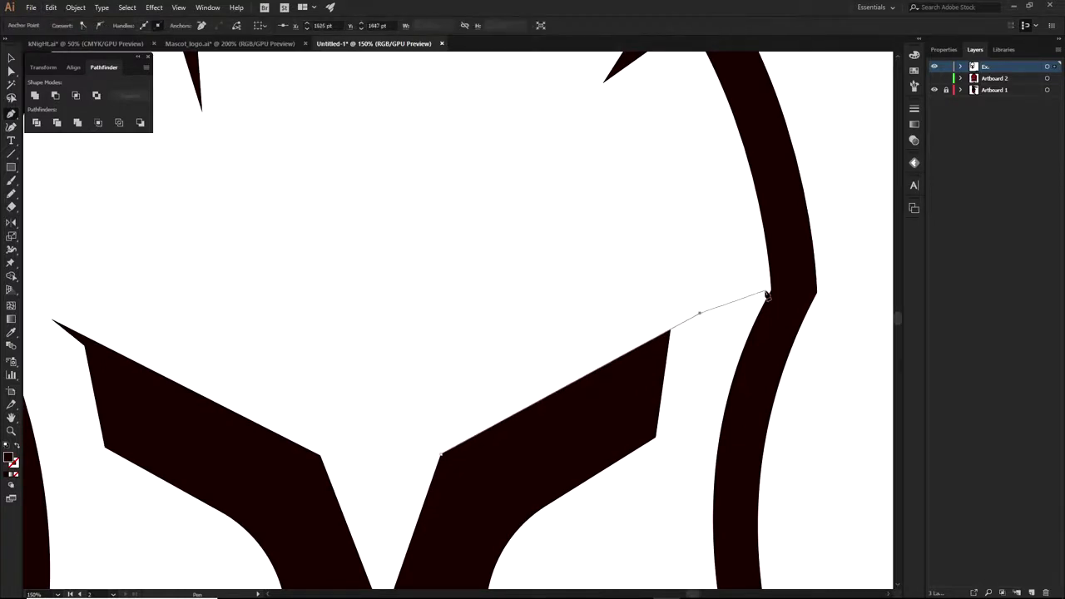
{"action": "left_click_drag", "start_coordinate": [630, 394], "coordinate": [627, 389]}
{"action": "key", "text": "a"}
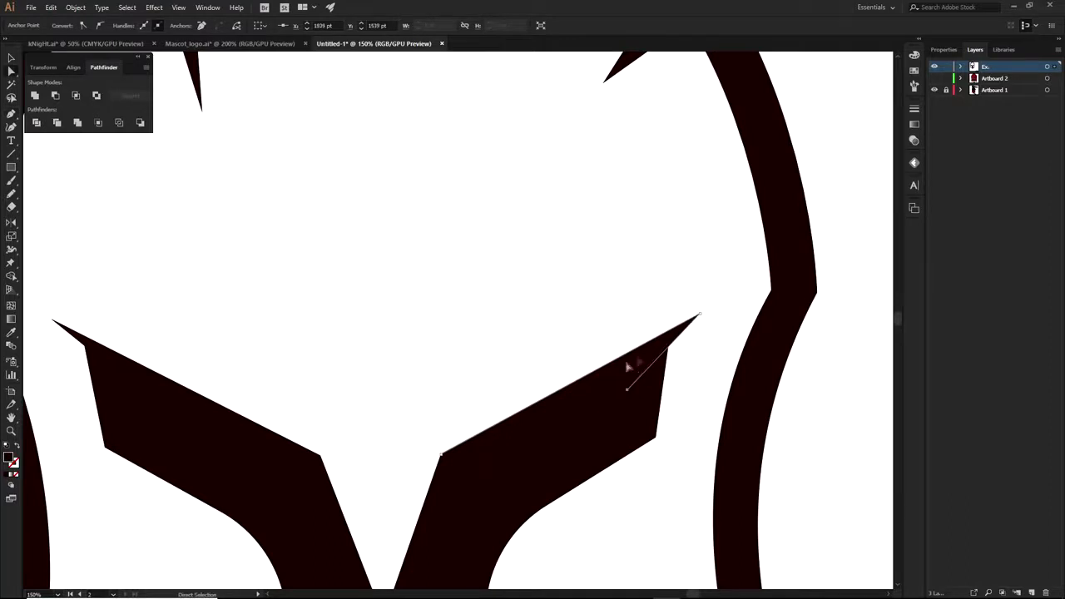
{"action": "scroll", "coordinate": [778, 297], "scroll_direction": "down", "scroll_amount": 2}
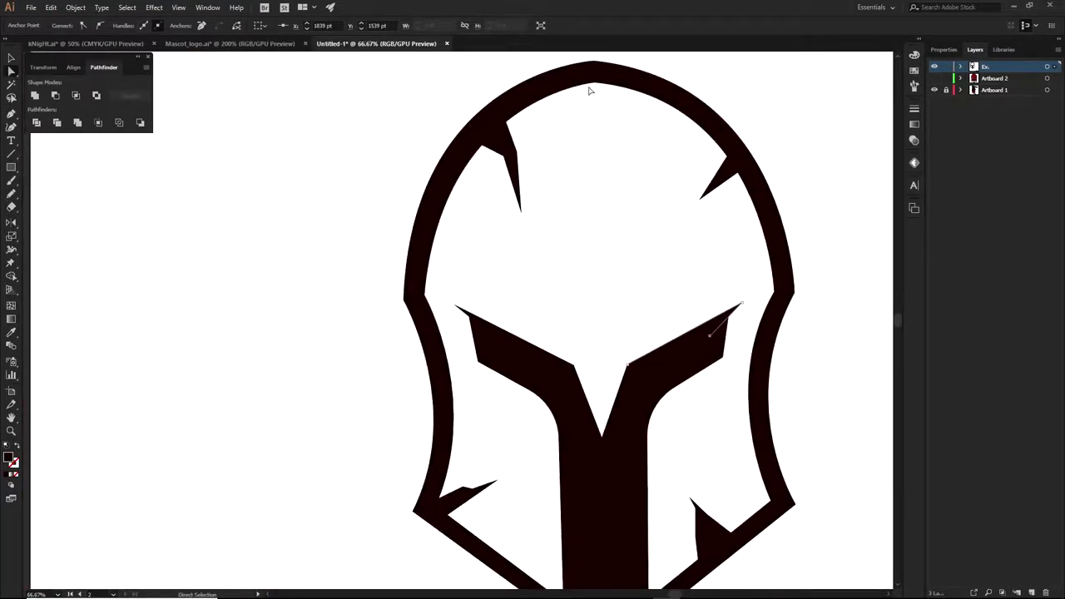
{"action": "left_click", "coordinate": [855, 174]}
Step: Move the inner anchor of the left brow's spike slightly down with Direct Selection, and deselect it
{"action": "scroll", "coordinate": [378, 326], "scroll_direction": "up", "scroll_amount": 3}
{"action": "left_click", "coordinate": [649, 297]}
{"action": "left_click_drag", "start_coordinate": [701, 340], "coordinate": [699, 352]}
{"action": "left_click", "coordinate": [437, 399]}
{"action": "scroll", "coordinate": [436, 400], "scroll_direction": "down", "scroll_amount": 5}
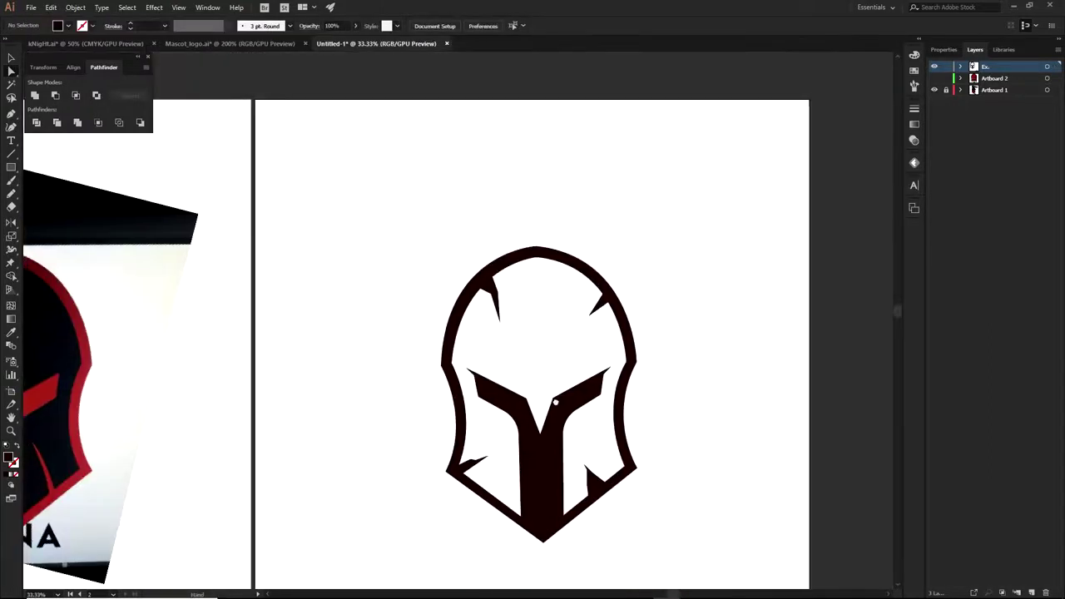
{"action": "left_click_drag", "start_coordinate": [556, 404], "coordinate": [585, 353]}
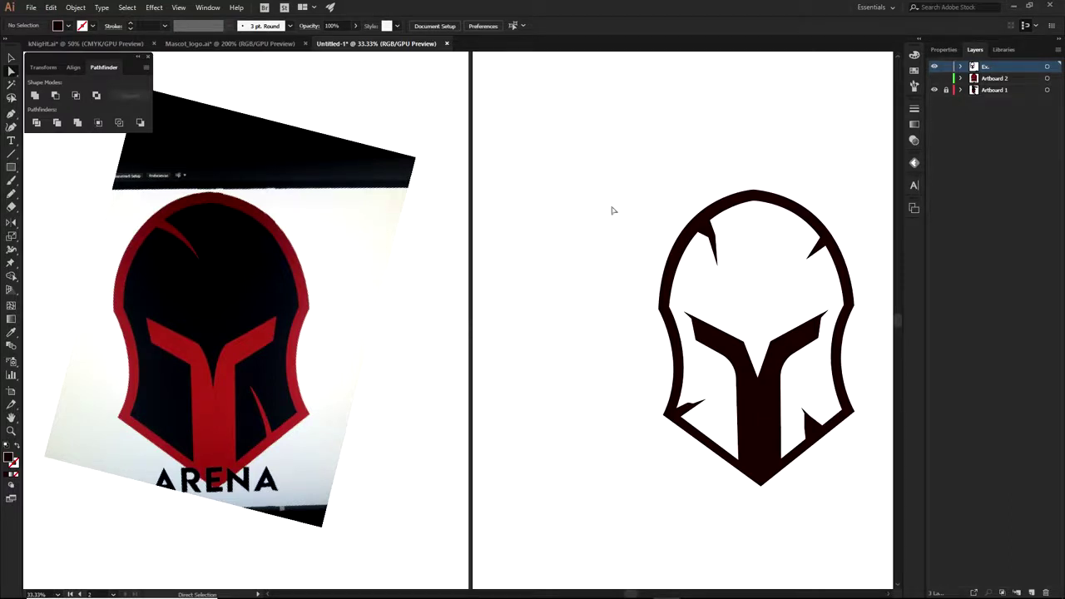
{"action": "left_click_drag", "start_coordinate": [697, 300], "coordinate": [587, 269]}
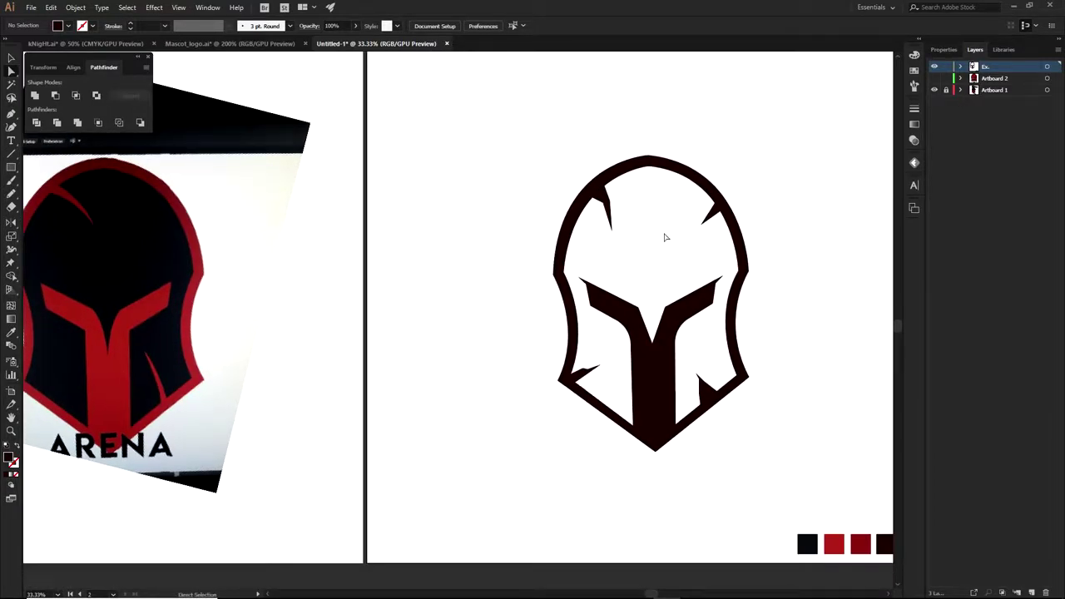
Step: Add a layer above Artboard 2 and start an unfilled Pen path down the helmet's right rim from the right temple corner
{"action": "left_click", "coordinate": [998, 79]}
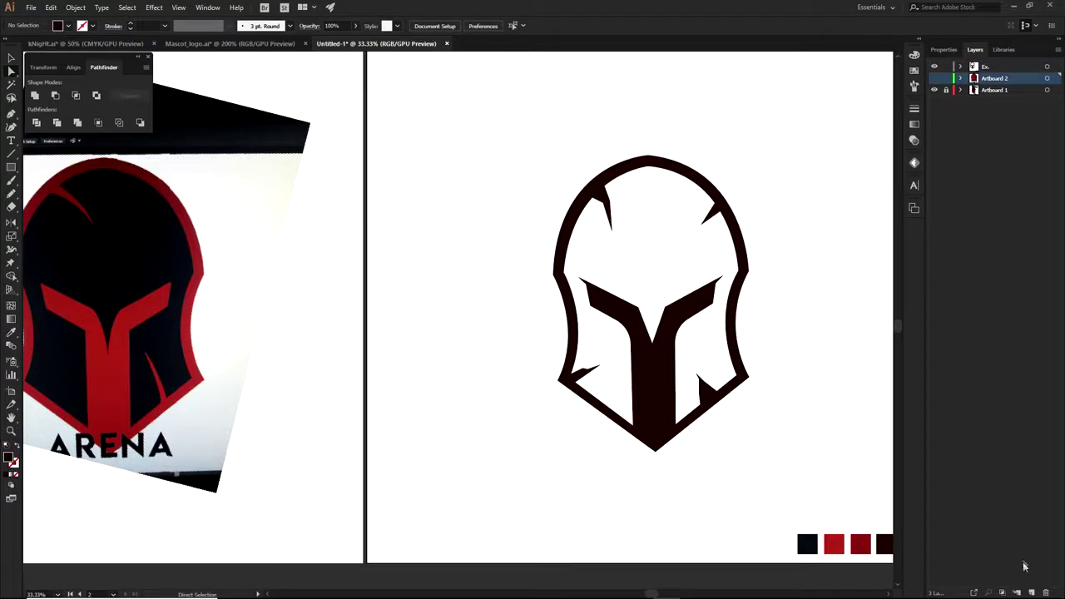
{"action": "left_click", "coordinate": [1031, 592]}
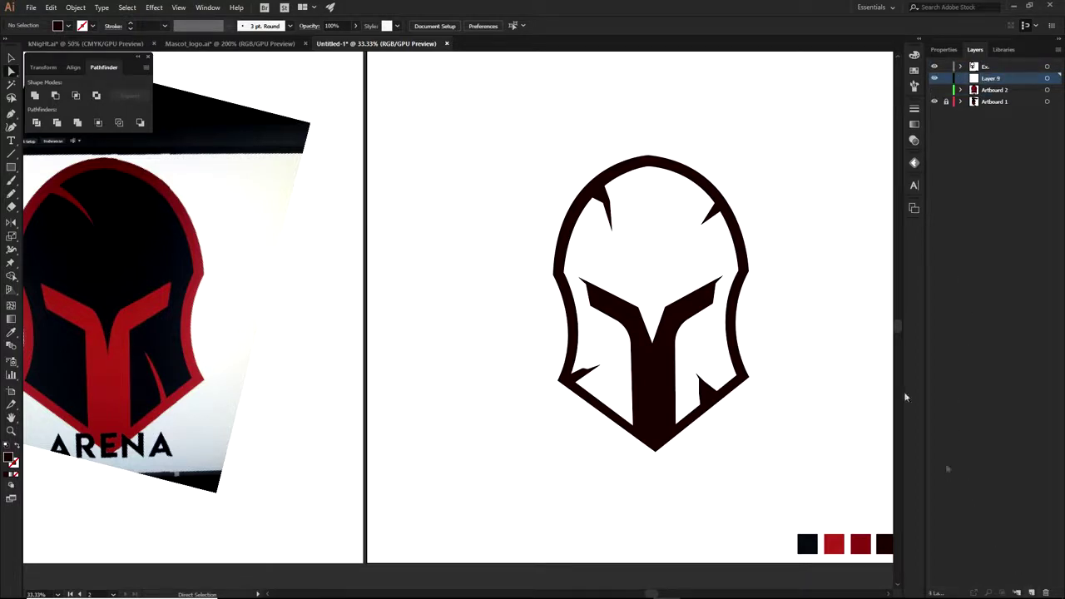
{"action": "key", "text": "p"}
{"action": "scroll", "coordinate": [750, 273], "scroll_direction": "up", "scroll_amount": 2}
{"action": "left_click", "coordinate": [748, 276]}
{"action": "left_click_drag", "start_coordinate": [731, 460], "coordinate": [773, 302]}
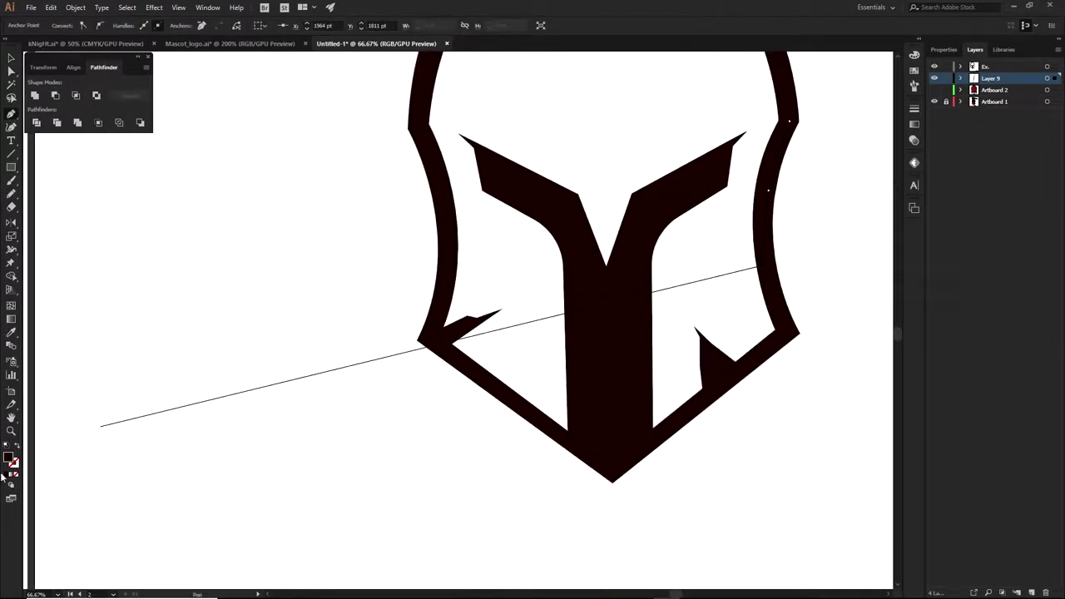
{"action": "left_click", "coordinate": [16, 474]}
Step: Continue the path inside the rim around the chin, left side and dome, close it, and fill it dark red
{"action": "scroll", "coordinate": [619, 372], "scroll_direction": "down", "scroll_amount": 1}
{"action": "left_click", "coordinate": [614, 441]}
{"action": "left_click", "coordinate": [488, 300]}
{"action": "left_click_drag", "start_coordinate": [491, 196], "coordinate": [439, 324]}
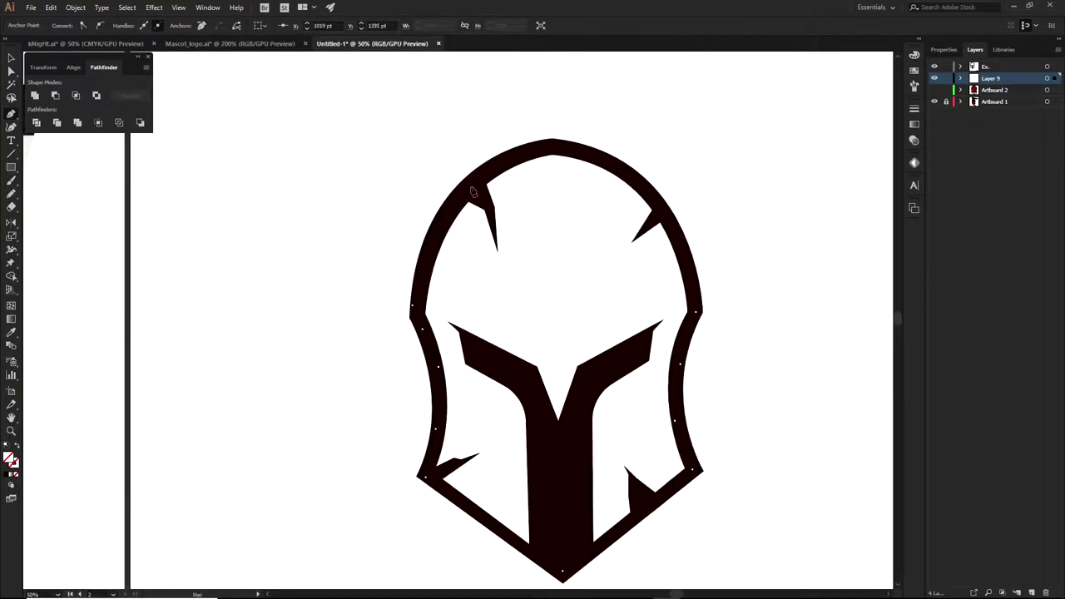
{"action": "left_click_drag", "start_coordinate": [440, 223], "coordinate": [508, 159]}
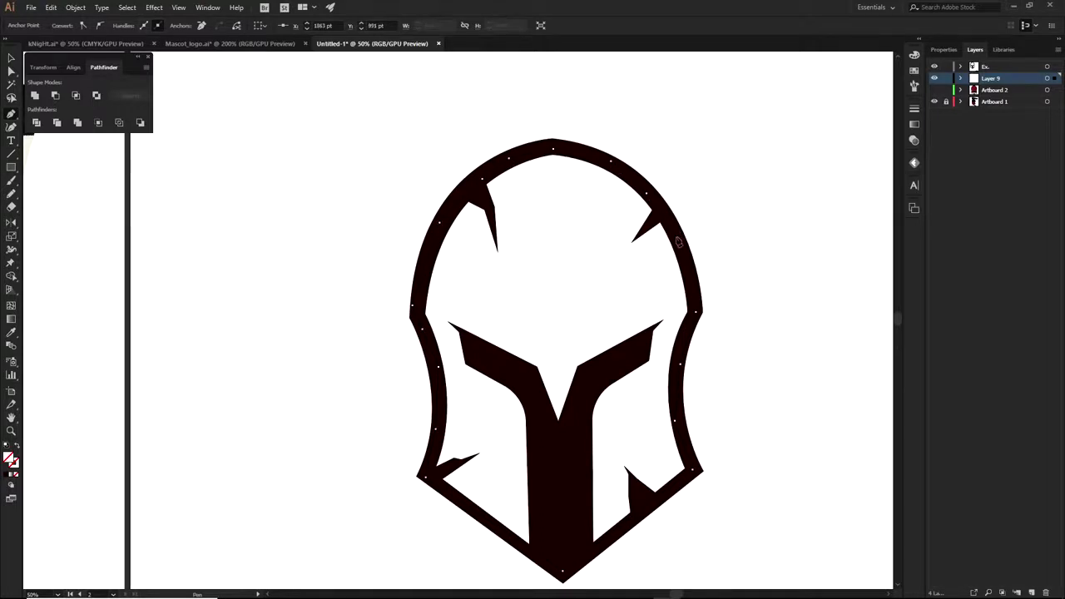
{"action": "left_click", "coordinate": [697, 313]}
{"action": "left_click", "coordinate": [694, 310]}
{"action": "scroll", "coordinate": [741, 337], "scroll_direction": "down", "scroll_amount": 2}
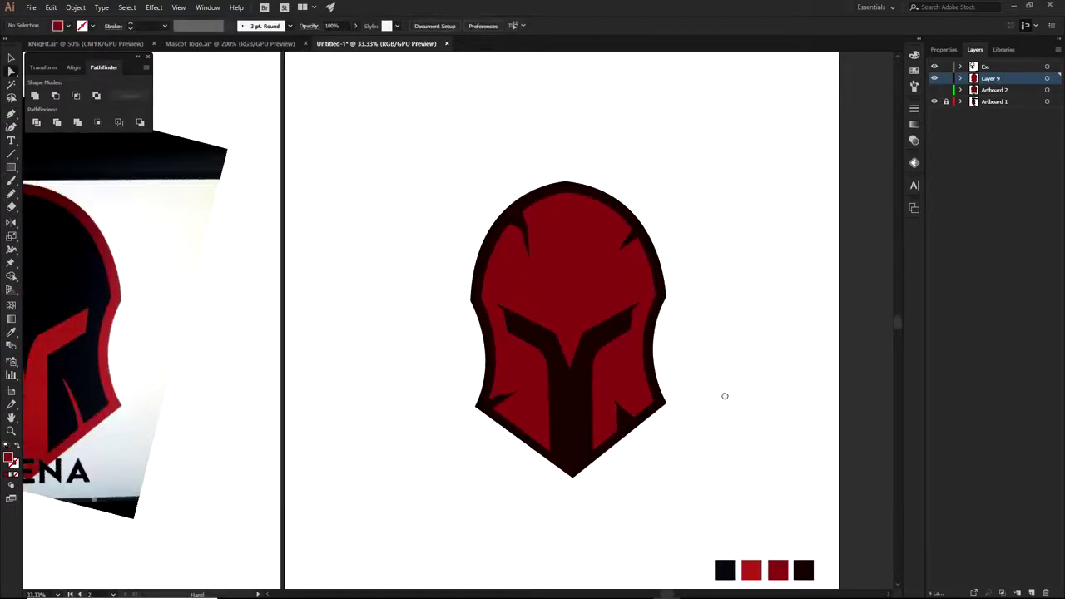
Step: Add a layer above the red base and start a Pen shadow shape from the notch between the brows to the right rim
{"action": "left_click_drag", "start_coordinate": [725, 396], "coordinate": [715, 376]}
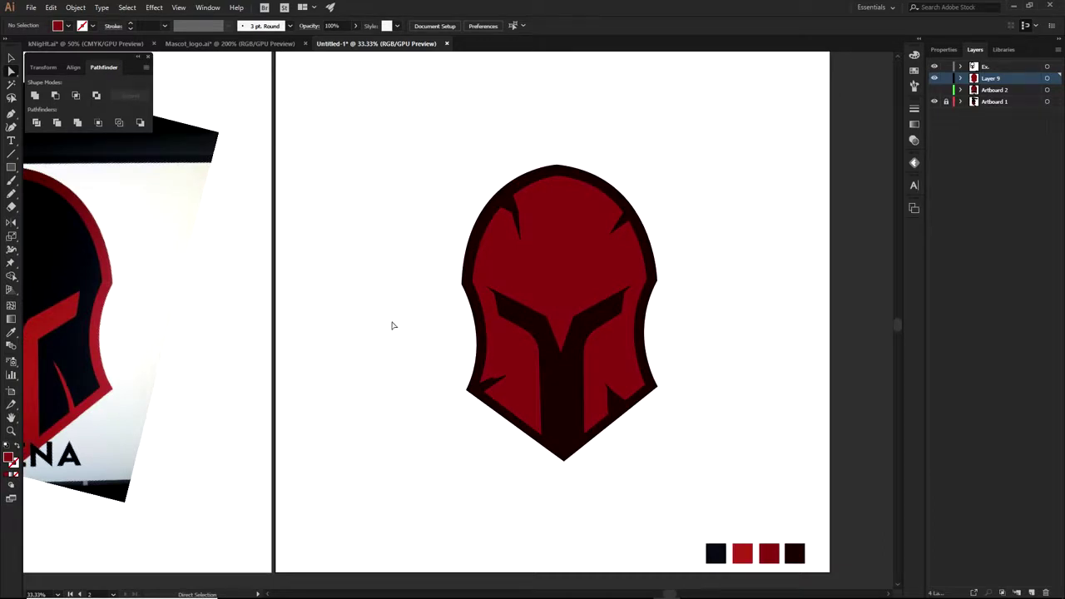
{"action": "left_click", "coordinate": [1033, 592]}
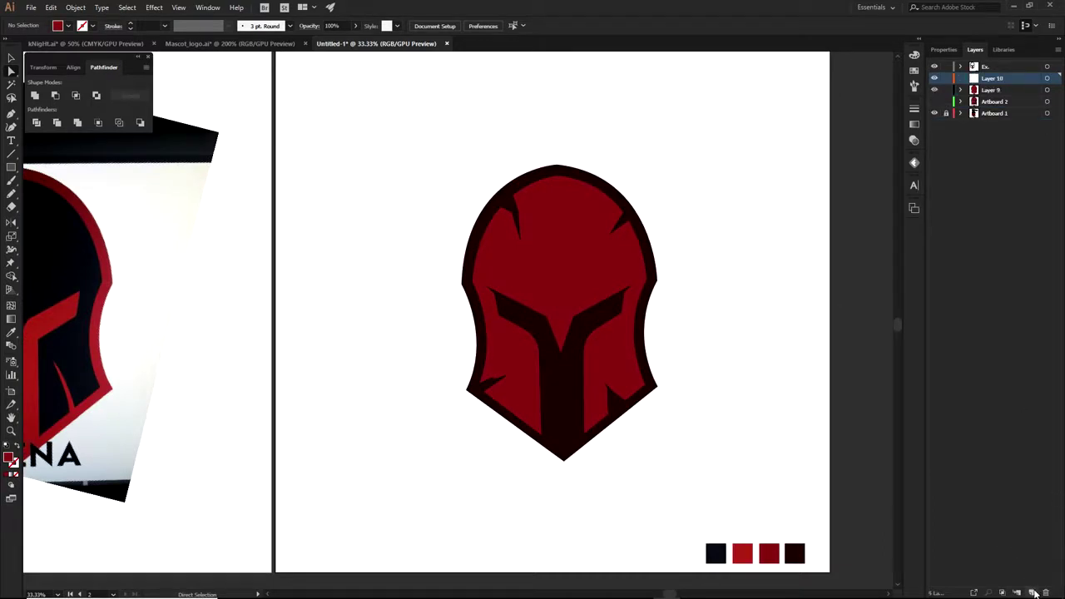
{"action": "key", "text": "p"}
{"action": "scroll", "coordinate": [566, 331], "scroll_direction": "up", "scroll_amount": 2}
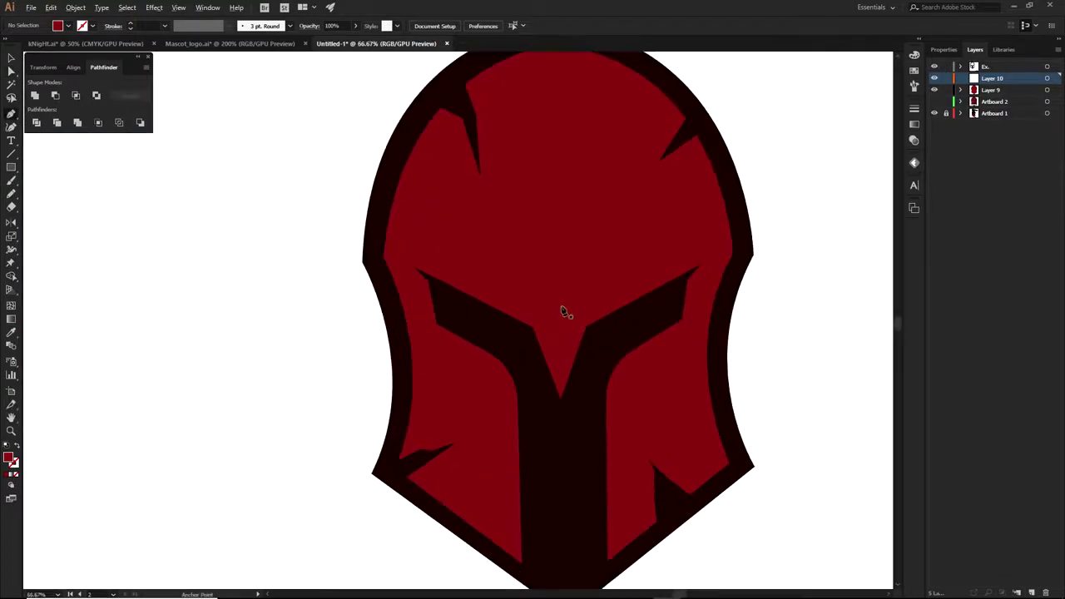
{"action": "left_click", "coordinate": [561, 399]}
{"action": "scroll", "coordinate": [586, 326], "scroll_direction": "up", "scroll_amount": 3}
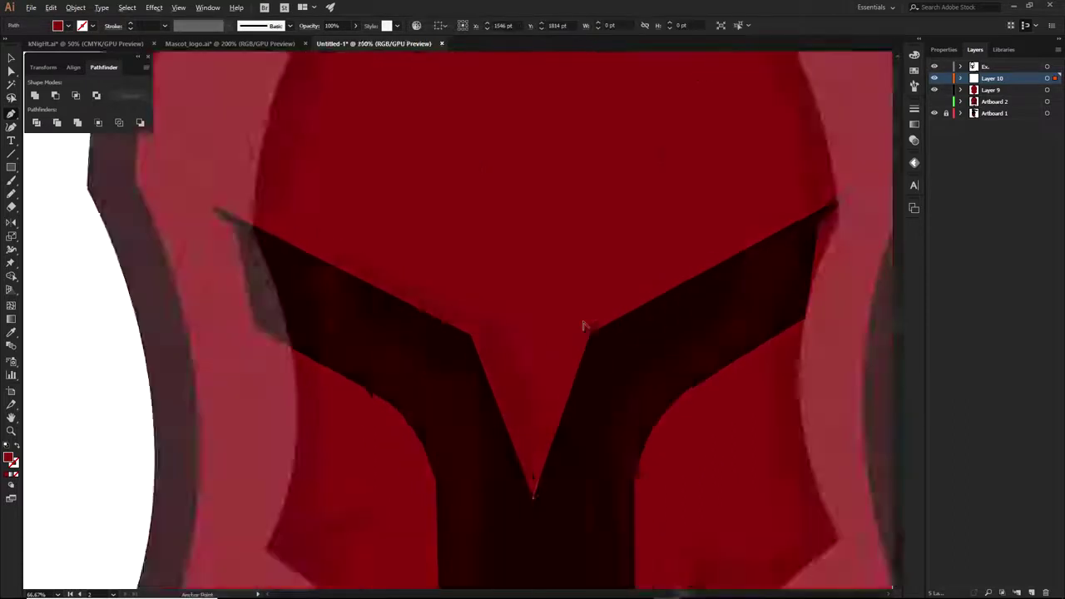
{"action": "left_click", "coordinate": [593, 338]}
{"action": "scroll", "coordinate": [593, 339], "scroll_direction": "down", "scroll_amount": 1}
{"action": "scroll", "coordinate": [593, 338], "scroll_direction": "down", "scroll_amount": 2}
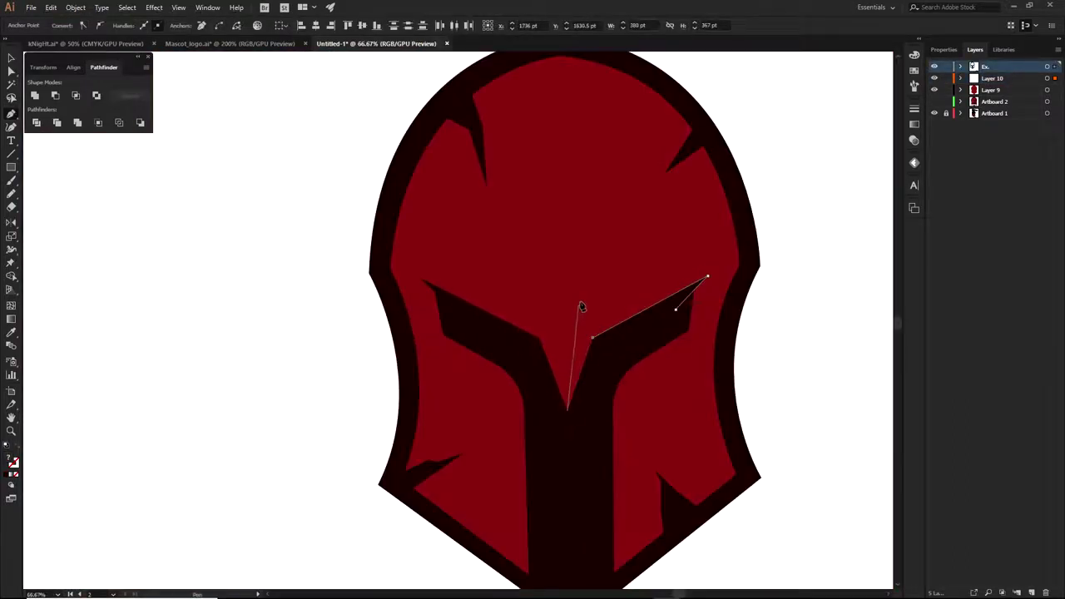
{"action": "left_click", "coordinate": [583, 298]}
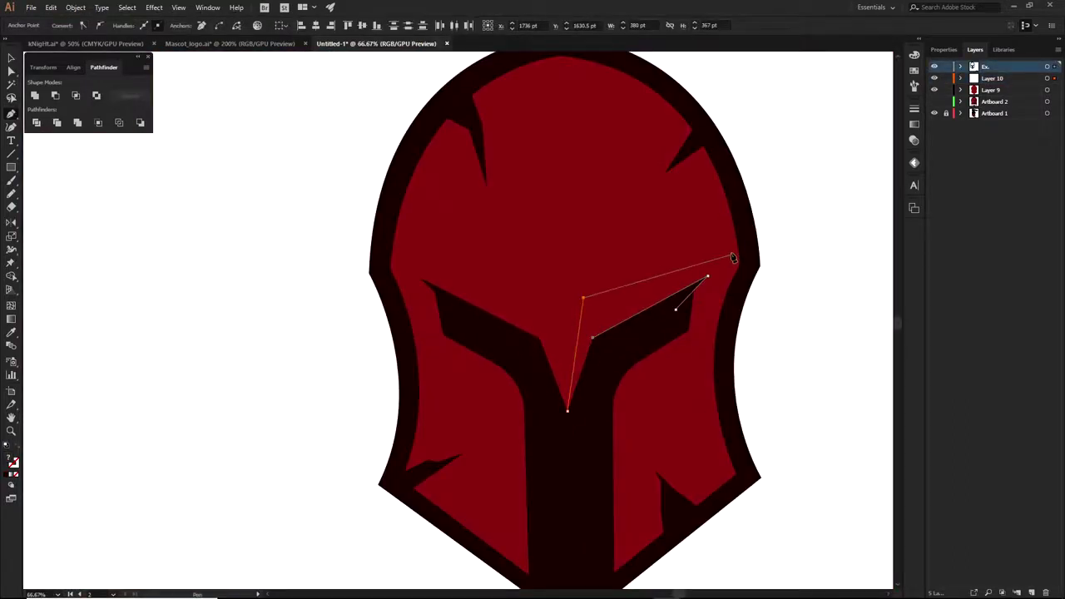
{"action": "left_click", "coordinate": [742, 200]}
{"action": "left_click", "coordinate": [749, 261]}
Step: Continue the shadow shape down the right rim to the chin and close it back up along the nose guard
{"action": "scroll", "coordinate": [739, 295], "scroll_direction": "down", "scroll_amount": 3}
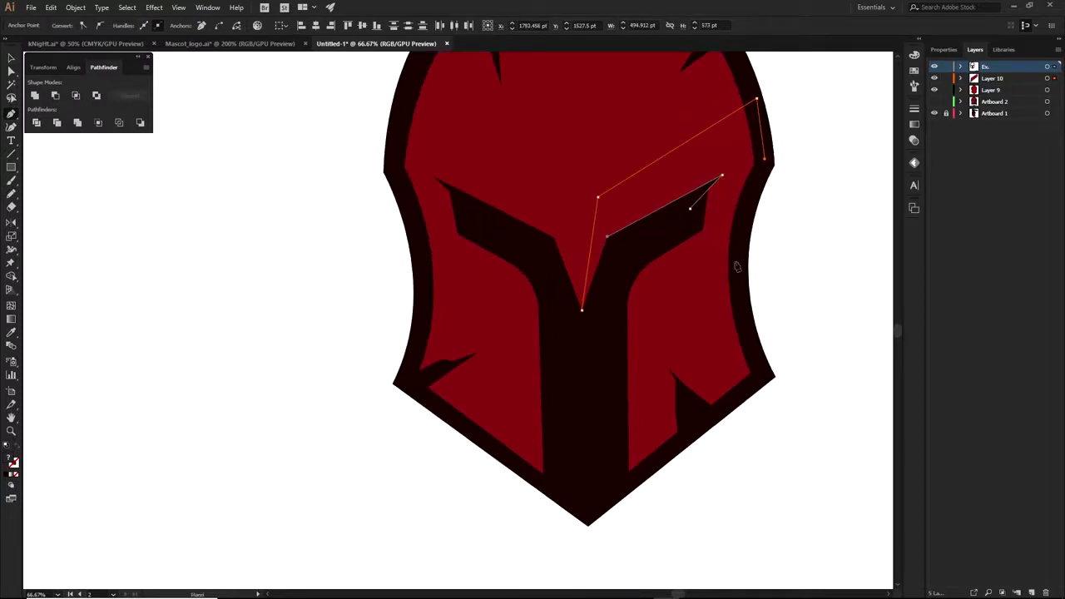
{"action": "left_click", "coordinate": [748, 203]}
{"action": "scroll", "coordinate": [582, 306], "scroll_direction": "up", "scroll_amount": 7}
{"action": "scroll", "coordinate": [597, 332], "scroll_direction": "down", "scroll_amount": 8}
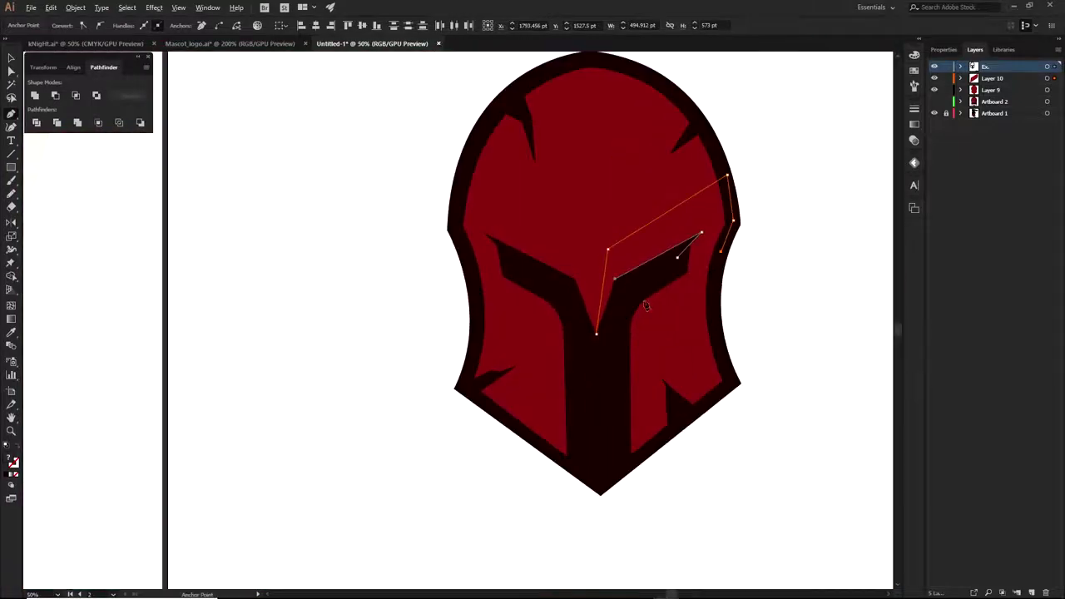
{"action": "left_click", "coordinate": [712, 299]}
{"action": "left_click", "coordinate": [716, 346]}
{"action": "left_click", "coordinate": [727, 378]}
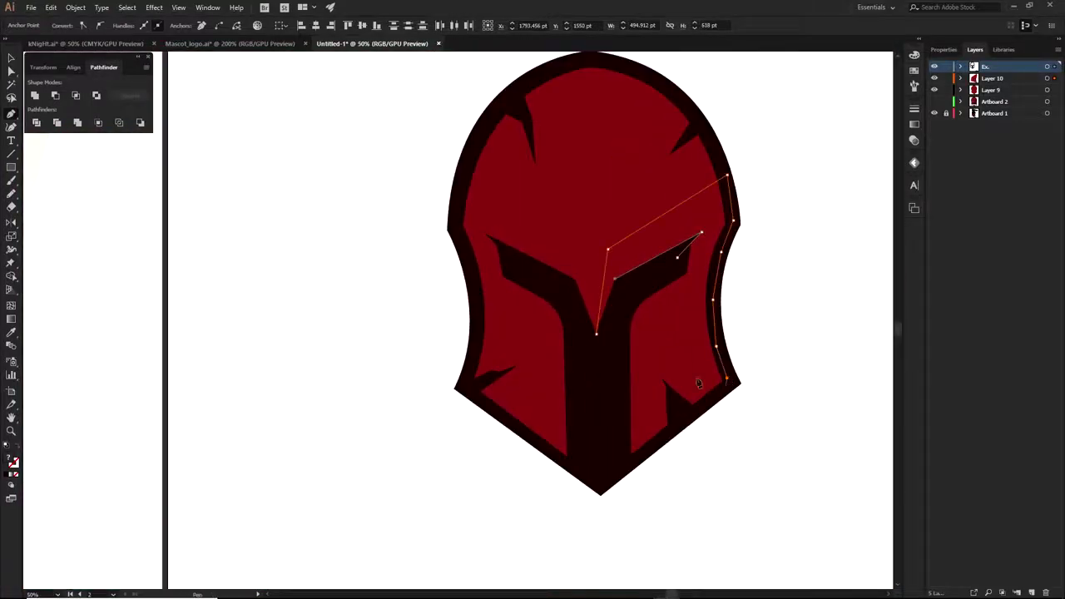
{"action": "left_click", "coordinate": [626, 463]}
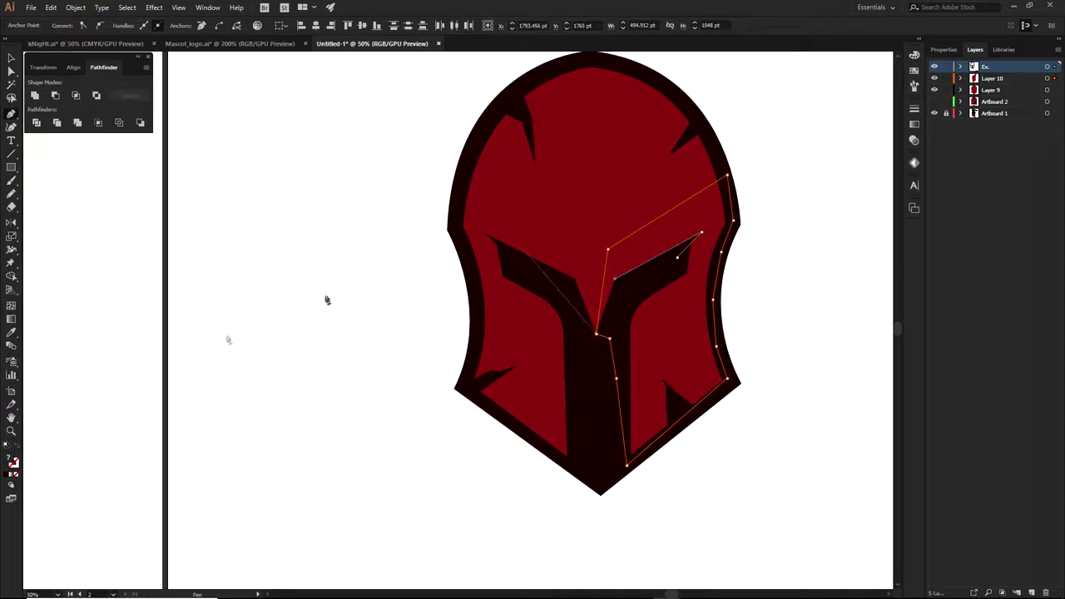
Step: Try filling the shadow shape with the dark colour sampled from the helmet's rim
{"action": "key", "text": "i"}
{"action": "left_click", "coordinate": [478, 322]}
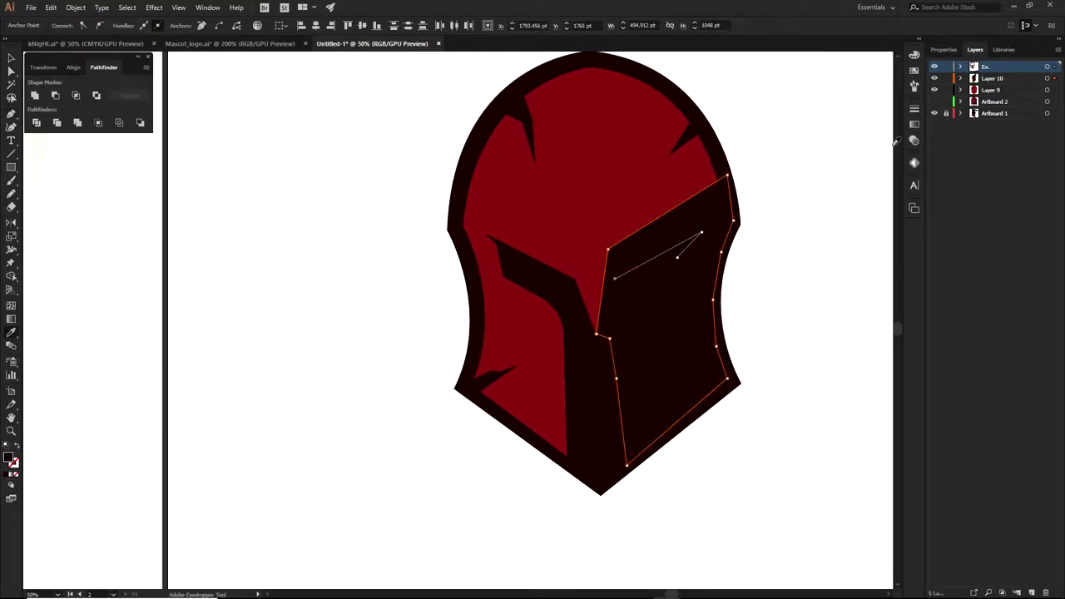
{"action": "key", "text": "ctrl+minus"}
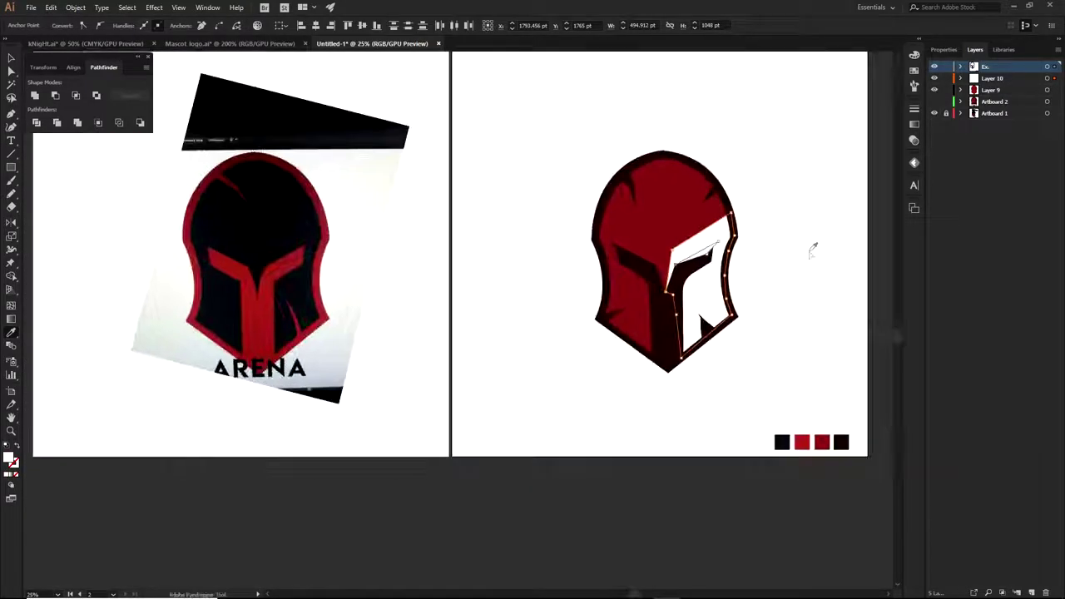
Step: Show the finished logo on the Artboard 2 layer and hide the Ex., Layer 10 and Layer 9 layers
{"action": "left_click", "coordinate": [935, 101]}
{"action": "key", "text": "a"}
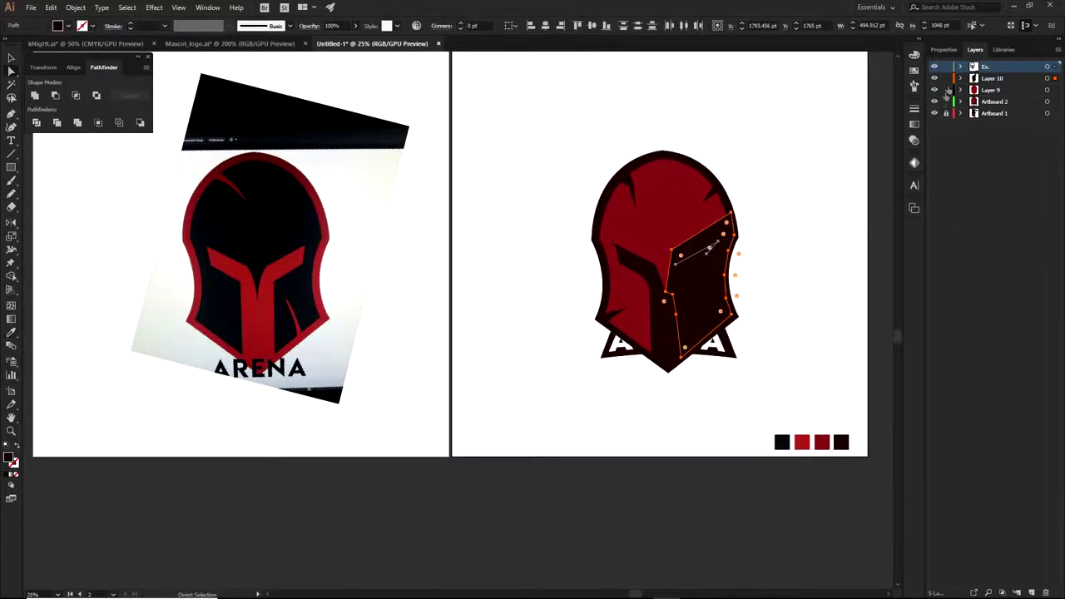
{"action": "left_click", "coordinate": [935, 100]}
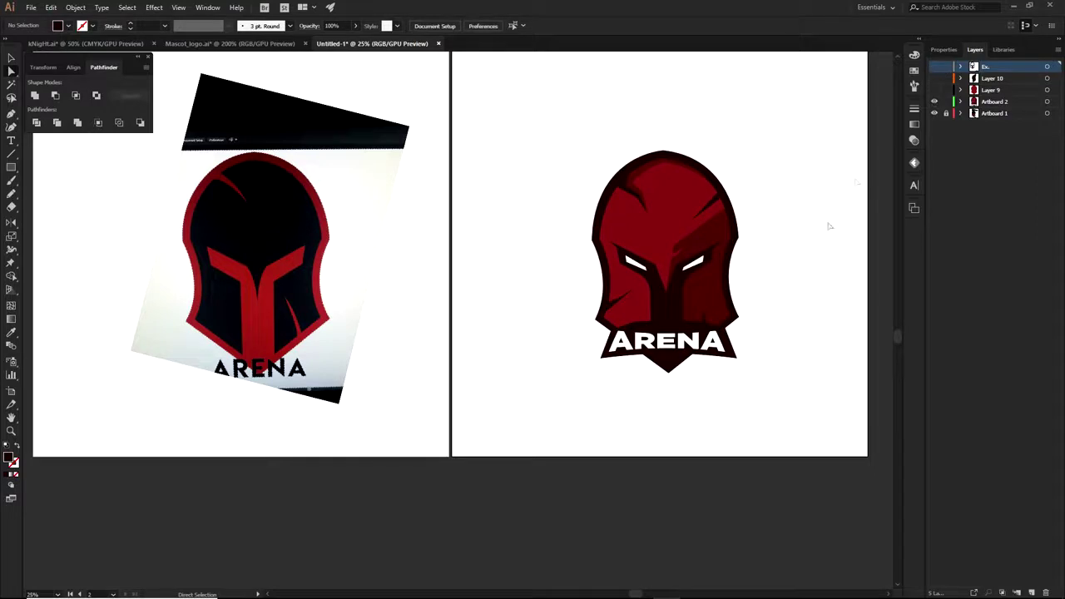
Step: Draw a 200 pt square near the artboard's lower right corner, filled with the shadow colour sampled from the finished logo
{"action": "left_click", "coordinate": [701, 301]}
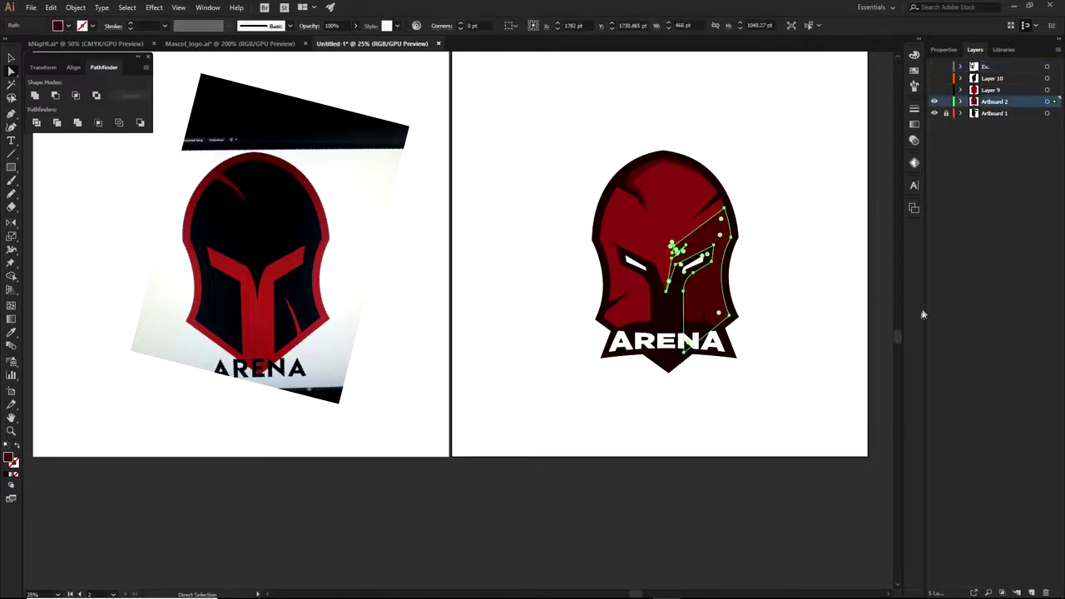
{"action": "key", "text": "m"}
{"action": "left_click_drag", "start_coordinate": [796, 425], "coordinate": [811, 438]}
{"action": "key", "text": "i"}
{"action": "key", "text": "a"}
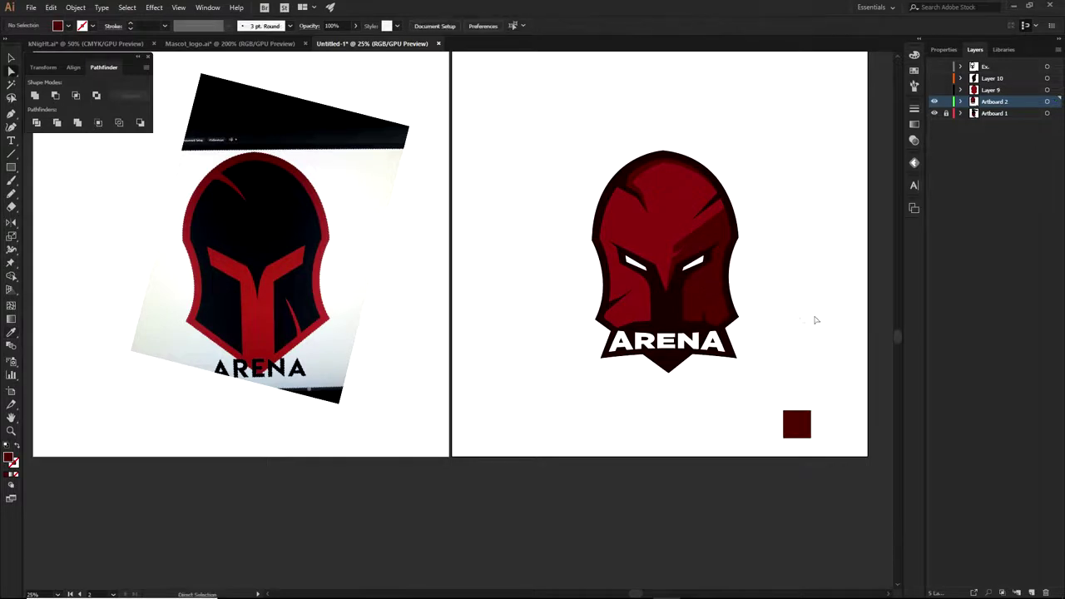
Step: Cut the new colour swatch square out of the Artboard 2 layer and collapse that layer
{"action": "left_click", "coordinate": [797, 424]}
{"action": "left_click_drag", "start_coordinate": [1015, 115], "coordinate": [1001, 91]}
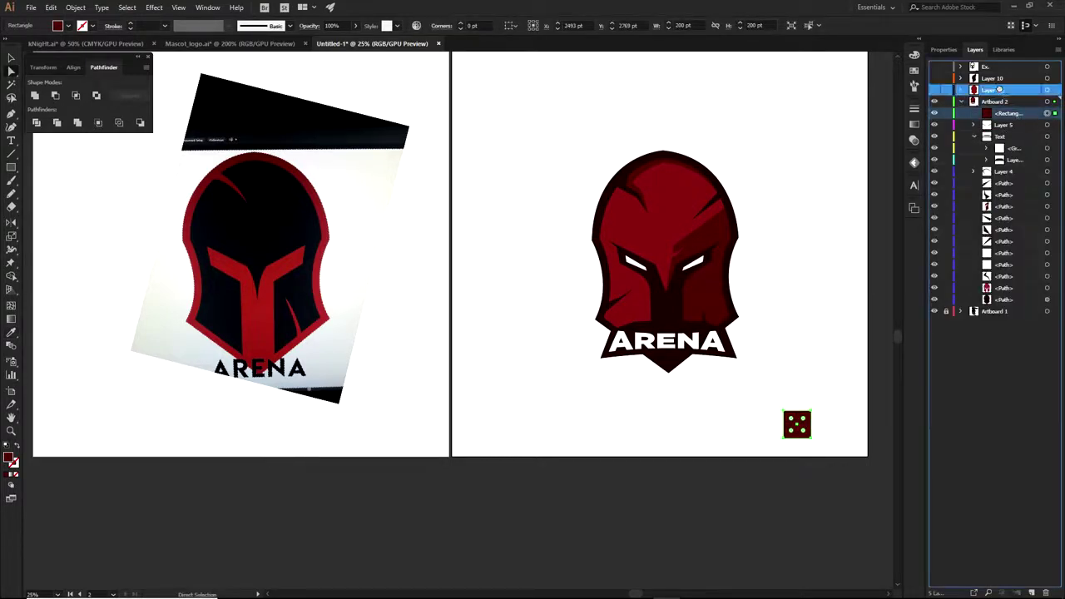
{"action": "key", "text": "Delete"}
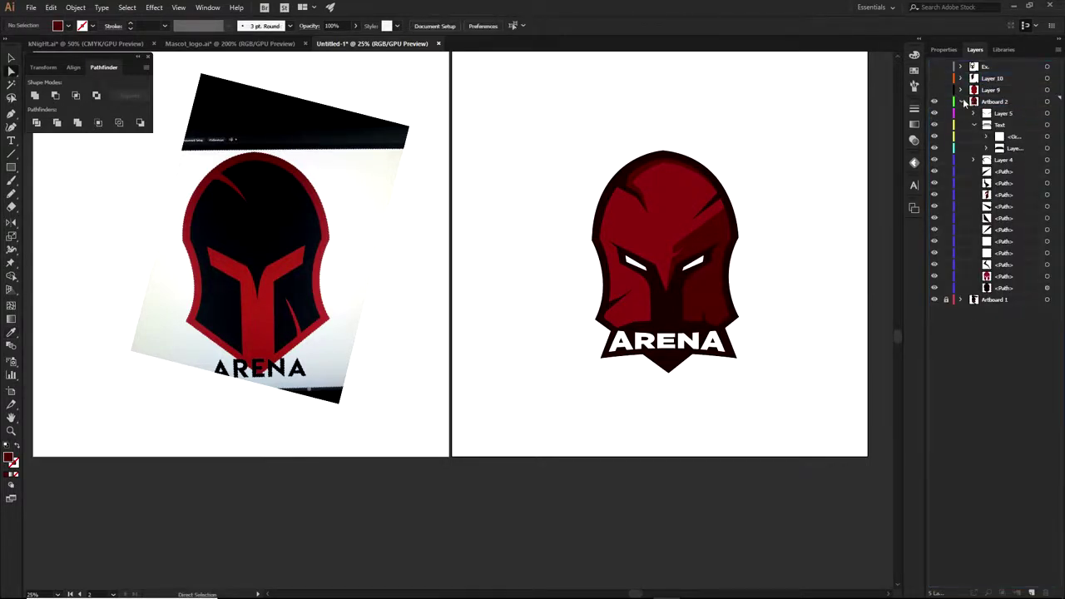
{"action": "left_click", "coordinate": [961, 102]}
Step: Hide Artboard 2, show the Ex., Layer 10 and Layer 9 layers, and place the swatch square beside the colour palette
{"action": "left_click", "coordinate": [935, 102]}
{"action": "left_click_drag", "start_coordinate": [934, 90], "coordinate": [934, 67]}
{"action": "left_click_drag", "start_coordinate": [796, 424], "coordinate": [758, 429]}
Step: Fill the right-side shadow shape with the darker red sampled from the large swatch square, and deselect it
{"action": "scroll", "coordinate": [741, 367], "scroll_direction": "up", "scroll_amount": 1}
{"action": "left_click", "coordinate": [698, 210]}
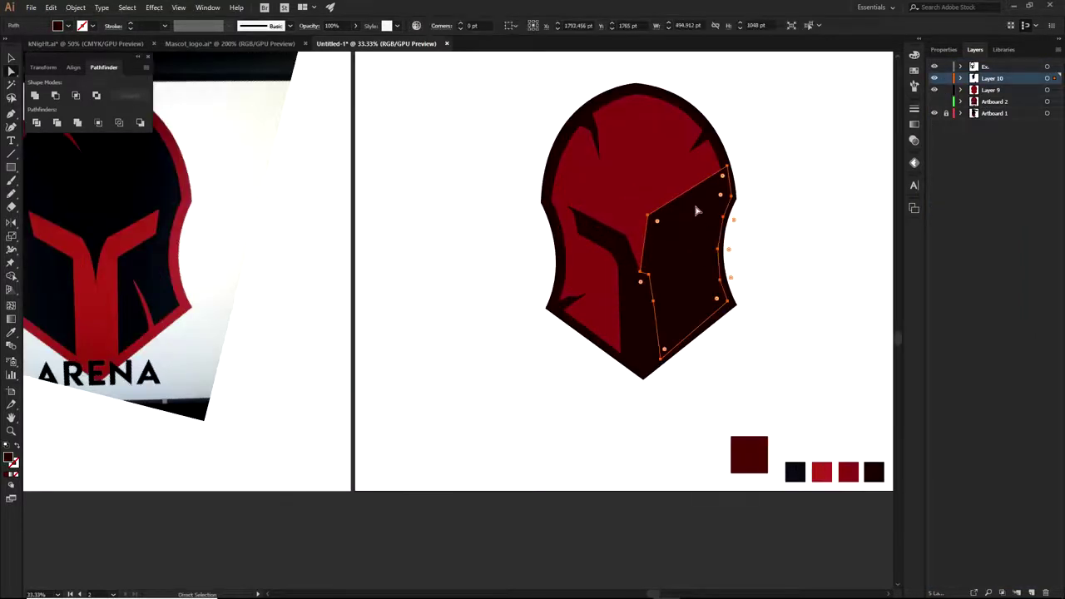
{"action": "key", "text": "i"}
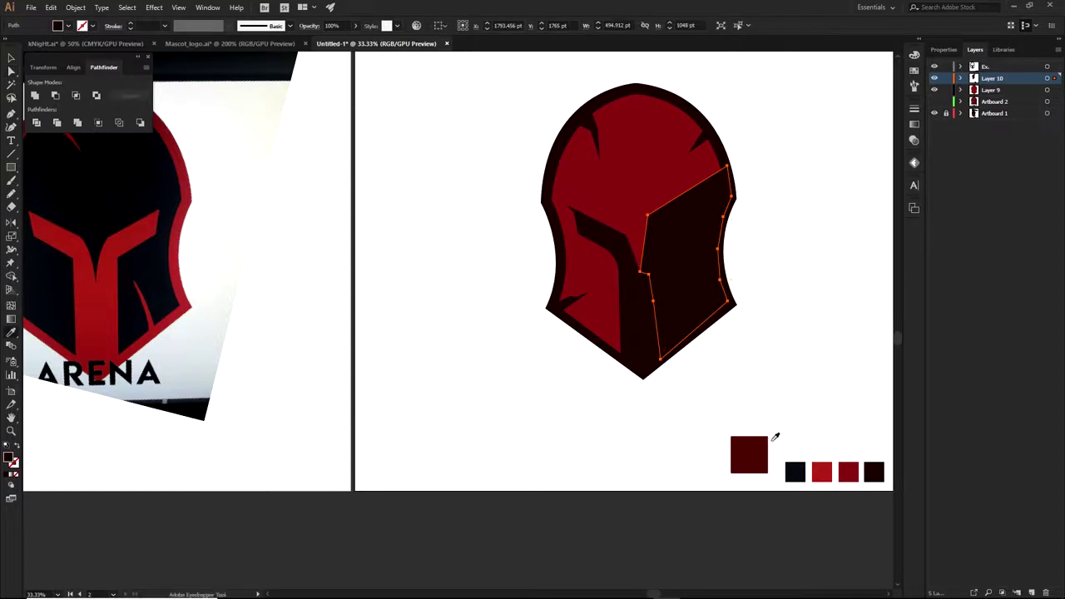
{"action": "left_click", "coordinate": [753, 445]}
{"action": "key", "text": "a"}
{"action": "left_click", "coordinate": [794, 371]}
{"action": "scroll", "coordinate": [698, 323], "scroll_direction": "up", "scroll_amount": 1}
{"action": "scroll", "coordinate": [697, 321], "scroll_direction": "up", "scroll_amount": 1}
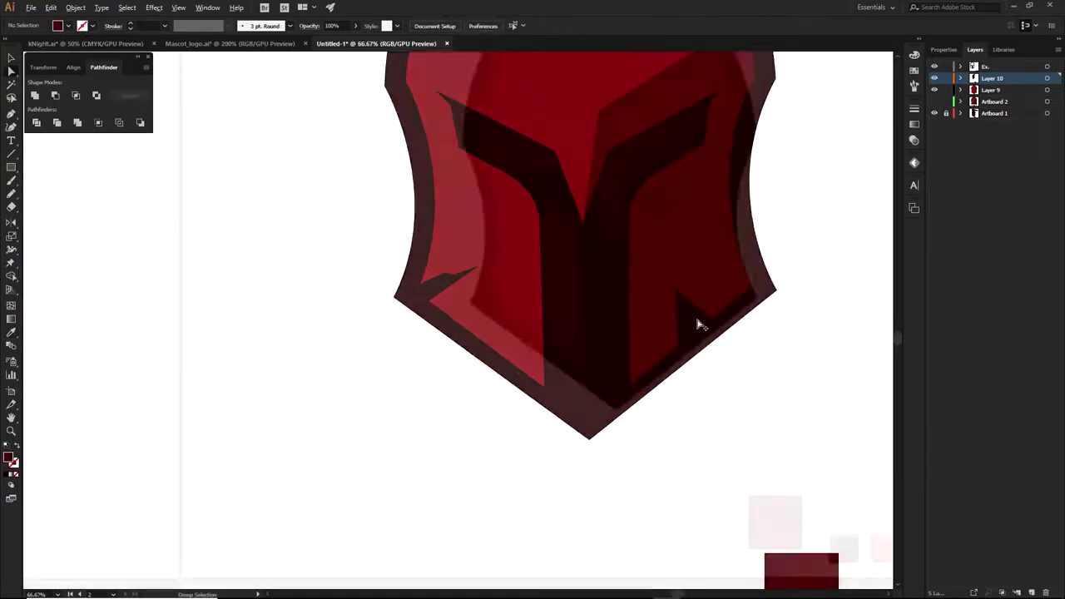
{"action": "scroll", "coordinate": [697, 322], "scroll_direction": "down", "scroll_amount": 1}
{"action": "left_click_drag", "start_coordinate": [713, 255], "coordinate": [732, 385]}
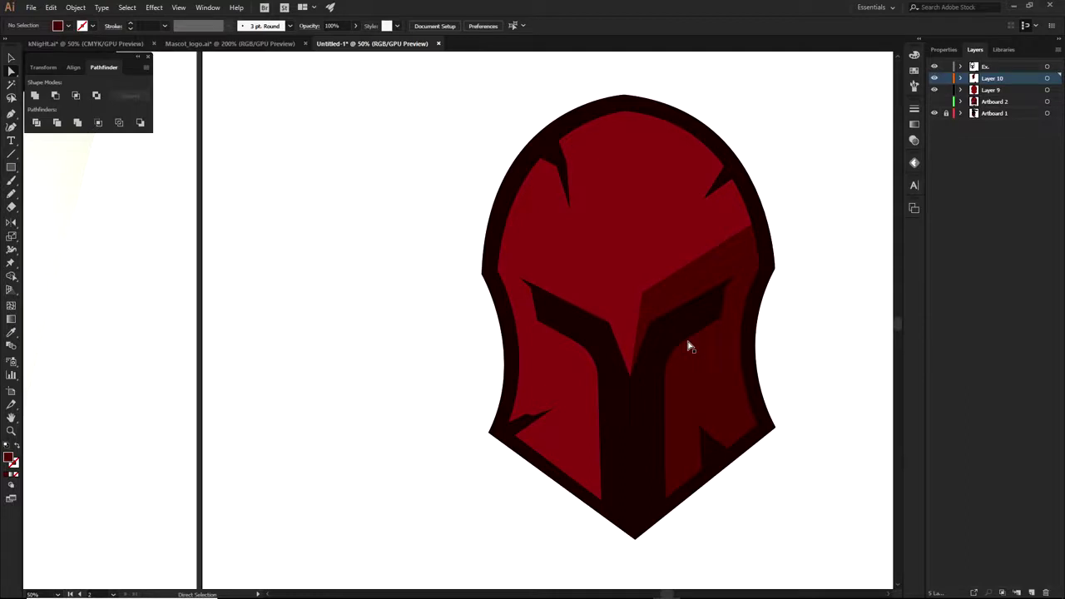
{"action": "key", "text": "ctrl+a"}
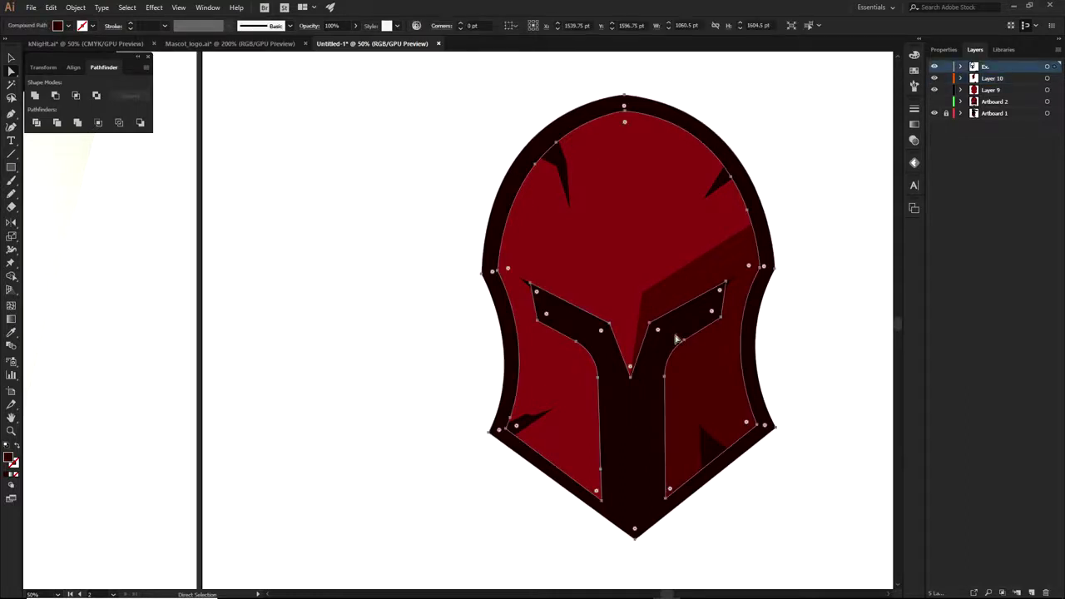
{"action": "left_click_drag", "start_coordinate": [672, 292], "coordinate": [512, 213]}
{"action": "key", "text": "ctrl+z"}
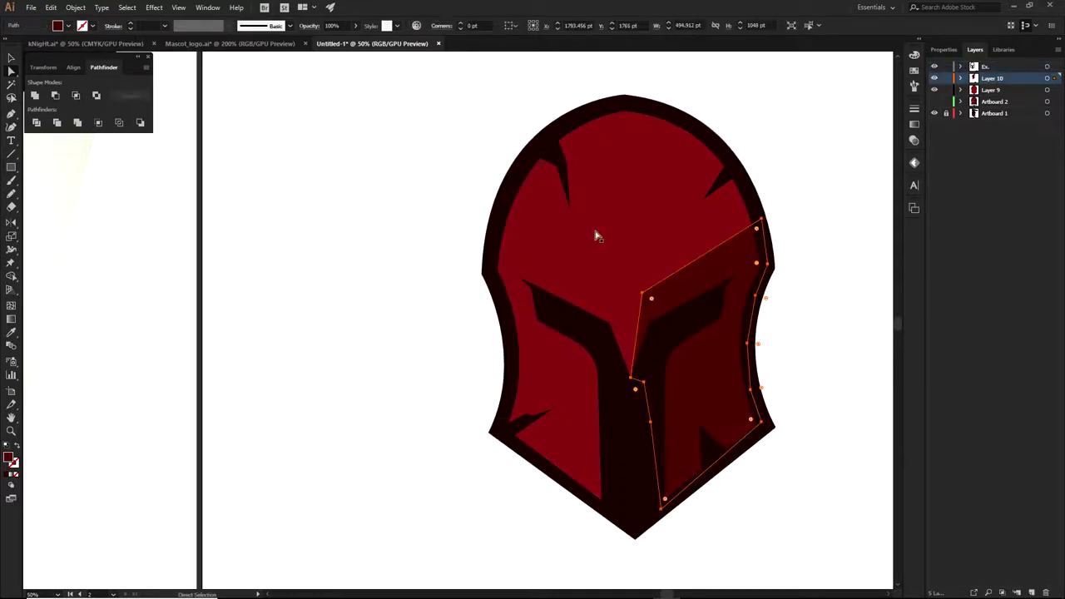
Step: Move the shadow shape's upper-right anchor slightly up along the rim with Direct Selection, and deselect it
{"action": "left_click", "coordinate": [827, 275]}
{"action": "left_click", "coordinate": [741, 249]}
{"action": "left_click_drag", "start_coordinate": [762, 219], "coordinate": [757, 208]}
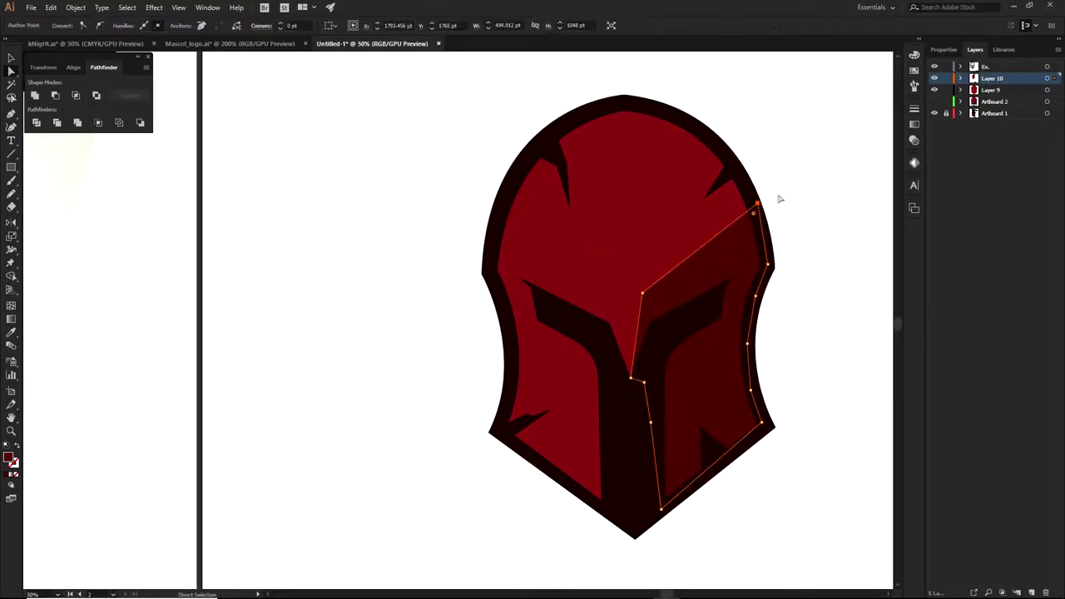
{"action": "left_click", "coordinate": [779, 200]}
Step: Start a Pen shadow at the upper-left crack's tip, running up beside the crack and curving under the top rim to the upper-right crack
{"action": "scroll", "coordinate": [781, 201], "scroll_direction": "down", "scroll_amount": 2}
{"action": "left_click_drag", "start_coordinate": [718, 254], "coordinate": [672, 319]}
{"action": "scroll", "coordinate": [673, 319], "scroll_direction": "up", "scroll_amount": 2}
{"action": "key", "text": "p"}
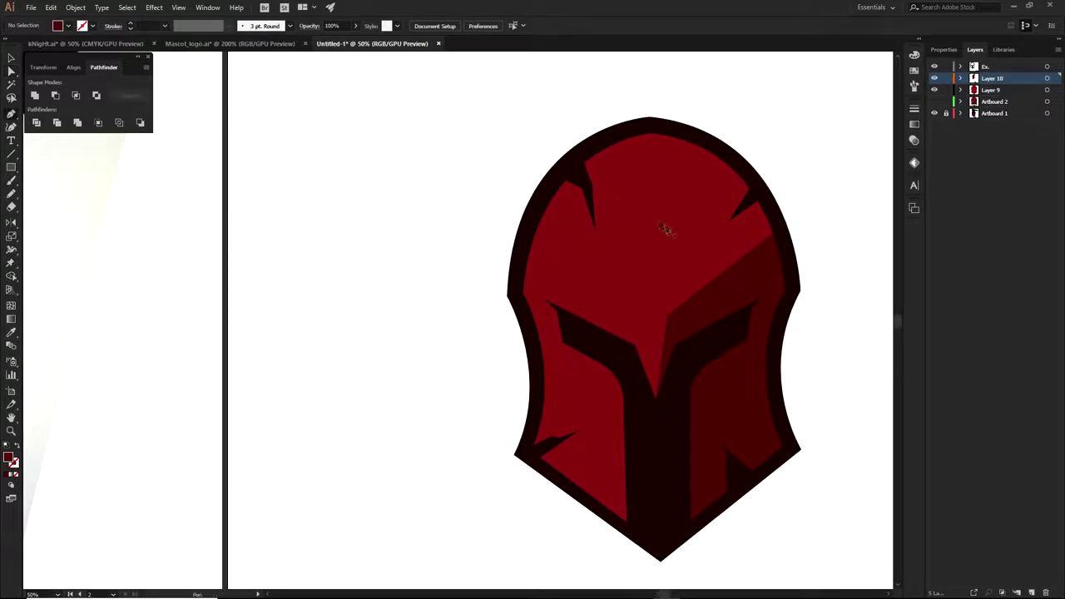
{"action": "scroll", "coordinate": [665, 231], "scroll_direction": "up", "scroll_amount": 2}
{"action": "left_click", "coordinate": [577, 289]}
{"action": "left_click", "coordinate": [588, 193]}
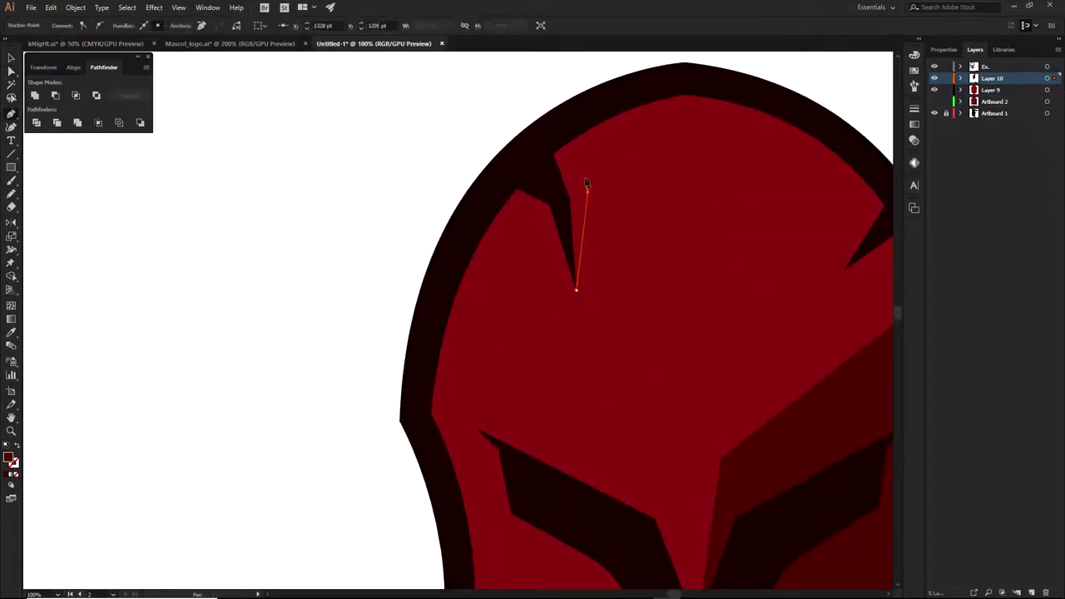
{"action": "left_click", "coordinate": [579, 160]}
{"action": "left_click_drag", "start_coordinate": [684, 111], "coordinate": [734, 105]}
{"action": "left_click_drag", "start_coordinate": [779, 156], "coordinate": [633, 161]}
{"action": "left_click_drag", "start_coordinate": [737, 208], "coordinate": [617, 100]}
Step: Return the shadow path through the top rim and the upper-left crack, close it at the crack's tip, and deselect it
{"action": "left_click", "coordinate": [615, 100]}
{"action": "left_click", "coordinate": [536, 80]}
{"action": "left_click", "coordinate": [501, 88]}
{"action": "left_click", "coordinate": [423, 131]}
{"action": "left_click", "coordinate": [385, 156]}
{"action": "left_click", "coordinate": [406, 194]}
{"action": "left_click", "coordinate": [429, 292]}
{"action": "key", "text": "a"}
{"action": "left_click", "coordinate": [819, 153]}
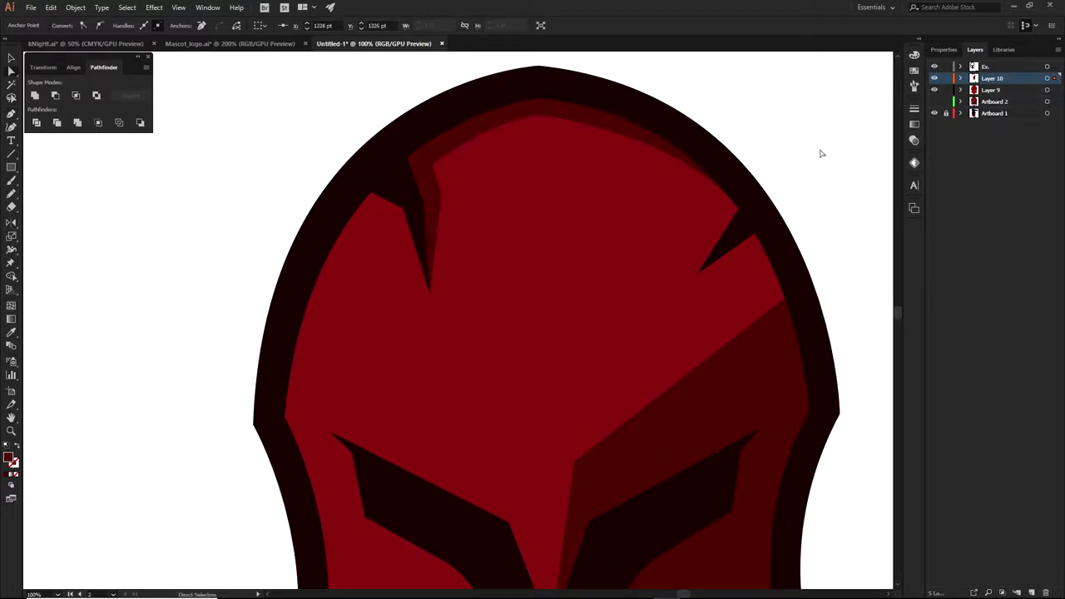
{"action": "scroll", "coordinate": [737, 161], "scroll_direction": "up", "scroll_amount": 3}
{"action": "scroll", "coordinate": [737, 159], "scroll_direction": "down", "scroll_amount": 5}
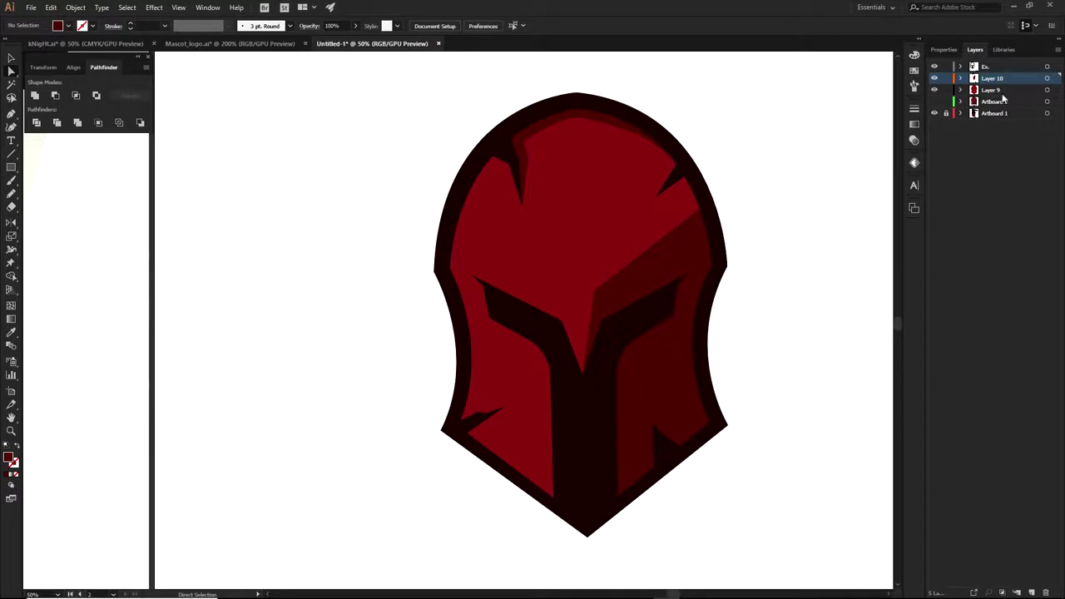
Step: Create a new layer above Ex. and draw a narrow four-point eye shape inside the helmet's right eye opening with the Pen
{"action": "left_click", "coordinate": [994, 70]}
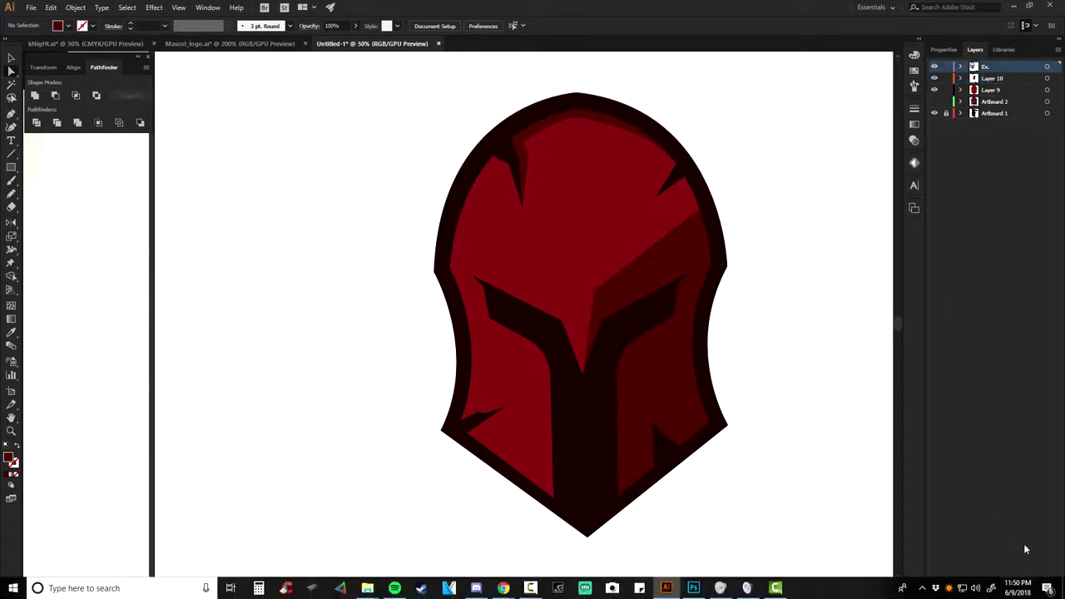
{"action": "left_click", "coordinate": [1031, 593]}
{"action": "key", "text": "p"}
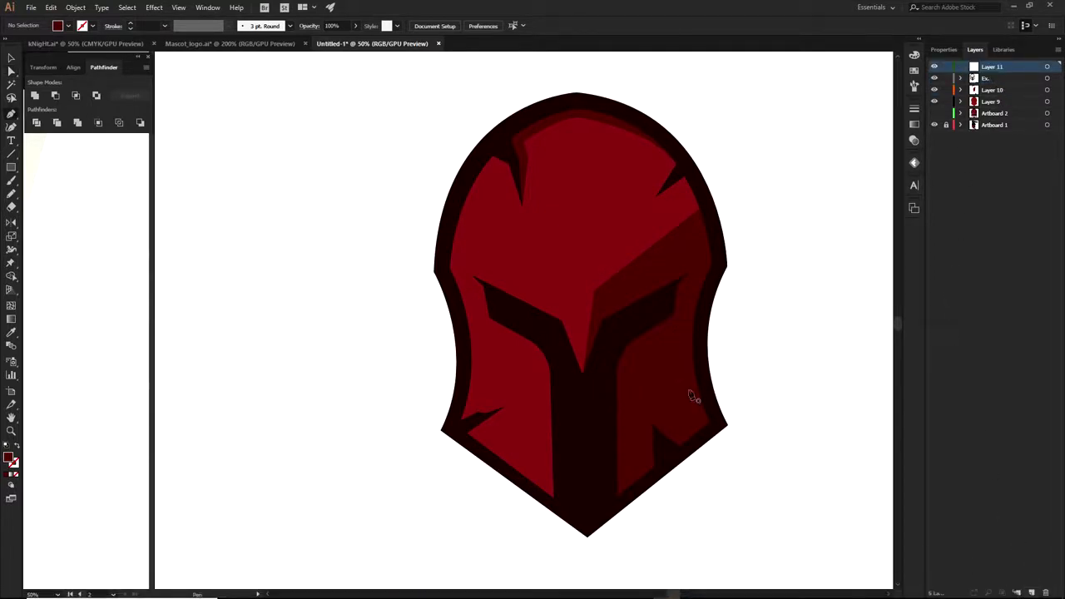
{"action": "scroll", "coordinate": [618, 331], "scroll_direction": "up", "scroll_amount": 3}
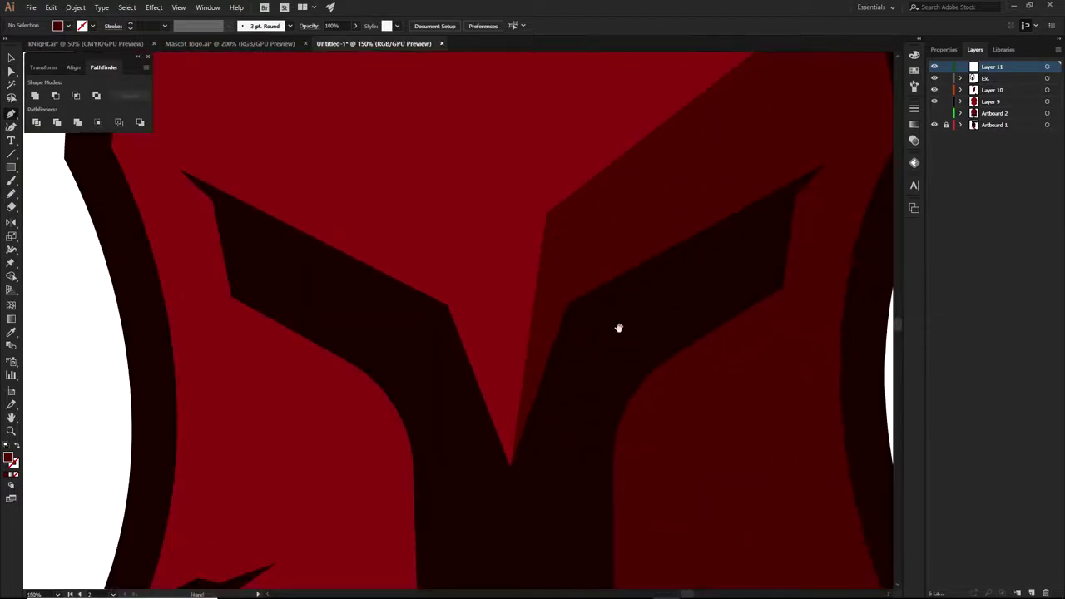
{"action": "left_click_drag", "start_coordinate": [788, 176], "coordinate": [779, 225]}
{"action": "left_click_drag", "start_coordinate": [657, 297], "coordinate": [661, 265]}
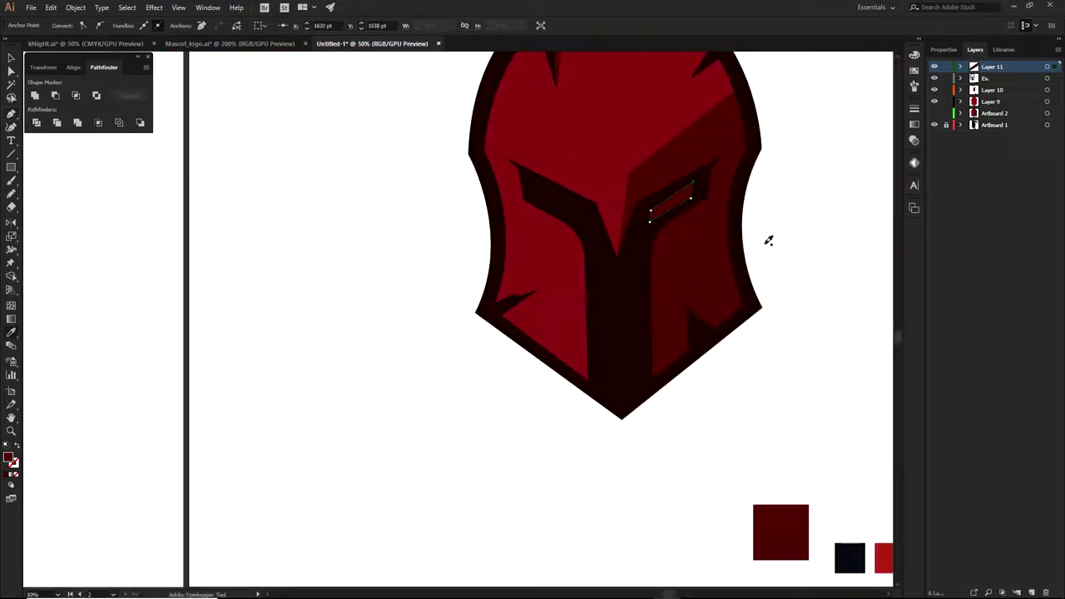
Step: Fill the eye shape with white and place a mirrored copy of it in the left eye opening
{"action": "key", "text": "shift+x"}
{"action": "right_click", "coordinate": [559, 208]}
{"action": "mouse_move", "coordinate": [633, 364]}
{"action": "left_click", "coordinate": [703, 406]}
{"action": "key", "text": "Return"}
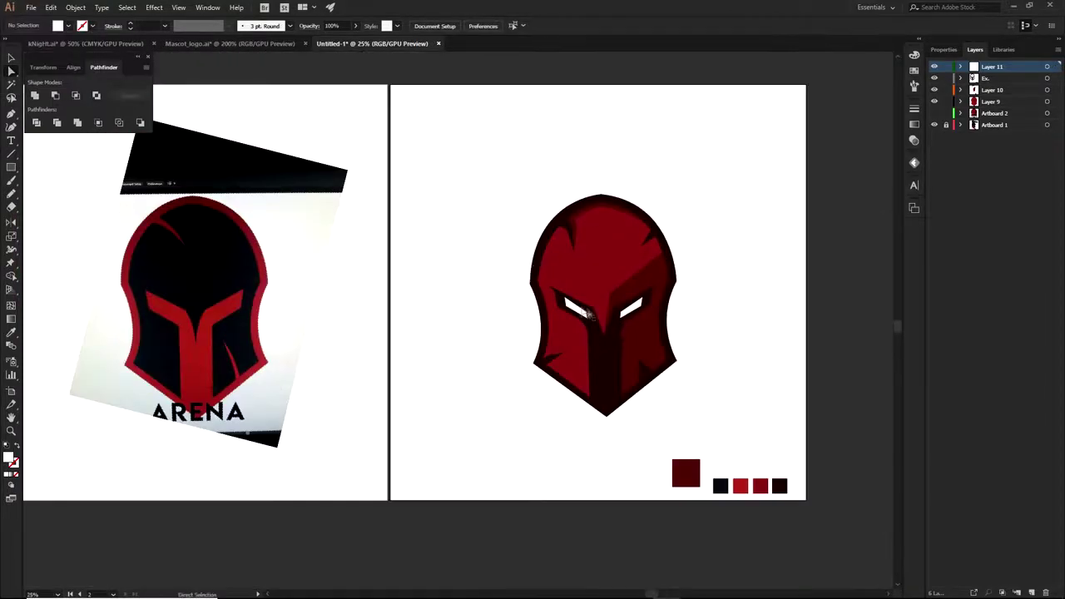
Step: Move the left eye's upper-left and lower-right anchors slightly down with Direct Selection
{"action": "scroll", "coordinate": [575, 333], "scroll_direction": "up", "scroll_amount": 2}
{"action": "left_click", "coordinate": [535, 295]}
{"action": "left_click_drag", "start_coordinate": [532, 291], "coordinate": [529, 301]}
{"action": "left_click_drag", "start_coordinate": [615, 348], "coordinate": [617, 360]}
{"action": "left_click", "coordinate": [589, 351]}
Step: Replace the right eye with a reflected copy of the left eye, position it in the right eye opening, and deselect it
{"action": "left_click", "coordinate": [790, 354]}
{"action": "key", "text": "Delete"}
{"action": "scroll", "coordinate": [459, 352], "scroll_direction": "down", "scroll_amount": 2}
{"action": "key", "text": "ctrl+v"}
{"action": "right_click", "coordinate": [587, 325]}
{"action": "mouse_move", "coordinate": [613, 488]}
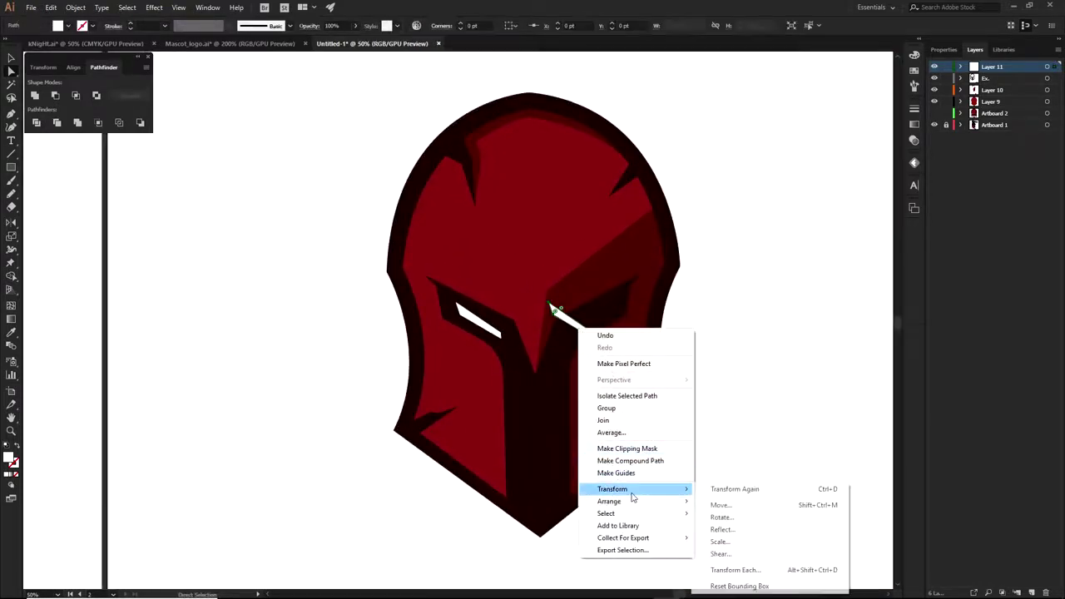
{"action": "left_click", "coordinate": [718, 528]}
{"action": "left_click", "coordinate": [761, 272]}
{"action": "left_click_drag", "start_coordinate": [577, 321], "coordinate": [612, 320]}
{"action": "left_click", "coordinate": [705, 327]}
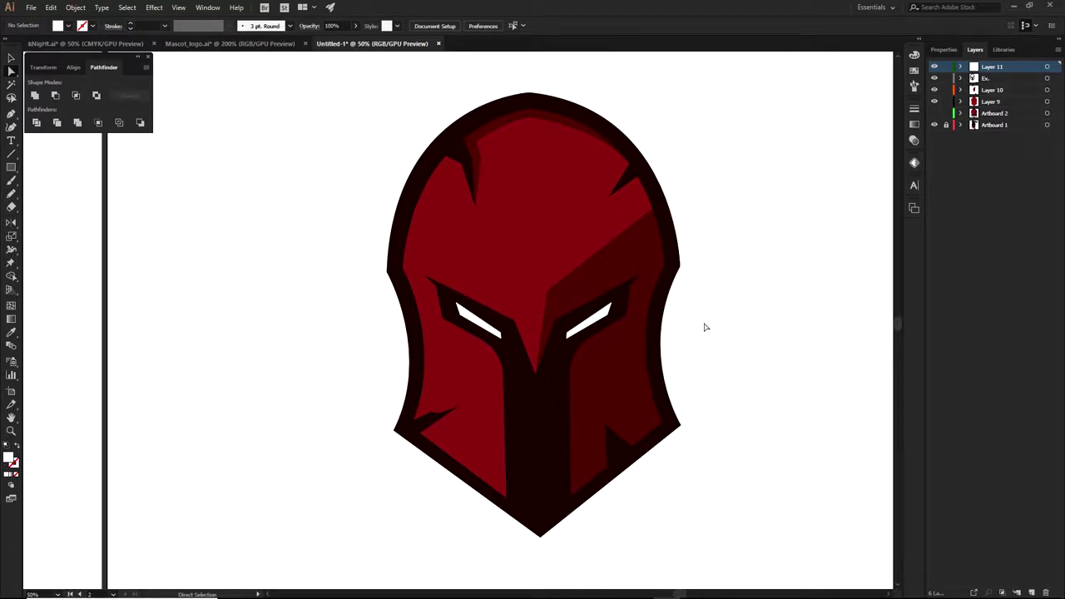
Step: Hide Layer 11, Ex., Layer 10 and Layer 9, show Artboard 2, and expand its contents
{"action": "scroll", "coordinate": [705, 327], "scroll_direction": "down", "scroll_amount": 2}
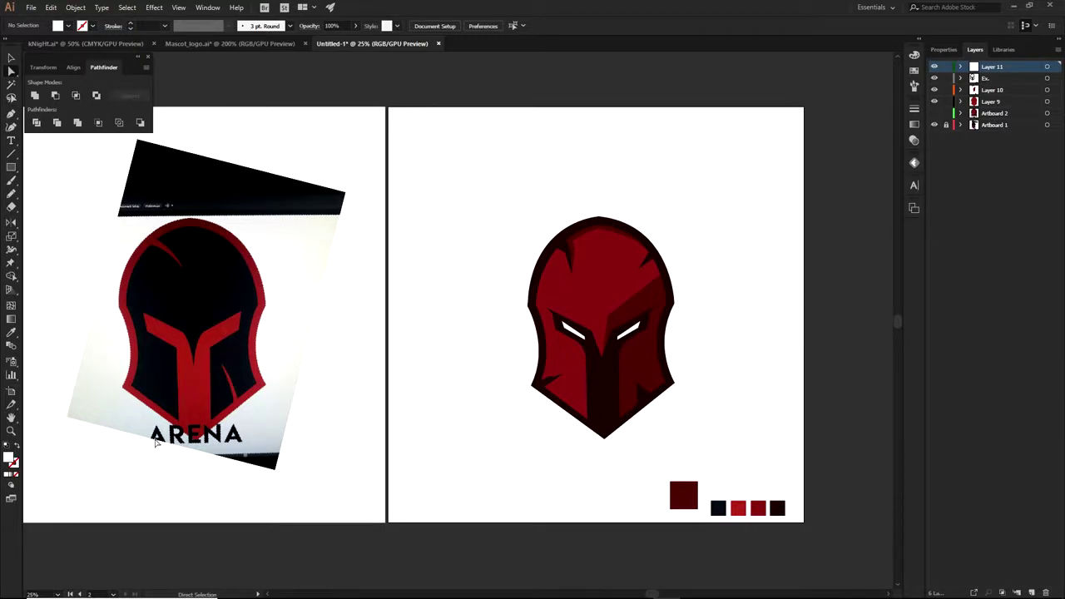
{"action": "scroll", "coordinate": [275, 439], "scroll_direction": "right", "scroll_amount": 2}
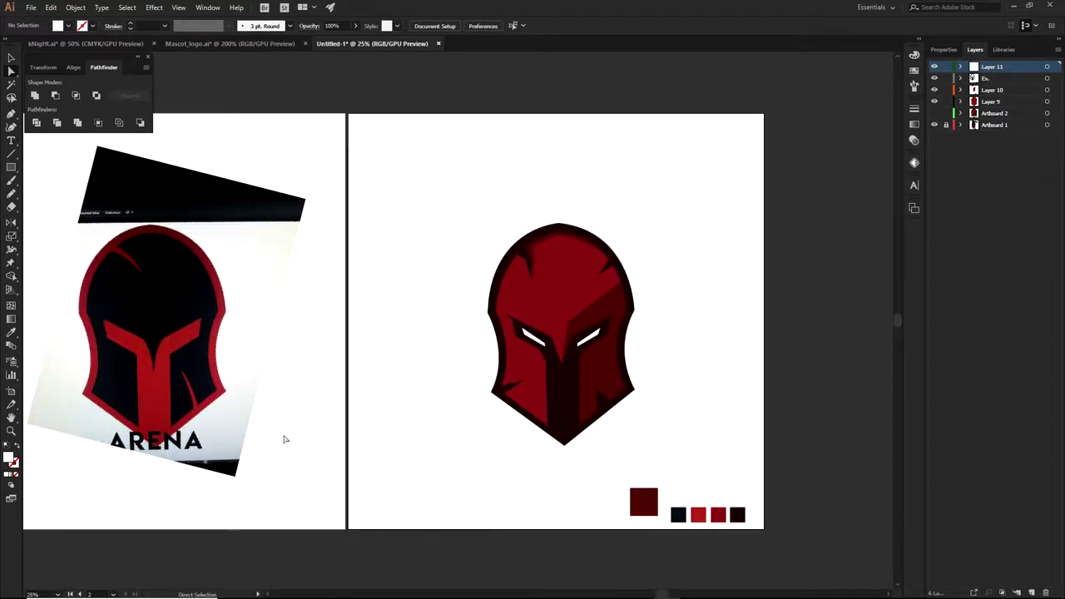
{"action": "scroll", "coordinate": [470, 432], "scroll_direction": "up", "scroll_amount": 2}
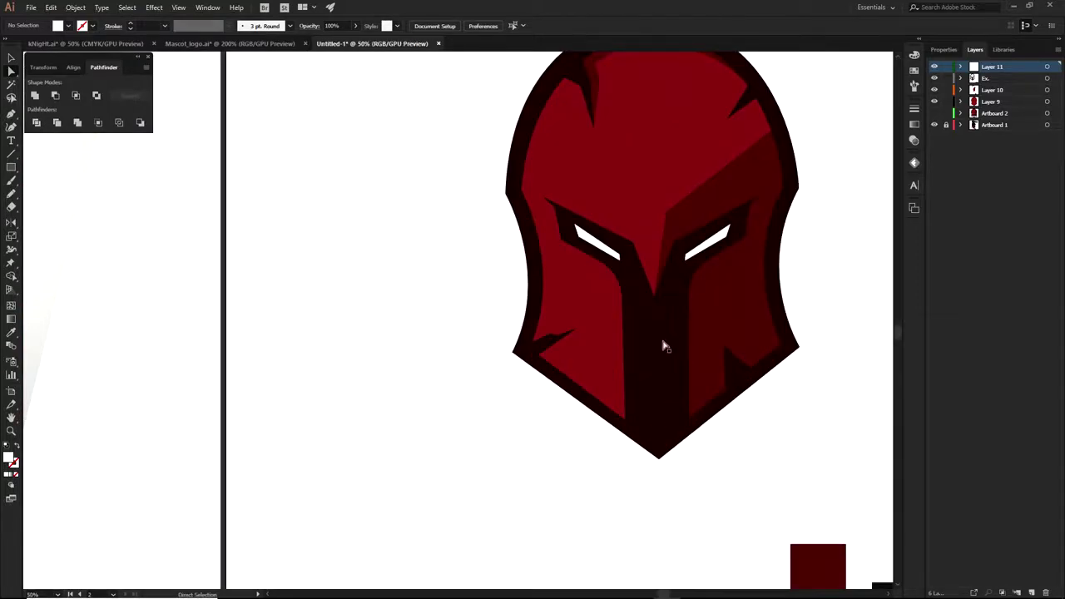
{"action": "scroll", "coordinate": [697, 361], "scroll_direction": "down", "scroll_amount": 3}
{"action": "scroll", "coordinate": [697, 361], "scroll_direction": "right", "scroll_amount": 2}
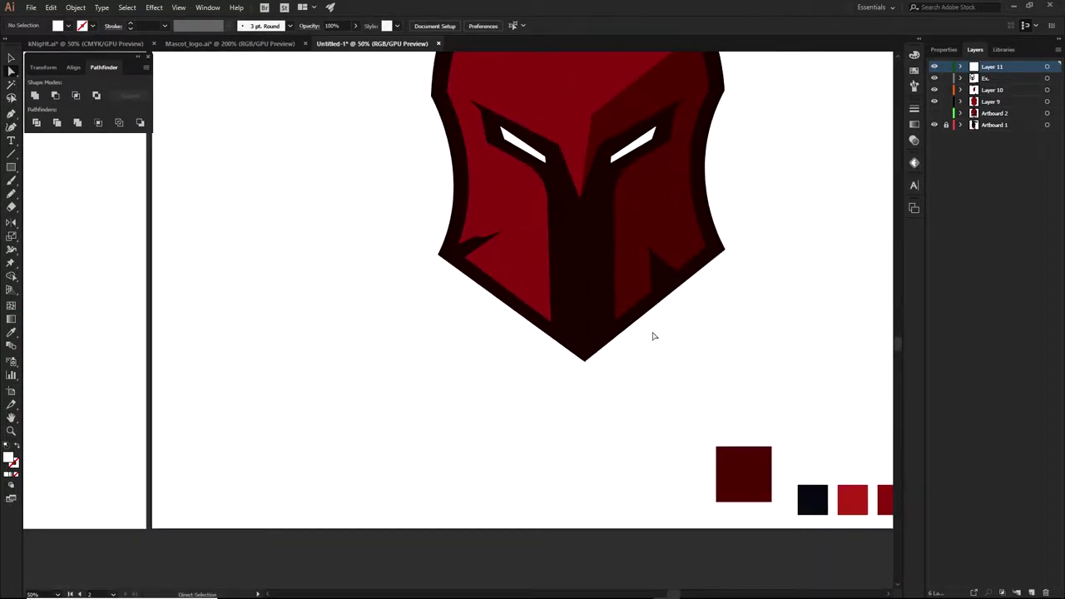
{"action": "left_click_drag", "start_coordinate": [933, 66], "coordinate": [934, 114]}
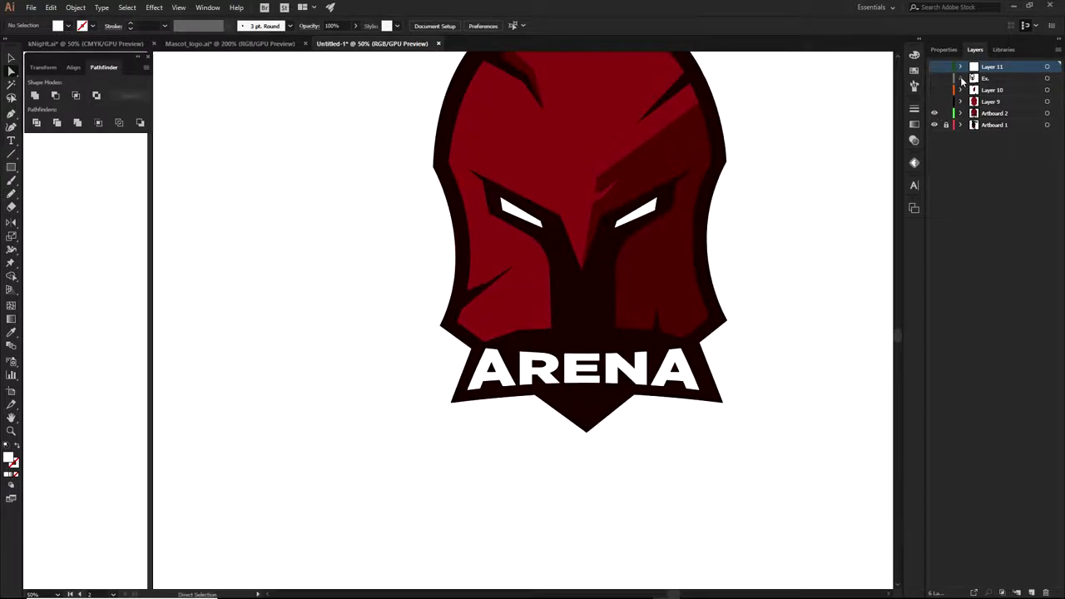
{"action": "left_click", "coordinate": [962, 113]}
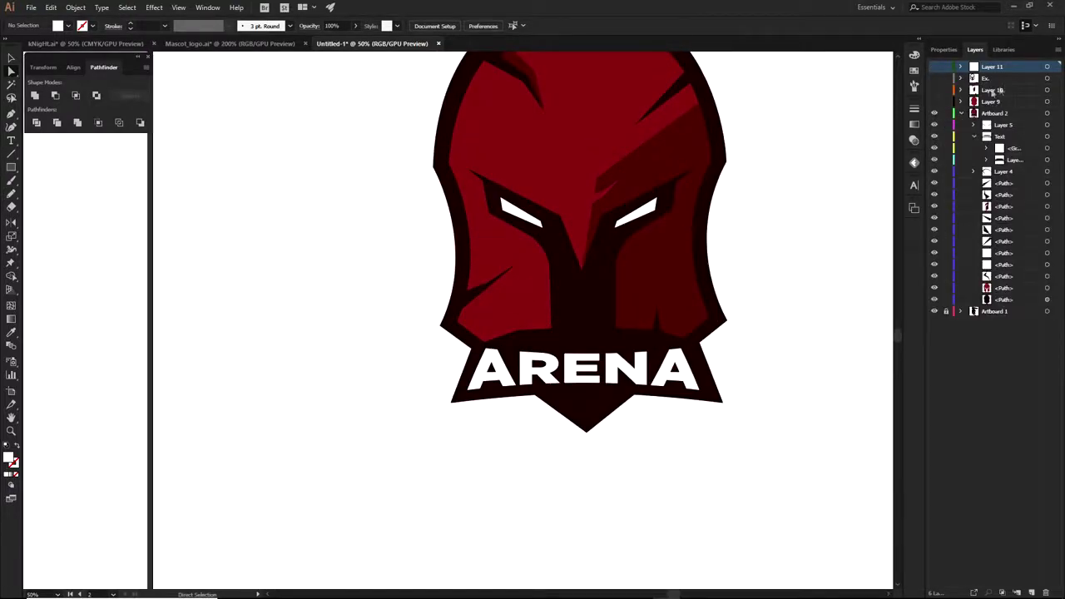
Step: Toggle the visibility of the finished logo's lettering and banner in the Text layer to examine how they are built
{"action": "left_click", "coordinate": [933, 136]}
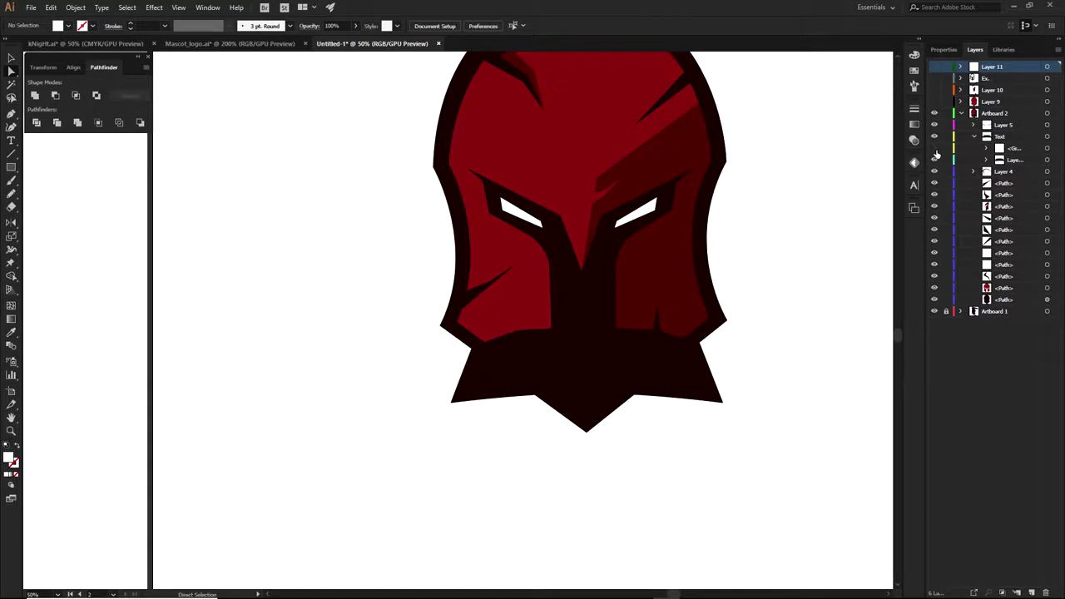
{"action": "left_click", "coordinate": [933, 160]}
{"action": "left_click", "coordinate": [934, 160]}
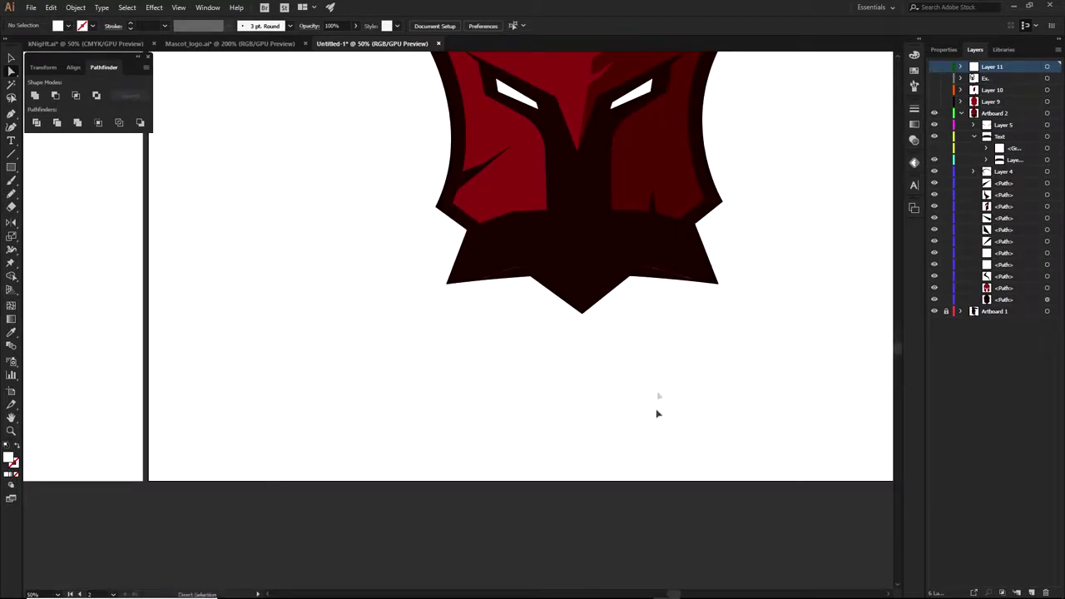
{"action": "left_click", "coordinate": [704, 332]}
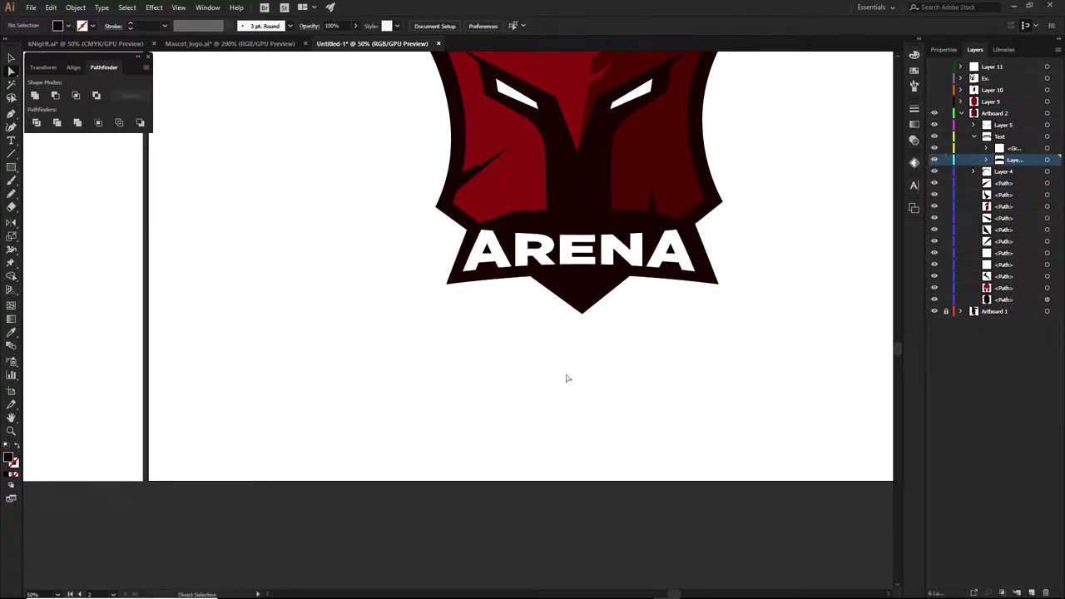
Step: Add the text ARENA in Gotham Black at 300 pt below the finished logo and centre it roughly under the helmet
{"action": "key", "text": "t"}
{"action": "left_click", "coordinate": [568, 388]}
{"action": "type", "text": "ARENA"}
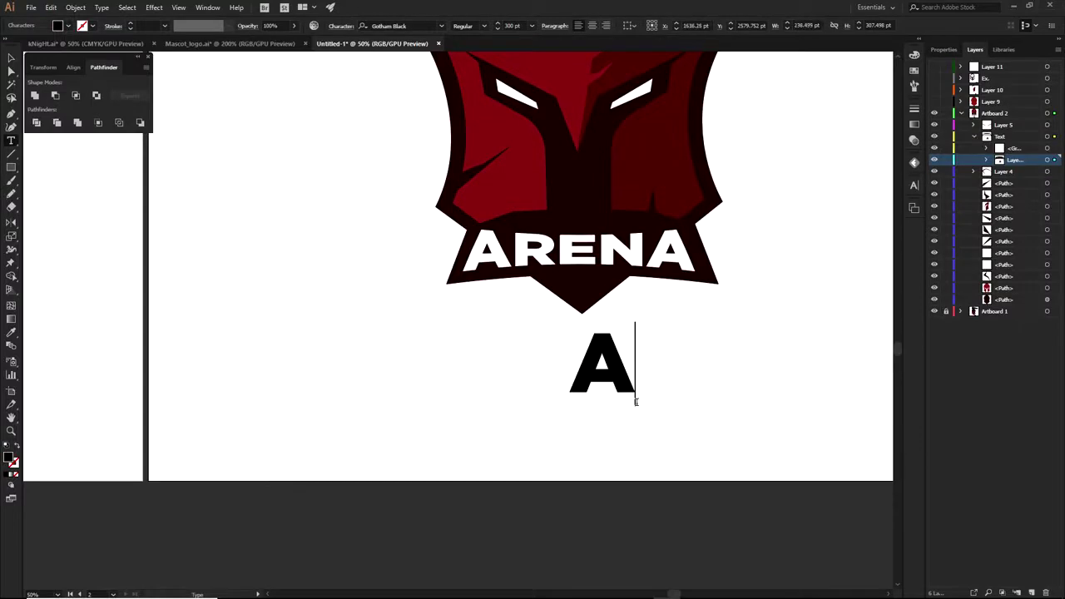
{"action": "left_click", "coordinate": [9, 58]}
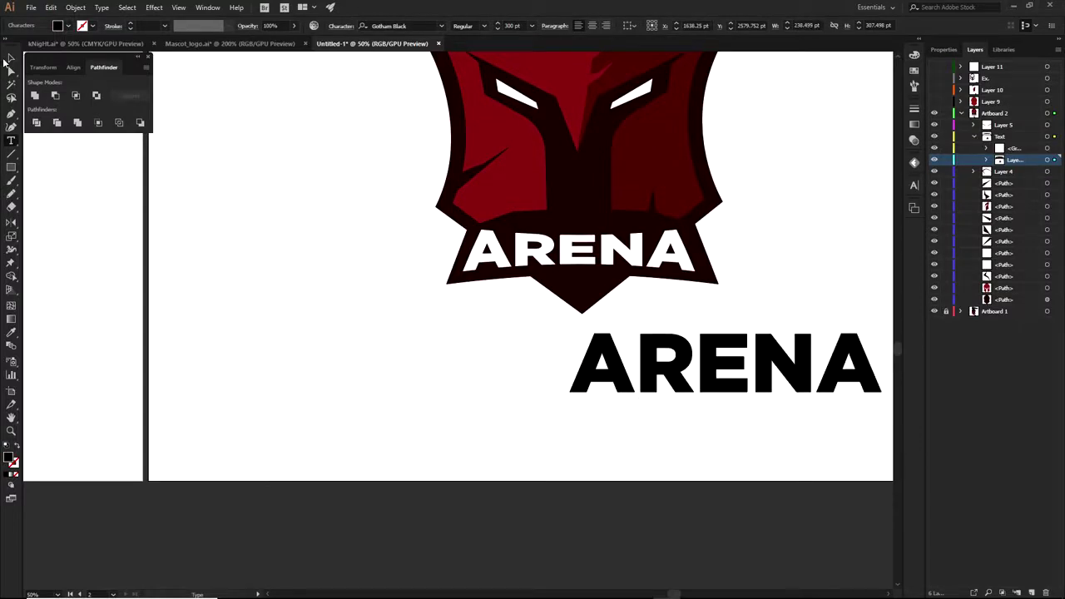
{"action": "left_click_drag", "start_coordinate": [668, 364], "coordinate": [540, 365]}
{"action": "left_click_drag", "start_coordinate": [717, 295], "coordinate": [693, 351]}
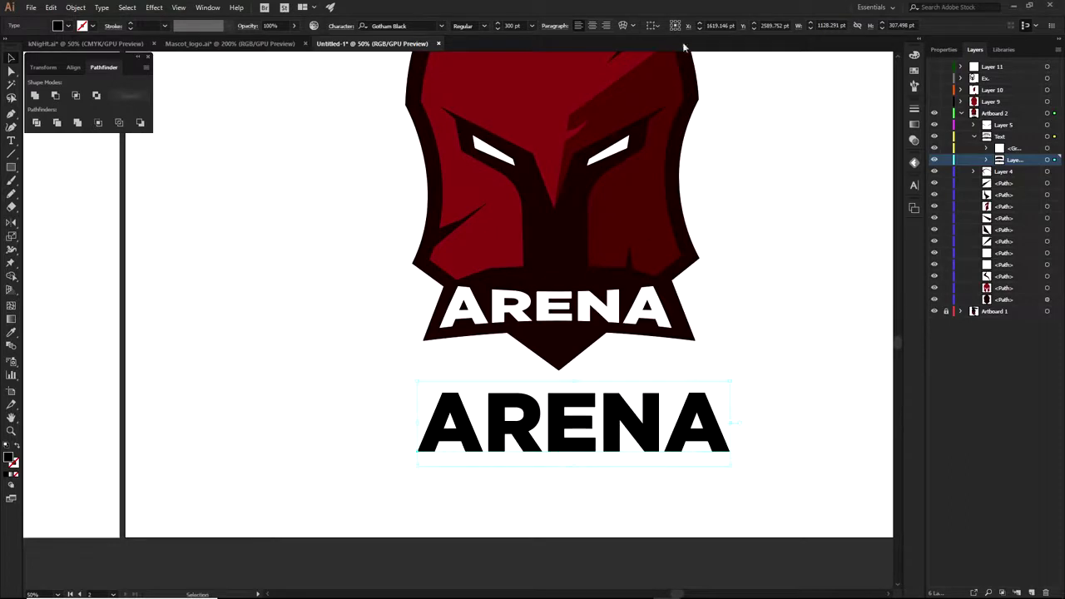
Step: Warp the new ARENA text with a horizontal Bulge of -8% bend, and deselect it
{"action": "left_click", "coordinate": [623, 25]}
{"action": "left_click", "coordinate": [743, 227]}
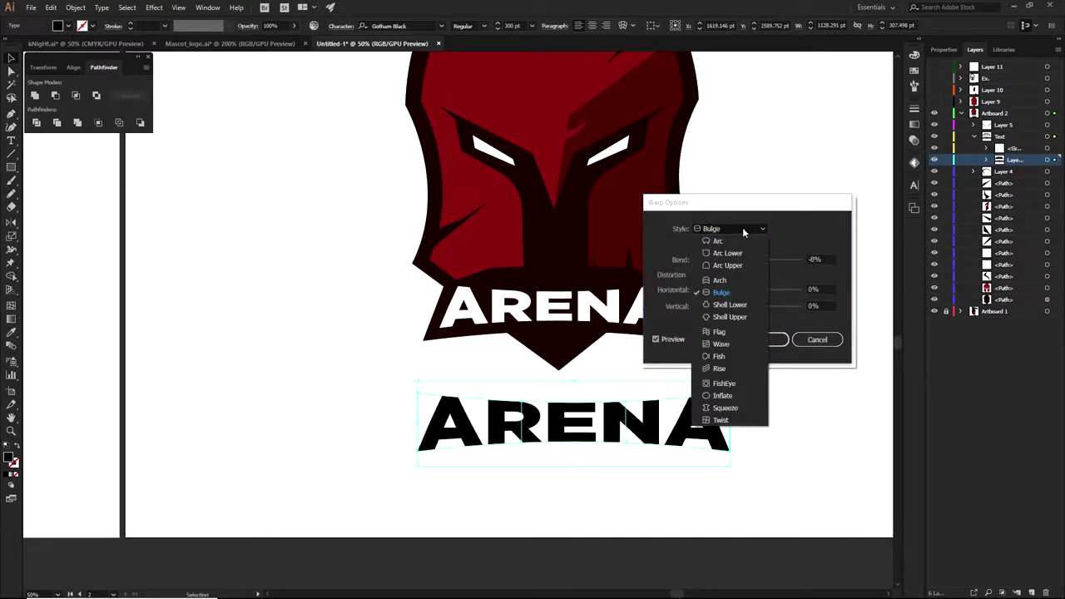
{"action": "left_click", "coordinate": [720, 293]}
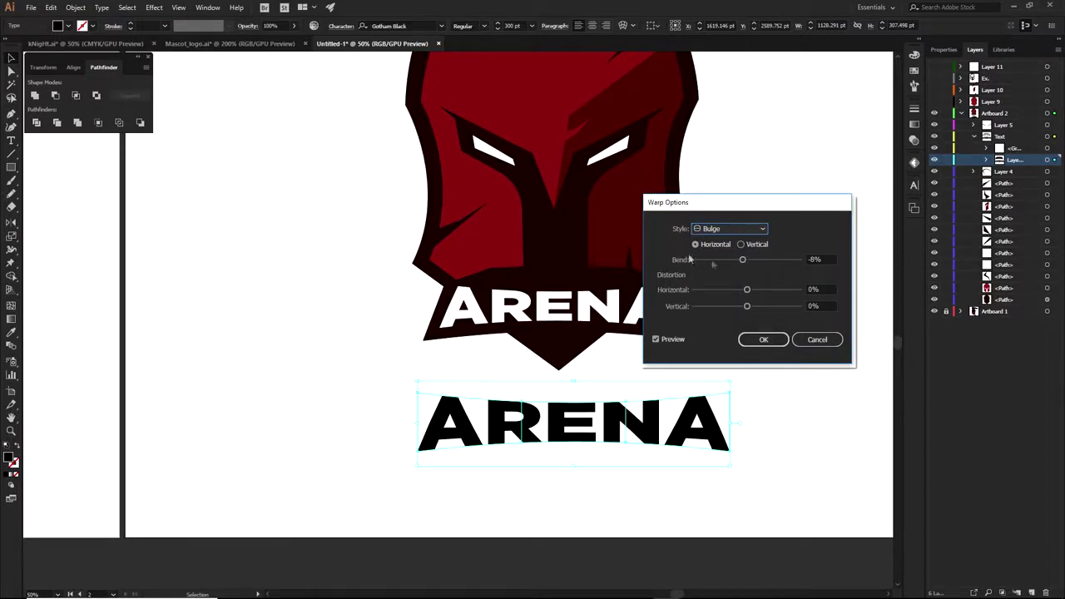
{"action": "left_click", "coordinate": [763, 338]}
{"action": "left_click", "coordinate": [726, 365]}
Step: Draw the left half of a curved, flared banner over the new ARENA text with the Pen, ending in a straight vertical edge at mid-text
{"action": "key", "text": "p"}
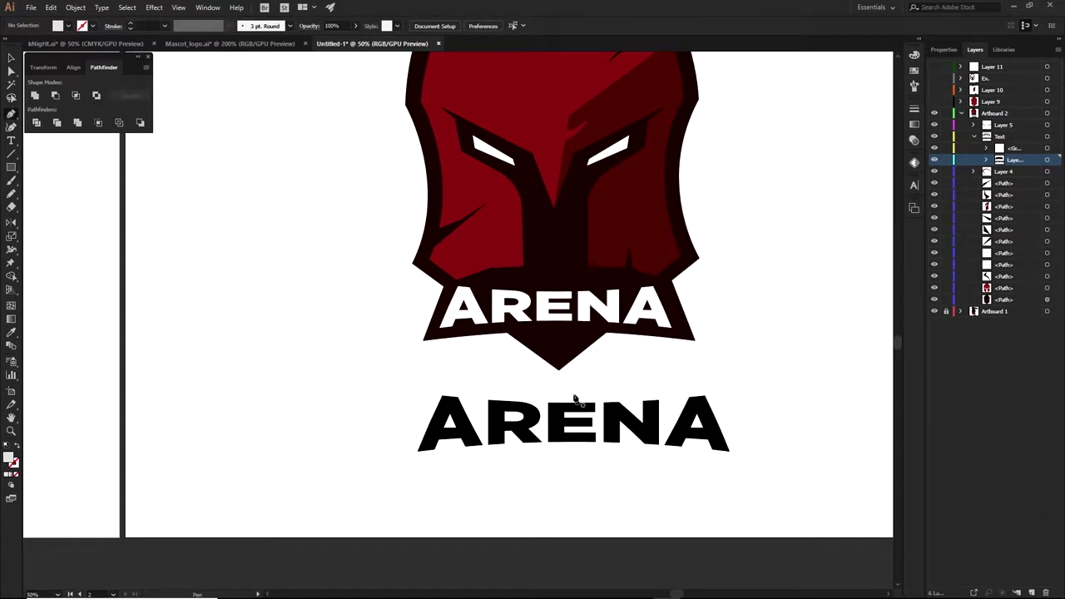
{"action": "left_click", "coordinate": [578, 401], "text": "ctrl"}
{"action": "left_click", "coordinate": [576, 396]}
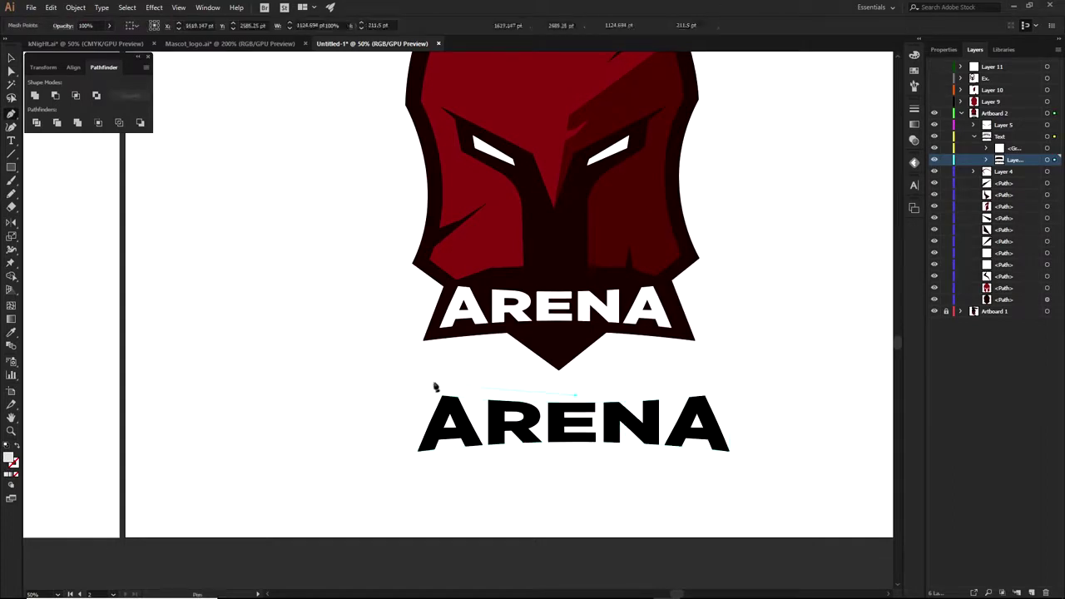
{"action": "left_click_drag", "start_coordinate": [418, 379], "coordinate": [374, 364]}
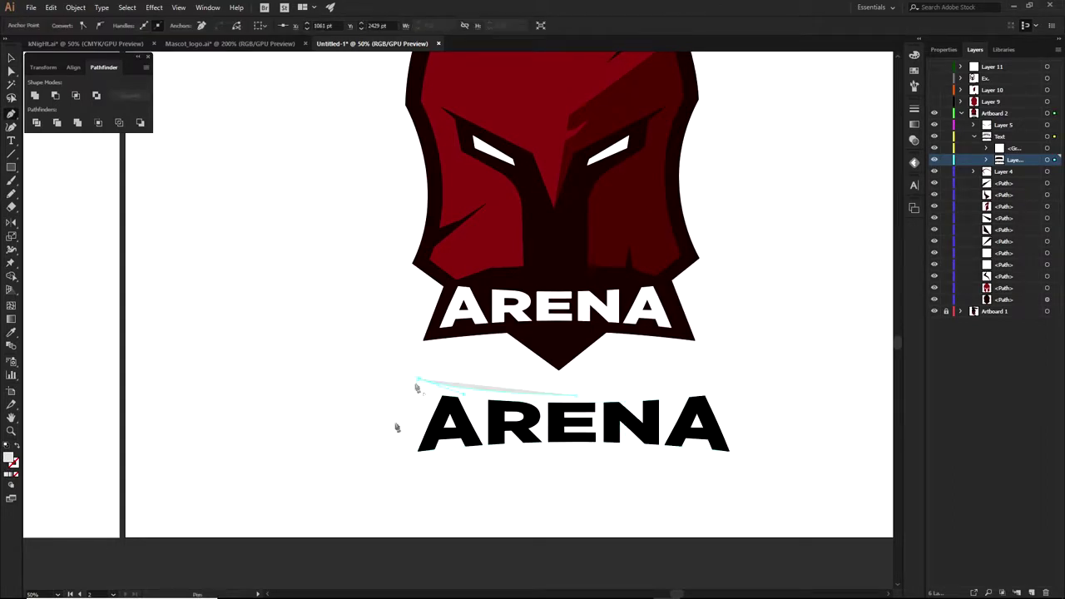
{"action": "left_click", "coordinate": [388, 471]}
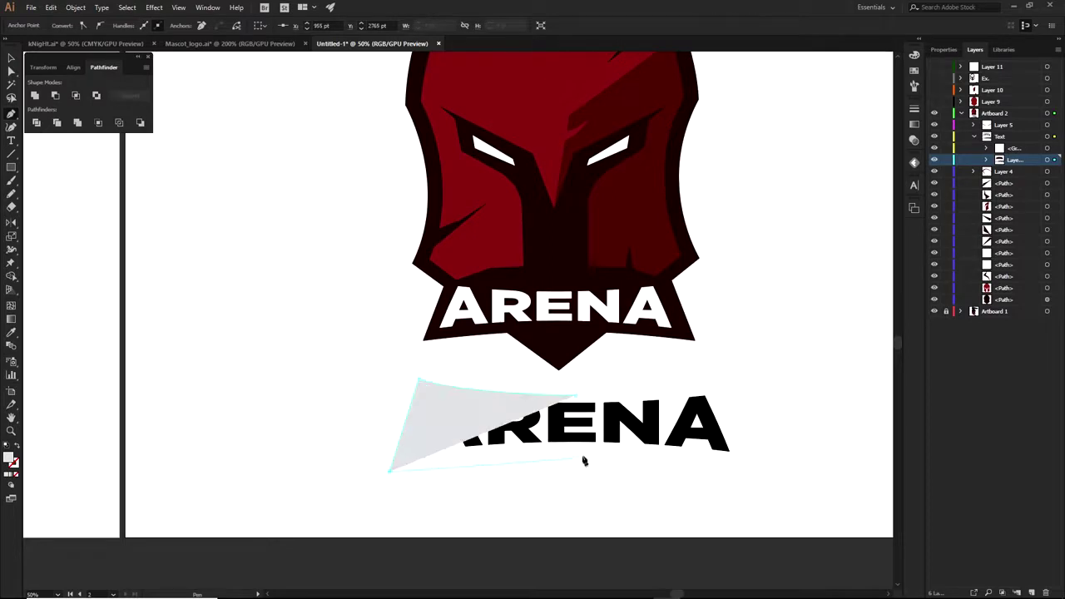
{"action": "left_click", "coordinate": [581, 449]}
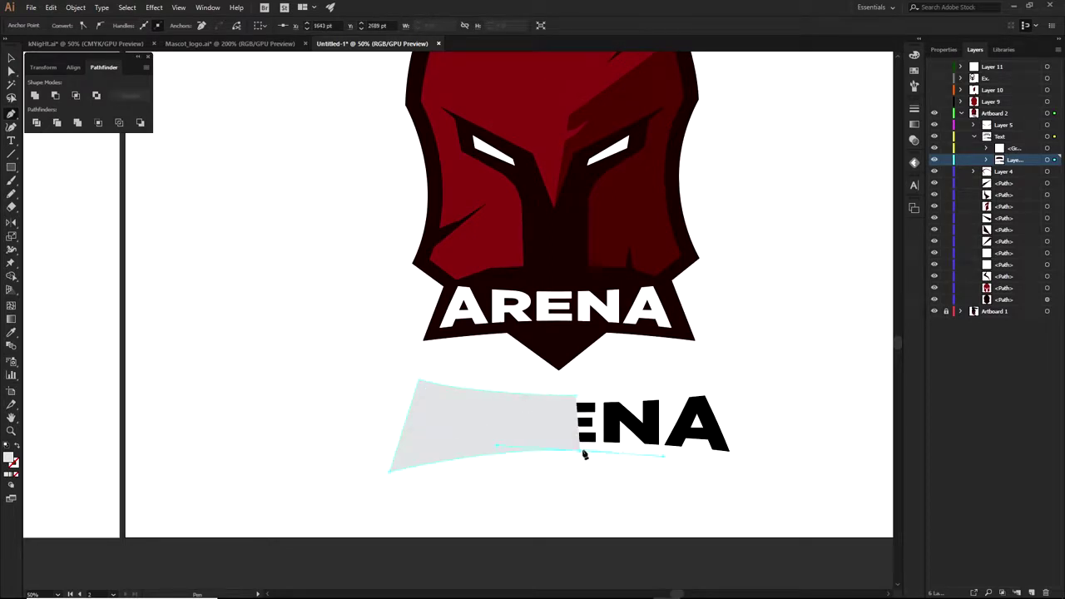
{"action": "scroll", "coordinate": [580, 394], "scroll_direction": "up", "scroll_amount": 2}
{"action": "left_click_drag", "start_coordinate": [569, 400], "coordinate": [579, 396]}
{"action": "scroll", "coordinate": [578, 402], "scroll_direction": "up", "scroll_amount": 3}
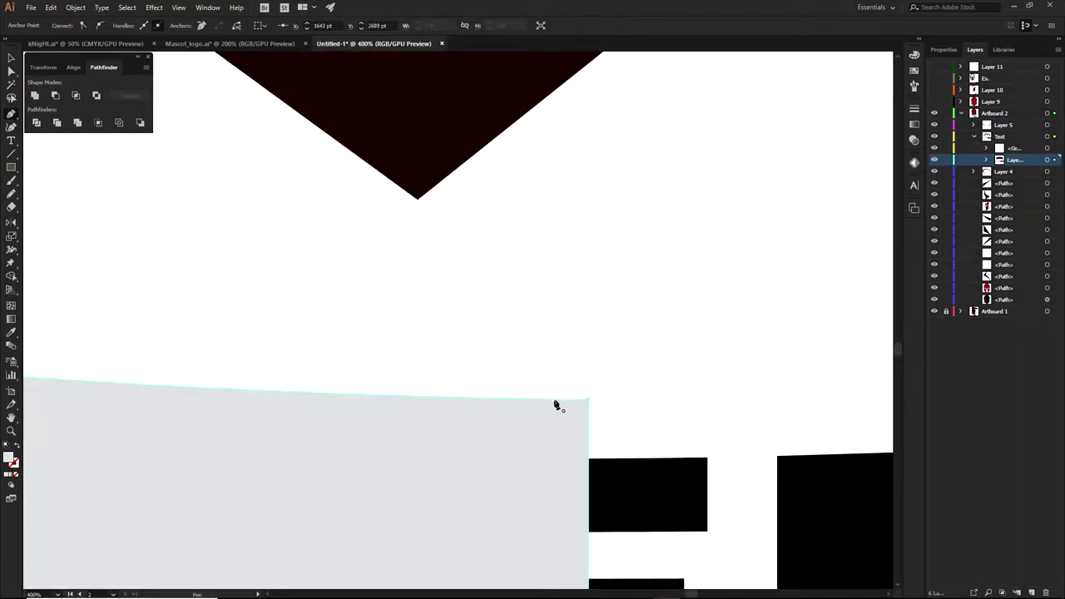
{"action": "scroll", "coordinate": [554, 402], "scroll_direction": "down", "scroll_amount": 5}
Step: Duplicate the banner half to the right, reflect the copy vertically, and butt it against the left half's inner edge
{"action": "key", "text": "a"}
{"action": "left_click", "coordinate": [599, 388]}
{"action": "left_click_drag", "start_coordinate": [528, 416], "coordinate": [711, 415]}
{"action": "right_click", "coordinate": [687, 404]}
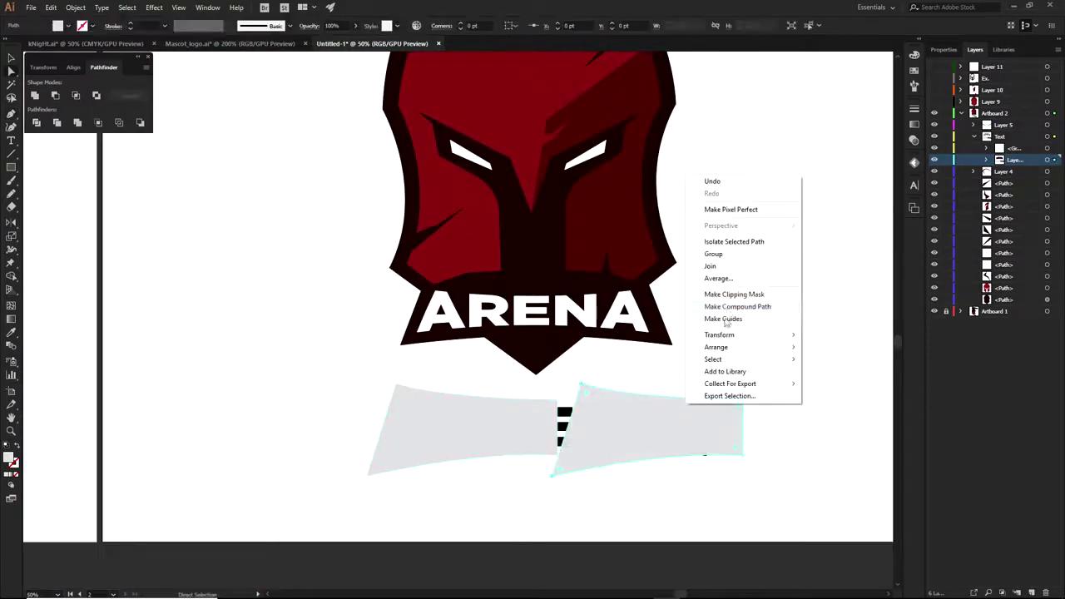
{"action": "mouse_move", "coordinate": [723, 337]}
{"action": "left_click", "coordinate": [829, 376]}
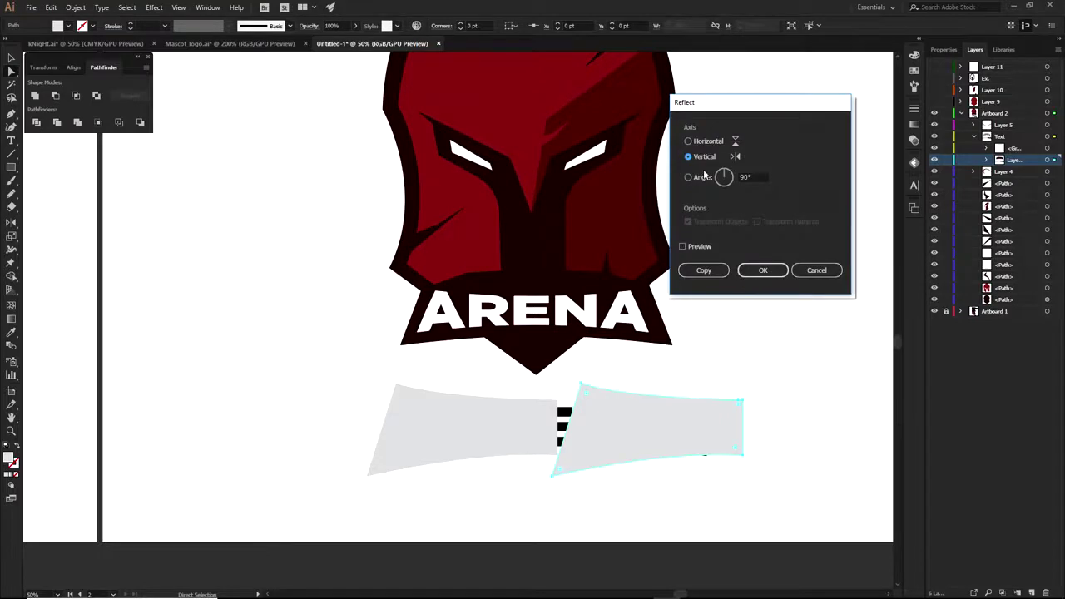
{"action": "left_click", "coordinate": [762, 269]}
{"action": "scroll", "coordinate": [575, 459], "scroll_direction": "up", "scroll_amount": 2}
{"action": "left_click_drag", "start_coordinate": [602, 466], "coordinate": [579, 459]}
{"action": "left_click", "coordinate": [597, 482]}
Step: Unite both banner halves into one shape and arrange it behind the warped ARENA text
{"action": "scroll", "coordinate": [598, 482], "scroll_direction": "down", "scroll_amount": 1}
{"action": "left_click", "coordinate": [535, 446]}
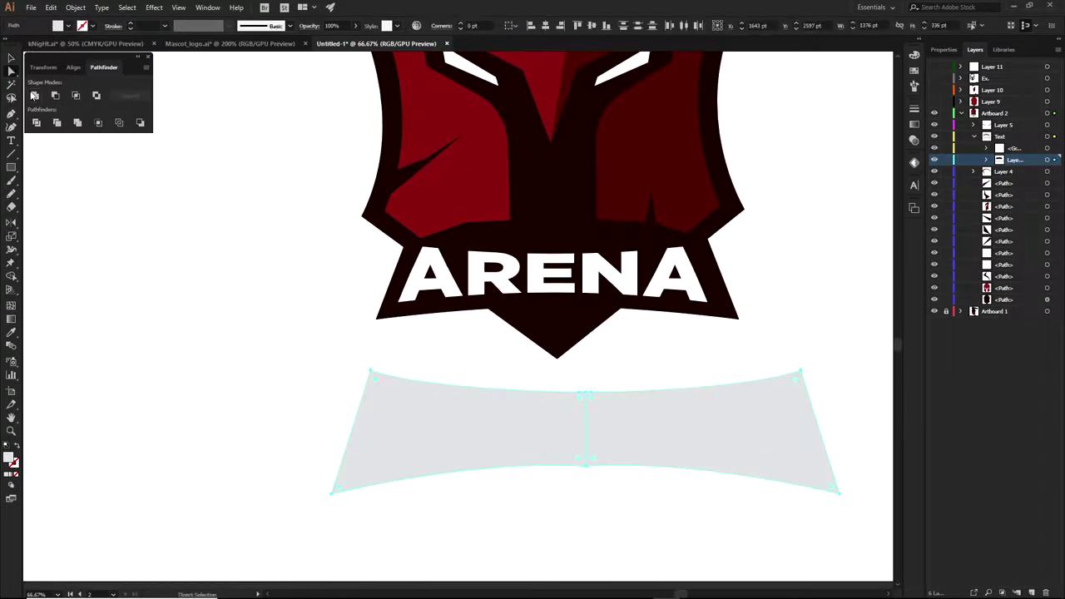
{"action": "left_click", "coordinate": [986, 159]}
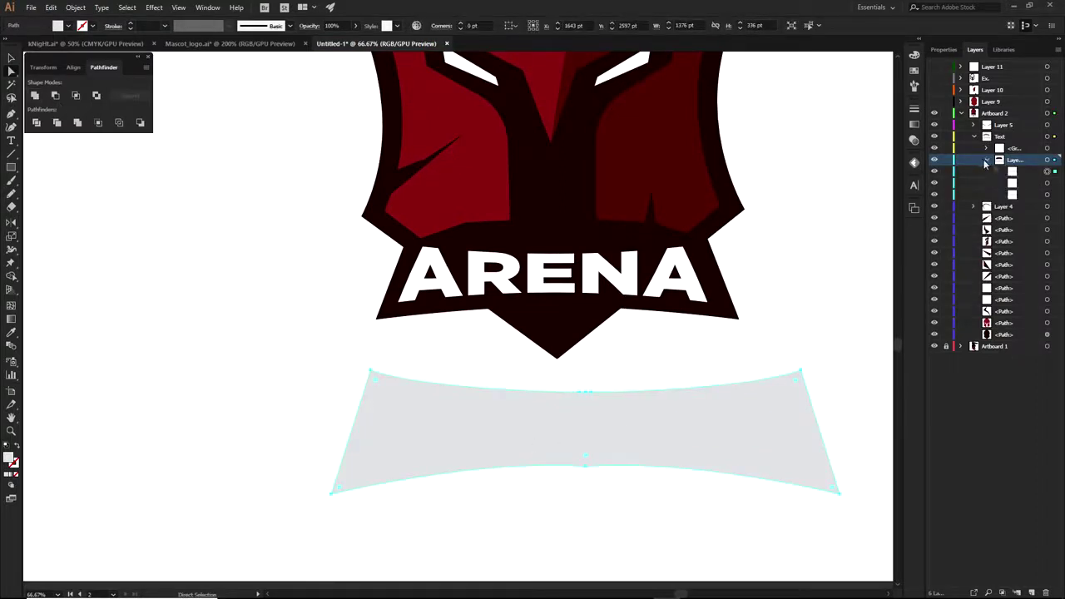
{"action": "left_click_drag", "start_coordinate": [1029, 174], "coordinate": [1023, 190]}
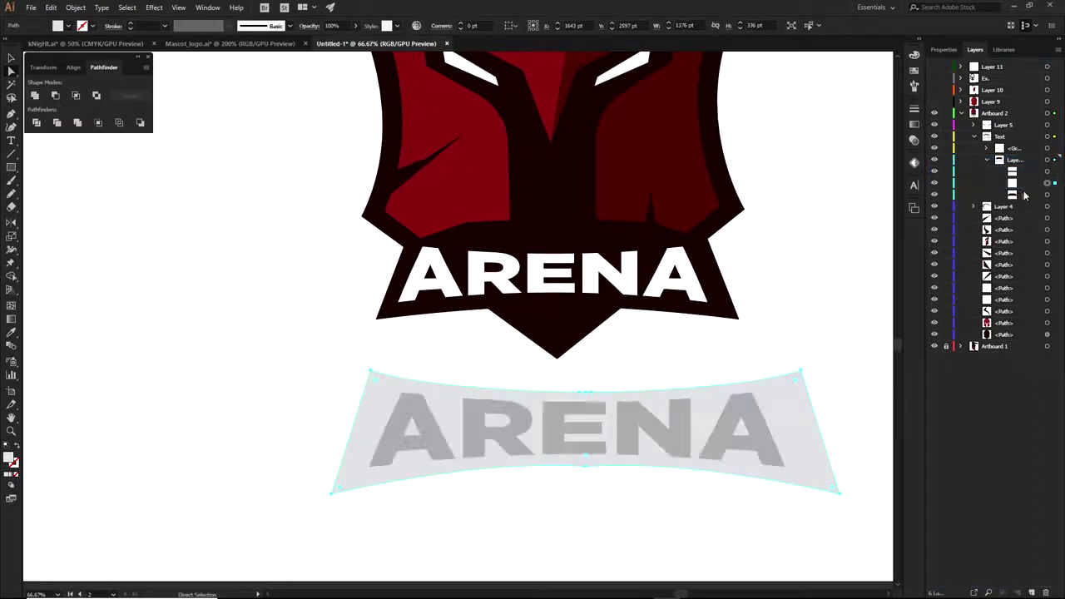
Step: Try to rasterize the warped ARENA text
{"action": "left_click", "coordinate": [676, 420]}
{"action": "key", "text": "i"}
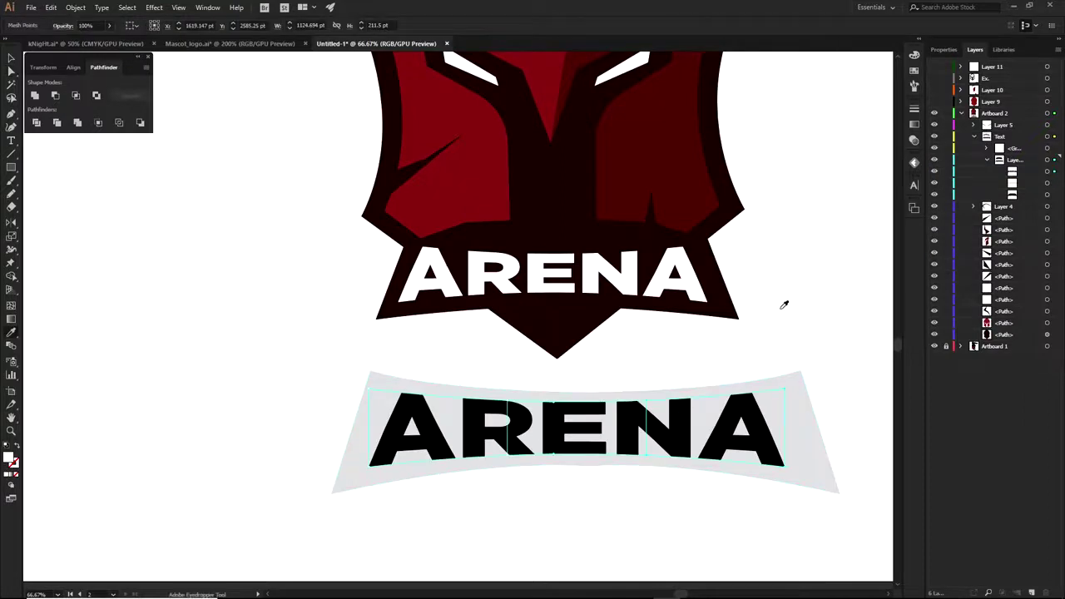
{"action": "left_click", "coordinate": [67, 10]}
{"action": "left_click", "coordinate": [94, 163]}
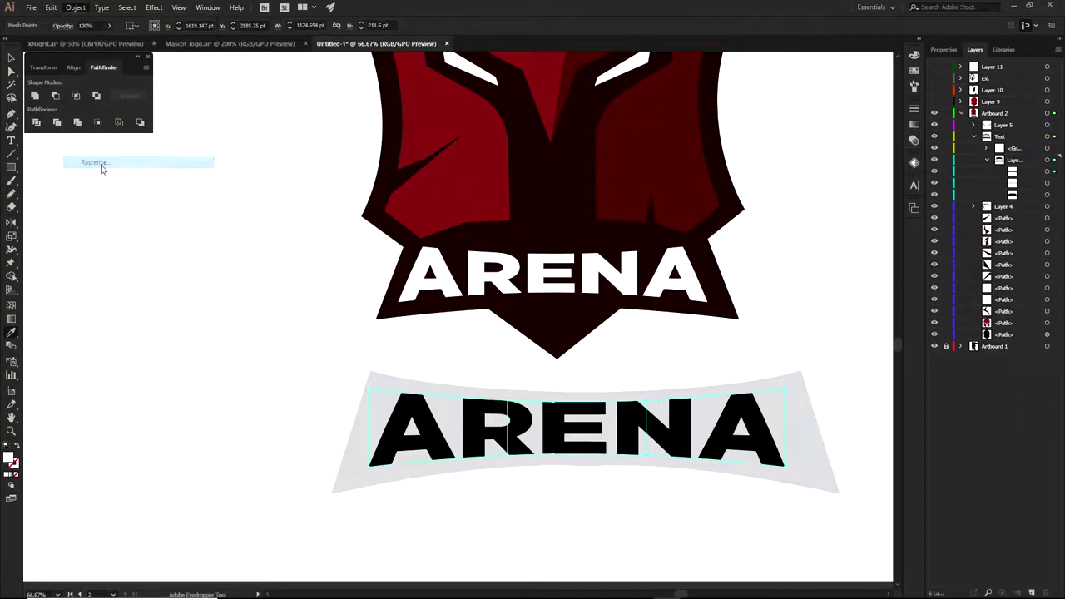
{"action": "key", "text": "Return"}
Step: Expand the warped ARENA envelope text below the helmet into editable letter shapes
{"action": "key", "text": "a"}
{"action": "left_click", "coordinate": [1048, 171]}
{"action": "left_click", "coordinate": [75, 7]}
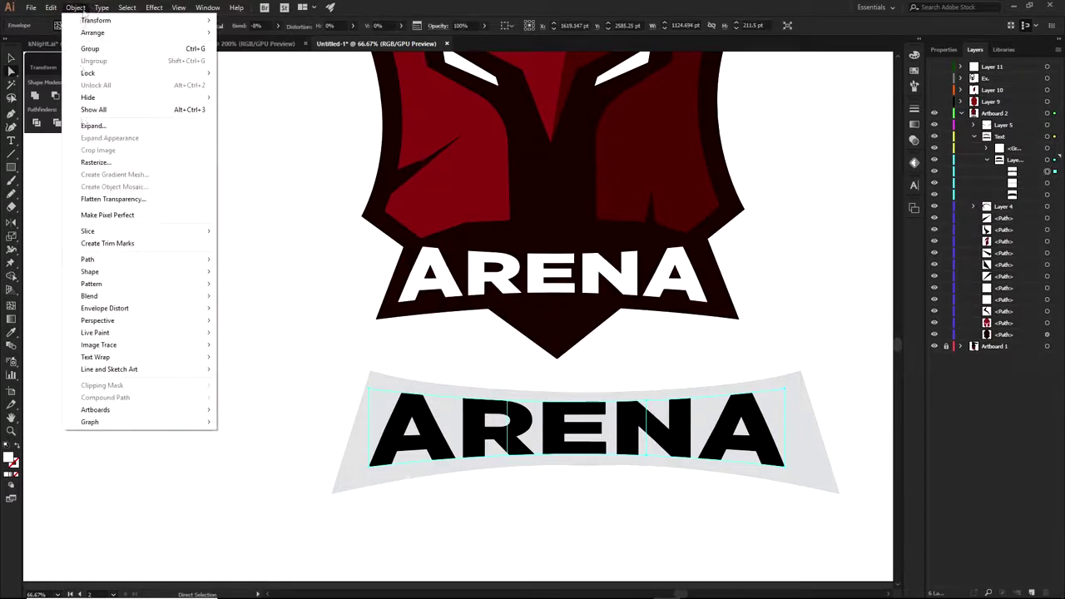
{"action": "left_click", "coordinate": [99, 125]}
{"action": "left_click", "coordinate": [502, 364]}
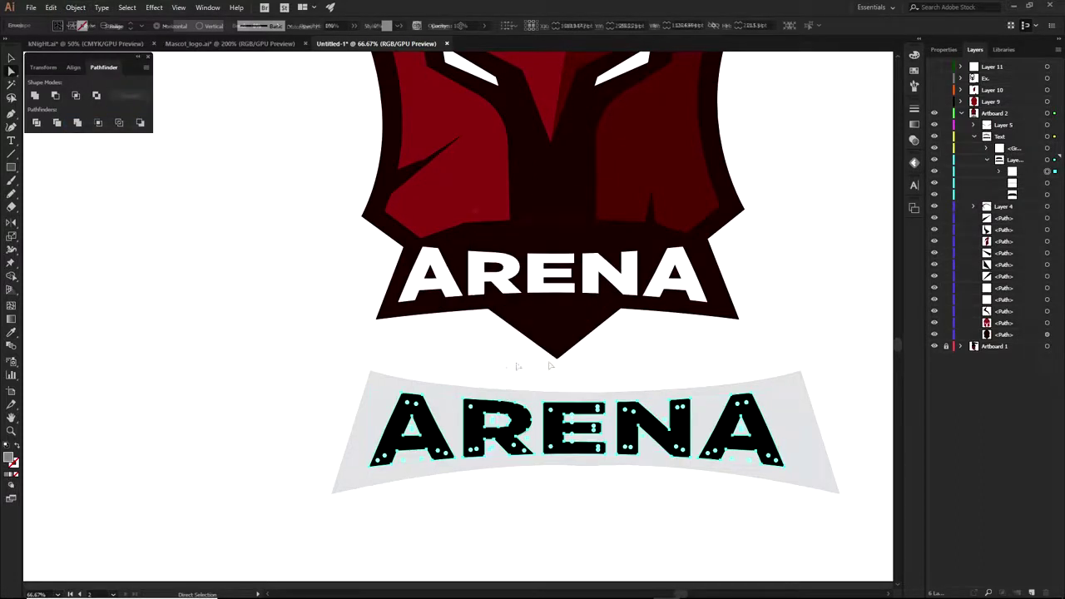
Step: Recolour the lower ARENA letters white and their grey banner the helmet outline's near-black maroon by sampling the existing artwork
{"action": "key", "text": "i"}
{"action": "left_click", "coordinate": [783, 296]}
{"action": "left_click", "coordinate": [782, 399], "text": "ctrl"}
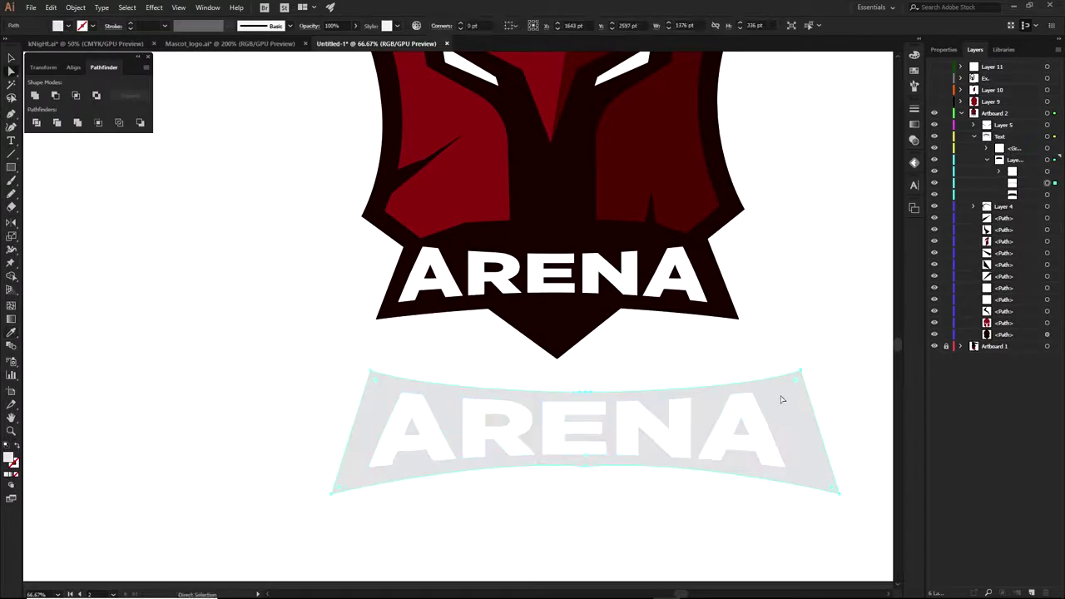
{"action": "left_click", "coordinate": [731, 205]}
Step: Select the recoloured lower banner with all its ARENA letters and move it up over the existing banner at the helmet's chin
{"action": "key", "text": "a"}
{"action": "left_click", "coordinate": [818, 296]}
{"action": "left_click", "coordinate": [782, 405]}
{"action": "left_click", "coordinate": [771, 420], "text": "shift"}
{"action": "left_click", "coordinate": [681, 430], "text": "shift"}
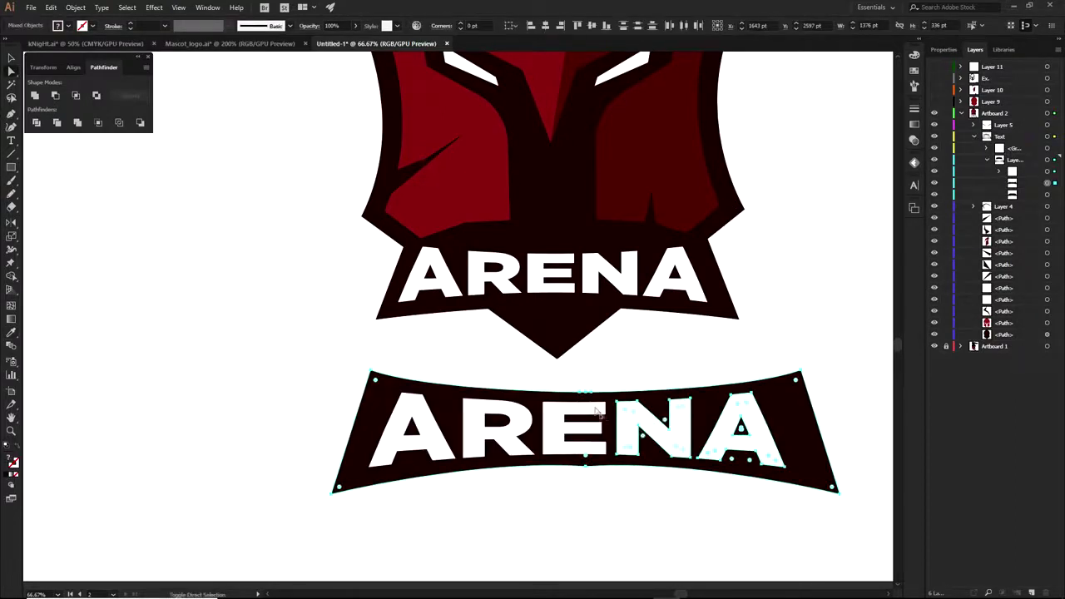
{"action": "left_click", "coordinate": [601, 415], "text": "shift"}
{"action": "left_click", "coordinate": [594, 409], "text": "shift"}
{"action": "left_click", "coordinate": [501, 412], "text": "shift"}
{"action": "left_click", "coordinate": [421, 416], "text": "shift"}
{"action": "left_click", "coordinate": [439, 397], "text": "shift"}
{"action": "left_click_drag", "start_coordinate": [439, 398], "coordinate": [433, 226]}
{"action": "left_click", "coordinate": [683, 382]}
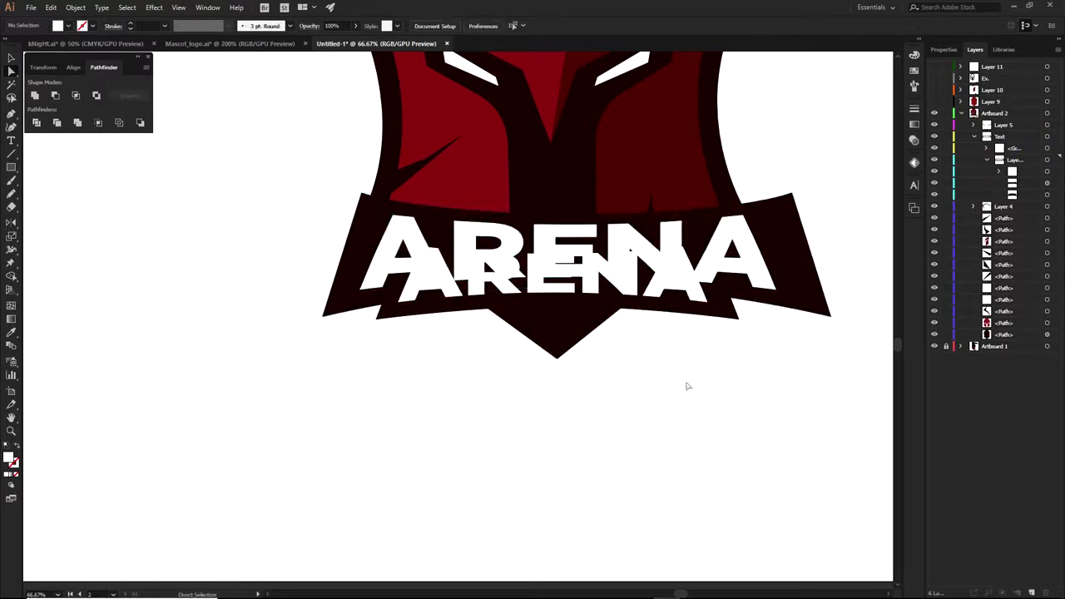
{"action": "left_click_drag", "start_coordinate": [680, 395], "coordinate": [686, 452]}
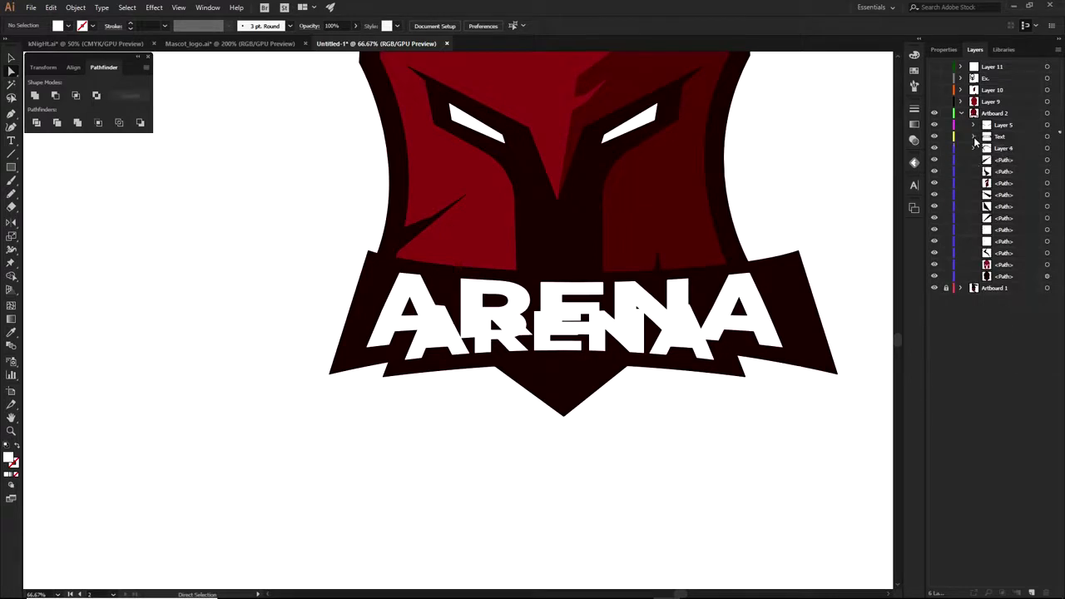
Step: Undo the banner move and the recolouring of the lower ARENA text and banner
{"action": "key", "text": "ctrl+z"}
{"action": "key", "text": "ctrl+z"}
{"action": "key", "text": "ctrl+z"}
{"action": "key", "text": "ctrl+z"}
{"action": "key", "text": "ctrl+z"}
{"action": "key", "text": "ctrl+z"}
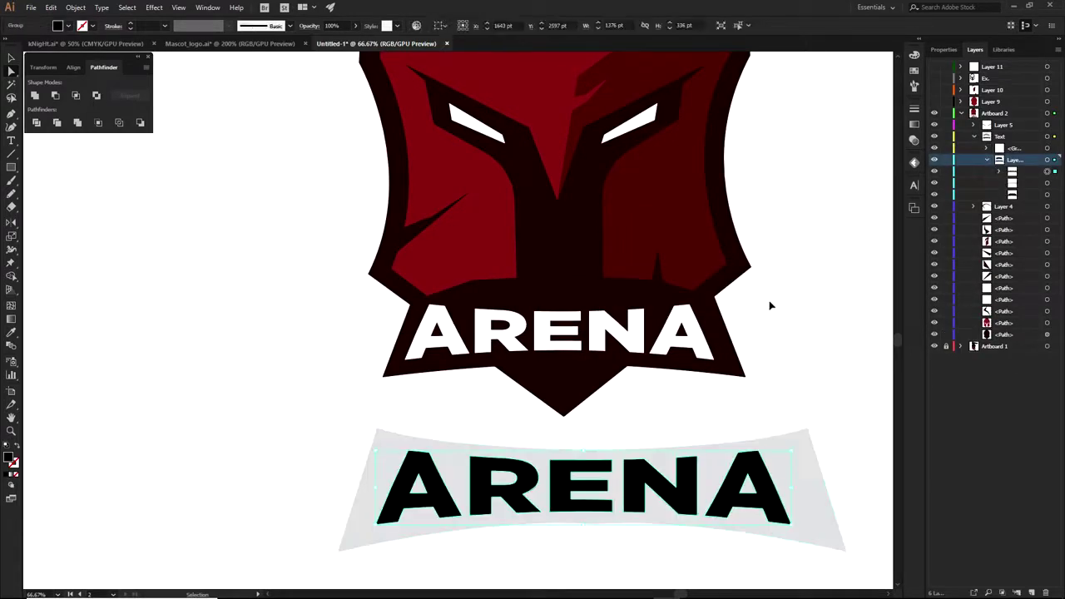
Step: Delete the grey practice banner and the black ARENA text below the helmet, and collapse the Artboard 2 layer
{"action": "left_click", "coordinate": [735, 525]}
{"action": "key", "text": "Delete"}
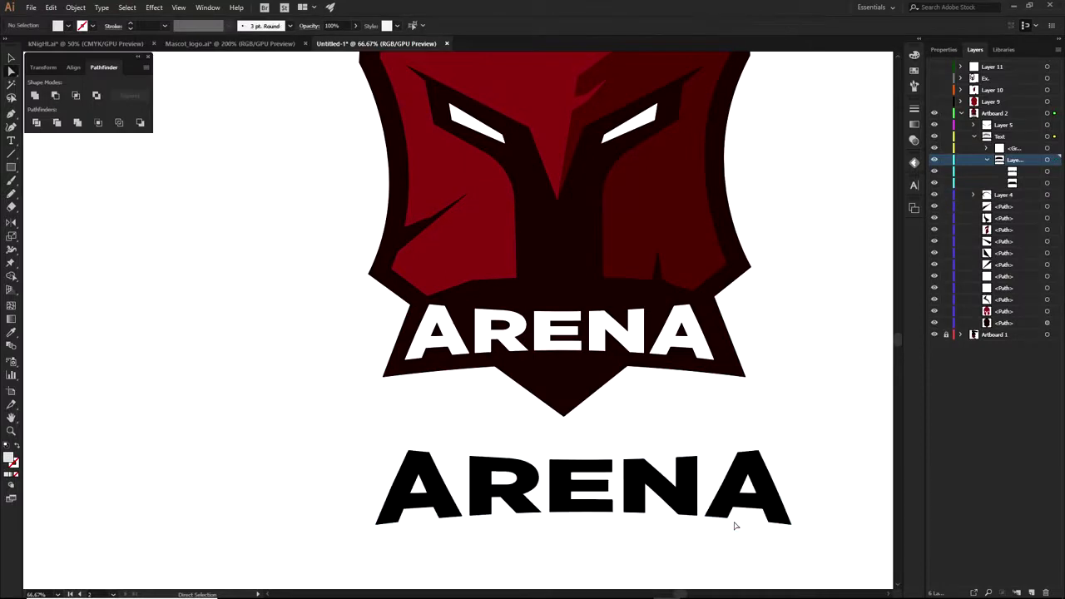
{"action": "left_click", "coordinate": [722, 499]}
{"action": "key", "text": "ctrl+z"}
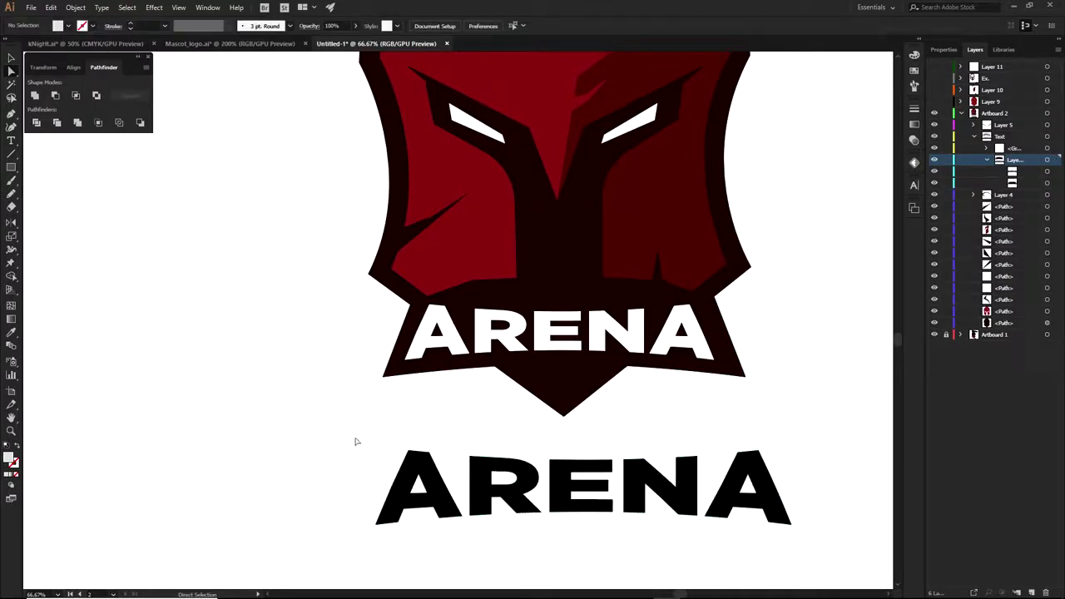
{"action": "key", "text": "ctrl+z"}
{"action": "left_click", "coordinate": [580, 481]}
{"action": "key", "text": "Delete"}
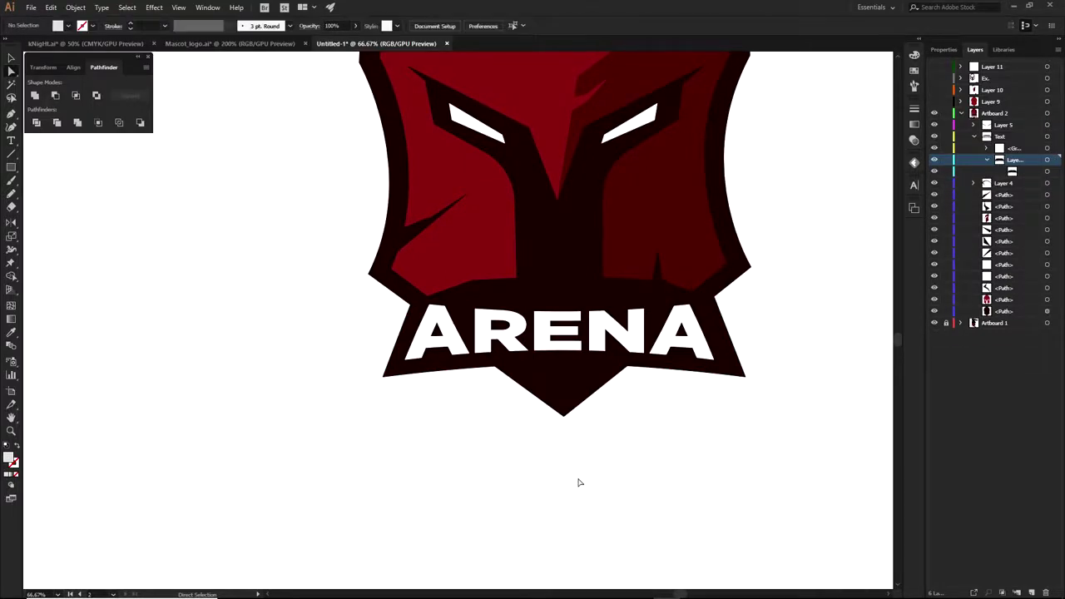
{"action": "left_click", "coordinate": [962, 113]}
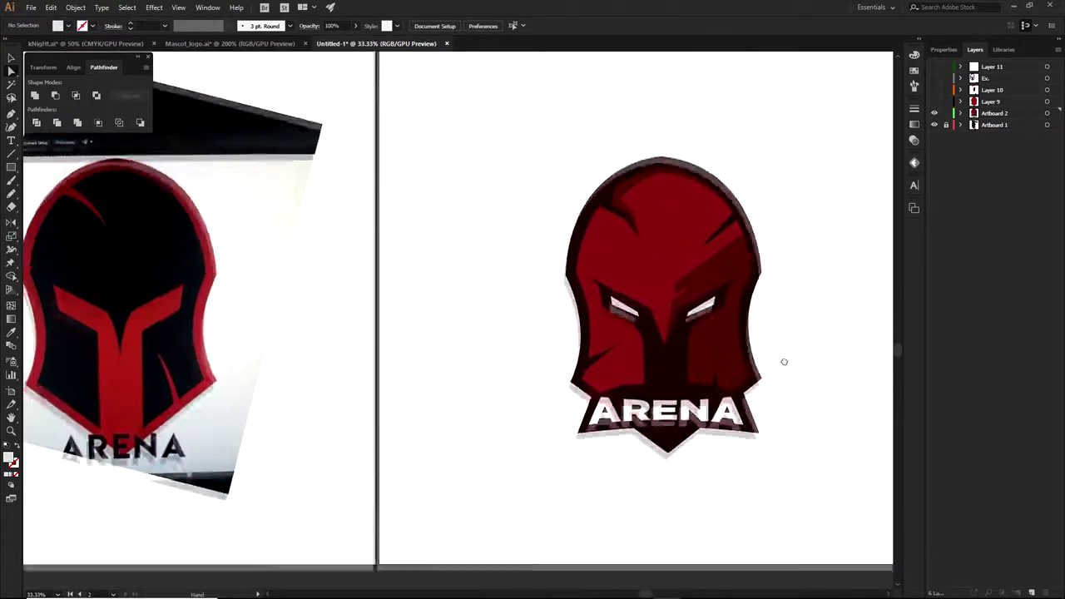
{"action": "scroll", "coordinate": [628, 345], "scroll_direction": "down", "scroll_amount": 1}
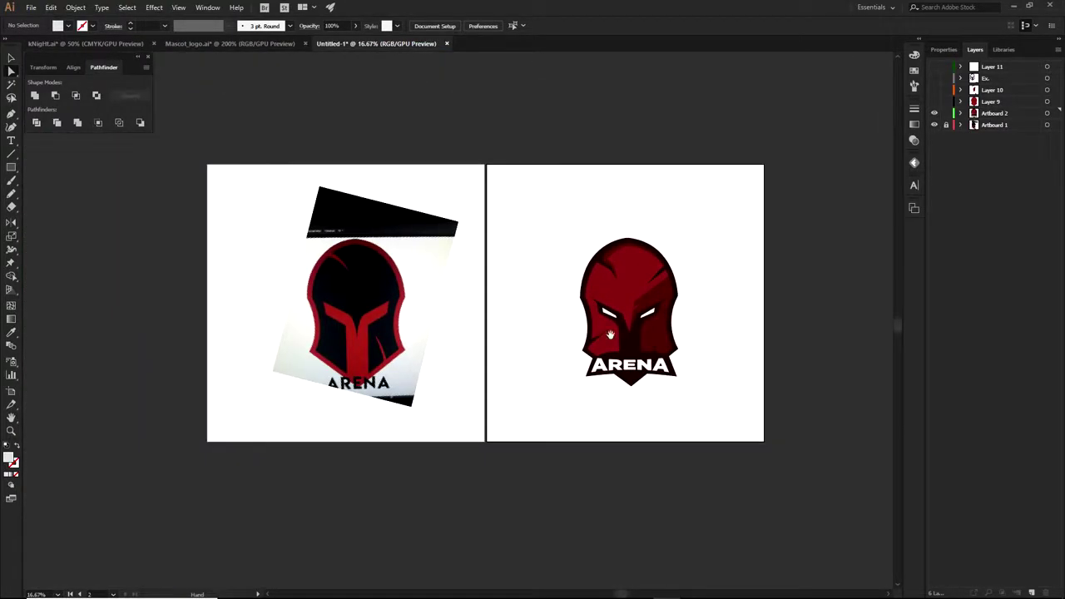
{"action": "scroll", "coordinate": [610, 334], "scroll_direction": "up", "scroll_amount": 1}
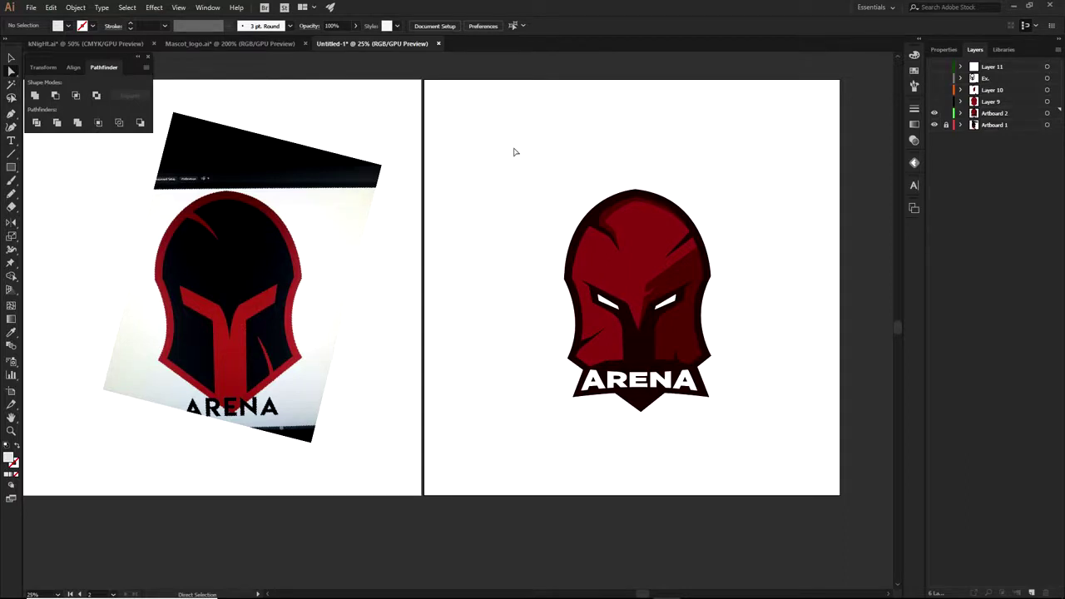
{"action": "left_click_drag", "start_coordinate": [513, 150], "coordinate": [764, 456]}
{"action": "left_click_drag", "start_coordinate": [766, 458], "coordinate": [763, 456]}
{"action": "left_click", "coordinate": [763, 457]}
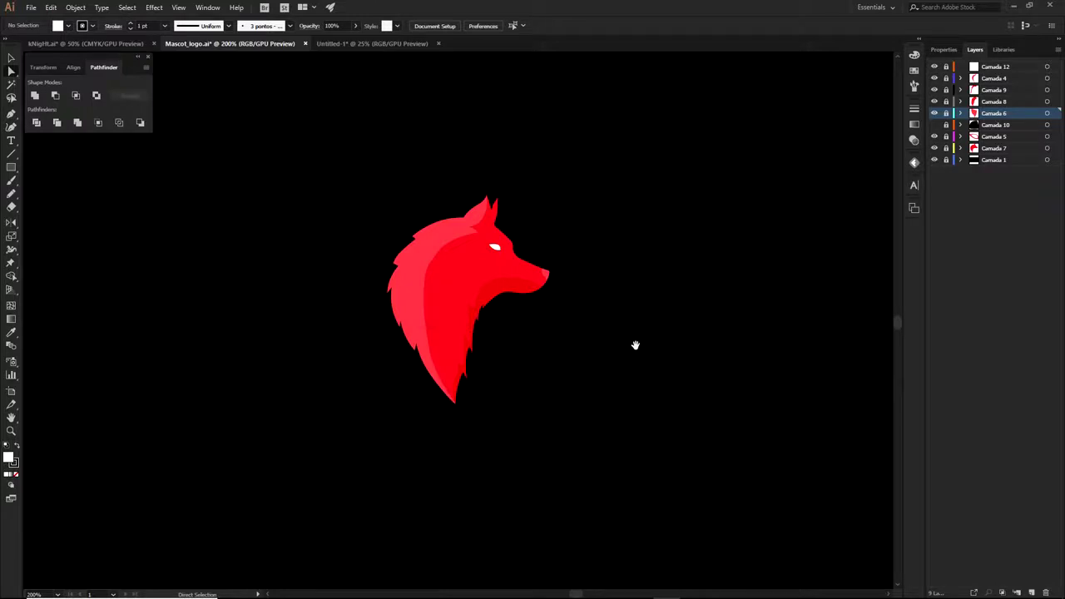
Step: Switch to the Mascot_logo.ai document and examine the red wolf head's silhouette and its light and dark shading shapes
{"action": "scroll", "coordinate": [471, 288], "scroll_direction": "up", "scroll_amount": 1}
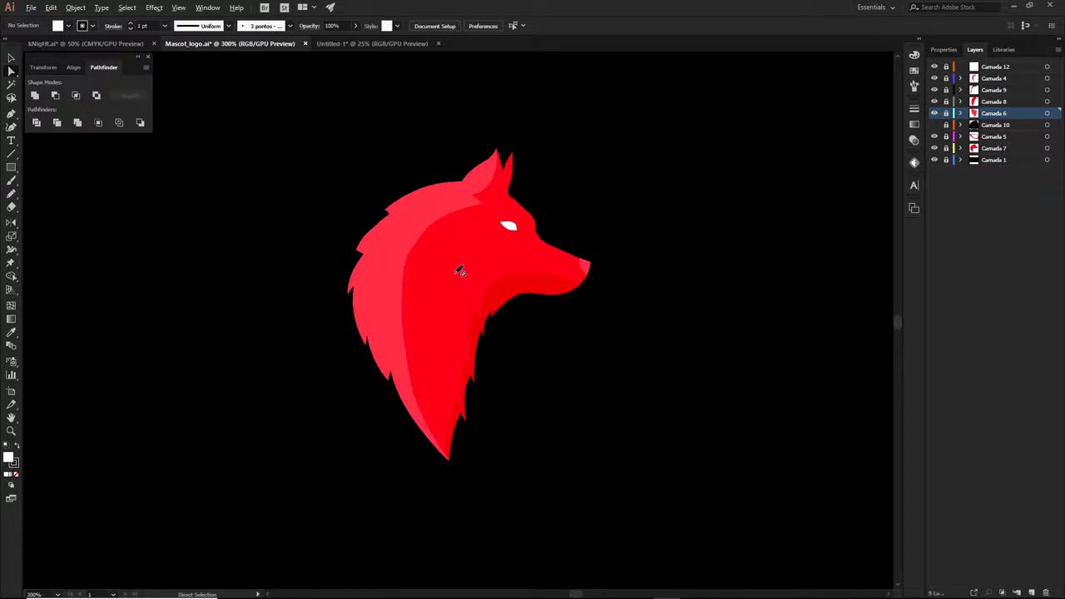
{"action": "scroll", "coordinate": [450, 278], "scroll_direction": "up", "scroll_amount": 1}
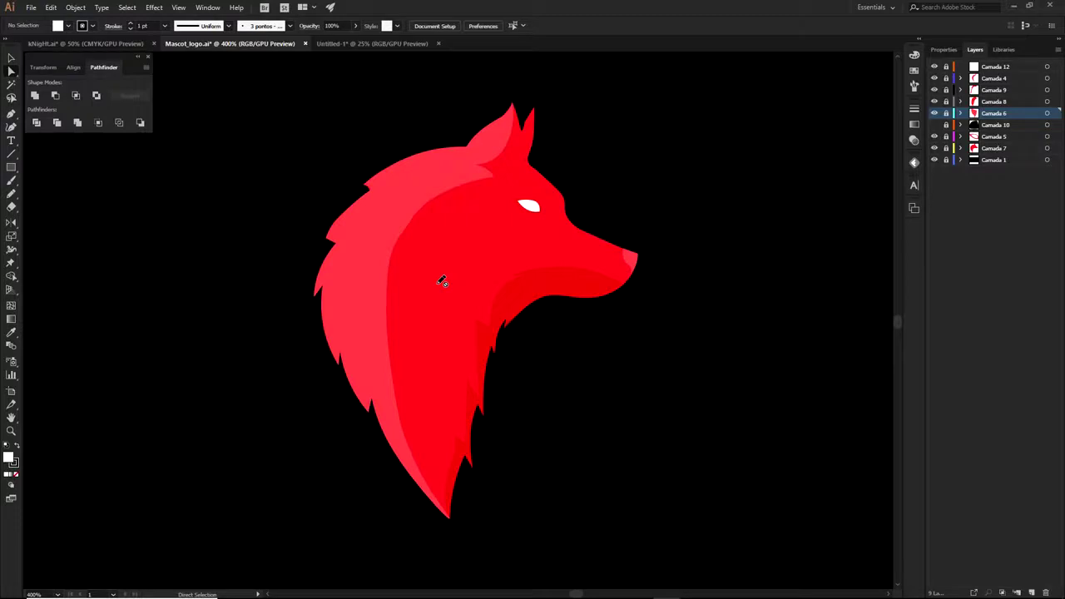
{"action": "scroll", "coordinate": [440, 283], "scroll_direction": "down", "scroll_amount": 2}
{"action": "left_click_drag", "start_coordinate": [426, 287], "coordinate": [566, 351]}
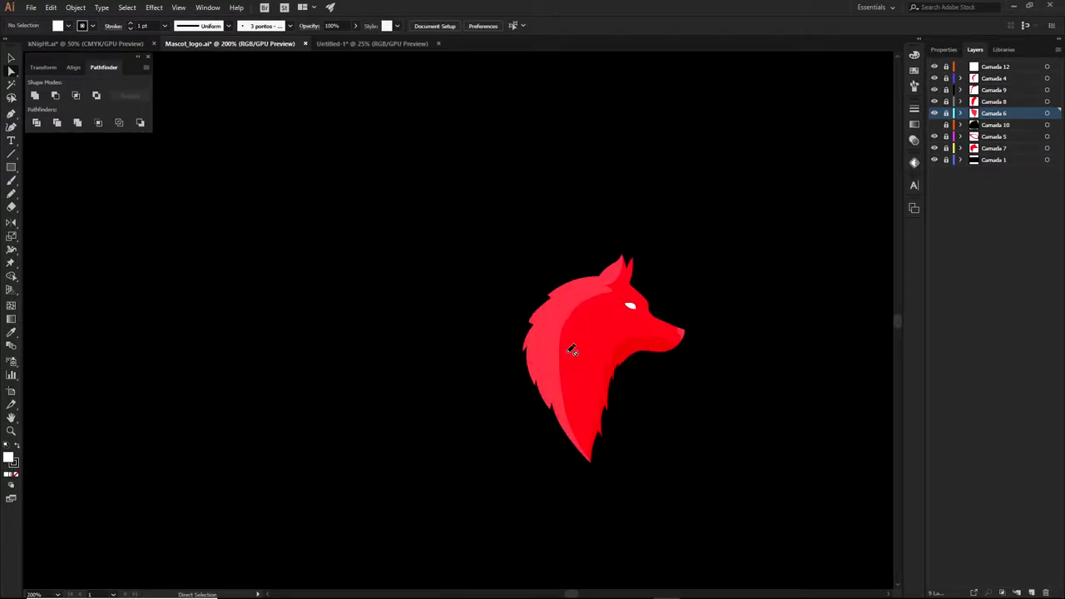
{"action": "scroll", "coordinate": [573, 350], "scroll_direction": "up", "scroll_amount": 2}
{"action": "scroll", "coordinate": [573, 353], "scroll_direction": "down", "scroll_amount": 1}
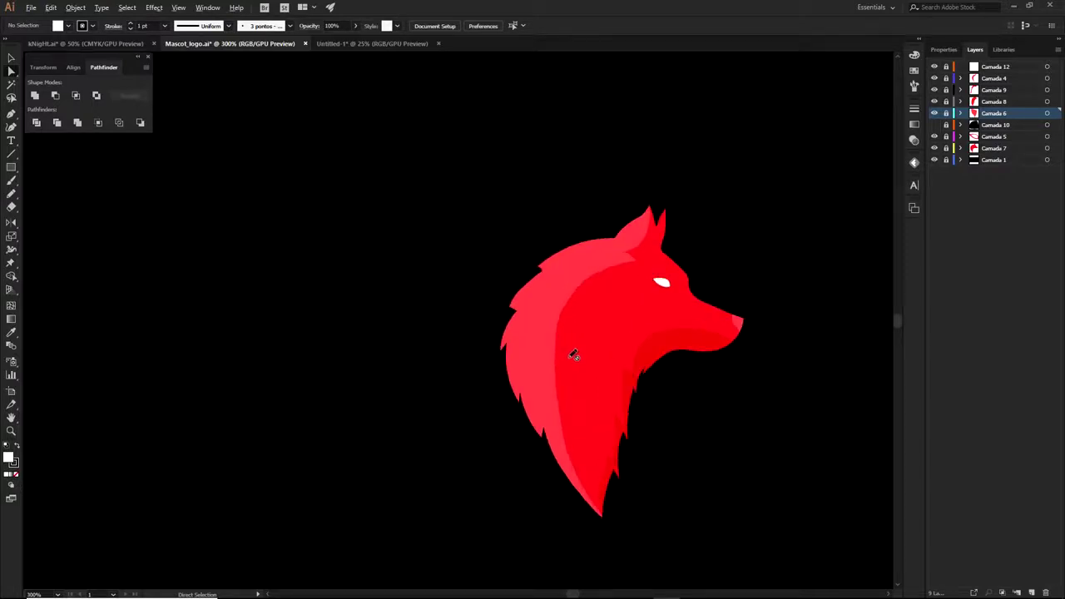
{"action": "scroll", "coordinate": [575, 355], "scroll_direction": "down", "scroll_amount": 1}
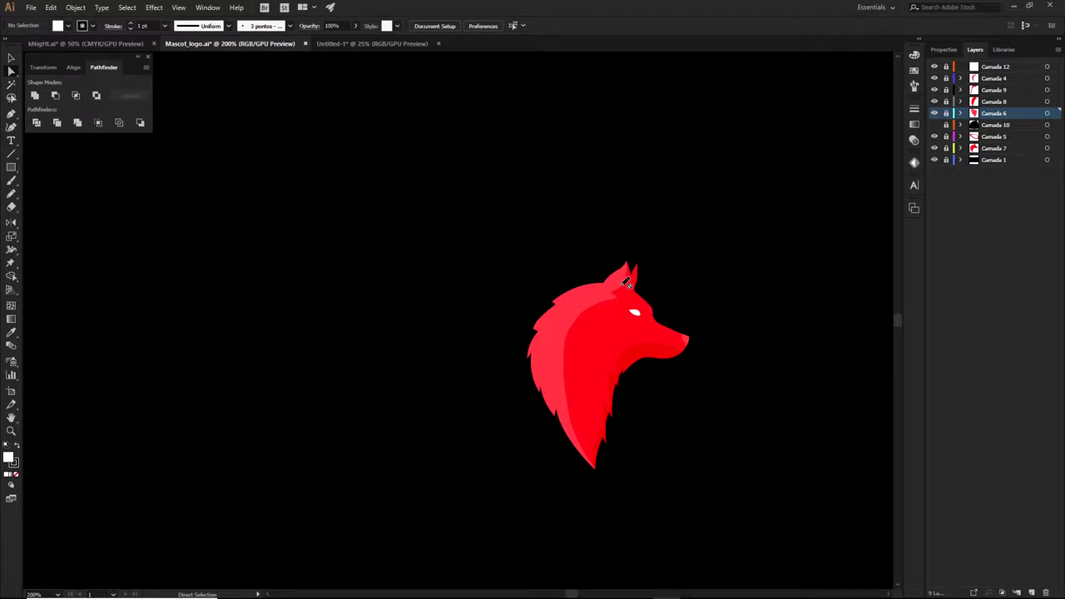
{"action": "scroll", "coordinate": [626, 284], "scroll_direction": "up", "scroll_amount": 2}
{"action": "key", "text": "p"}
{"action": "left_click_drag", "start_coordinate": [641, 270], "coordinate": [657, 185]}
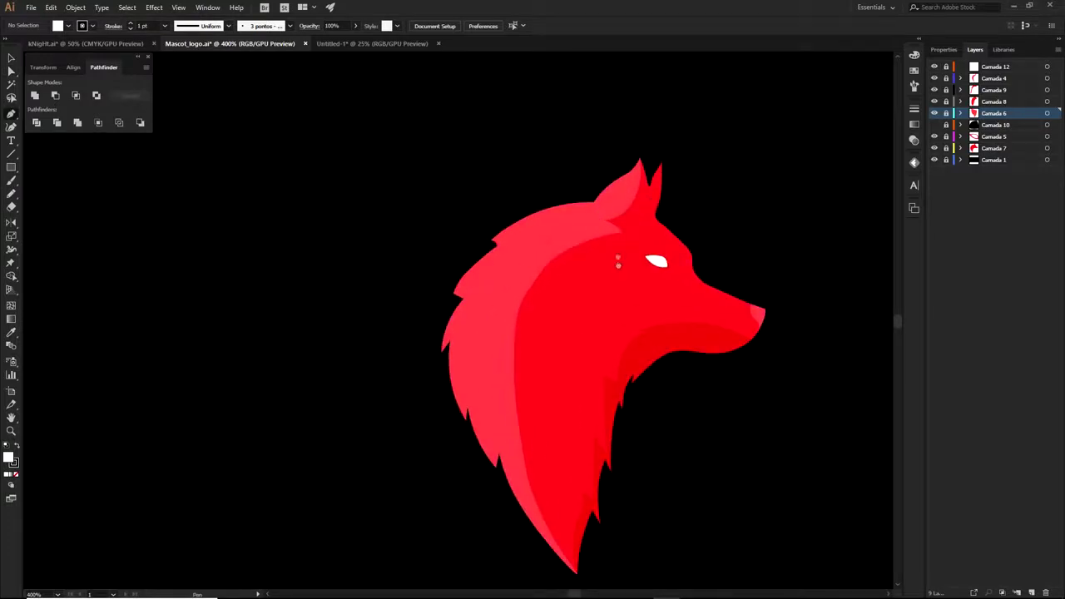
{"action": "left_click_drag", "start_coordinate": [618, 264], "coordinate": [600, 218]}
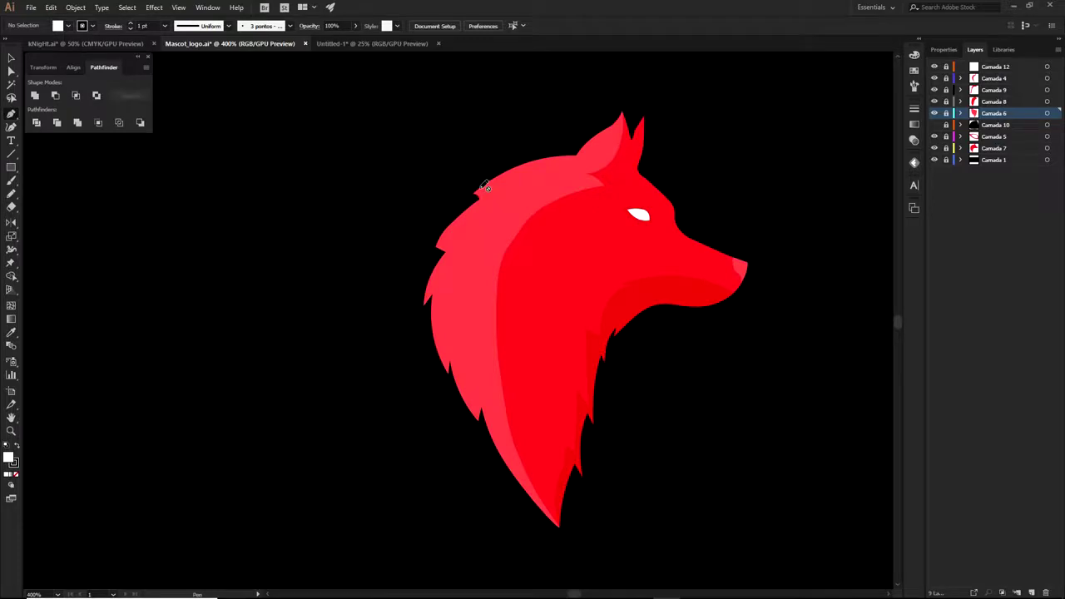
{"action": "scroll", "coordinate": [423, 240], "scroll_direction": "up", "scroll_amount": 1}
{"action": "scroll", "coordinate": [423, 240], "scroll_direction": "down", "scroll_amount": 1}
Step: Inspect close up how the highlight shape meets the base shape's edge at the wolf's ear and upper mane notch
{"action": "scroll", "coordinate": [525, 193], "scroll_direction": "up", "scroll_amount": 6}
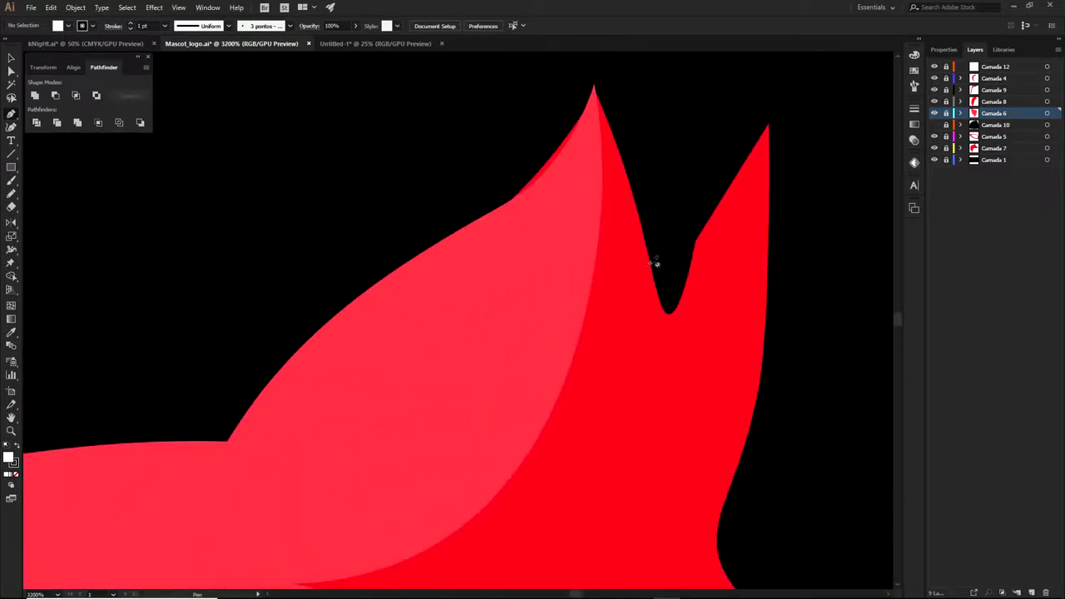
{"action": "scroll", "coordinate": [559, 169], "scroll_direction": "up", "scroll_amount": 3}
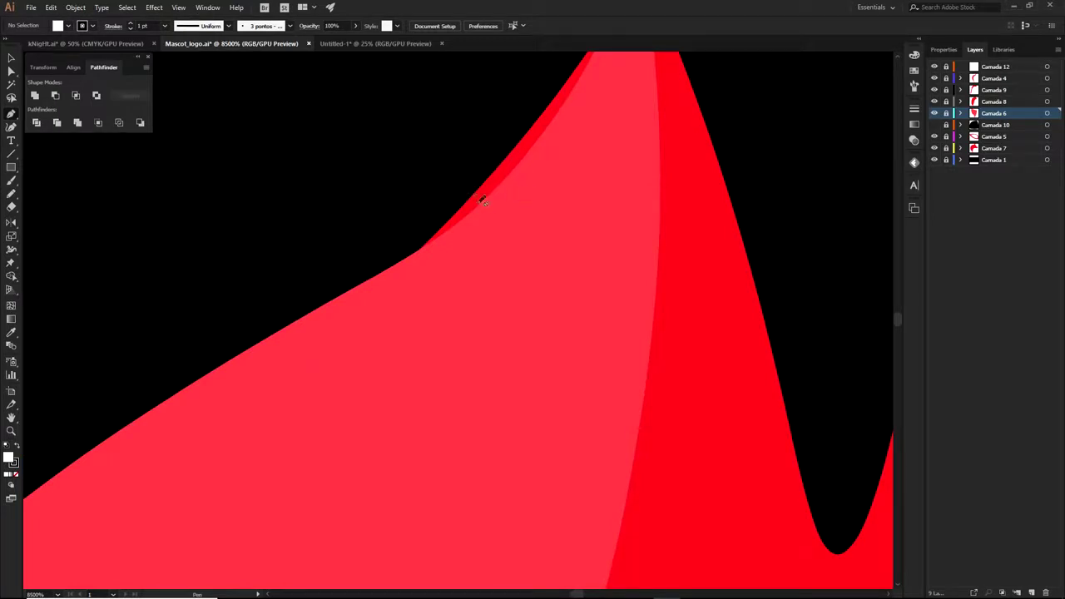
{"action": "scroll", "coordinate": [491, 218], "scroll_direction": "down", "scroll_amount": 3}
{"action": "left_click_drag", "start_coordinate": [511, 296], "coordinate": [609, 143]}
{"action": "left_click_drag", "start_coordinate": [203, 385], "coordinate": [699, 167]}
{"action": "left_click_drag", "start_coordinate": [134, 400], "coordinate": [656, 183]}
{"action": "scroll", "coordinate": [409, 238], "scroll_direction": "up", "scroll_amount": 3}
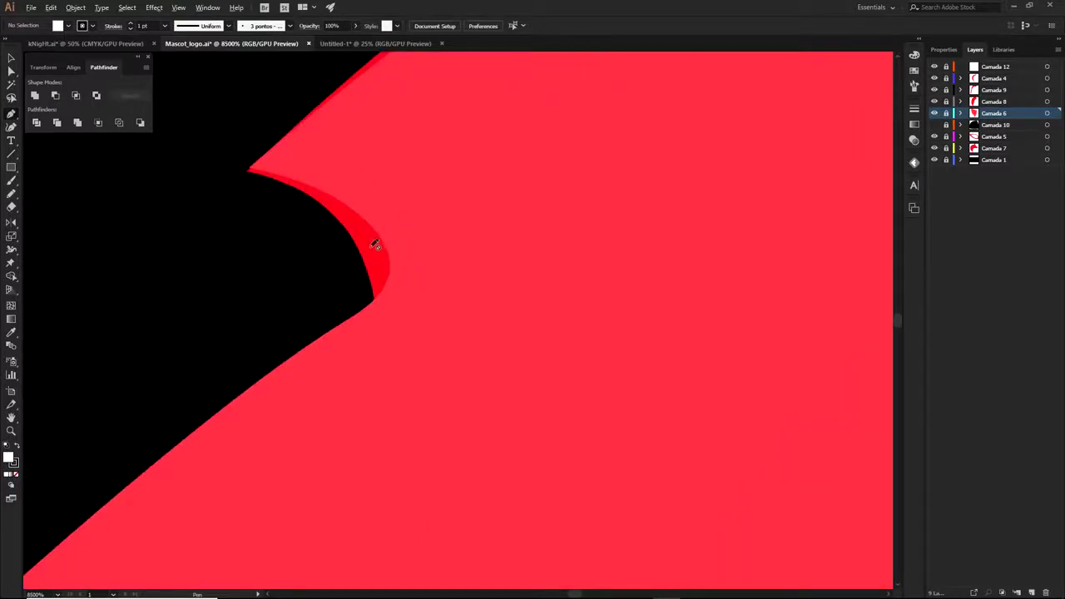
Step: Unlock every layer above Camada 1 and select the wolf's base shape at the upper mane notch to inspect its path
{"action": "key", "text": "a"}
{"action": "left_click_drag", "start_coordinate": [946, 67], "coordinate": [946, 151]}
{"action": "left_click", "coordinate": [352, 250]}
{"action": "scroll", "coordinate": [488, 238], "scroll_direction": "down", "scroll_amount": 3}
{"action": "scroll", "coordinate": [488, 238], "scroll_direction": "left", "scroll_amount": 3}
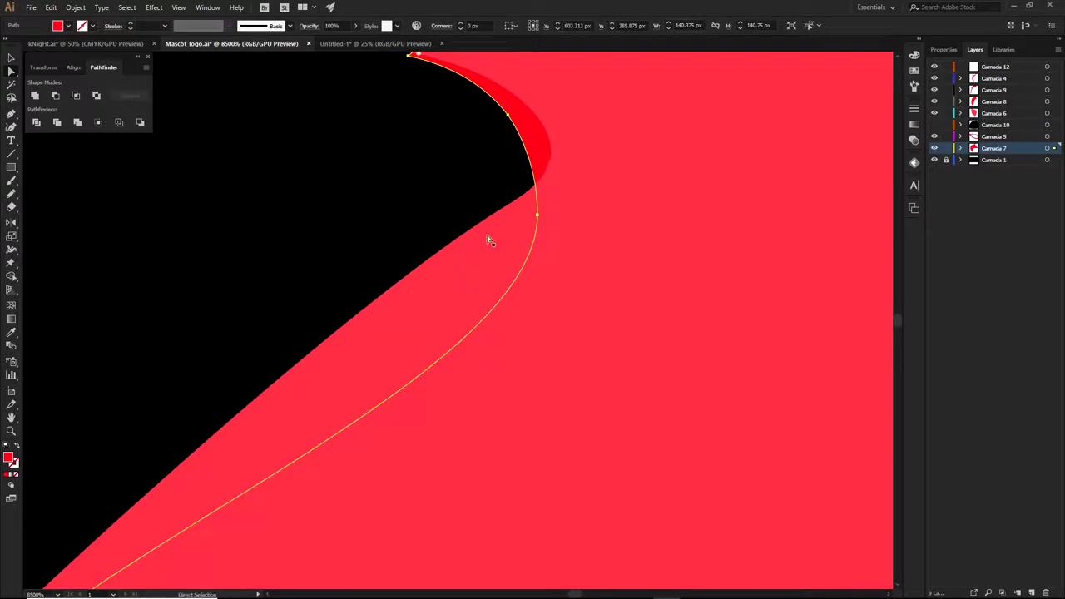
{"action": "scroll", "coordinate": [421, 250], "scroll_direction": "down", "scroll_amount": 10}
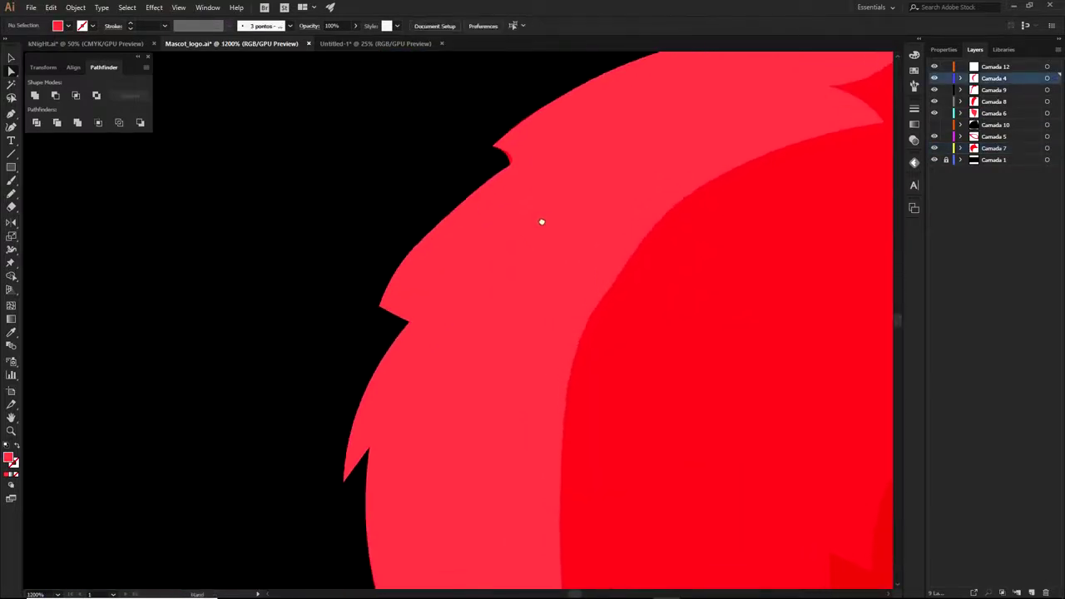
{"action": "scroll", "coordinate": [543, 225], "scroll_direction": "down", "scroll_amount": 1}
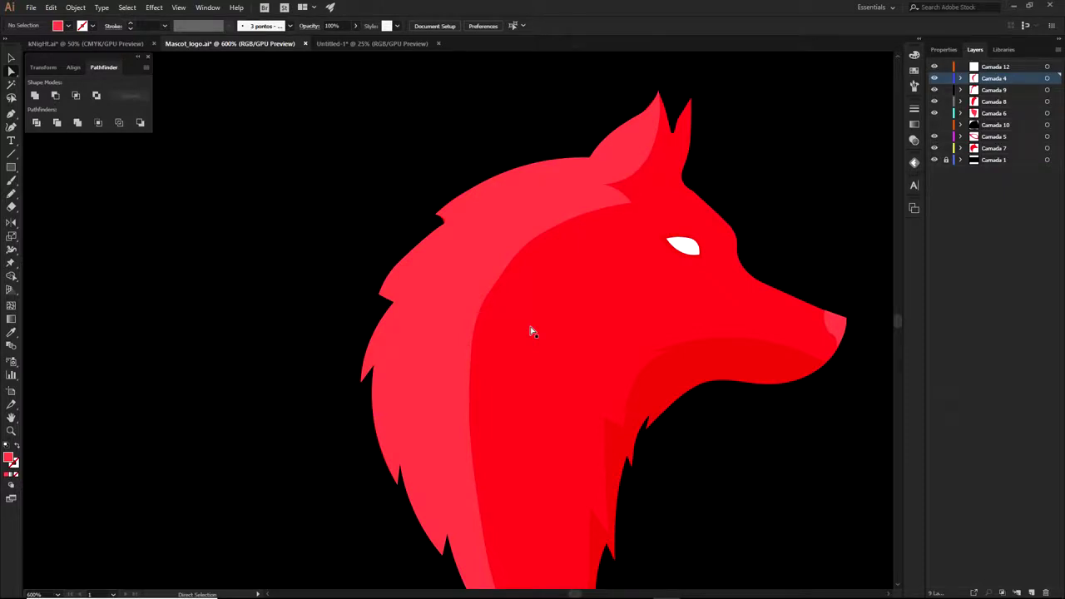
Step: Create a new layer above Camada 12, move layers Camada 12 through Camada 7 into it, and collapse it
{"action": "left_click", "coordinate": [988, 68]}
{"action": "left_click", "coordinate": [1032, 592]}
{"action": "left_click", "coordinate": [992, 159]}
{"action": "left_click", "coordinate": [1001, 81], "text": "shift"}
{"action": "left_click_drag", "start_coordinate": [1001, 84], "coordinate": [990, 67]}
{"action": "left_click", "coordinate": [960, 66]}
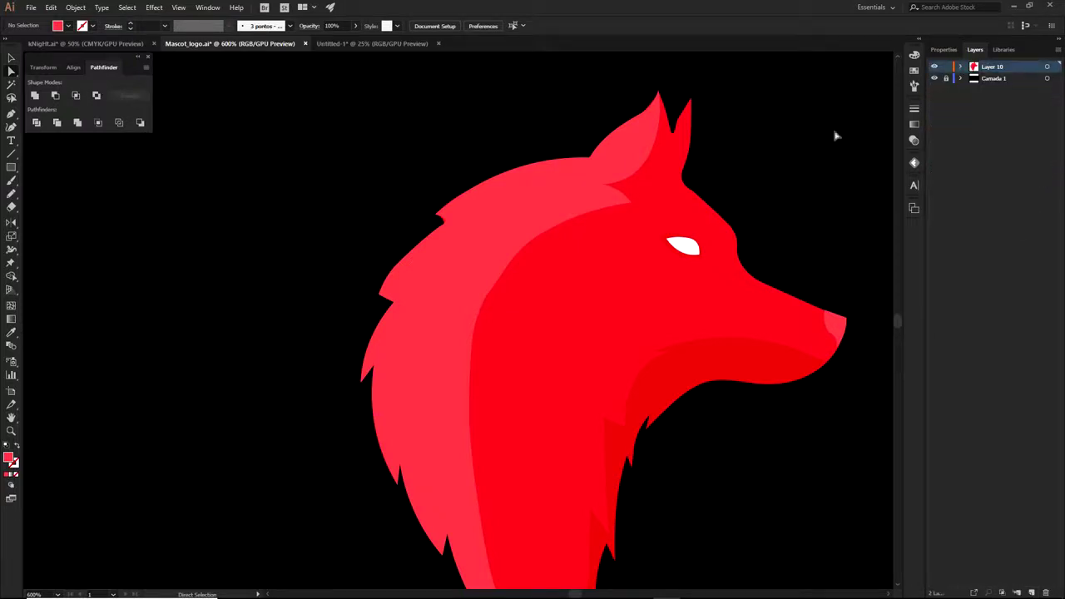
{"action": "scroll", "coordinate": [784, 255], "scroll_direction": "down", "scroll_amount": 1}
{"action": "left_click_drag", "start_coordinate": [798, 317], "coordinate": [702, 282]}
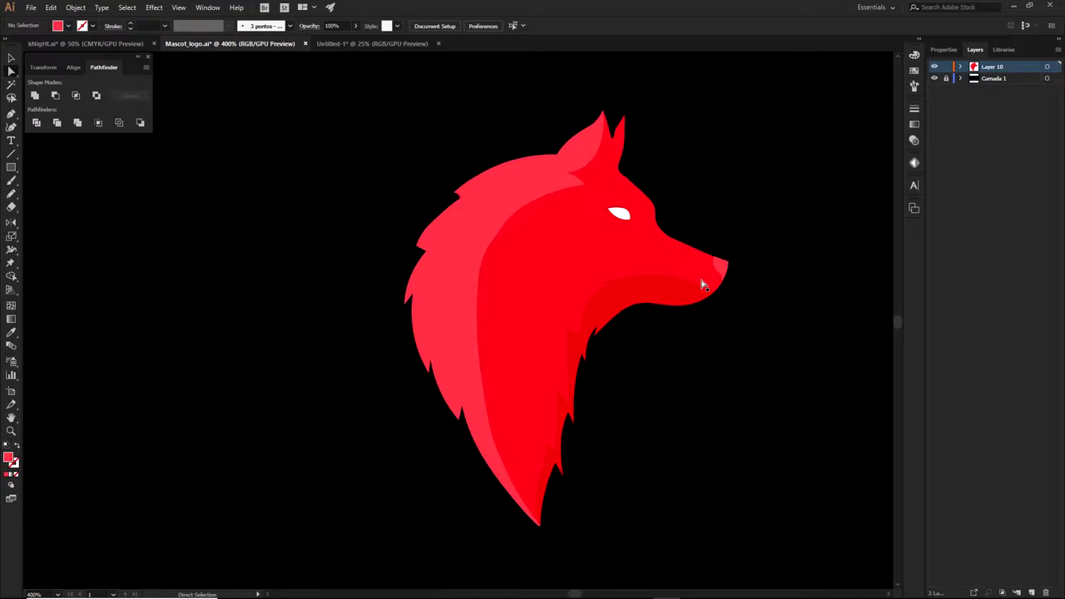
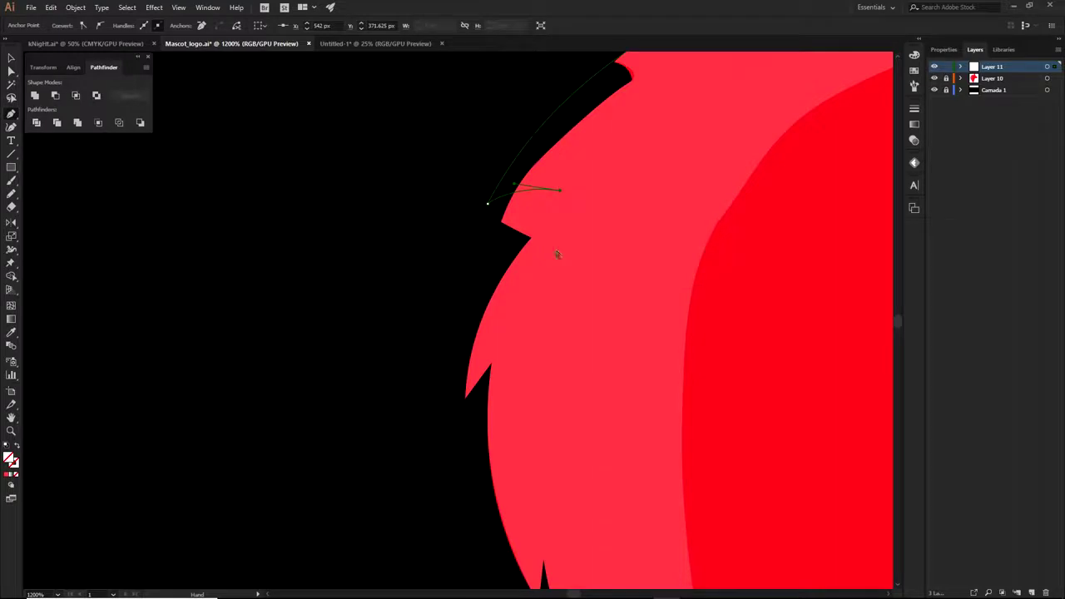
Step: Extend the Pen outline with a curve down the wolf's mane to the third fur tip, adjust its bend, and drop the outgoing handle
{"action": "scroll", "coordinate": [557, 256], "scroll_direction": "down", "scroll_amount": 1}
{"action": "scroll", "coordinate": [576, 324], "scroll_direction": "down", "scroll_amount": 2}
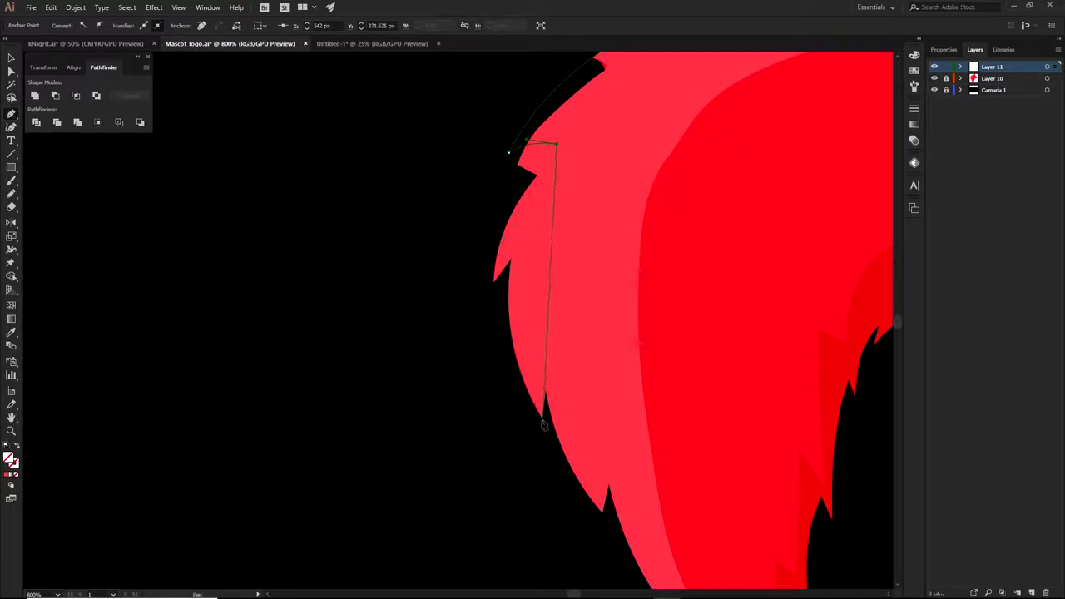
{"action": "left_click_drag", "start_coordinate": [542, 416], "coordinate": [597, 526]}
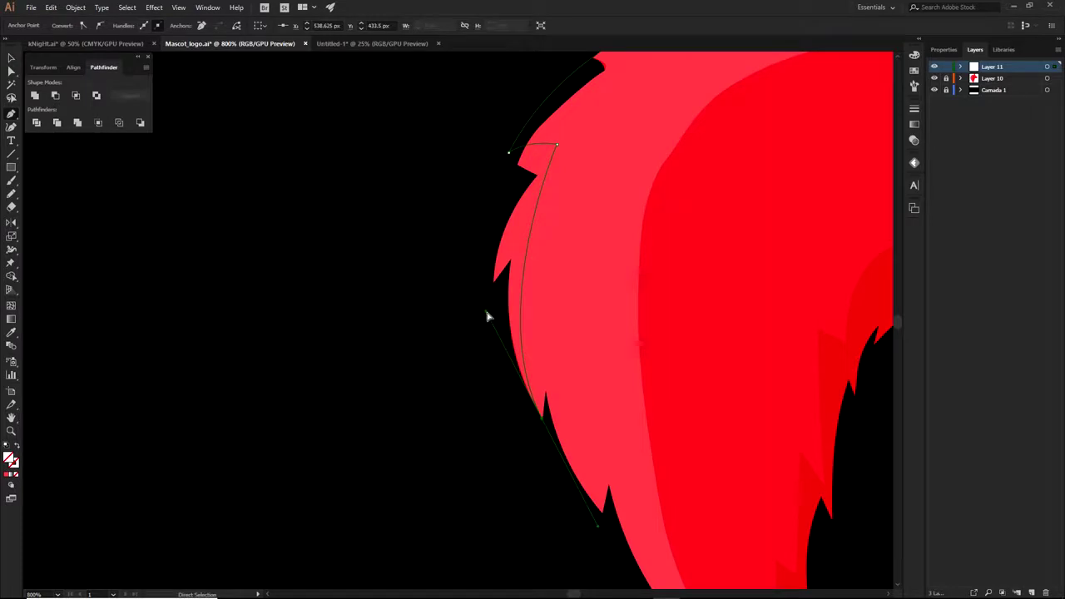
{"action": "left_click_drag", "start_coordinate": [488, 316], "coordinate": [485, 267]}
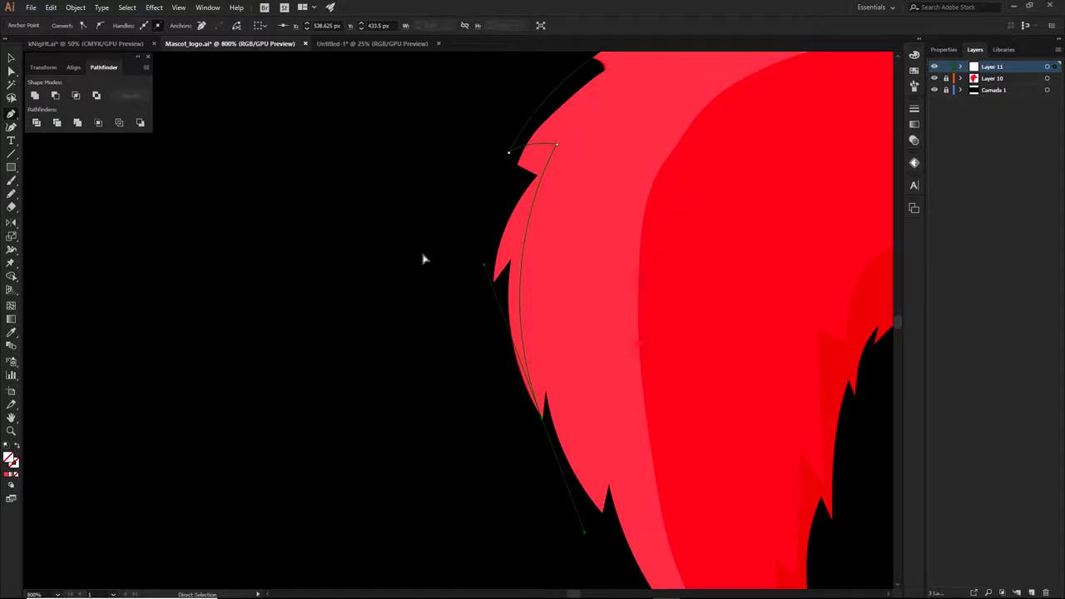
{"action": "left_click", "coordinate": [543, 417]}
{"action": "left_click_drag", "start_coordinate": [561, 440], "coordinate": [526, 344]}
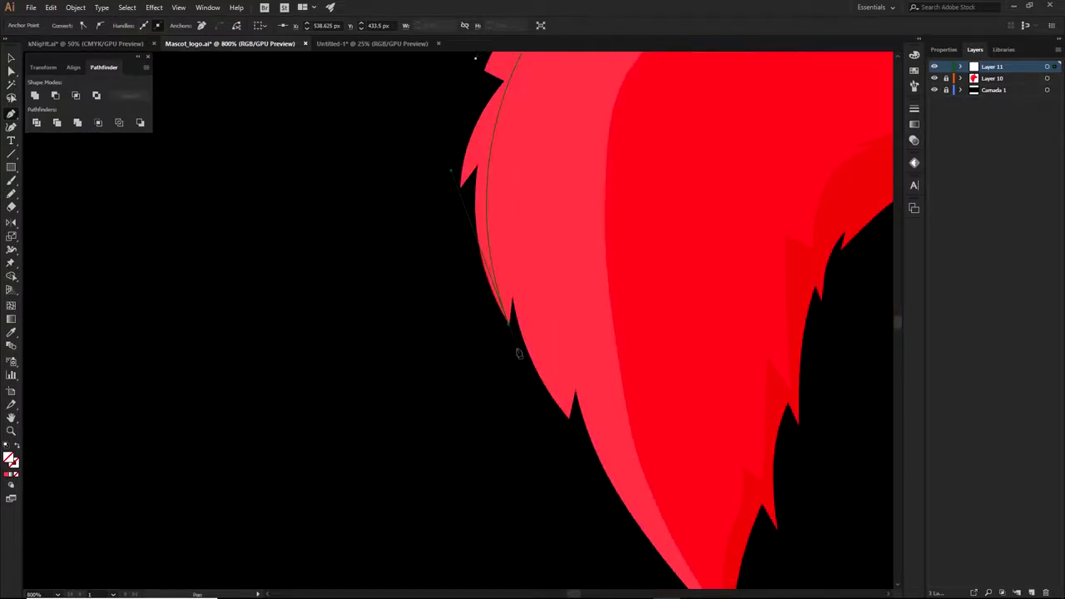
{"action": "left_click_drag", "start_coordinate": [556, 470], "coordinate": [464, 297]}
{"action": "left_click_drag", "start_coordinate": [541, 283], "coordinate": [589, 256]}
{"action": "key", "text": "ctrl+z"}
{"action": "left_click_drag", "start_coordinate": [548, 298], "coordinate": [571, 298]}
{"action": "key", "text": "ctrl+z"}
{"action": "left_click", "coordinate": [509, 324]}
{"action": "left_click_drag", "start_coordinate": [521, 289], "coordinate": [534, 277]}
{"action": "key", "text": "ctrl+z"}
{"action": "scroll", "coordinate": [519, 319], "scroll_direction": "up", "scroll_amount": 1}
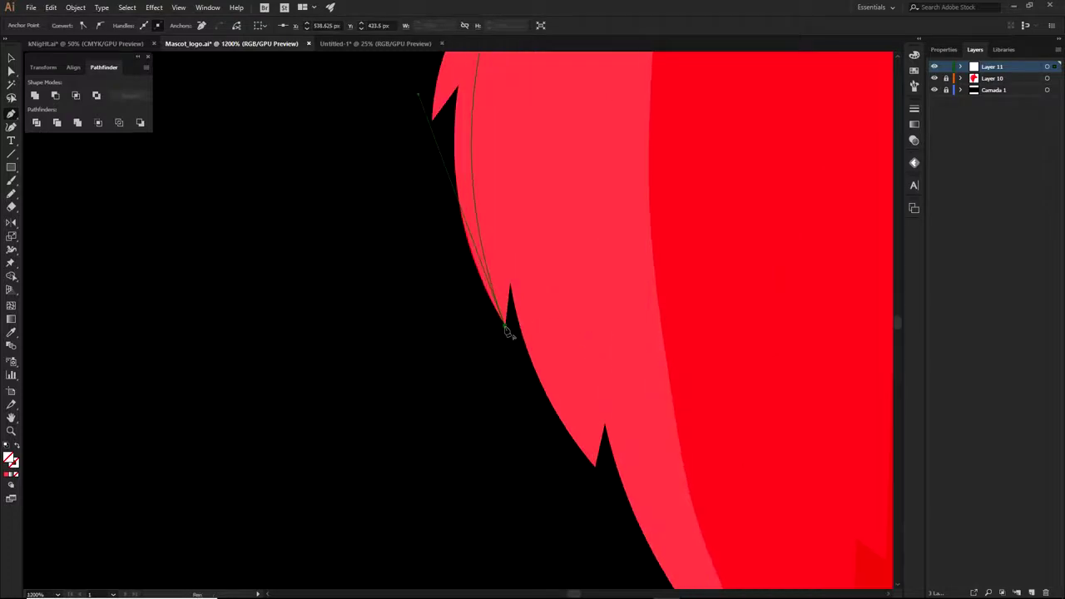
Step: Add a short curved Pen segment from the mane's third fur tip into the notch beside it
{"action": "left_click_drag", "start_coordinate": [538, 197], "coordinate": [562, 288]}
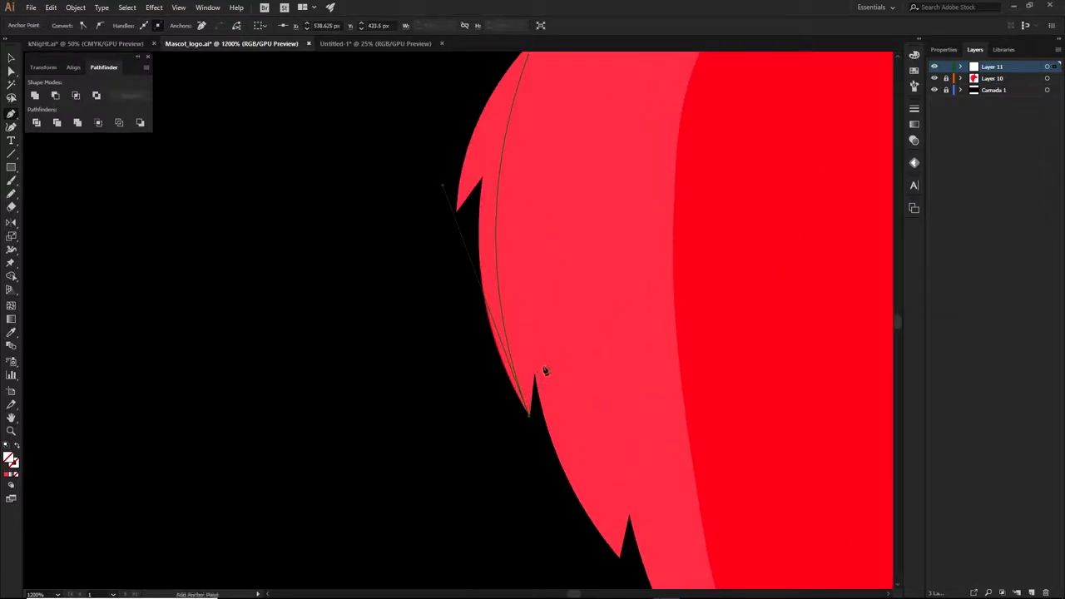
{"action": "left_click_drag", "start_coordinate": [547, 363], "coordinate": [552, 360]}
{"action": "scroll", "coordinate": [547, 366], "scroll_direction": "up", "scroll_amount": 3}
{"action": "left_click_drag", "start_coordinate": [543, 368], "coordinate": [514, 399]}
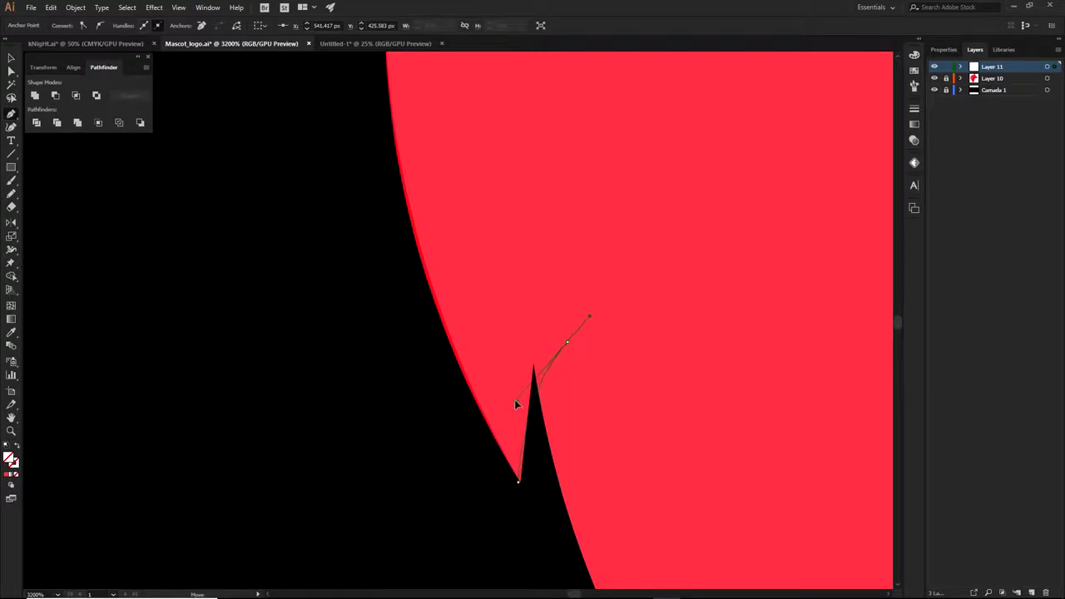
Step: Adjust the handles of the anchor at the notch beside the third fur tip and drop its outgoing handle
{"action": "scroll", "coordinate": [566, 342], "scroll_direction": "down", "scroll_amount": 3}
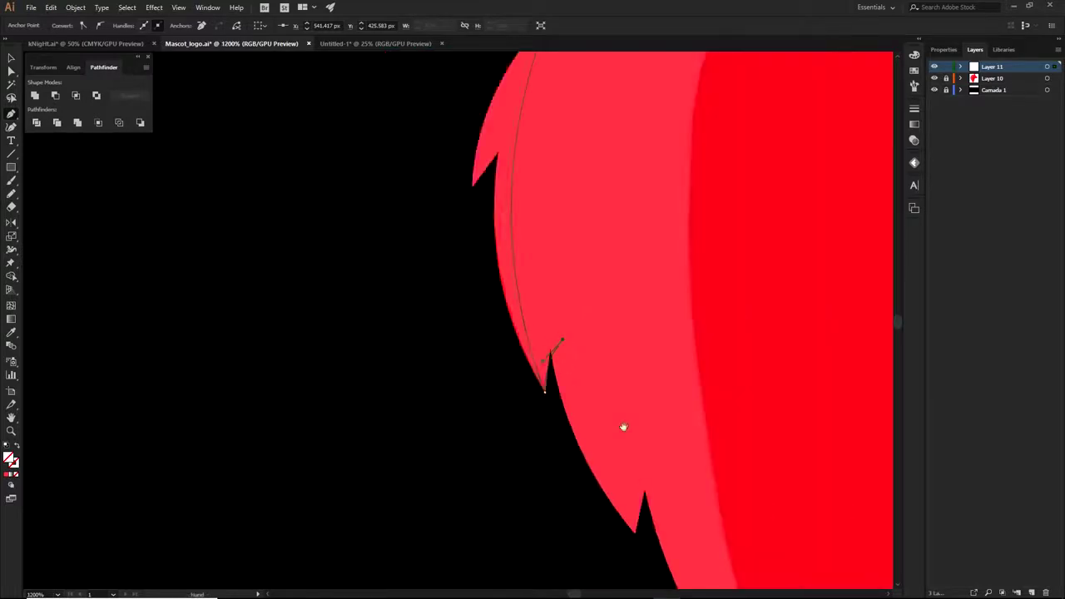
{"action": "scroll", "coordinate": [533, 358], "scroll_direction": "down", "scroll_amount": 5}
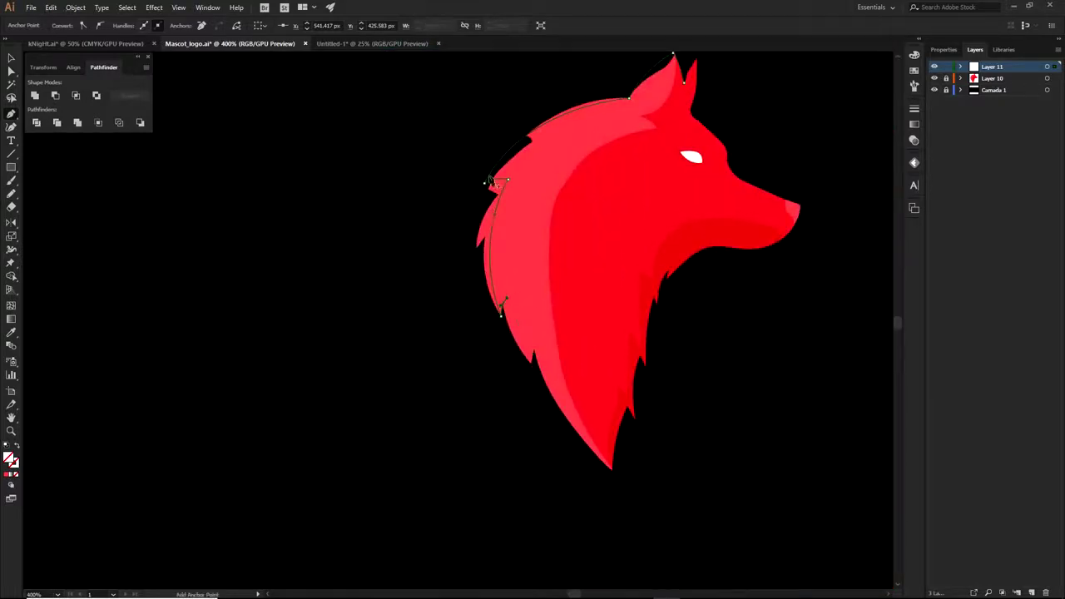
{"action": "scroll", "coordinate": [490, 181], "scroll_direction": "up", "scroll_amount": 6}
{"action": "scroll", "coordinate": [606, 205], "scroll_direction": "down", "scroll_amount": 2}
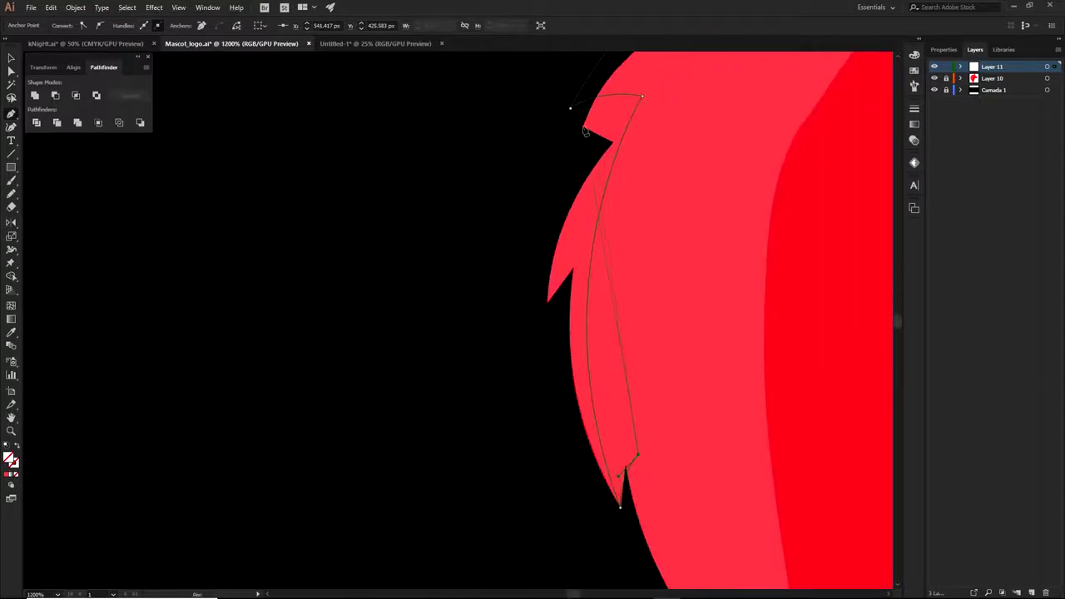
{"action": "scroll", "coordinate": [616, 350], "scroll_direction": "up", "scroll_amount": 2}
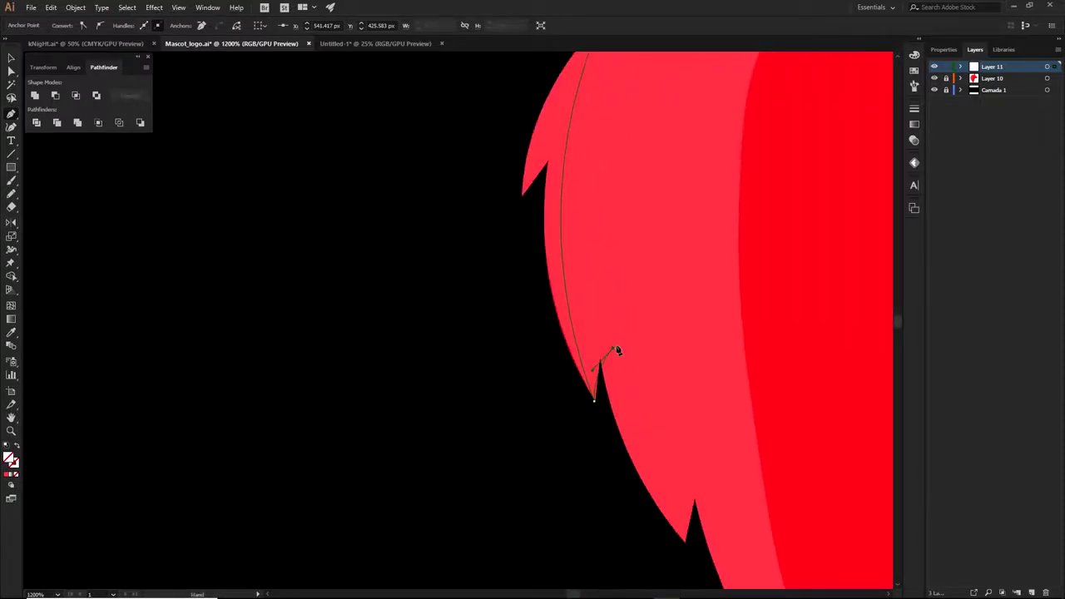
{"action": "scroll", "coordinate": [596, 379], "scroll_direction": "down", "scroll_amount": 2}
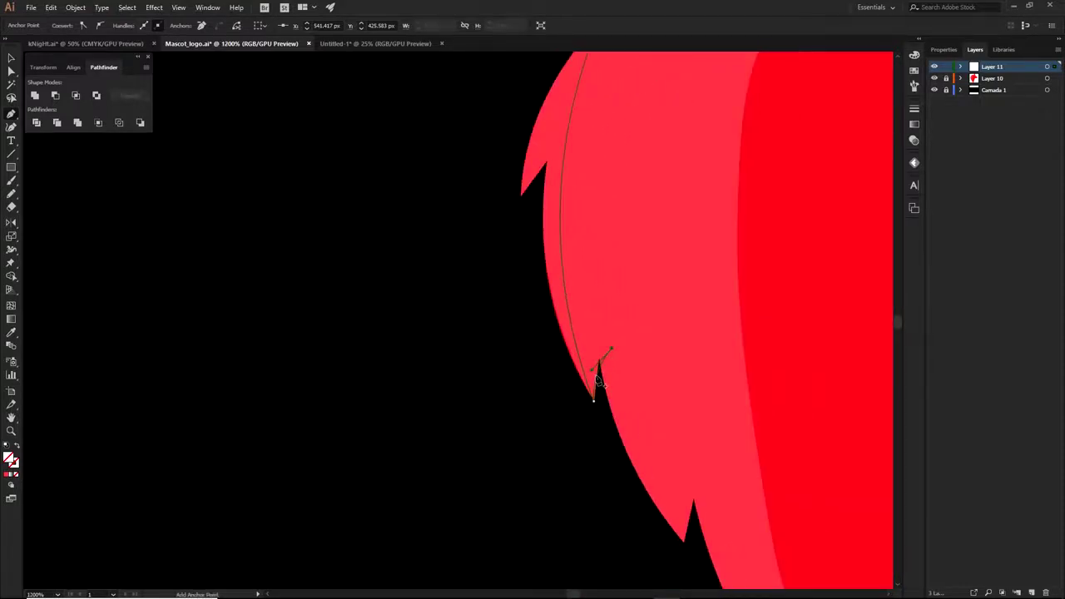
{"action": "scroll", "coordinate": [598, 379], "scroll_direction": "up", "scroll_amount": 3}
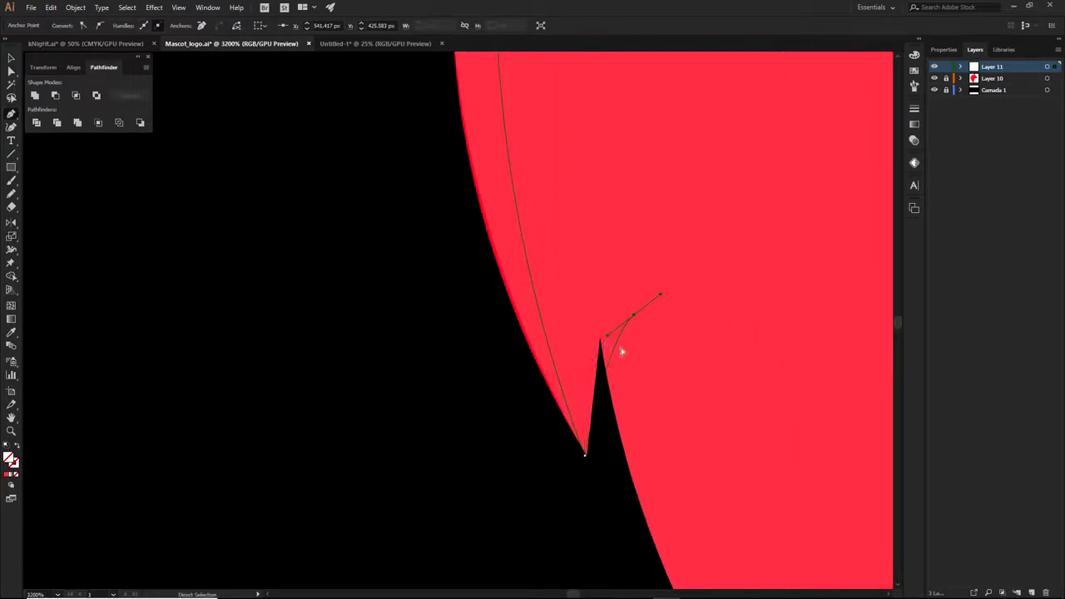
{"action": "left_click_drag", "start_coordinate": [630, 318], "coordinate": [676, 260]}
{"action": "mouse_move", "coordinate": [585, 378]}
{"action": "left_mouse_down"}
{"action": "mouse_move", "coordinate": [607, 391]}
{"action": "mouse_move", "coordinate": [585, 376]}
{"action": "left_mouse_up"}
{"action": "left_click", "coordinate": [630, 321]}
{"action": "left_click", "coordinate": [586, 456], "text": "ctrl"}
{"action": "scroll", "coordinate": [570, 398], "scroll_direction": "down", "scroll_amount": 2}
Step: Extend the Pen outline down to the mane's bottom tip and up to the lower throat notch, dropping each outgoing handle
{"action": "left_click_drag", "start_coordinate": [480, 154], "coordinate": [420, 154]}
{"action": "scroll", "coordinate": [544, 288], "scroll_direction": "down", "scroll_amount": 3}
{"action": "left_click", "coordinate": [566, 315]}
{"action": "left_click_drag", "start_coordinate": [567, 320], "coordinate": [474, 166]}
{"action": "left_click_drag", "start_coordinate": [630, 419], "coordinate": [751, 504]}
{"action": "left_click", "coordinate": [631, 419]}
{"action": "left_click_drag", "start_coordinate": [665, 276], "coordinate": [711, 188]}
{"action": "left_click", "coordinate": [665, 276]}
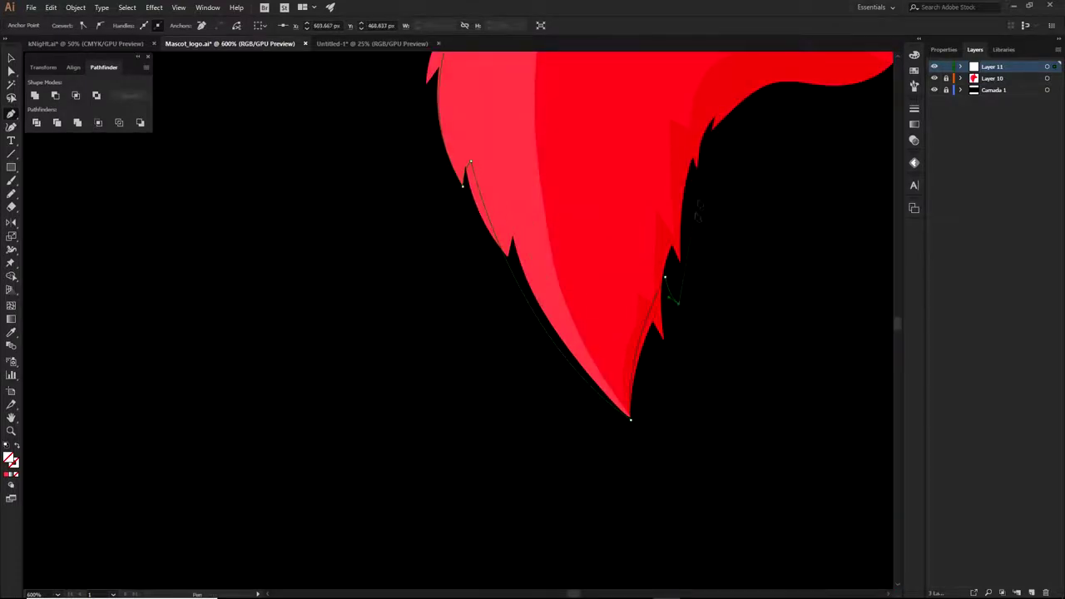
Step: Continue the Pen outline from the lower throat notch up the throat, around the snout and forehead, to the ears
{"action": "scroll", "coordinate": [694, 250], "scroll_direction": "up", "scroll_amount": 3}
{"action": "left_click_drag", "start_coordinate": [638, 317], "coordinate": [625, 343]}
{"action": "left_click_drag", "start_coordinate": [535, 519], "coordinate": [563, 491]}
{"action": "left_click_drag", "start_coordinate": [642, 350], "coordinate": [526, 490]}
{"action": "left_click", "coordinate": [667, 370], "text": "ctrl"}
{"action": "key", "text": "ctrl+z"}
{"action": "key", "text": "ctrl+z"}
{"action": "key", "text": "ctrl+shift+z"}
{"action": "key", "text": "ctrl+shift+z"}
{"action": "scroll", "coordinate": [635, 367], "scroll_direction": "down", "scroll_amount": 1}
{"action": "left_click", "coordinate": [719, 201], "text": "ctrl"}
{"action": "left_click_drag", "start_coordinate": [720, 204], "coordinate": [655, 335]}
{"action": "scroll", "coordinate": [653, 317], "scroll_direction": "up", "scroll_amount": 3}
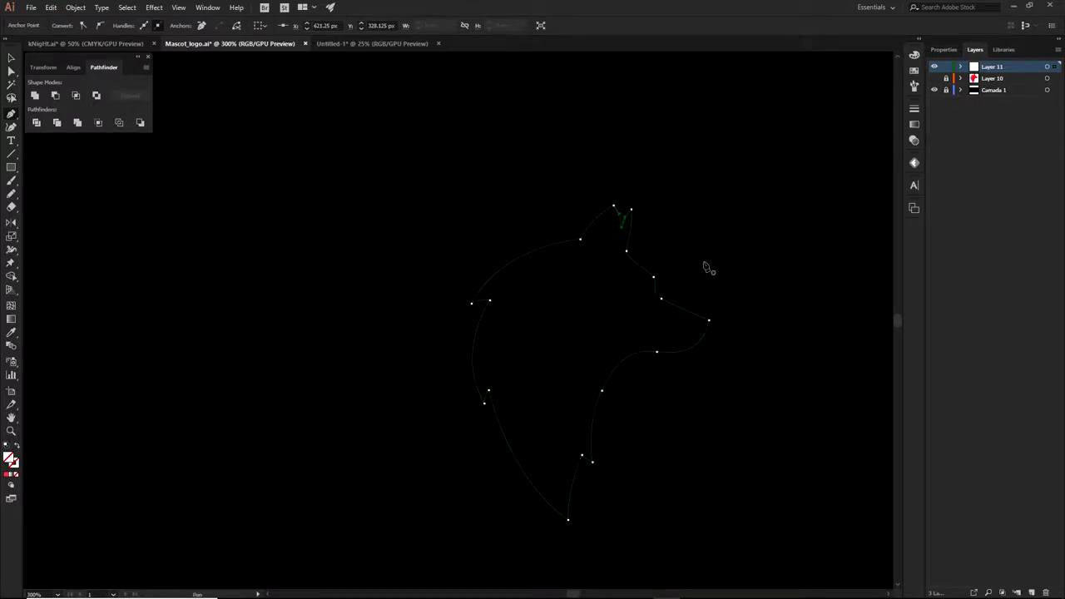
Step: Move the traced outline's lower back fur tip outward and reshape the short curve into its notch
{"action": "key", "text": "a"}
{"action": "left_click_drag", "start_coordinate": [588, 181], "coordinate": [736, 360]}
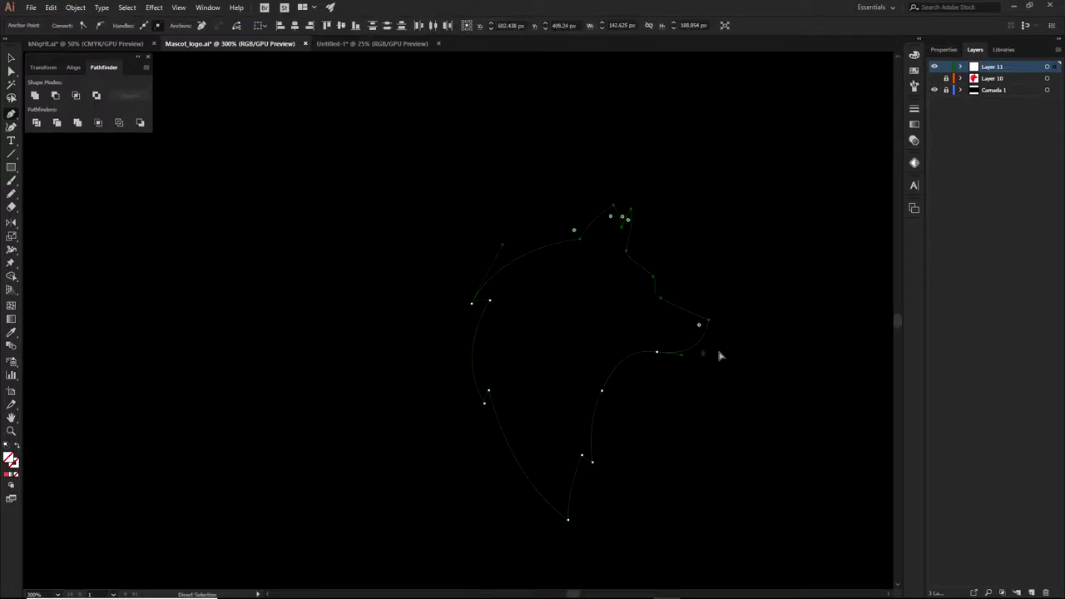
{"action": "left_click", "coordinate": [485, 407]}
{"action": "left_click", "coordinate": [484, 404]}
{"action": "scroll", "coordinate": [484, 403], "scroll_direction": "up", "scroll_amount": 3}
{"action": "left_click_drag", "start_coordinate": [485, 406], "coordinate": [470, 408]}
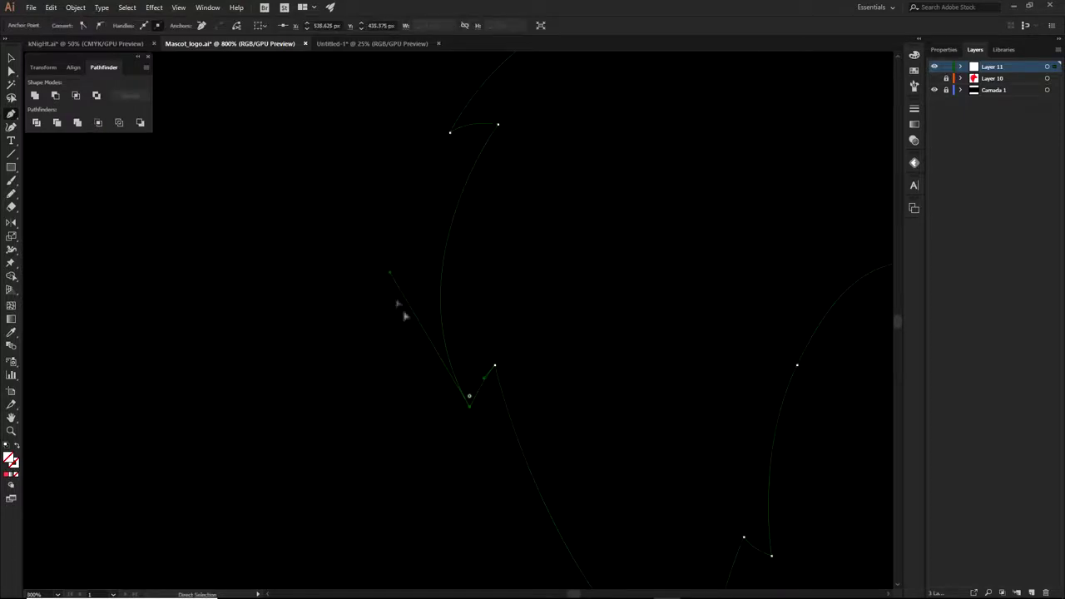
{"action": "scroll", "coordinate": [492, 368], "scroll_direction": "up", "scroll_amount": 2}
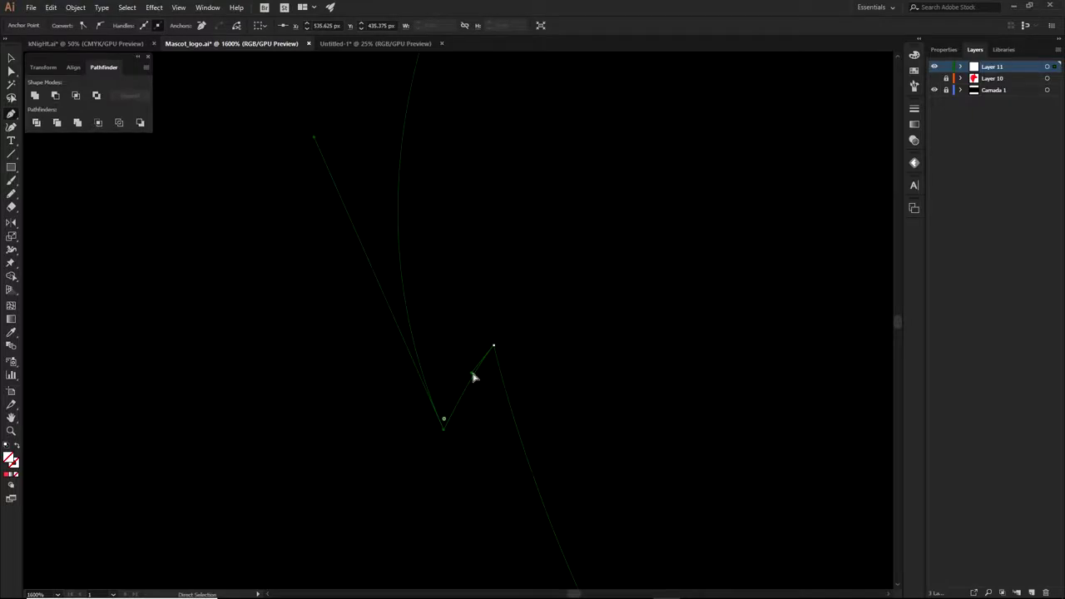
{"action": "left_click_drag", "start_coordinate": [472, 377], "coordinate": [460, 375]}
{"action": "scroll", "coordinate": [466, 372], "scroll_direction": "down", "scroll_amount": 4}
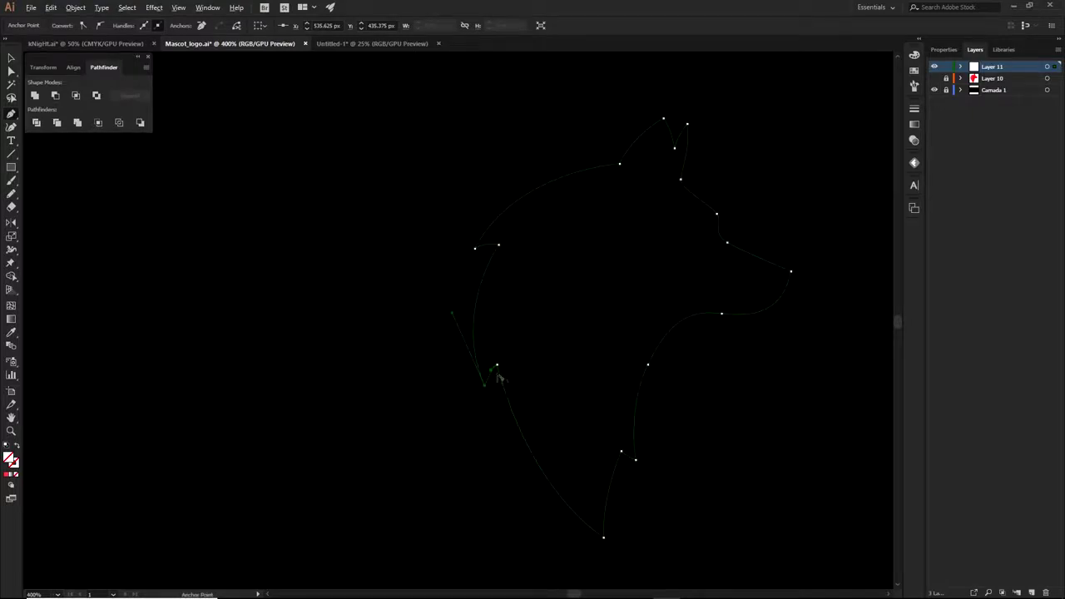
Step: Fill the traced wolf outline with red FF4A4A and deselect it
{"action": "scroll", "coordinate": [538, 383], "scroll_direction": "down", "scroll_amount": 1}
{"action": "left_click", "coordinate": [7, 474]}
{"action": "key", "text": "a"}
{"action": "left_click", "coordinate": [222, 382]}
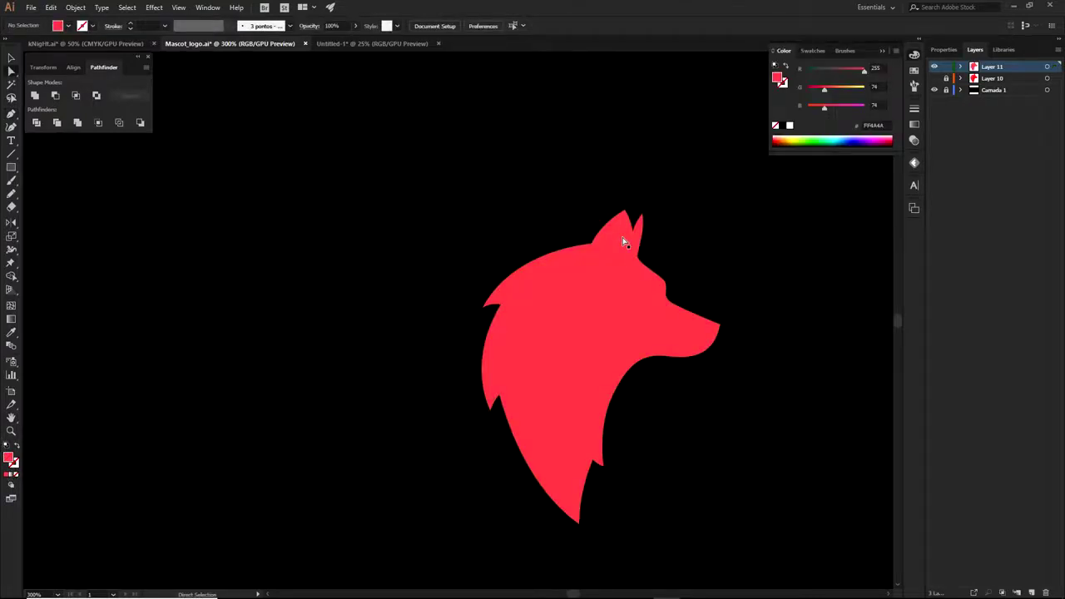
Step: Reshape the curve between the lower throat notch and the mane's bottom tip with the notch anchor's handle, then deselect
{"action": "scroll", "coordinate": [586, 478], "scroll_direction": "up", "scroll_amount": 3}
{"action": "left_click", "coordinate": [588, 492]}
{"action": "left_click_drag", "start_coordinate": [609, 458], "coordinate": [624, 392]}
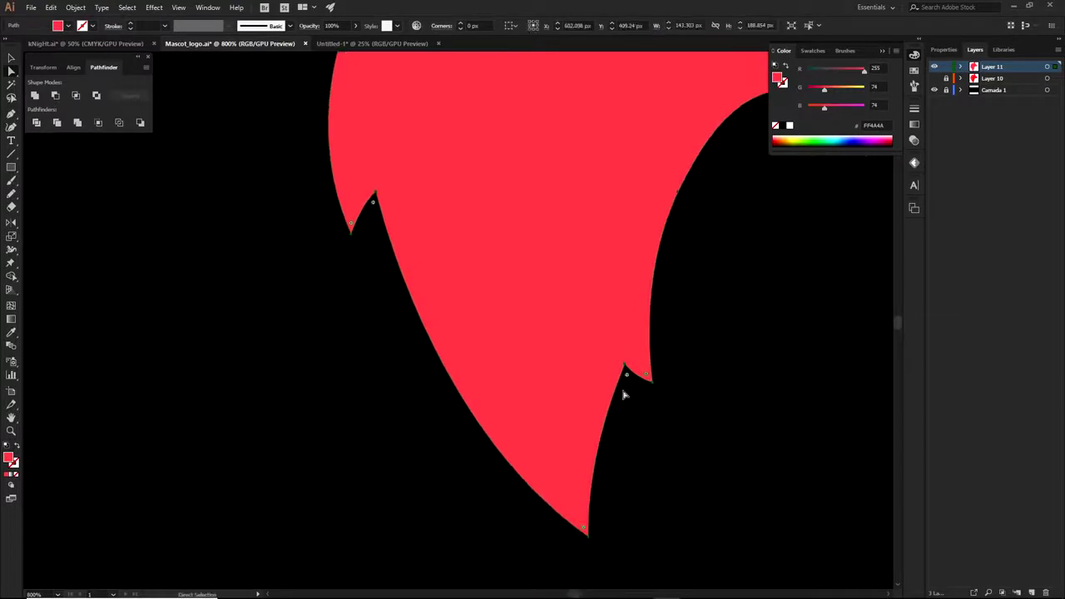
{"action": "left_click", "coordinate": [626, 371]}
{"action": "left_click_drag", "start_coordinate": [585, 469], "coordinate": [580, 452]}
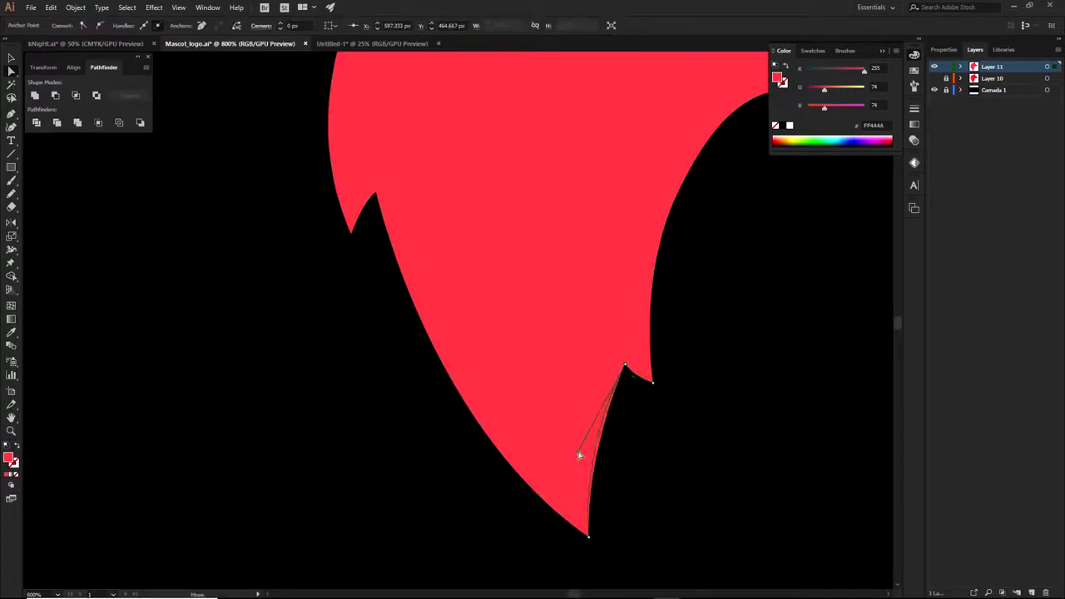
{"action": "left_click", "coordinate": [670, 413]}
{"action": "scroll", "coordinate": [682, 405], "scroll_direction": "down", "scroll_amount": 3}
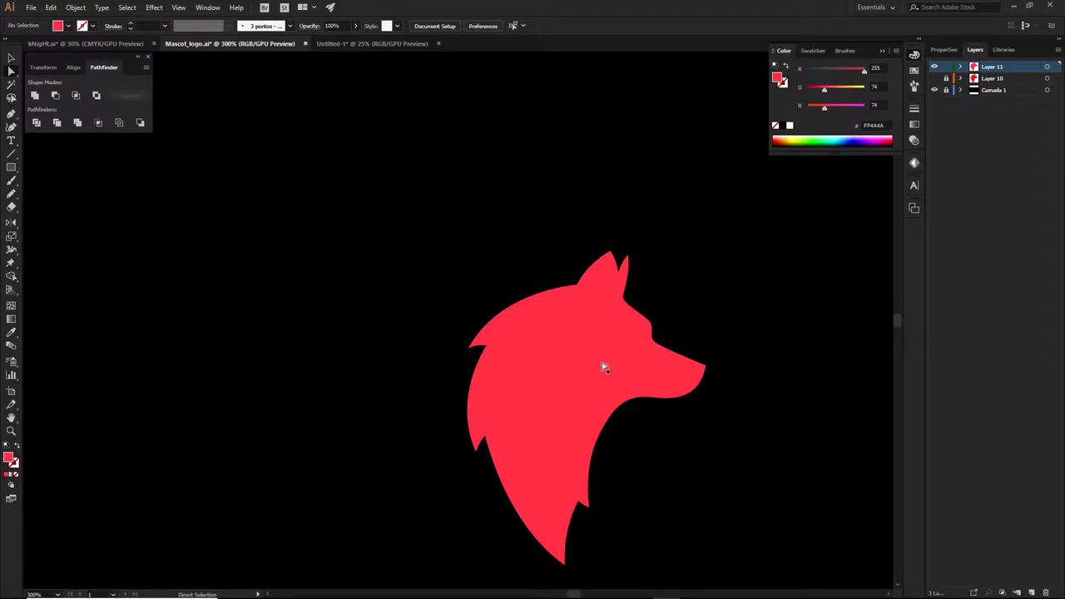
Step: Create a new layer above Layer 11 and start a Pen outline offset outside the rear ear, curving down to its base
{"action": "left_click", "coordinate": [1032, 592]}
{"action": "scroll", "coordinate": [574, 238], "scroll_direction": "up", "scroll_amount": 1}
{"action": "left_click_drag", "start_coordinate": [639, 244], "coordinate": [713, 238]}
{"action": "scroll", "coordinate": [713, 238], "scroll_direction": "up", "scroll_amount": 2}
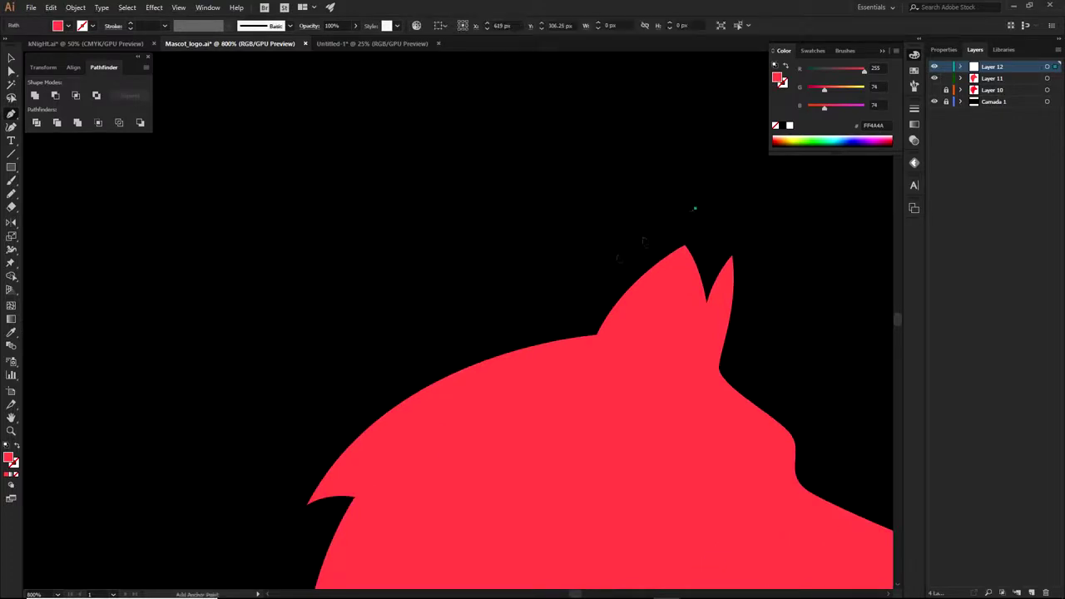
{"action": "scroll", "coordinate": [698, 249], "scroll_direction": "down", "scroll_amount": 2}
{"action": "left_click", "coordinate": [782, 237]}
{"action": "left_click_drag", "start_coordinate": [719, 294], "coordinate": [694, 331]}
{"action": "left_click_drag", "start_coordinate": [719, 294], "coordinate": [804, 201]}
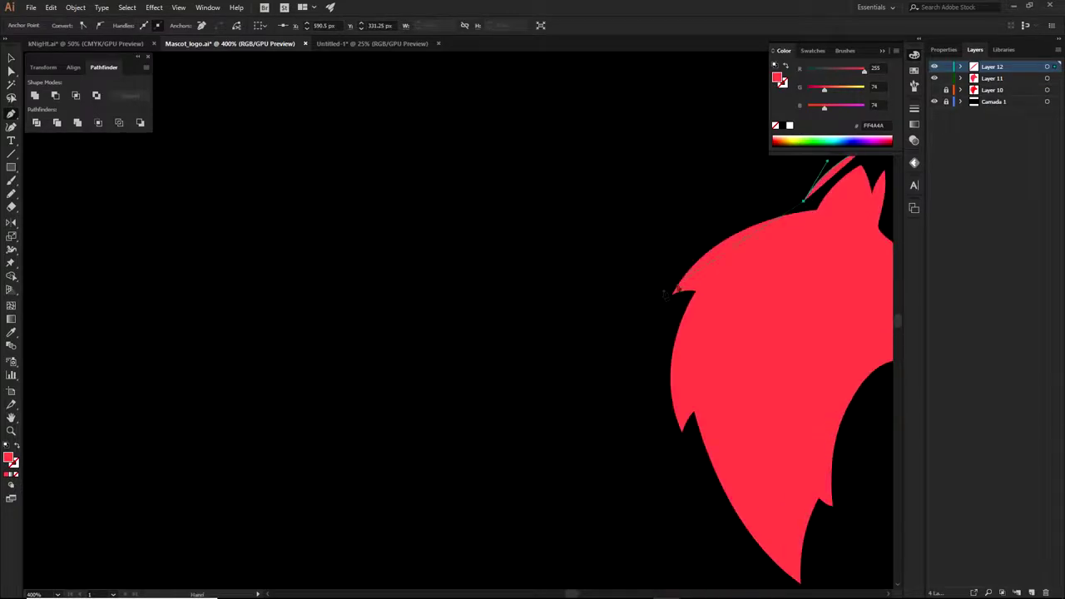
Step: Extend the offset outline over the back of the head to the first fur tip and raise the ear-base anchor slightly
{"action": "left_click_drag", "start_coordinate": [634, 322], "coordinate": [578, 438]}
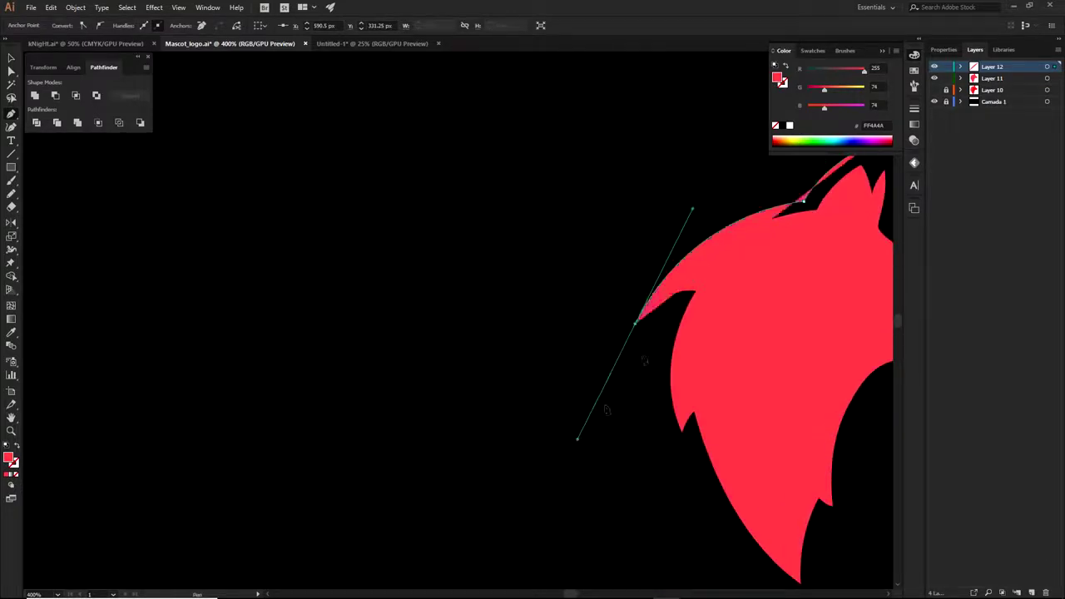
{"action": "left_click", "coordinate": [804, 204]}
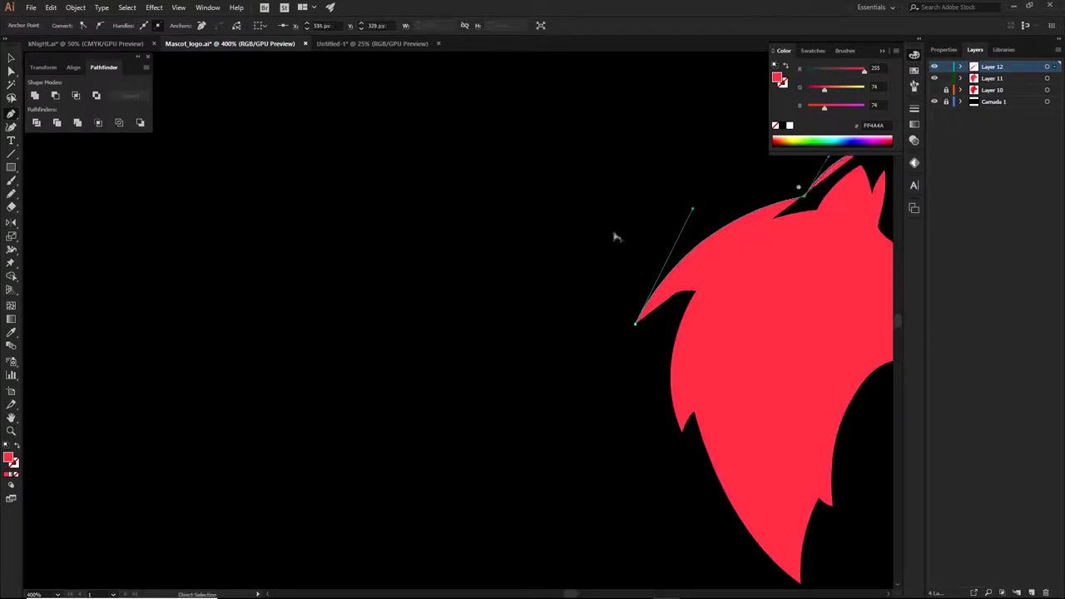
{"action": "left_click_drag", "start_coordinate": [699, 214], "coordinate": [765, 237]}
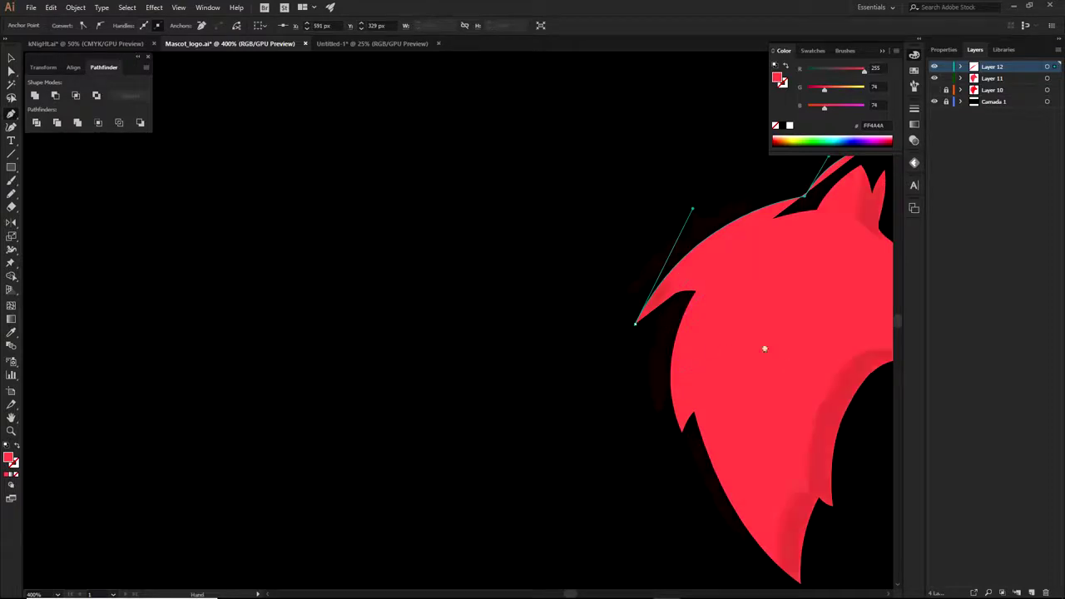
{"action": "left_click_drag", "start_coordinate": [782, 359], "coordinate": [665, 367]}
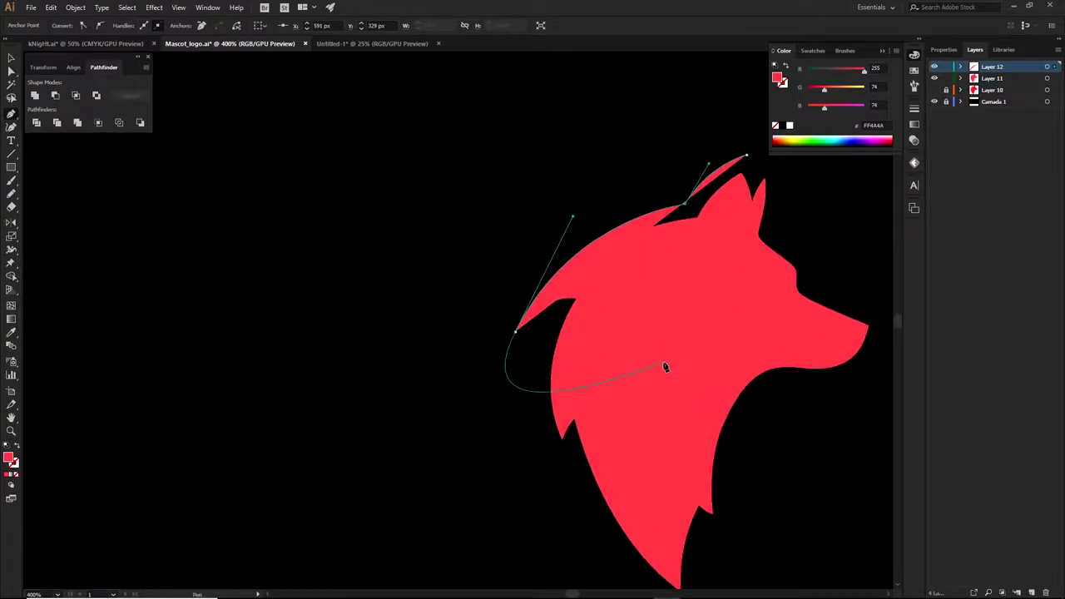
Step: Set the offset outline's fill to none and draw the short underside curve of the first back fur tip
{"action": "left_click", "coordinate": [17, 474]}
{"action": "left_click_drag", "start_coordinate": [513, 332], "coordinate": [571, 561]}
{"action": "left_click", "coordinate": [512, 329]}
{"action": "key", "text": "ctrl+z"}
{"action": "left_click_drag", "start_coordinate": [563, 513], "coordinate": [597, 570]}
{"action": "key", "text": "ctrl+z"}
{"action": "left_click_drag", "start_coordinate": [567, 468], "coordinate": [592, 505]}
{"action": "left_click", "coordinate": [573, 444]}
{"action": "key", "text": "ctrl+z"}
{"action": "key", "text": "ctrl+z"}
Step: Curve the offset outline down to the second back fur tip, adjust its bend, and add the short curve into the next notch
{"action": "left_click_drag", "start_coordinate": [561, 515], "coordinate": [609, 448]}
{"action": "left_click_drag", "start_coordinate": [602, 255], "coordinate": [615, 425]}
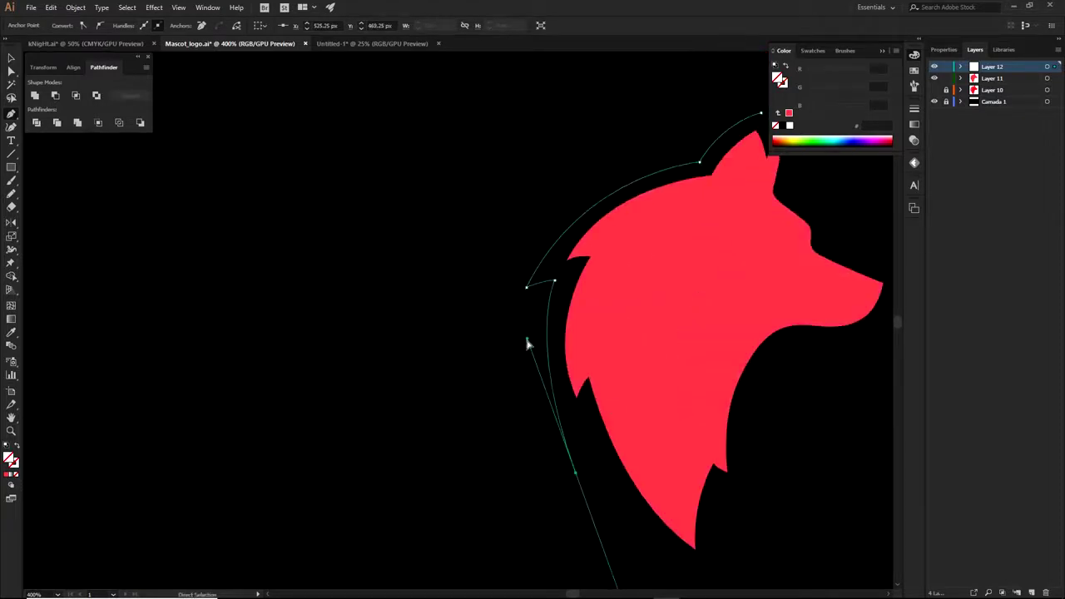
{"action": "mouse_move", "coordinate": [528, 338]}
{"action": "left_mouse_down"}
{"action": "mouse_move", "coordinate": [585, 397]}
{"action": "mouse_move", "coordinate": [518, 352]}
{"action": "left_mouse_up"}
{"action": "left_click", "coordinate": [576, 474]}
{"action": "left_click_drag", "start_coordinate": [587, 432], "coordinate": [603, 421]}
{"action": "left_click", "coordinate": [586, 434]}
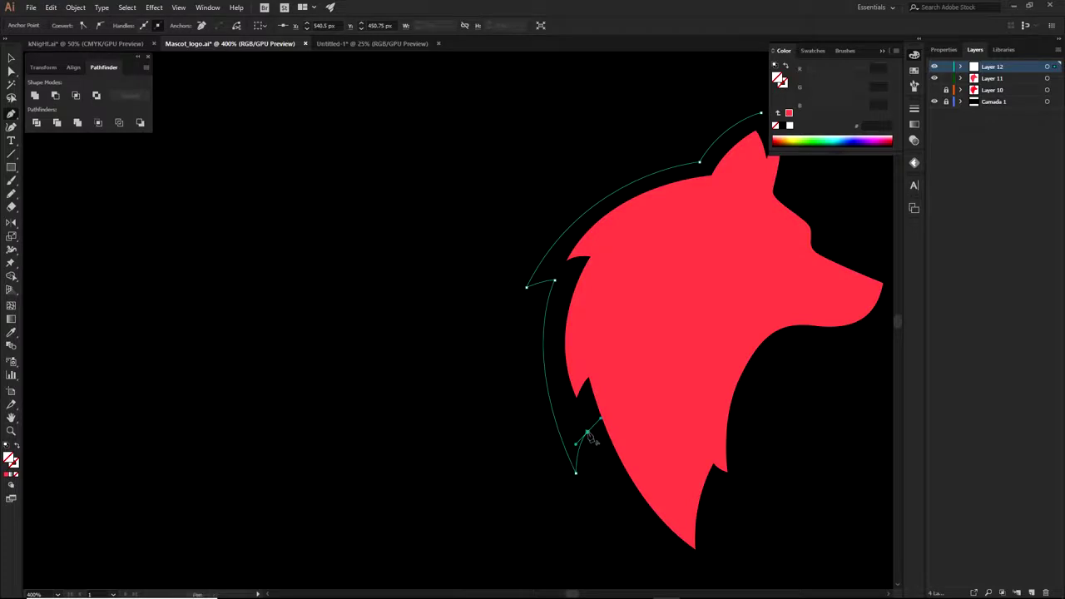
Step: Extend the offset outline to the mane's bottom tip, then reposition the second fur tip and bottom tip anchors
{"action": "left_click_drag", "start_coordinate": [638, 480], "coordinate": [726, 533]}
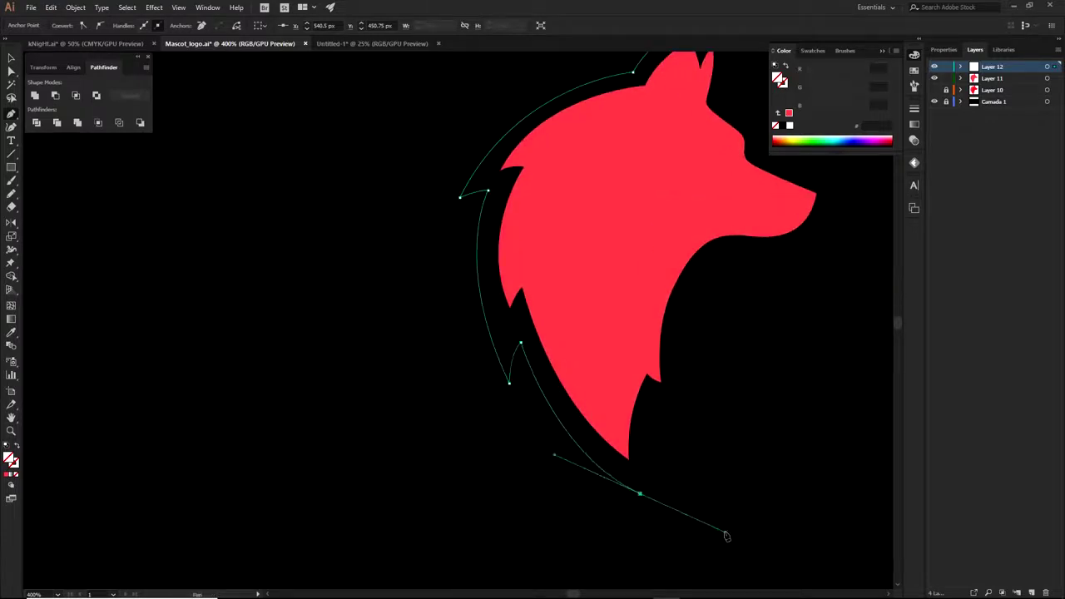
{"action": "left_click_drag", "start_coordinate": [715, 468], "coordinate": [681, 475]}
{"action": "left_click_drag", "start_coordinate": [476, 391], "coordinate": [473, 396]}
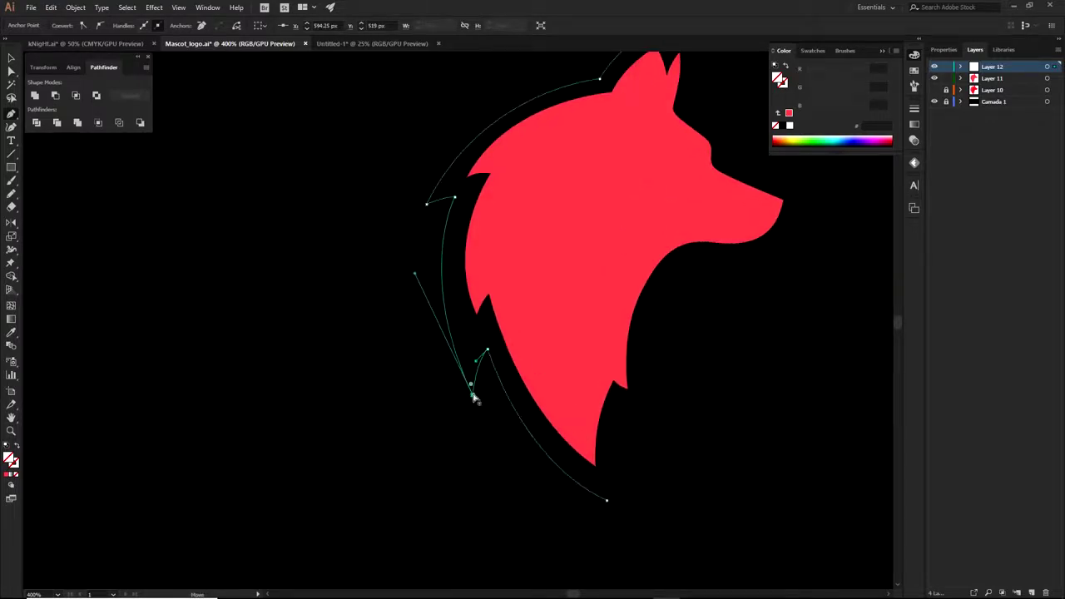
{"action": "left_click", "coordinate": [607, 500]}
{"action": "left_click_drag", "start_coordinate": [606, 500], "coordinate": [613, 503]}
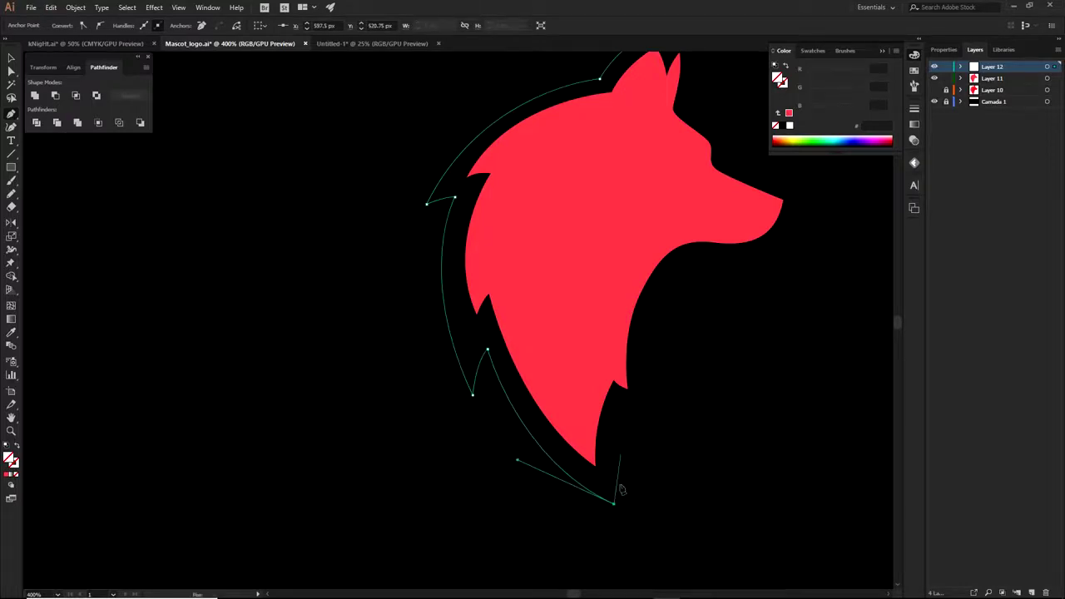
Step: Curve the offset outline up from the bottom tip to the throat notch and out to the throat fur tip
{"action": "mouse_move", "coordinate": [632, 409]}
{"action": "left_mouse_down"}
{"action": "mouse_move", "coordinate": [654, 381]}
{"action": "mouse_move", "coordinate": [627, 410]}
{"action": "left_mouse_up"}
{"action": "left_click", "coordinate": [632, 408]}
{"action": "left_click_drag", "start_coordinate": [614, 504], "coordinate": [618, 500]}
{"action": "left_click_drag", "start_coordinate": [607, 440], "coordinate": [610, 446]}
{"action": "left_click_drag", "start_coordinate": [642, 418], "coordinate": [555, 445]}
{"action": "left_click", "coordinate": [643, 418]}
Step: Continue the offset outline up the throat, under the jaw and around the nose, repositioning the throat tip and jaw anchors
{"action": "left_click_drag", "start_coordinate": [594, 292], "coordinate": [648, 249]}
{"action": "left_click_drag", "start_coordinate": [555, 445], "coordinate": [559, 448]}
{"action": "left_click", "coordinate": [595, 294], "text": "ctrl"}
{"action": "left_click_drag", "start_coordinate": [595, 294], "coordinate": [589, 298]}
{"action": "left_click_drag", "start_coordinate": [590, 297], "coordinate": [675, 285]}
{"action": "left_click", "coordinate": [718, 220]}
{"action": "left_click_drag", "start_coordinate": [667, 212], "coordinate": [623, 250]}
{"action": "left_click_drag", "start_coordinate": [630, 225], "coordinate": [583, 302]}
Step: Extend the offset outline over the forehead to the front ear's tip, fine-tuning the brow and ear anchors
{"action": "scroll", "coordinate": [632, 316], "scroll_direction": "up", "scroll_amount": 2}
{"action": "left_click_drag", "start_coordinate": [645, 379], "coordinate": [669, 387]}
{"action": "left_click_drag", "start_coordinate": [549, 272], "coordinate": [574, 295]}
{"action": "left_click_drag", "start_coordinate": [573, 199], "coordinate": [557, 156]}
{"action": "left_click", "coordinate": [573, 199]}
{"action": "left_click_drag", "start_coordinate": [566, 342], "coordinate": [577, 341]}
{"action": "left_click_drag", "start_coordinate": [636, 395], "coordinate": [642, 391]}
{"action": "left_click_drag", "start_coordinate": [574, 199], "coordinate": [572, 193]}
Step: Draw the offset outline's notch between the ears and close the path at the rear ear's tip
{"action": "left_click_drag", "start_coordinate": [543, 231], "coordinate": [538, 245]}
{"action": "left_click", "coordinate": [542, 231]}
{"action": "left_click_drag", "start_coordinate": [525, 192], "coordinate": [518, 177]}
Step: Fine-tune the closed offset outline's anchors and handles along the forehead and the front ear's base
{"action": "key", "text": "a"}
{"action": "left_click_drag", "start_coordinate": [577, 342], "coordinate": [581, 342]}
{"action": "left_click_drag", "start_coordinate": [589, 238], "coordinate": [595, 240]}
{"action": "scroll", "coordinate": [668, 350], "scroll_direction": "down", "scroll_amount": 2}
{"action": "scroll", "coordinate": [628, 342], "scroll_direction": "up", "scroll_amount": 1}
{"action": "left_click_drag", "start_coordinate": [626, 342], "coordinate": [626, 330]}
{"action": "scroll", "coordinate": [745, 416], "scroll_direction": "down", "scroll_amount": 1}
{"action": "left_click_drag", "start_coordinate": [759, 430], "coordinate": [696, 263]}
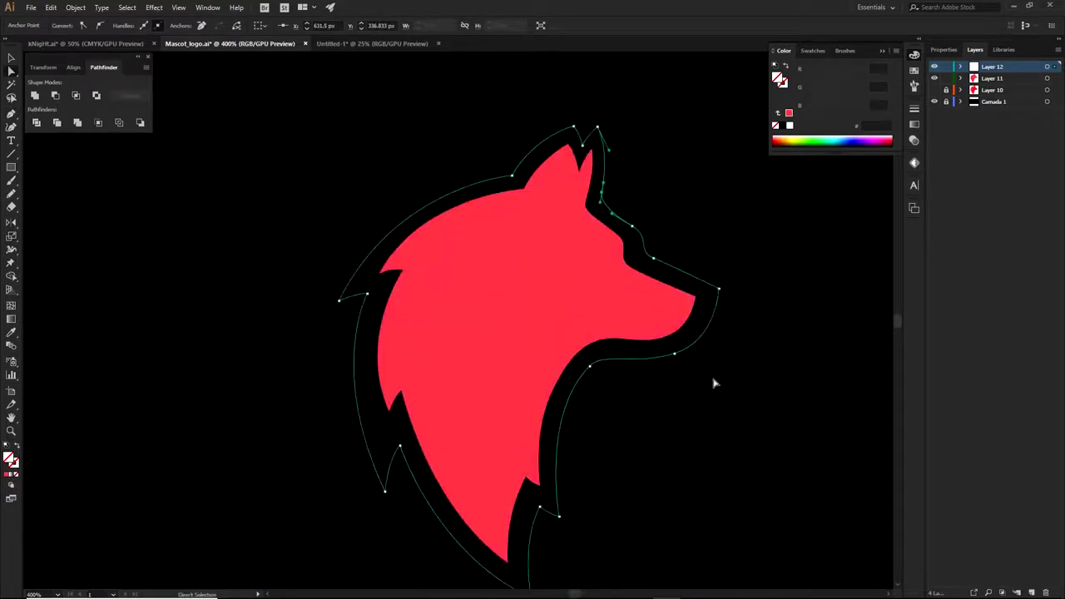
Step: Make a small correction to the offset outline near the front of the head and clear the selection
{"action": "scroll", "coordinate": [665, 450], "scroll_direction": "down", "scroll_amount": 2}
{"action": "scroll", "coordinate": [621, 342], "scroll_direction": "up", "scroll_amount": 2}
{"action": "left_click", "coordinate": [557, 253]}
{"action": "scroll", "coordinate": [559, 254], "scroll_direction": "up", "scroll_amount": 2}
{"action": "left_click_drag", "start_coordinate": [568, 256], "coordinate": [566, 252]}
{"action": "scroll", "coordinate": [574, 250], "scroll_direction": "down", "scroll_amount": 2}
{"action": "scroll", "coordinate": [594, 296], "scroll_direction": "up", "scroll_amount": 3}
{"action": "left_click", "coordinate": [592, 294]}
{"action": "scroll", "coordinate": [626, 319], "scroll_direction": "down", "scroll_amount": 3}
{"action": "left_click", "coordinate": [663, 313]}
{"action": "scroll", "coordinate": [664, 288], "scroll_direction": "down", "scroll_amount": 2}
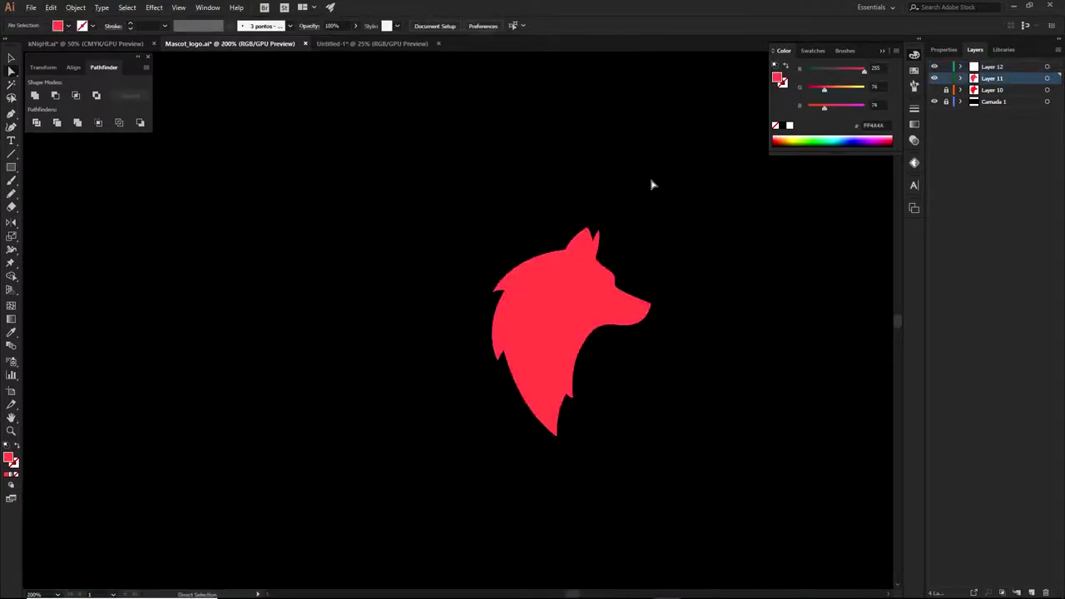
Step: Raise the curve handle of the offset outline over the back of the head and select the whole outline
{"action": "left_click_drag", "start_coordinate": [478, 174], "coordinate": [704, 431]}
{"action": "scroll", "coordinate": [578, 220], "scroll_direction": "up", "scroll_amount": 2}
{"action": "left_click", "coordinate": [543, 269]}
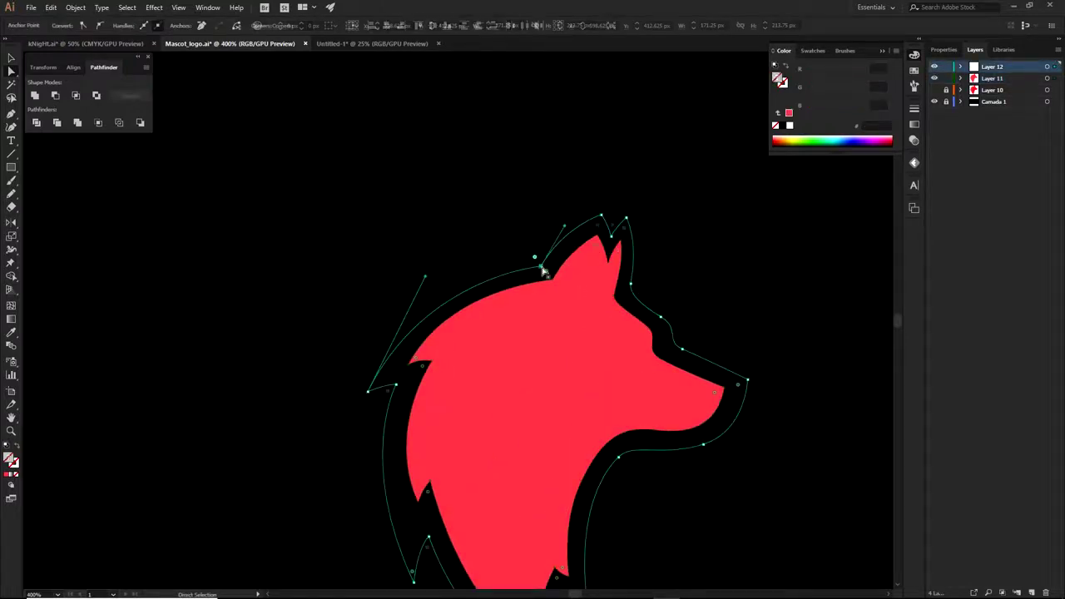
{"action": "left_click_drag", "start_coordinate": [425, 277], "coordinate": [424, 268]}
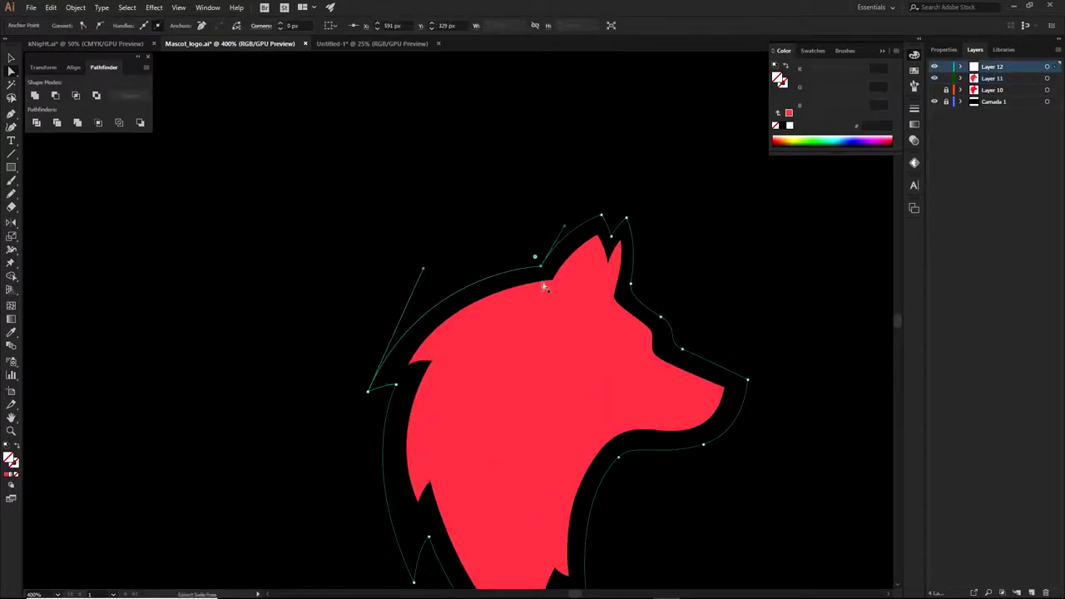
{"action": "left_click", "coordinate": [542, 267], "text": "alt"}
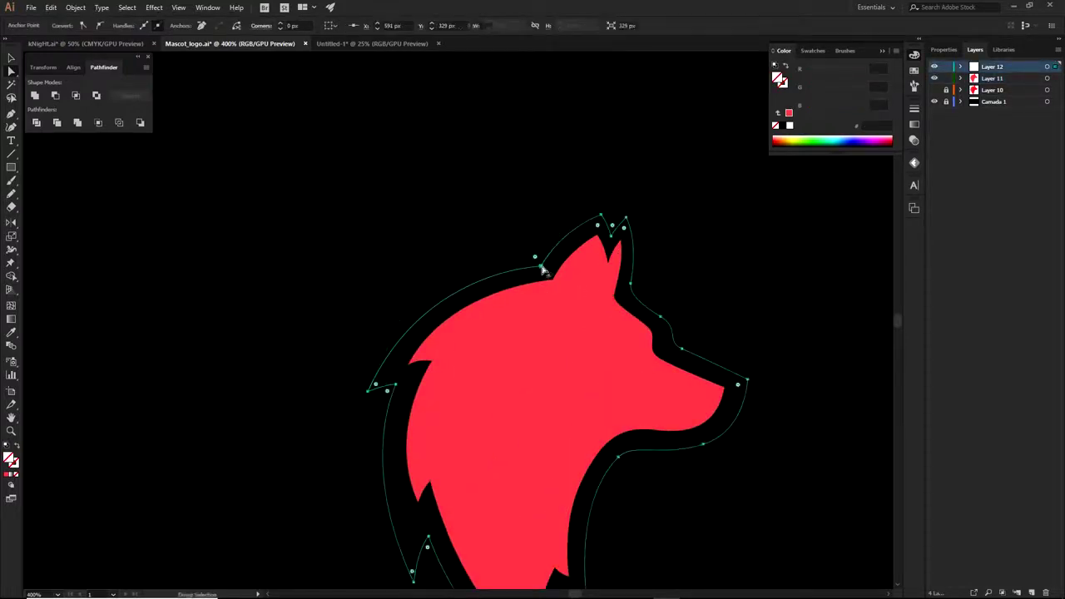
Step: Fill the offset outline with yellow D0FF2E and place Layer 12 below Layer 11, behind the red silhouette
{"action": "left_click", "coordinate": [10, 476]}
{"action": "left_click", "coordinate": [797, 138]}
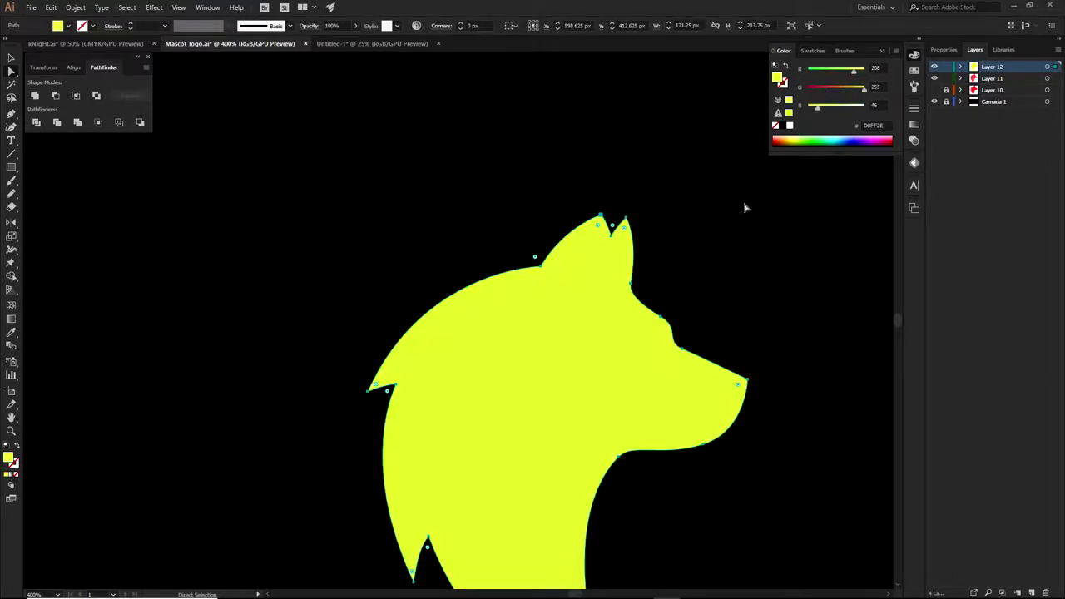
{"action": "left_click_drag", "start_coordinate": [999, 68], "coordinate": [996, 84]}
{"action": "left_click", "coordinate": [773, 234]}
{"action": "left_click_drag", "start_coordinate": [775, 353], "coordinate": [749, 240]}
{"action": "scroll", "coordinate": [756, 262], "scroll_direction": "down", "scroll_amount": 2}
{"action": "left_click_drag", "start_coordinate": [764, 298], "coordinate": [706, 364]}
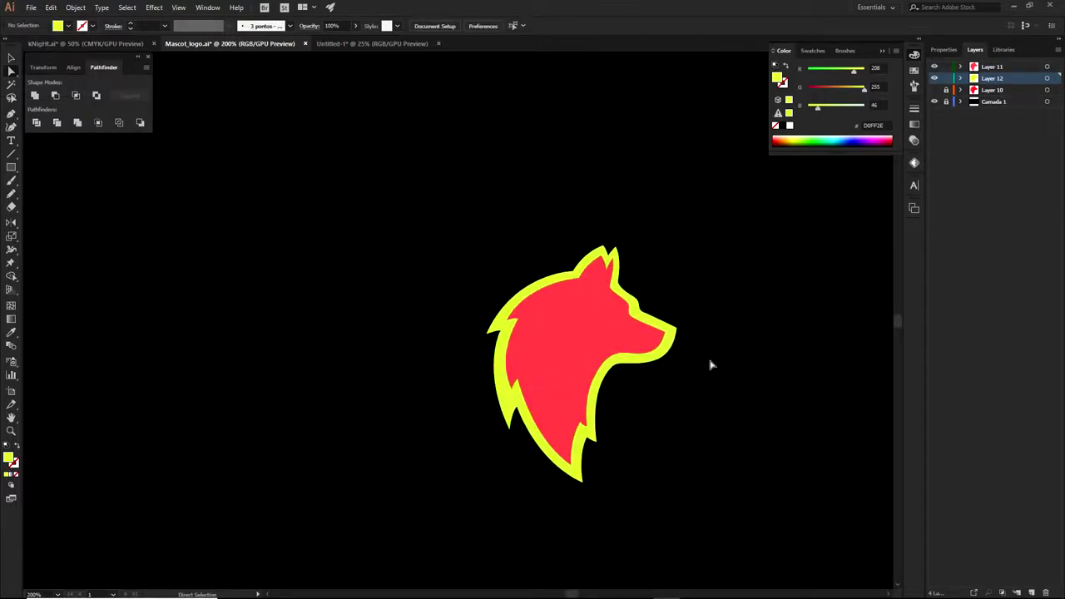
Step: Move the red silhouette off the yellow shape to view the two separately, and undo the move
{"action": "left_click_drag", "start_coordinate": [582, 336], "coordinate": [356, 321]}
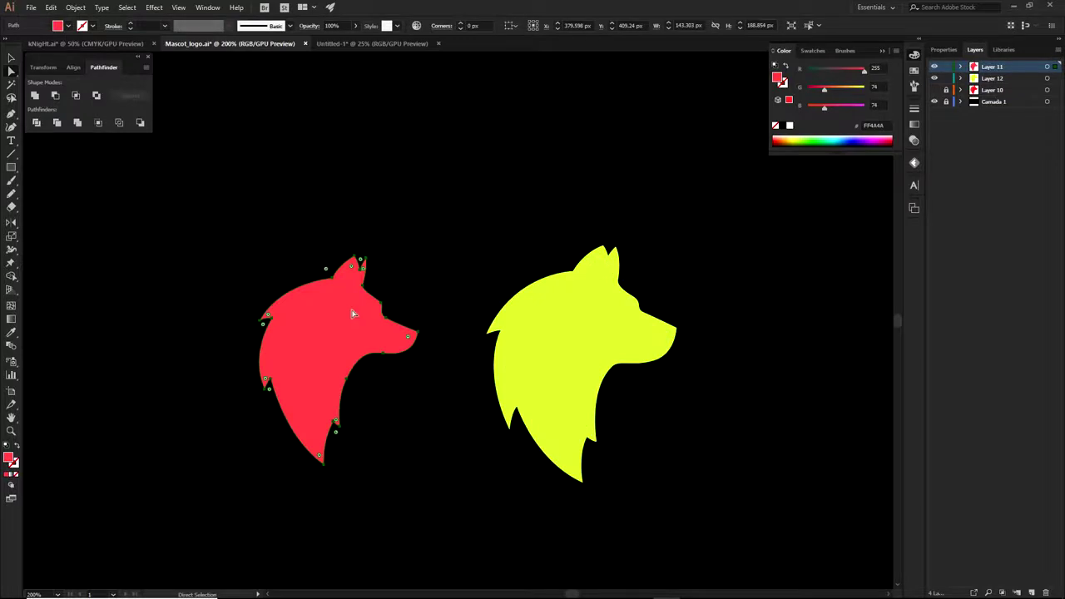
{"action": "left_click", "coordinate": [352, 46]}
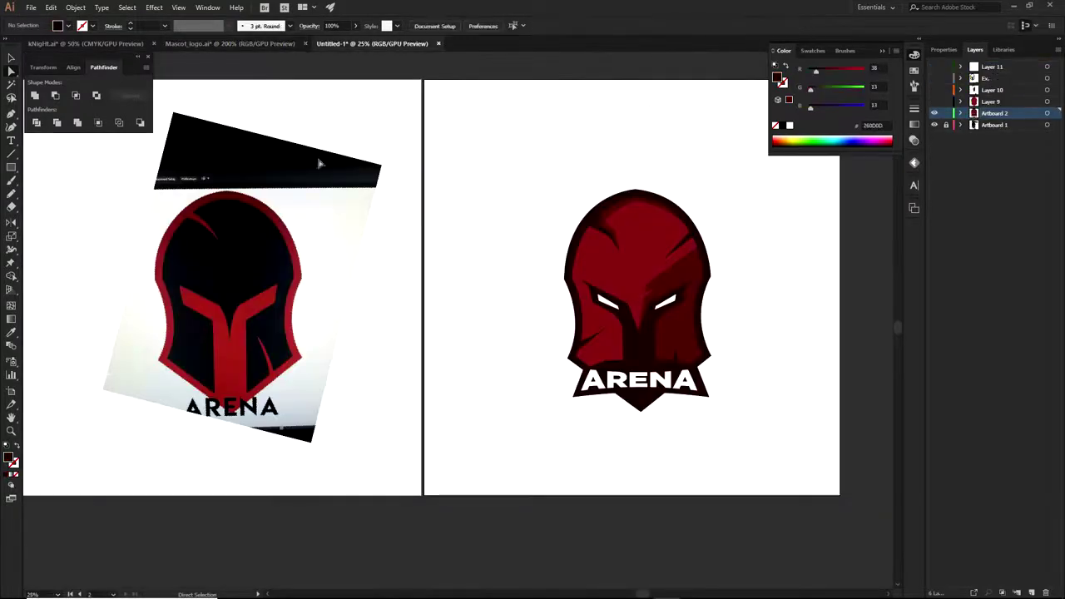
{"action": "left_click", "coordinate": [238, 45]}
{"action": "key", "text": "ctrl+z"}
{"action": "left_click", "coordinate": [498, 252]}
{"action": "left_click_drag", "start_coordinate": [670, 382], "coordinate": [643, 368]}
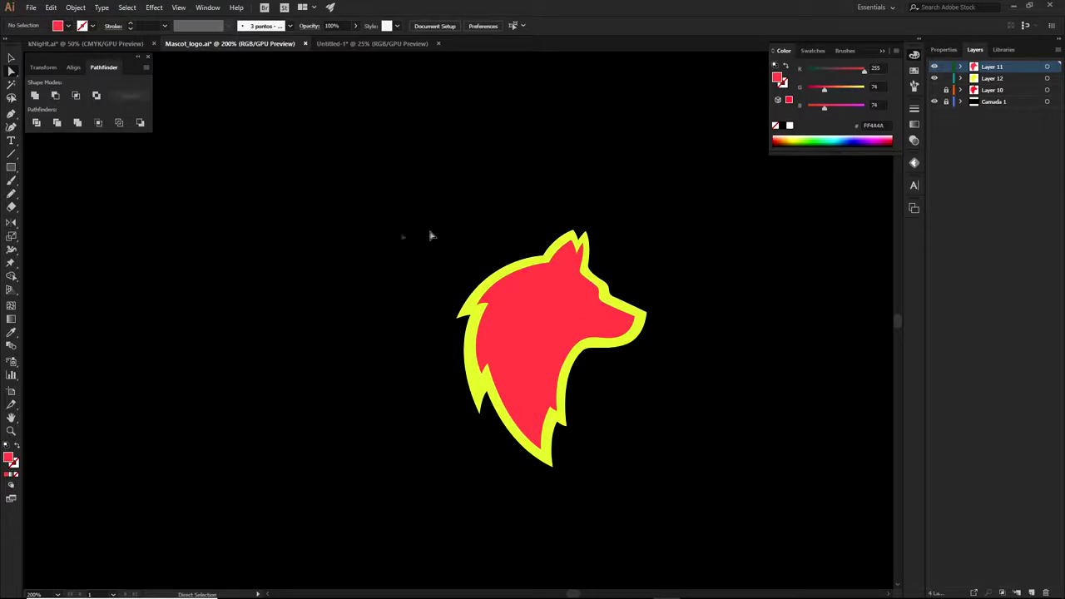
Step: Select the red silhouette and the yellow offset shape together and activate the Shape Builder tool
{"action": "left_click_drag", "start_coordinate": [340, 153], "coordinate": [792, 571]}
{"action": "left_click_drag", "start_coordinate": [795, 530], "coordinate": [794, 527]}
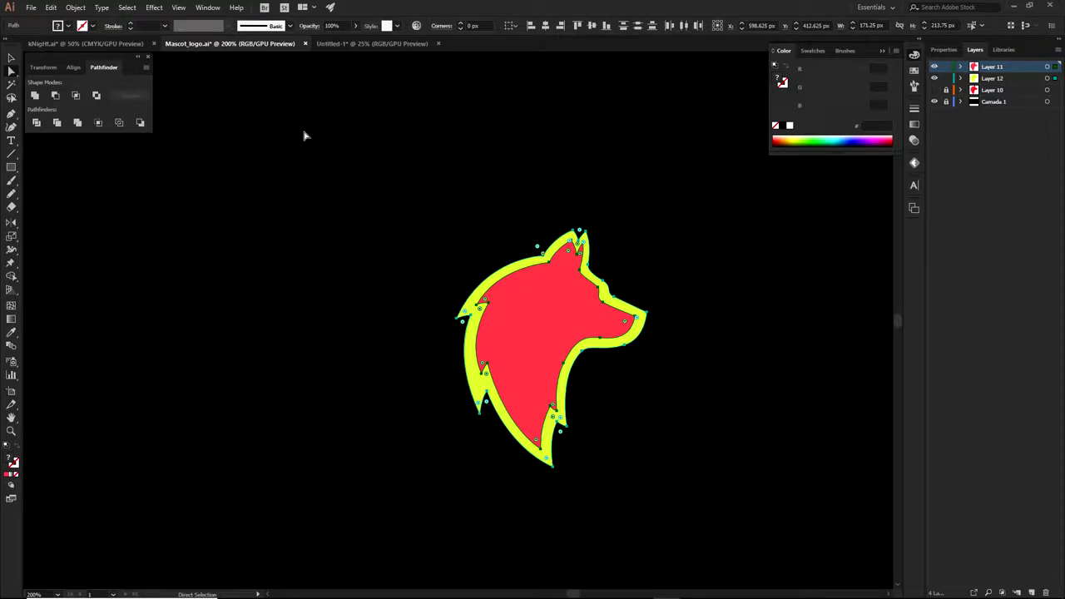
{"action": "key", "text": "ctrl"}
{"action": "left_click", "coordinate": [10, 276]}
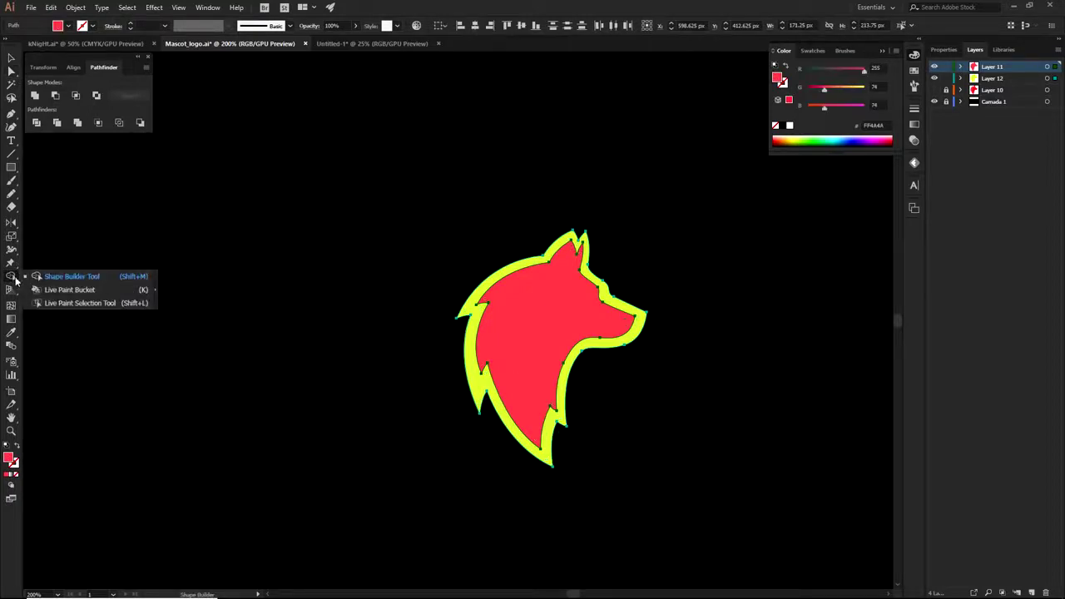
{"action": "left_click", "coordinate": [114, 277]}
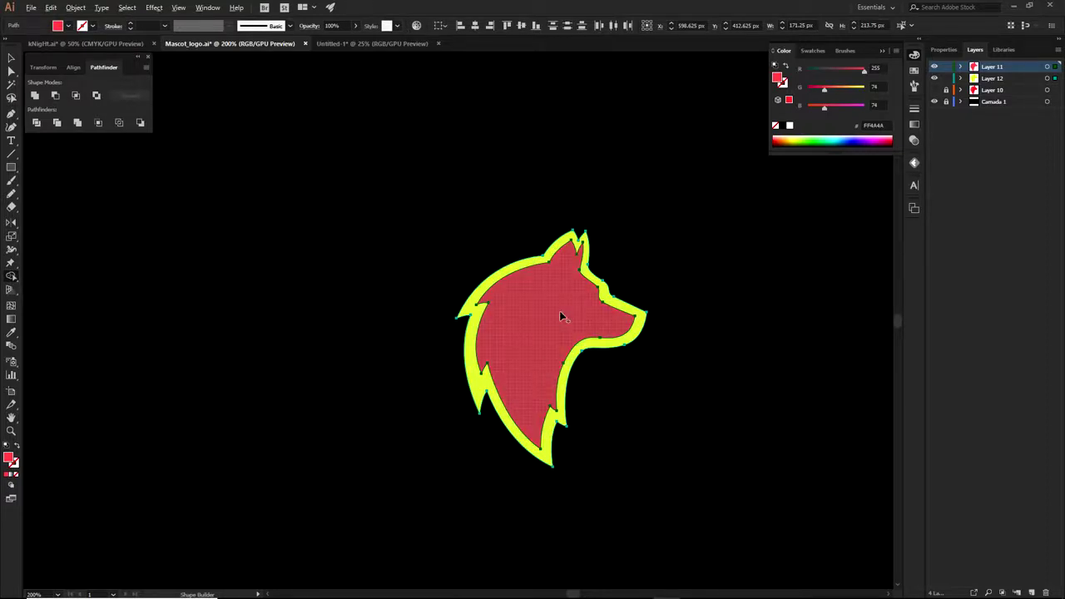
{"action": "scroll", "coordinate": [558, 318], "scroll_direction": "up", "scroll_amount": 2}
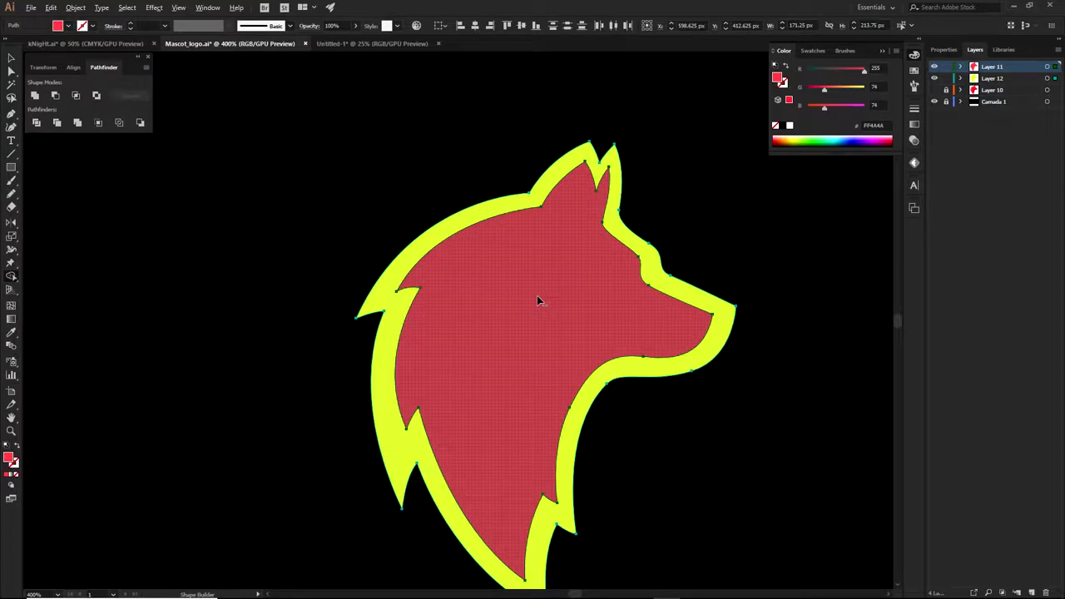
Step: Cut the inner red shape out of the yellow wolf silhouette with Shape Builder to form an outline
{"action": "left_click", "coordinate": [537, 297], "text": "alt"}
{"action": "key", "text": "a"}
{"action": "left_click", "coordinate": [662, 217]}
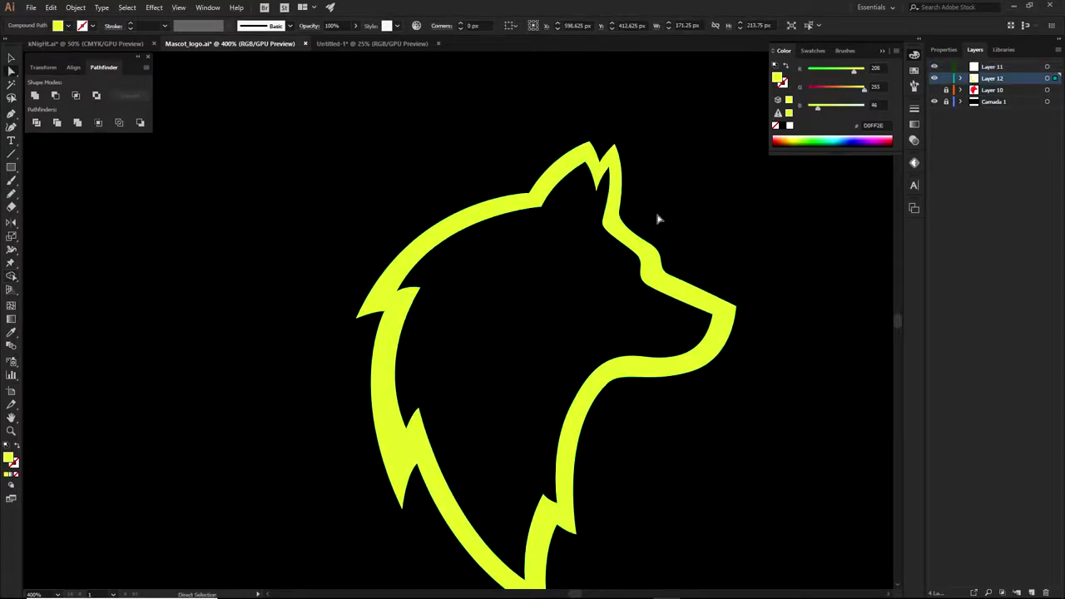
Step: Hide the black background layer Camada 1 and enlarge the wolf outline to about 310 × 386 px
{"action": "key", "text": "ctrl+1"}
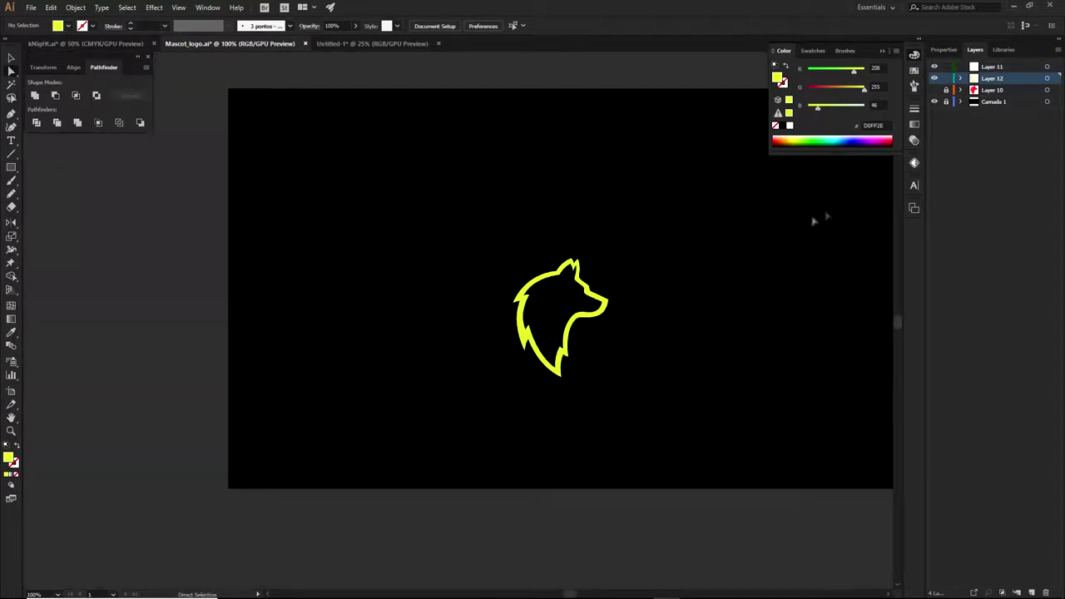
{"action": "left_click", "coordinate": [935, 102]}
{"action": "left_click_drag", "start_coordinate": [485, 231], "coordinate": [663, 435]}
{"action": "key", "text": "v"}
{"action": "left_click_drag", "start_coordinate": [609, 258], "coordinate": [743, 164]}
{"action": "key", "text": "a"}
{"action": "left_click_drag", "start_coordinate": [649, 224], "coordinate": [646, 256]}
{"action": "key", "text": "ctrl+plus"}
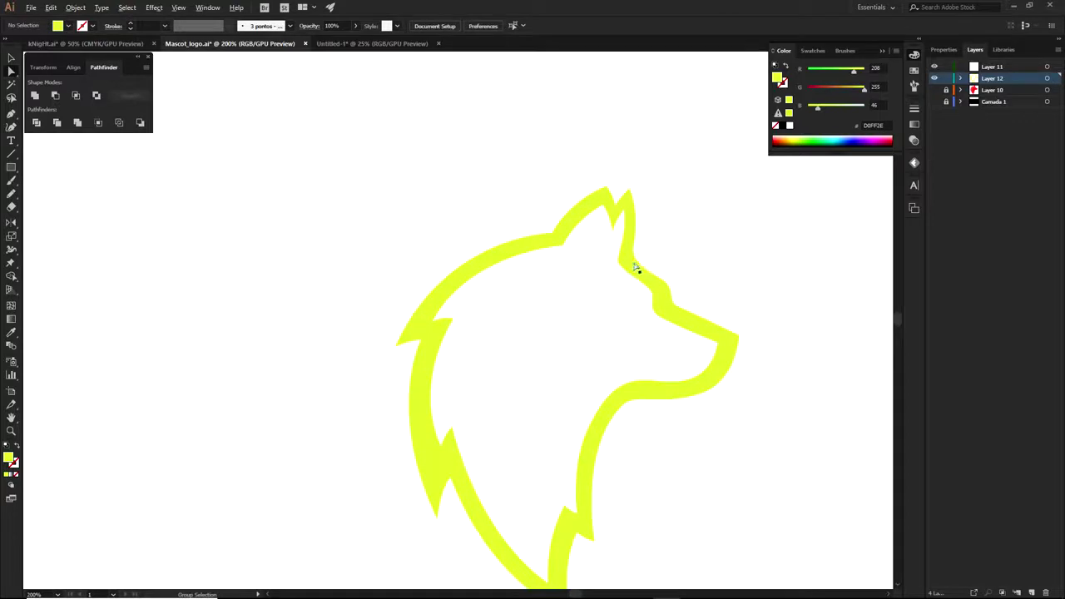
{"action": "left_click", "coordinate": [666, 255]}
{"action": "left_click_drag", "start_coordinate": [721, 295], "coordinate": [668, 263]}
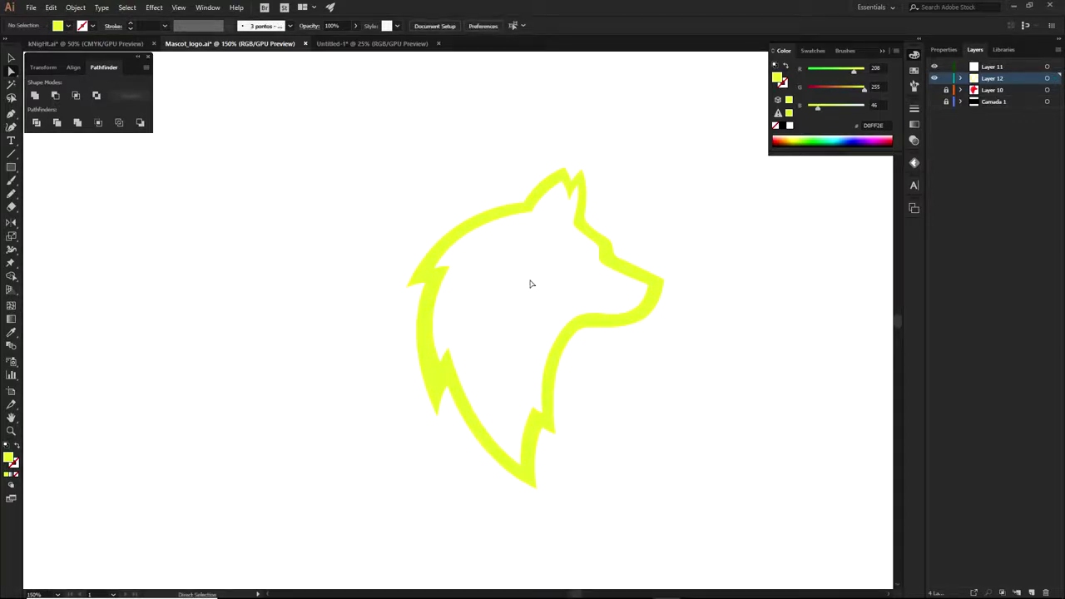
{"action": "scroll", "coordinate": [537, 182], "scroll_direction": "up", "scroll_amount": 1}
Step: Change the wolf outline's fill from yellow to near-black #101219
{"action": "left_click", "coordinate": [505, 223]}
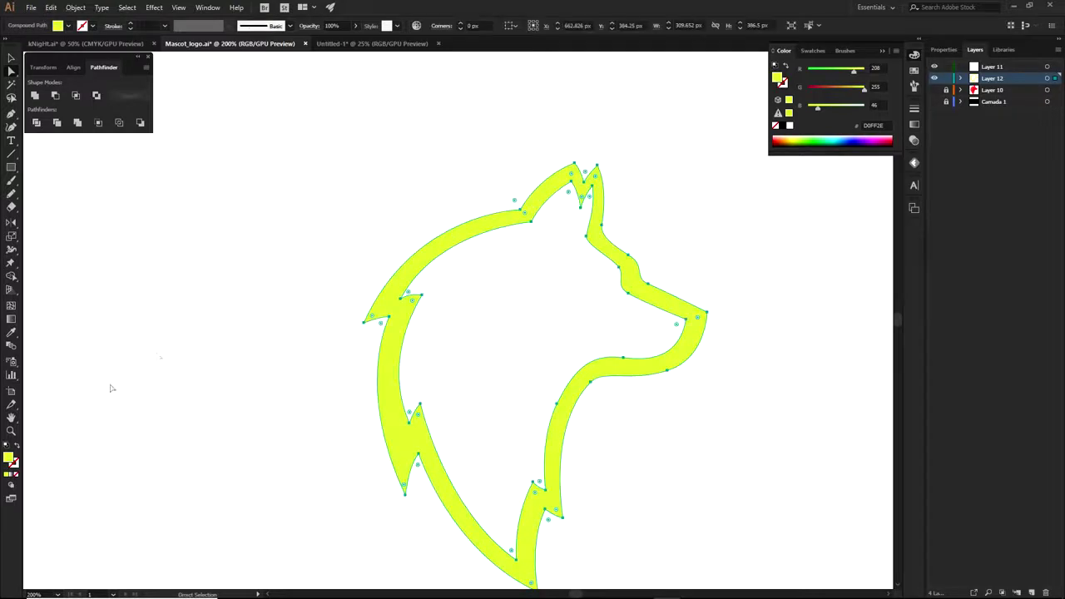
{"action": "double_click", "coordinate": [8, 457]}
{"action": "left_click", "coordinate": [454, 317]}
{"action": "left_click", "coordinate": [351, 389]}
{"action": "left_click", "coordinate": [559, 266]}
{"action": "key", "text": "ctrl+shift+a"}
{"action": "key", "text": "ctrl+1"}
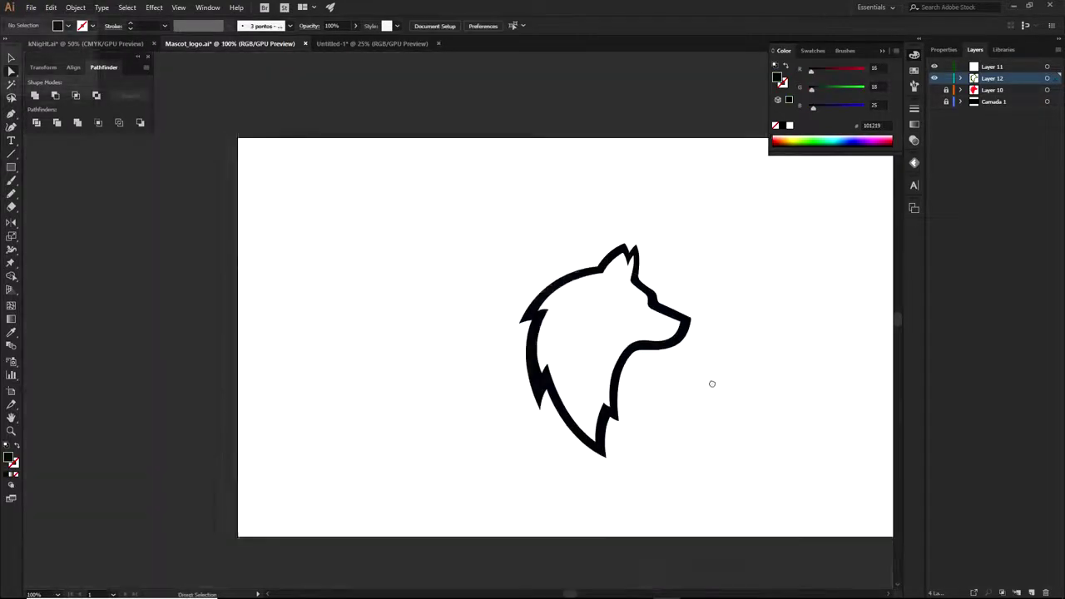
{"action": "left_click_drag", "start_coordinate": [704, 406], "coordinate": [696, 386]}
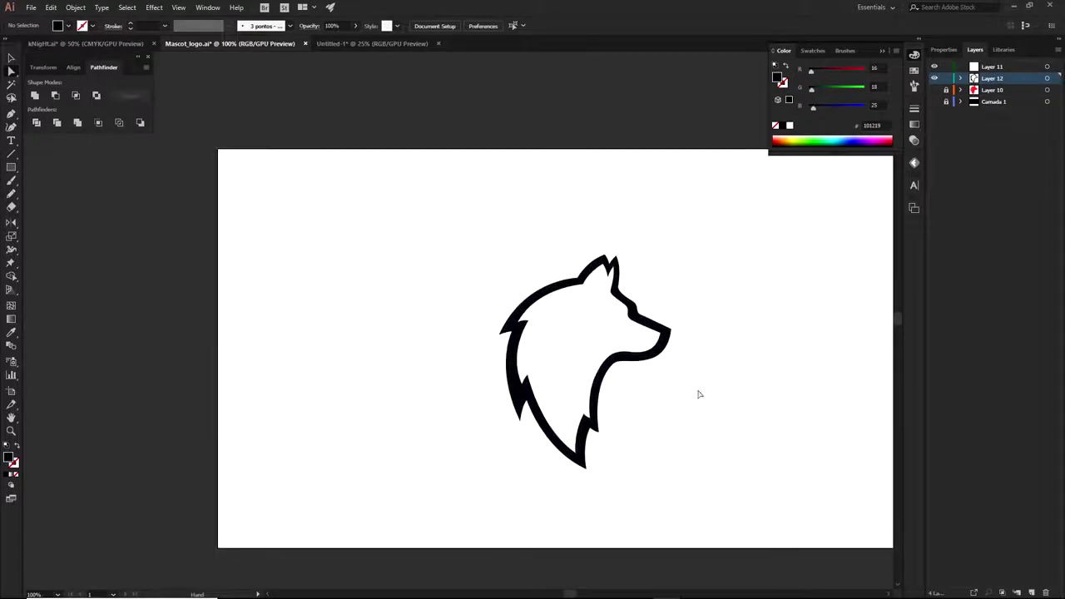
Step: Show and unlock Layer 10, and scale and position its red wolf artwork to fit inside the black outline
{"action": "left_click", "coordinate": [933, 90]}
{"action": "left_click", "coordinate": [946, 90]}
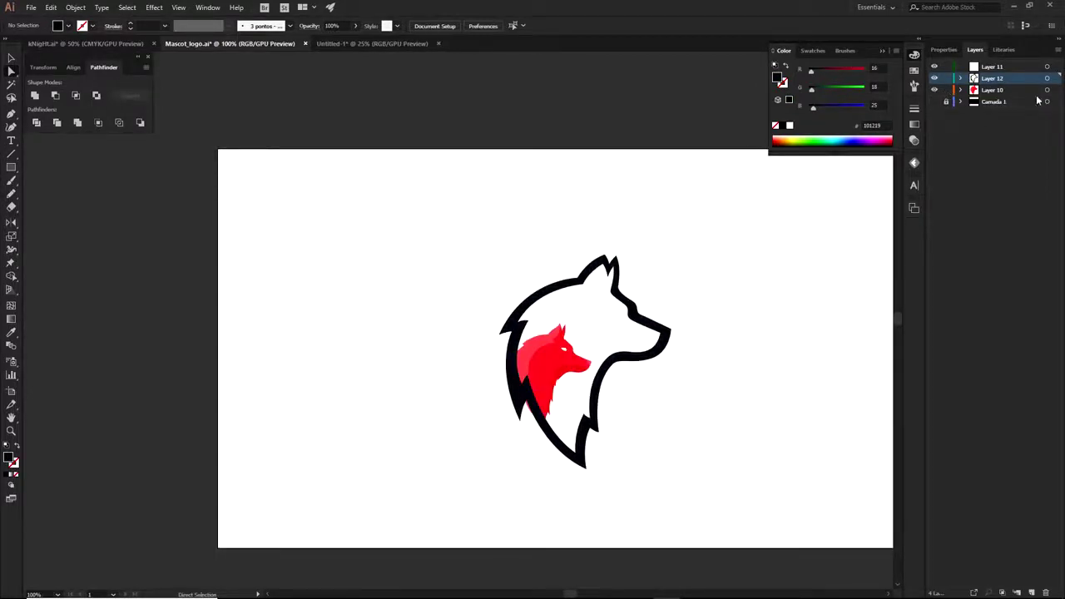
{"action": "left_click", "coordinate": [1047, 90]}
{"action": "left_click_drag", "start_coordinate": [592, 322], "coordinate": [667, 233]}
{"action": "left_click_drag", "start_coordinate": [589, 300], "coordinate": [592, 328]}
{"action": "left_click", "coordinate": [673, 276]}
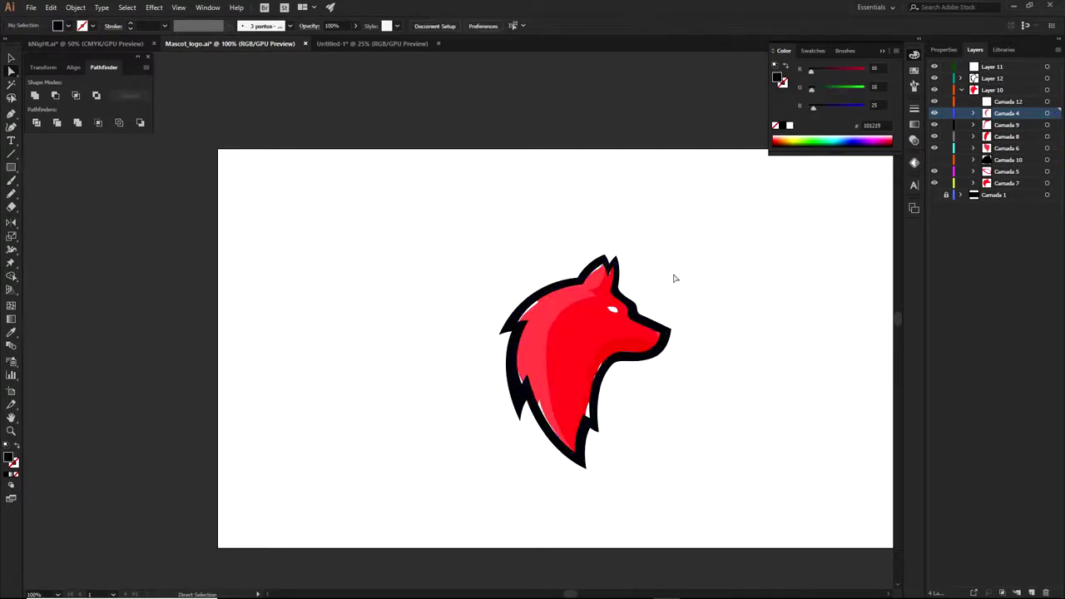
{"action": "scroll", "coordinate": [646, 305], "scroll_direction": "up", "scroll_amount": 1}
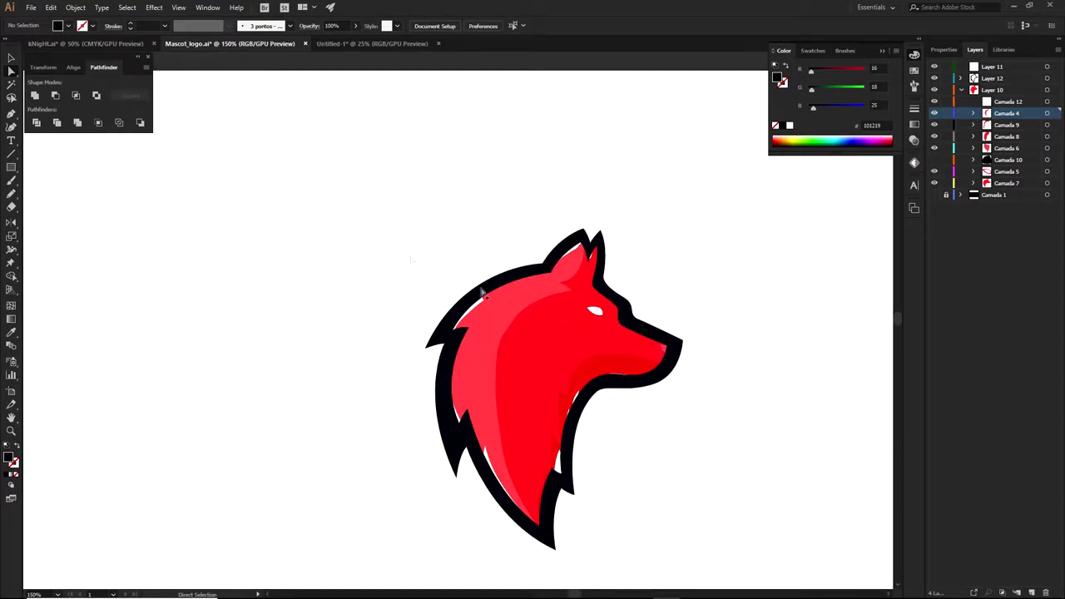
Step: Collapse and lock Layer 10, and add a new layer directly above Layer 12
{"action": "left_click", "coordinate": [961, 90]}
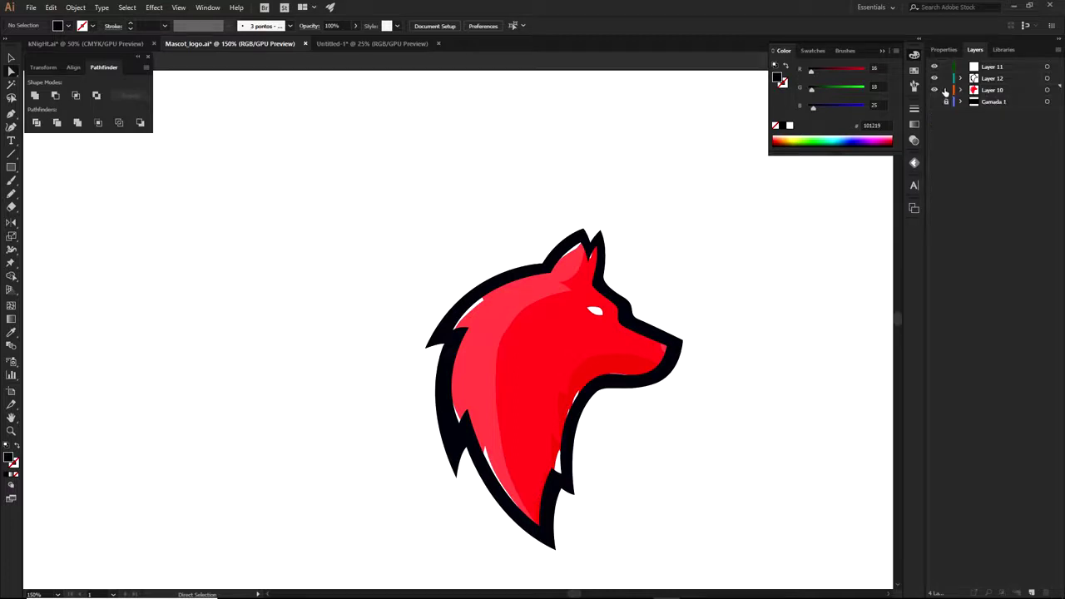
{"action": "scroll", "coordinate": [526, 386], "scroll_direction": "up", "scroll_amount": 1}
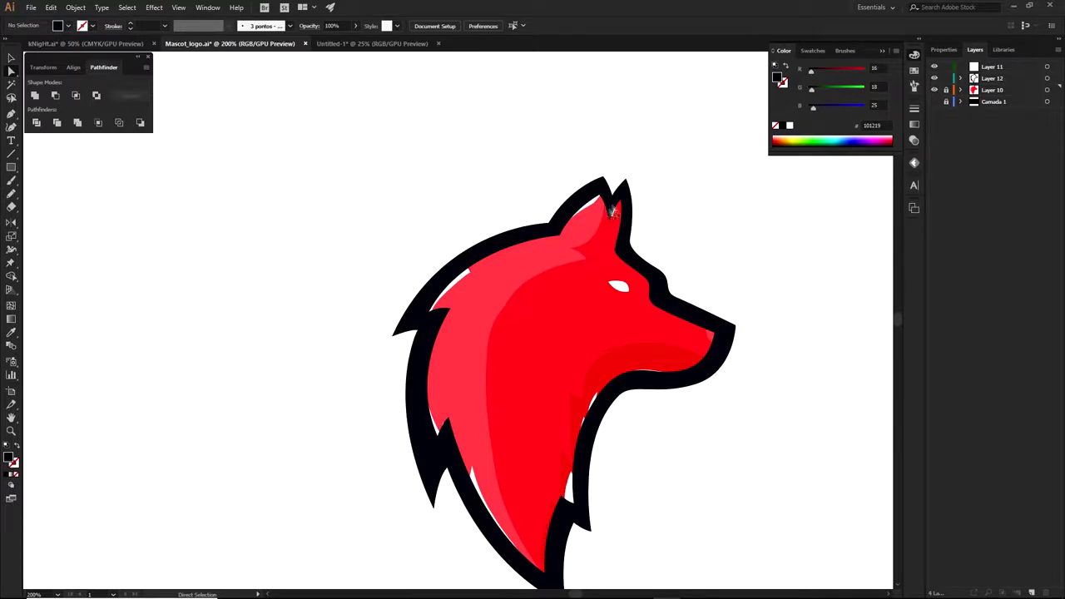
{"action": "left_click", "coordinate": [987, 80]}
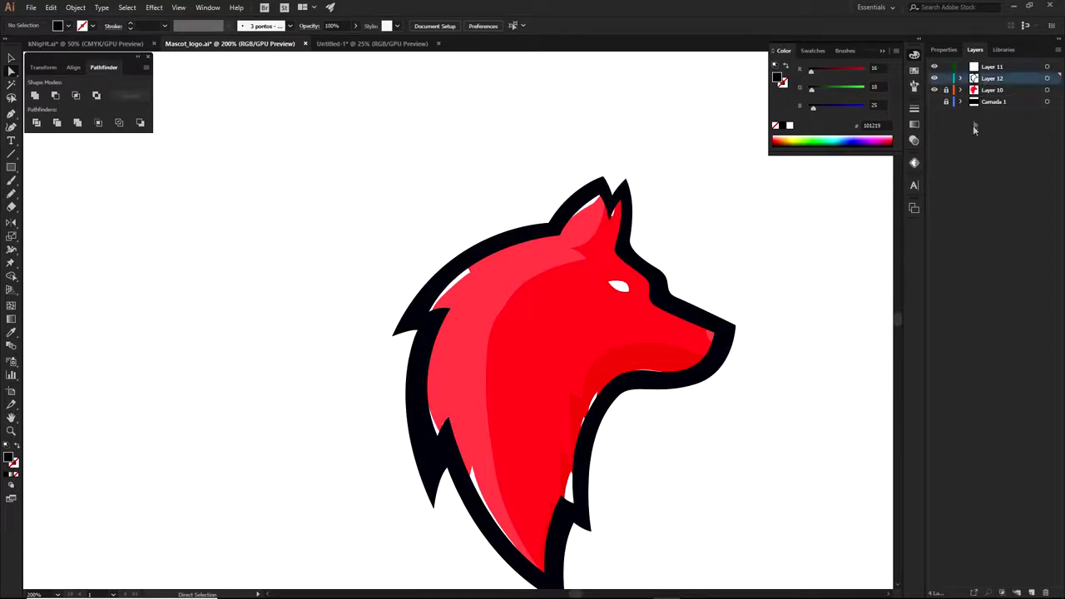
{"action": "left_click", "coordinate": [1032, 592]}
Step: Draw a curved shadow shape with the Pen tool from the neck's bottom tip up through the mane to the back outline
{"action": "scroll", "coordinate": [768, 474], "scroll_direction": "down", "scroll_amount": 2}
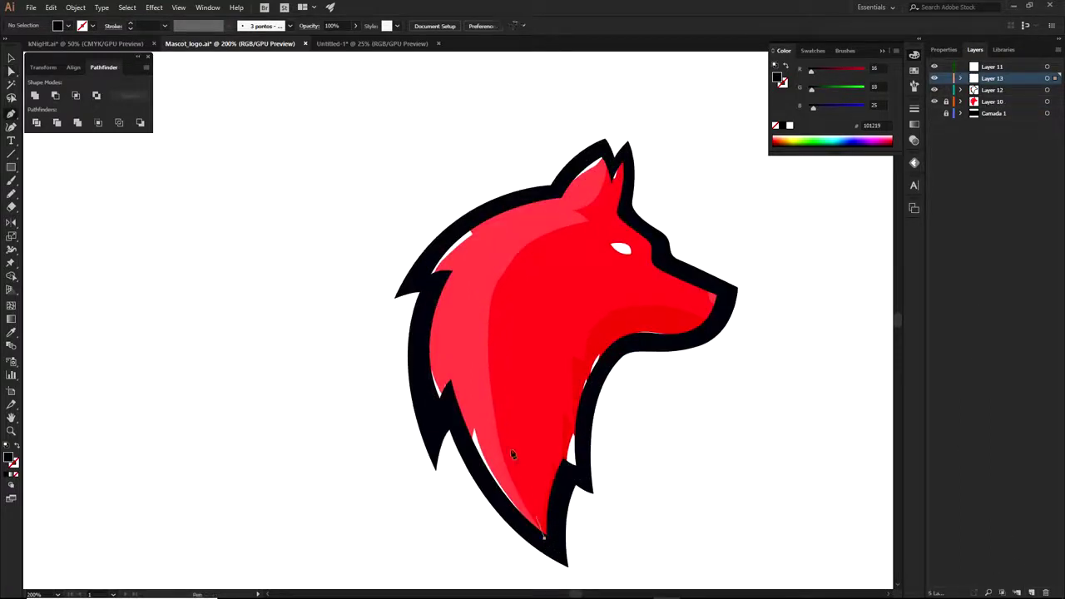
{"action": "left_click", "coordinate": [545, 537]}
{"action": "left_click_drag", "start_coordinate": [492, 332], "coordinate": [499, 177]}
{"action": "left_click", "coordinate": [492, 333]}
{"action": "left_click_drag", "start_coordinate": [424, 390], "coordinate": [416, 446]}
{"action": "key", "text": "a"}
{"action": "left_click", "coordinate": [361, 363]}
{"action": "key", "text": "space"}
{"action": "left_click_drag", "start_coordinate": [416, 404], "coordinate": [319, 430]}
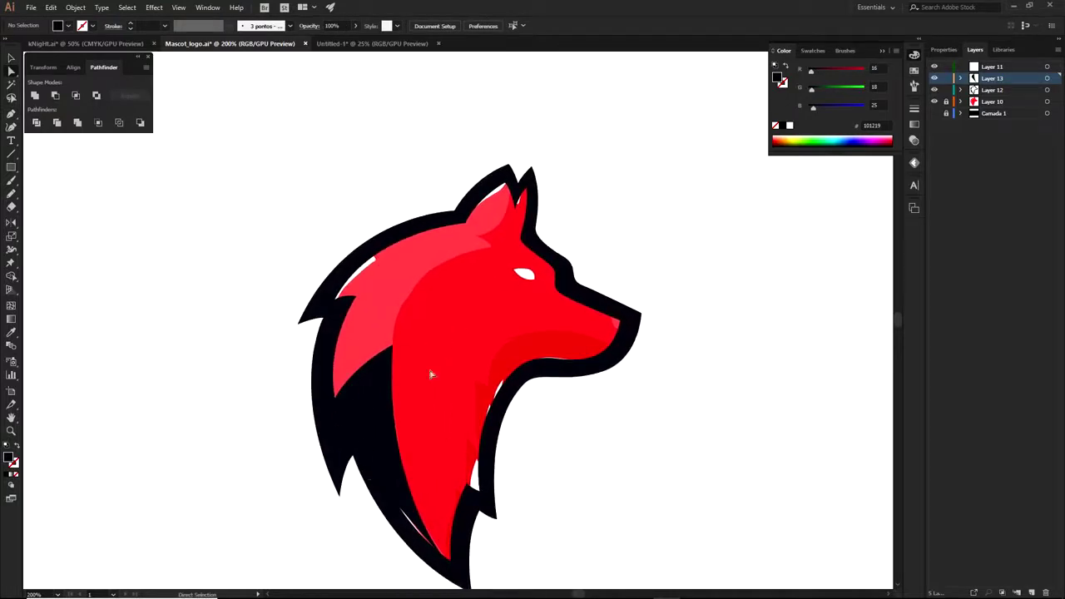
Step: Hide Layer 10 and extend the shadow path with another anchor point to fill the white gap near the neck tip
{"action": "left_click", "coordinate": [934, 101]}
{"action": "left_click_drag", "start_coordinate": [646, 288], "coordinate": [740, 249]}
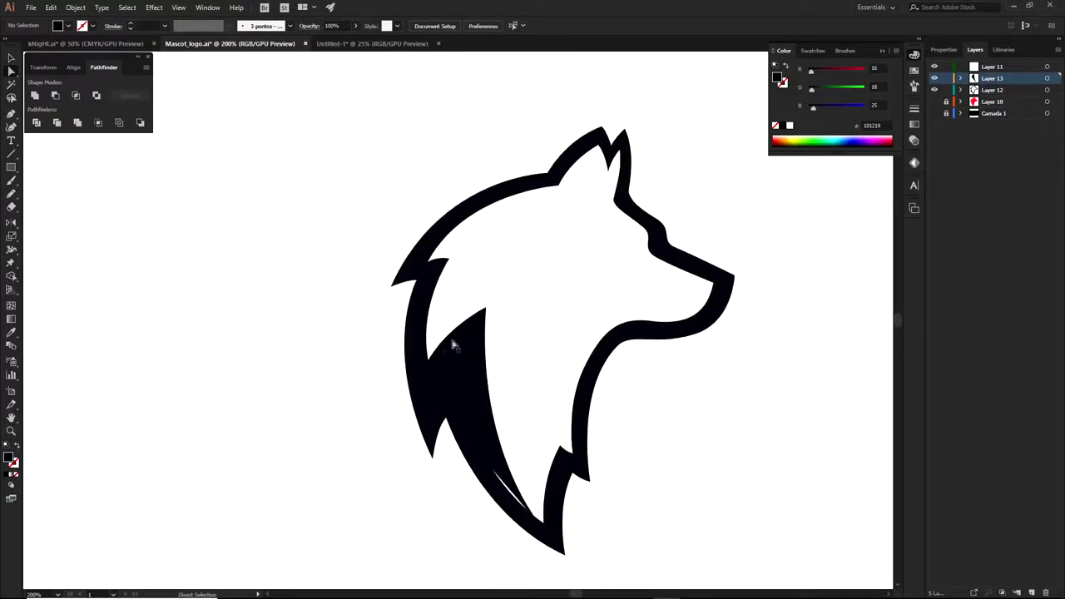
{"action": "left_click", "coordinate": [512, 498]}
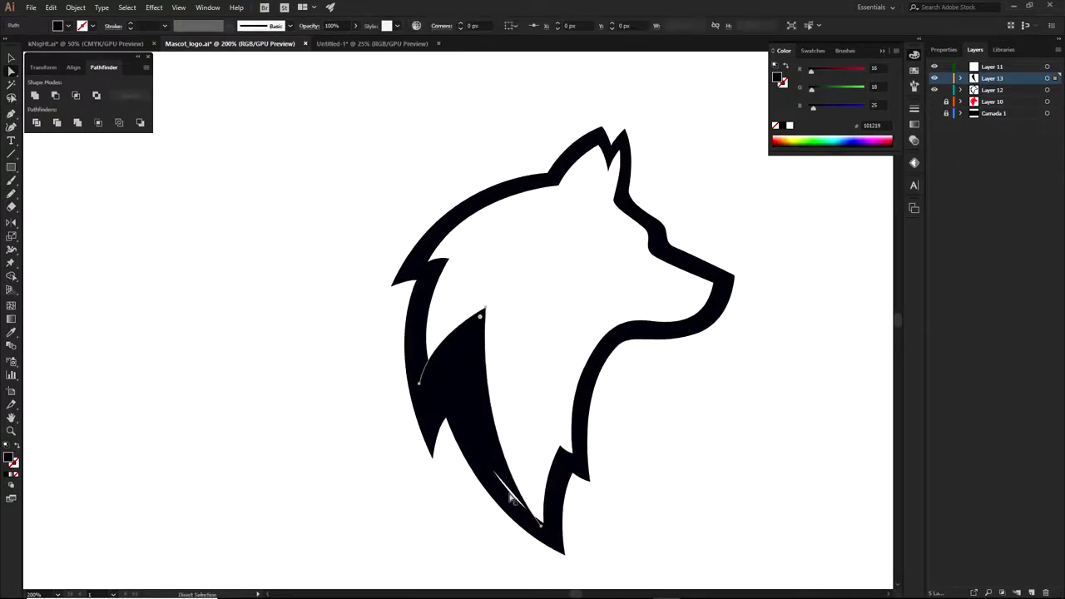
{"action": "left_click", "coordinate": [541, 527]}
{"action": "key", "text": "p"}
{"action": "left_click", "coordinate": [541, 527]}
{"action": "left_click", "coordinate": [523, 521]}
{"action": "key", "text": "a"}
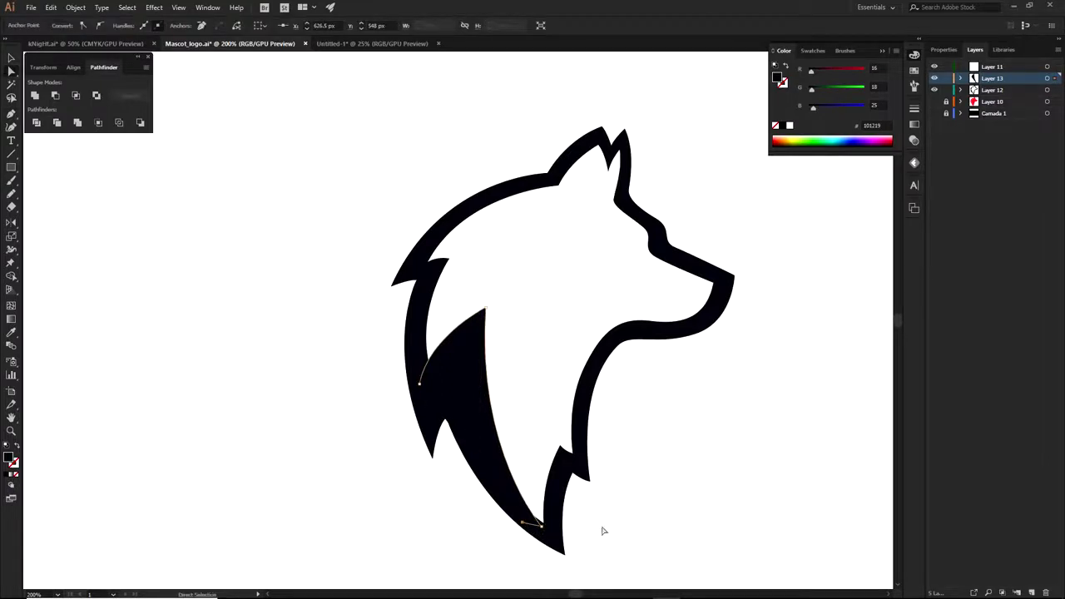
{"action": "left_click", "coordinate": [604, 530]}
{"action": "left_click_drag", "start_coordinate": [555, 475], "coordinate": [523, 468]}
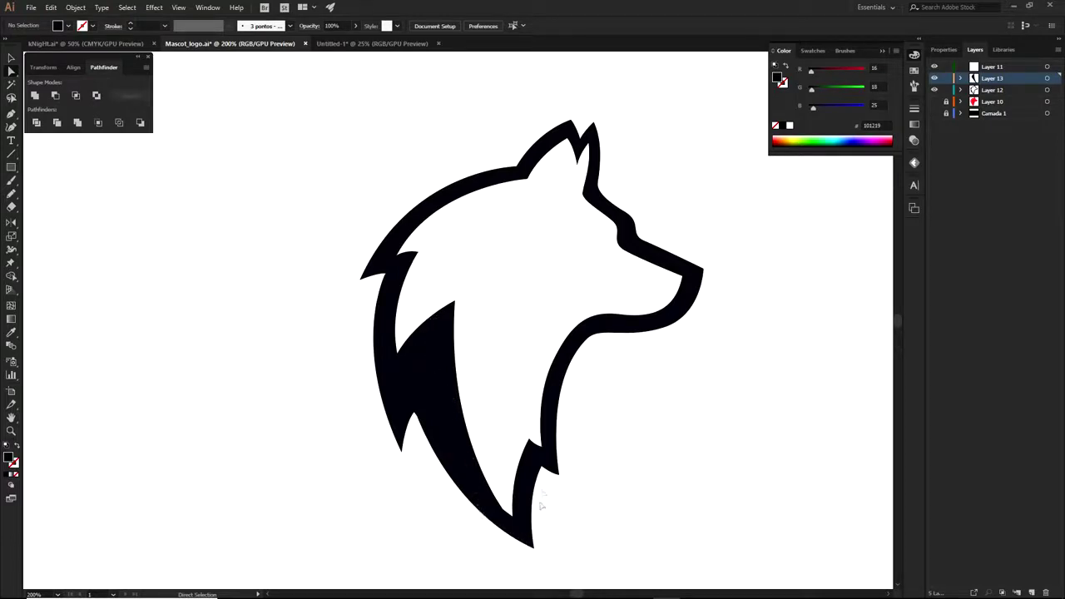
{"action": "left_click_drag", "start_coordinate": [604, 392], "coordinate": [612, 440]}
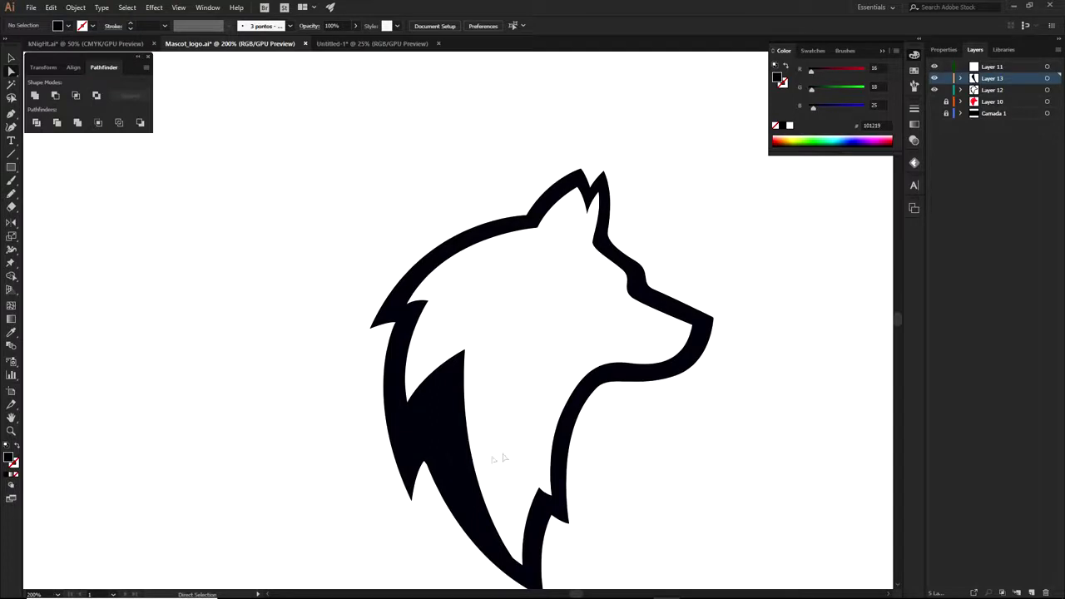
Step: Move the mane shadow out of the head to compare the outline without it, and return it to its place
{"action": "left_click_drag", "start_coordinate": [462, 399], "coordinate": [219, 390]}
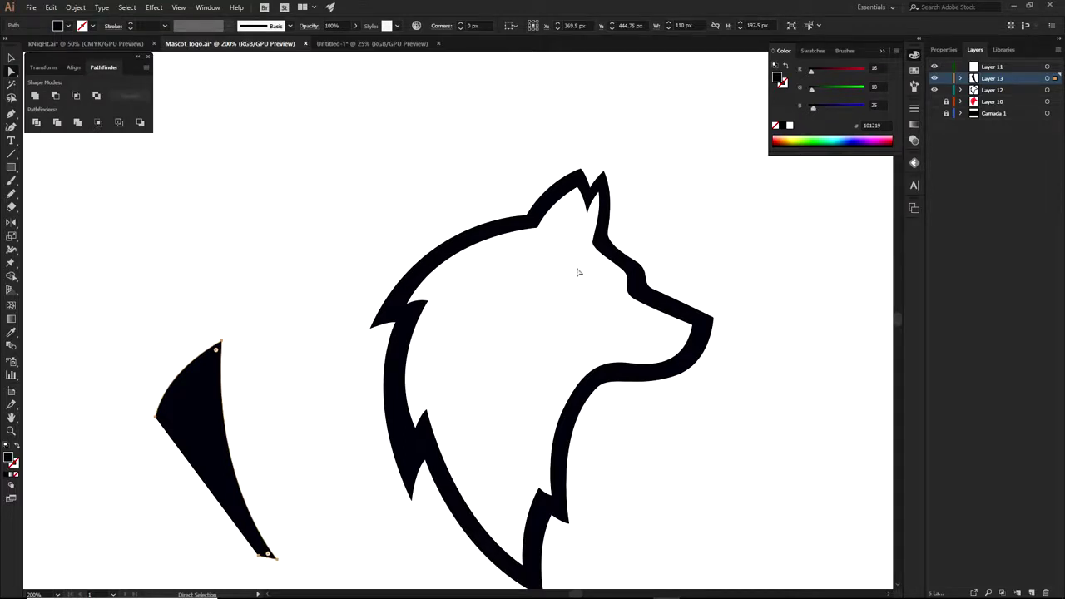
{"action": "left_click", "coordinate": [935, 101]}
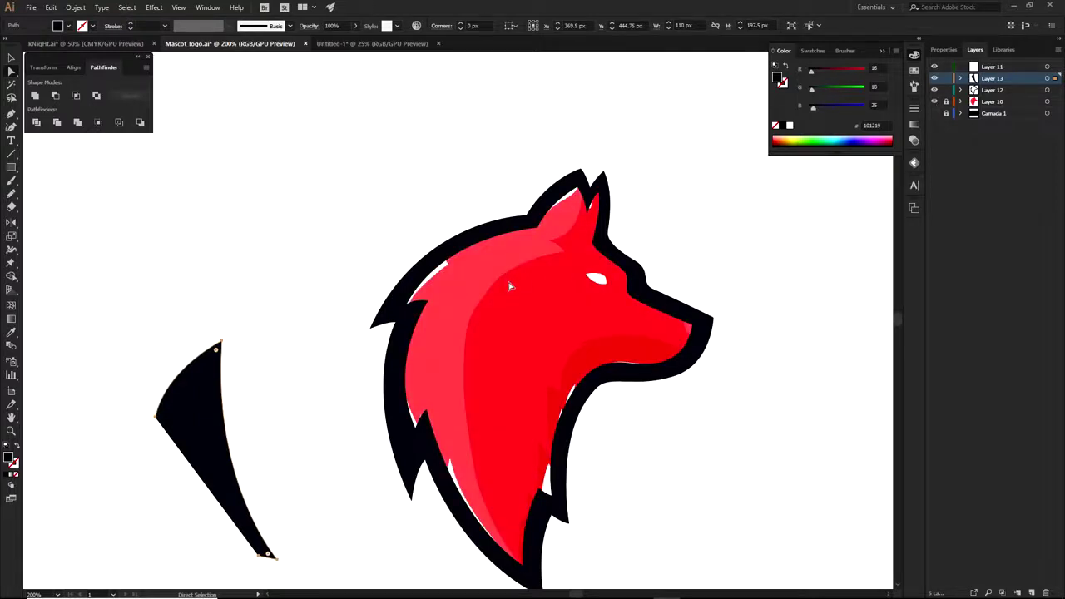
{"action": "key", "text": "v"}
{"action": "key", "text": "ctrl+z"}
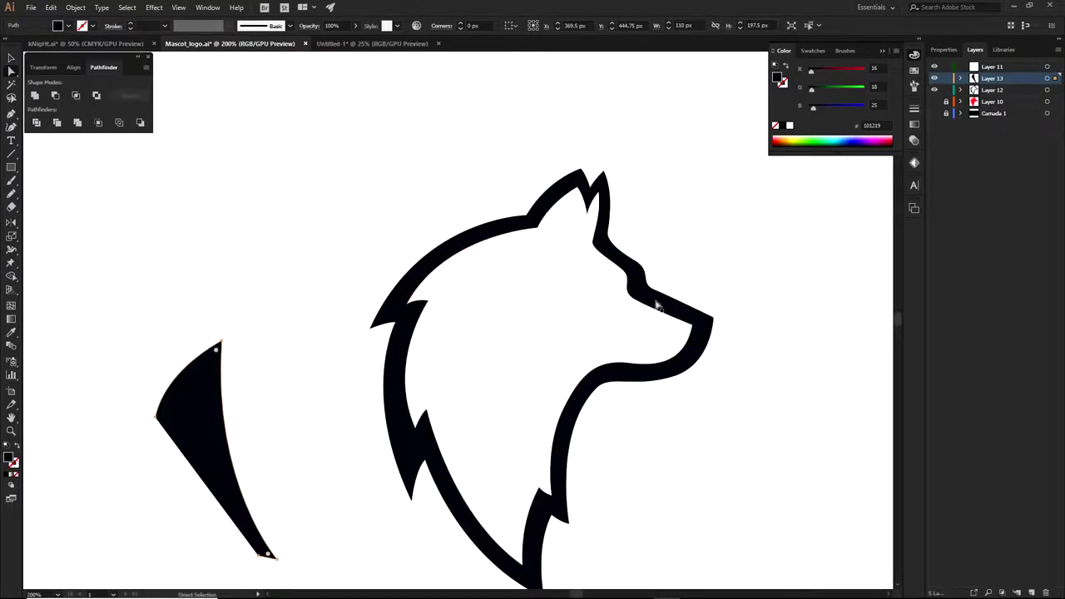
{"action": "left_click_drag", "start_coordinate": [183, 399], "coordinate": [426, 409]}
{"action": "left_click", "coordinate": [471, 376]}
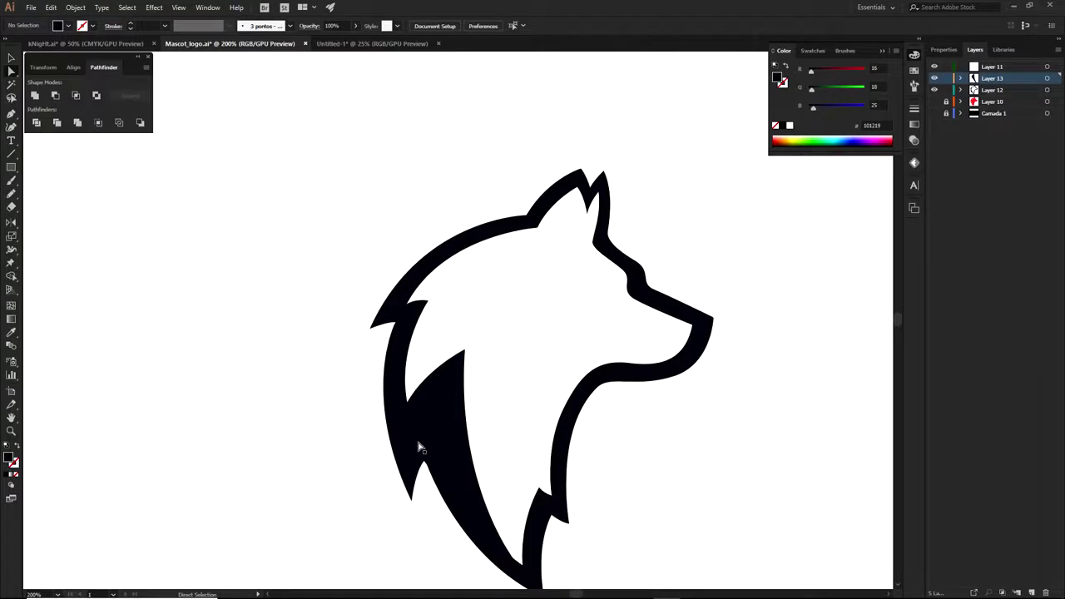
Step: Show the red wolf artwork on Layer 10 and add a new layer above Layer 13
{"action": "left_click_drag", "start_coordinate": [385, 394], "coordinate": [398, 341]}
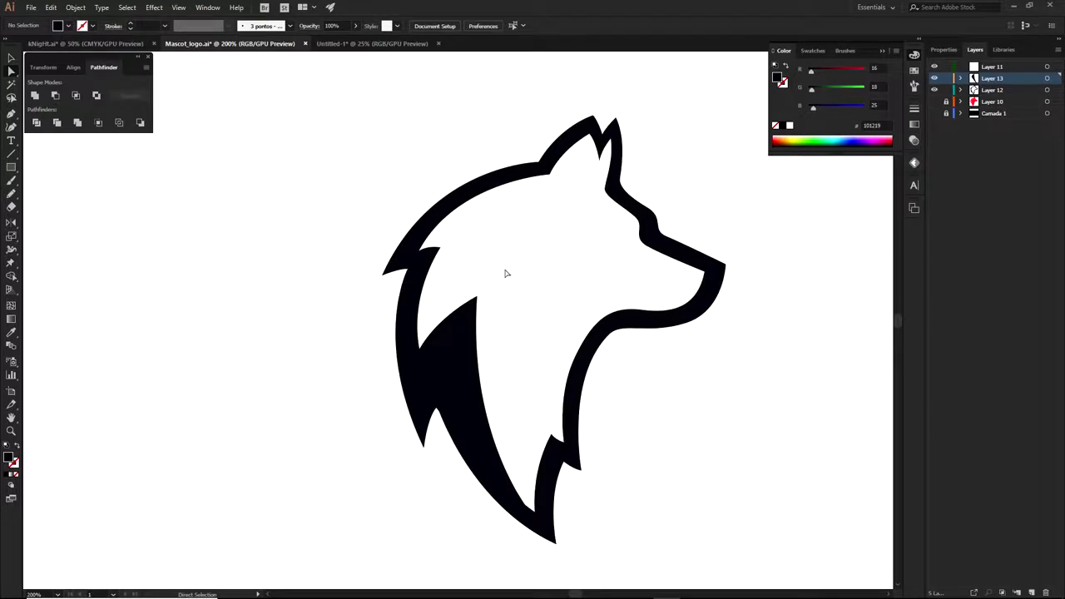
{"action": "left_click", "coordinate": [934, 102]}
{"action": "scroll", "coordinate": [661, 269], "scroll_direction": "up", "scroll_amount": 2}
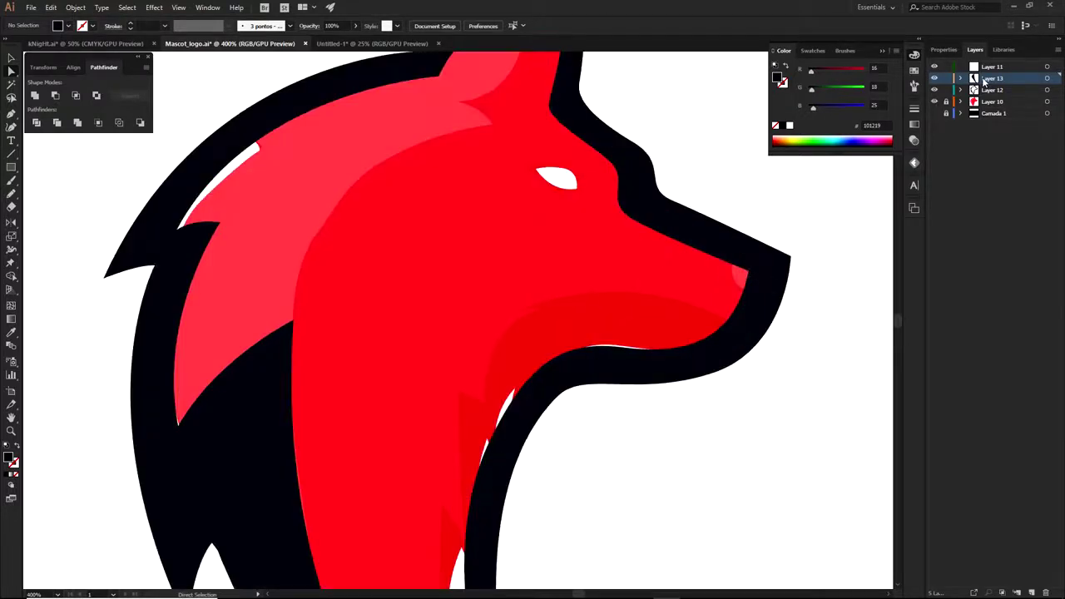
{"action": "left_click", "coordinate": [1032, 593]}
Step: Draw a closed nose shape with the Pen tool at the snout's tip, with a curved edge facing the face
{"action": "key", "text": "p"}
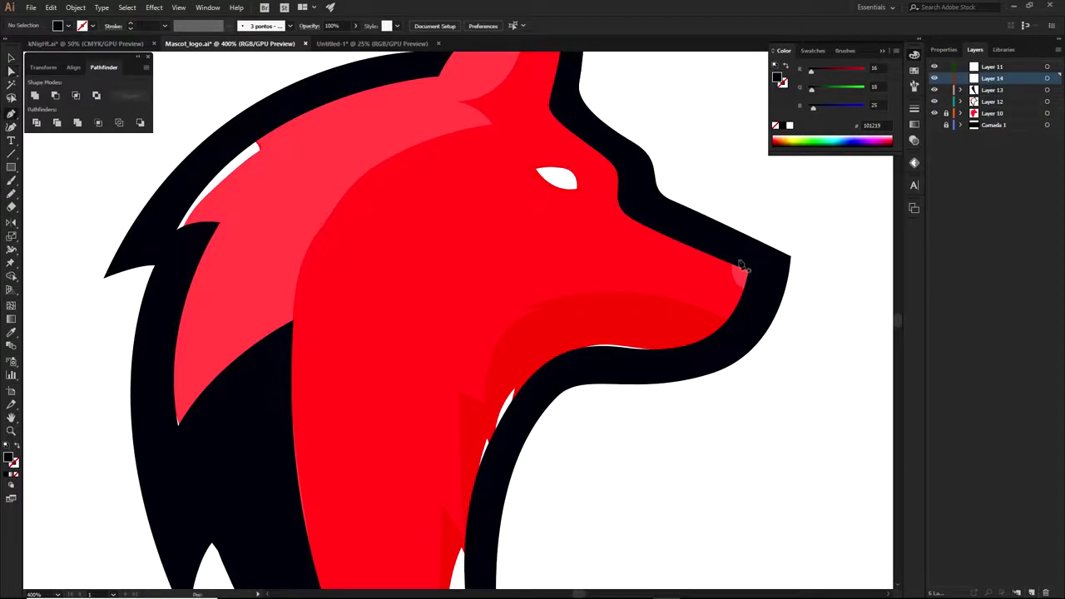
{"action": "scroll", "coordinate": [735, 298], "scroll_direction": "up", "scroll_amount": 1}
{"action": "left_click", "coordinate": [754, 319]}
{"action": "left_click_drag", "start_coordinate": [682, 187], "coordinate": [666, 92]}
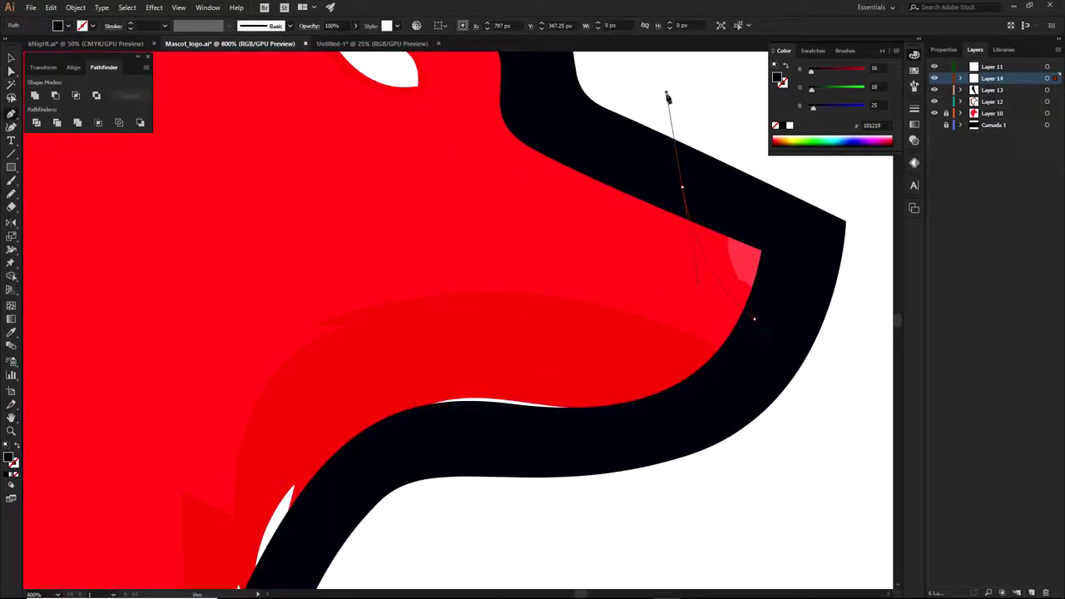
{"action": "left_click_drag", "start_coordinate": [682, 186], "coordinate": [830, 243]}
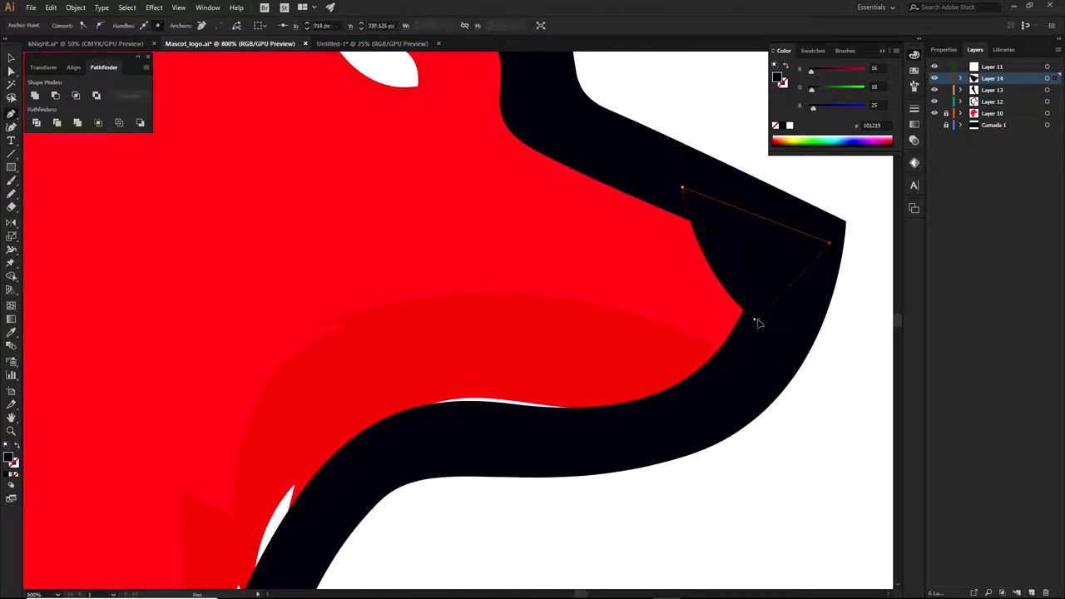
{"action": "left_click", "coordinate": [755, 319]}
{"action": "key", "text": "a"}
{"action": "left_click", "coordinate": [845, 372]}
{"action": "scroll", "coordinate": [754, 411], "scroll_direction": "down", "scroll_amount": 3}
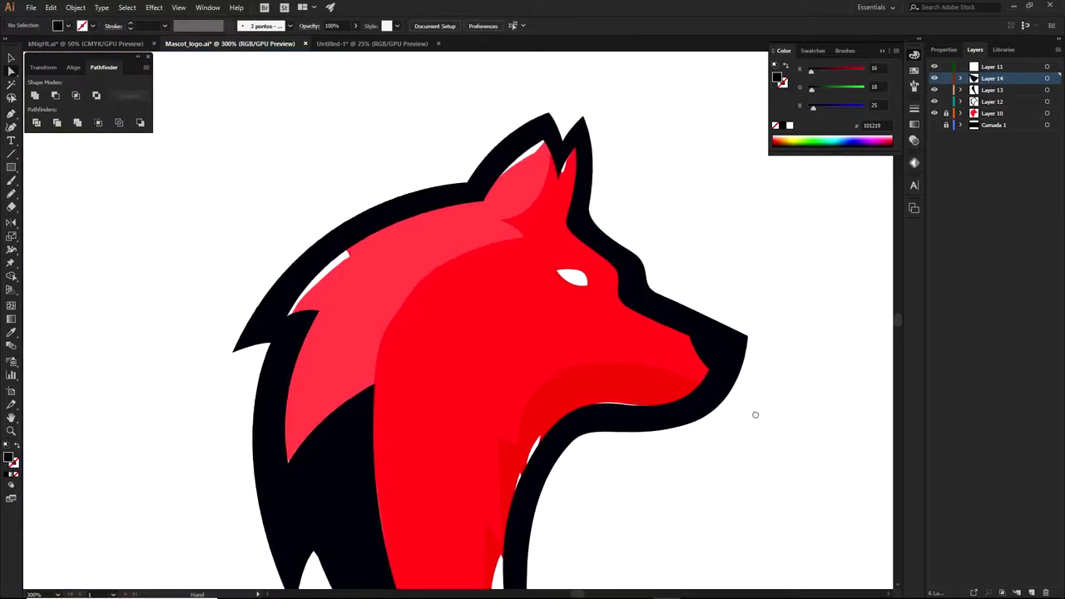
Step: Adjust the nose shape's anchor point and handle to refine its curved inner edge, and hide Layer 10
{"action": "scroll", "coordinate": [694, 348], "scroll_direction": "up", "scroll_amount": 3}
{"action": "left_click", "coordinate": [695, 350]}
{"action": "left_click_drag", "start_coordinate": [672, 280], "coordinate": [648, 269]}
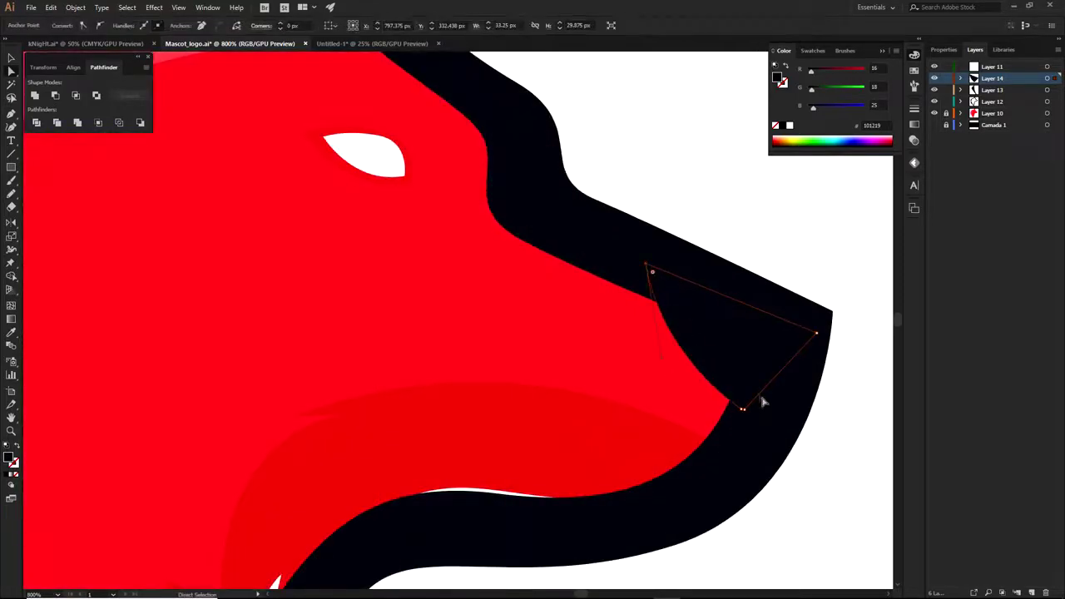
{"action": "left_click", "coordinate": [743, 411]}
{"action": "left_click_drag", "start_coordinate": [662, 361], "coordinate": [638, 367]}
{"action": "left_click", "coordinate": [748, 184]}
{"action": "scroll", "coordinate": [748, 185], "scroll_direction": "down", "scroll_amount": 3}
{"action": "left_click_drag", "start_coordinate": [808, 292], "coordinate": [772, 373]}
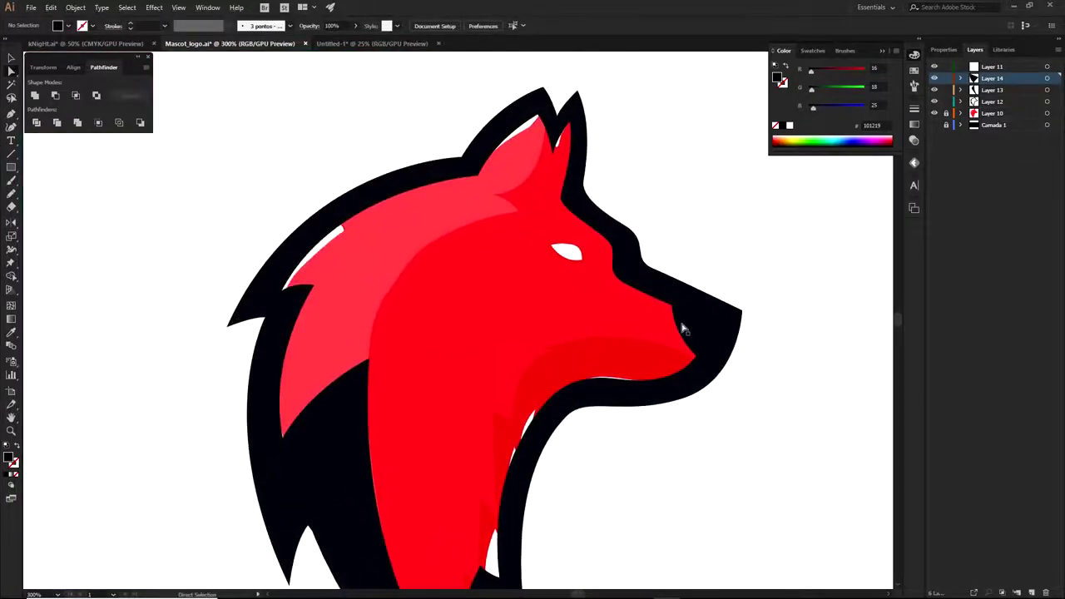
{"action": "left_click", "coordinate": [932, 113]}
{"action": "scroll", "coordinate": [732, 304], "scroll_direction": "down", "scroll_amount": 1}
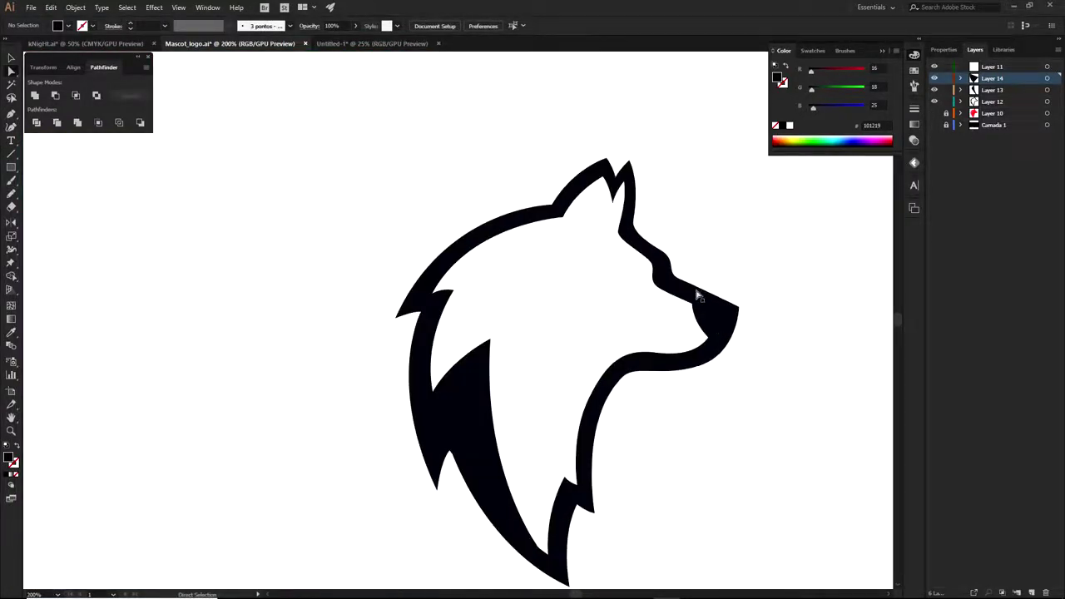
Step: Move the nose shape away from the snout for comparison and undo the move
{"action": "scroll", "coordinate": [708, 323], "scroll_direction": "up", "scroll_amount": 2}
{"action": "left_click_drag", "start_coordinate": [708, 323], "coordinate": [508, 319]}
{"action": "key", "text": "ctrl+z"}
{"action": "left_click", "coordinate": [725, 237]}
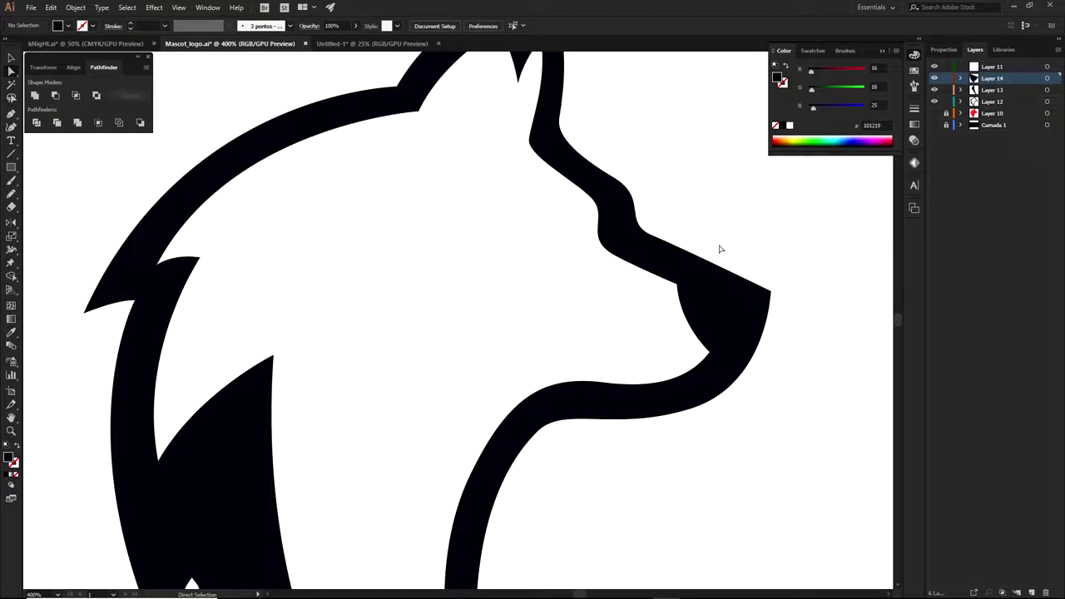
{"action": "left_click_drag", "start_coordinate": [565, 357], "coordinate": [714, 455]}
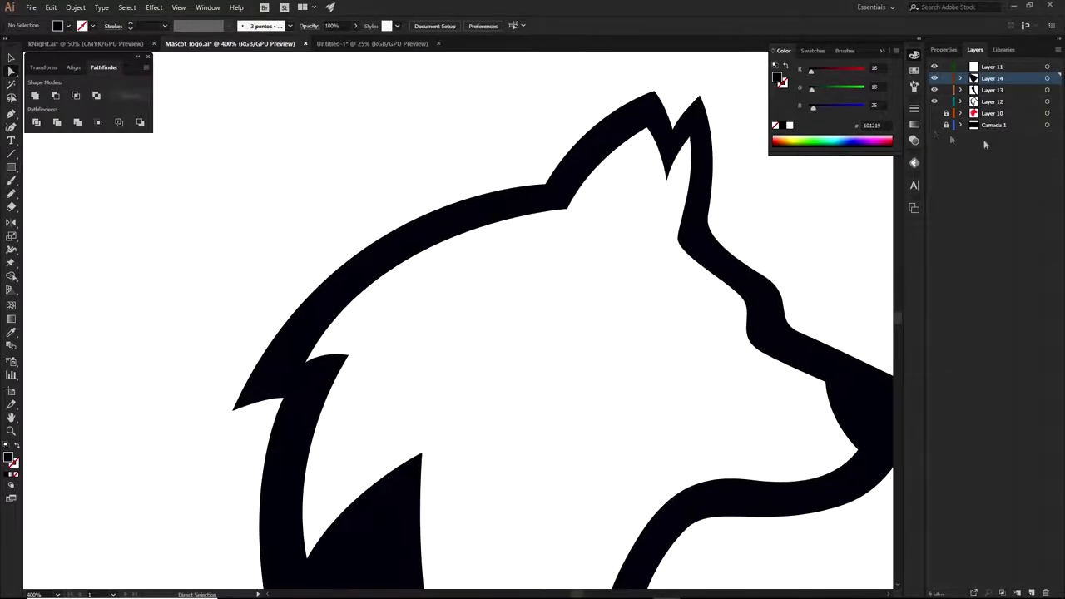
Step: Show the red wolf artwork on Layer 10 and add a new layer above Layer 14
{"action": "left_click", "coordinate": [934, 113]}
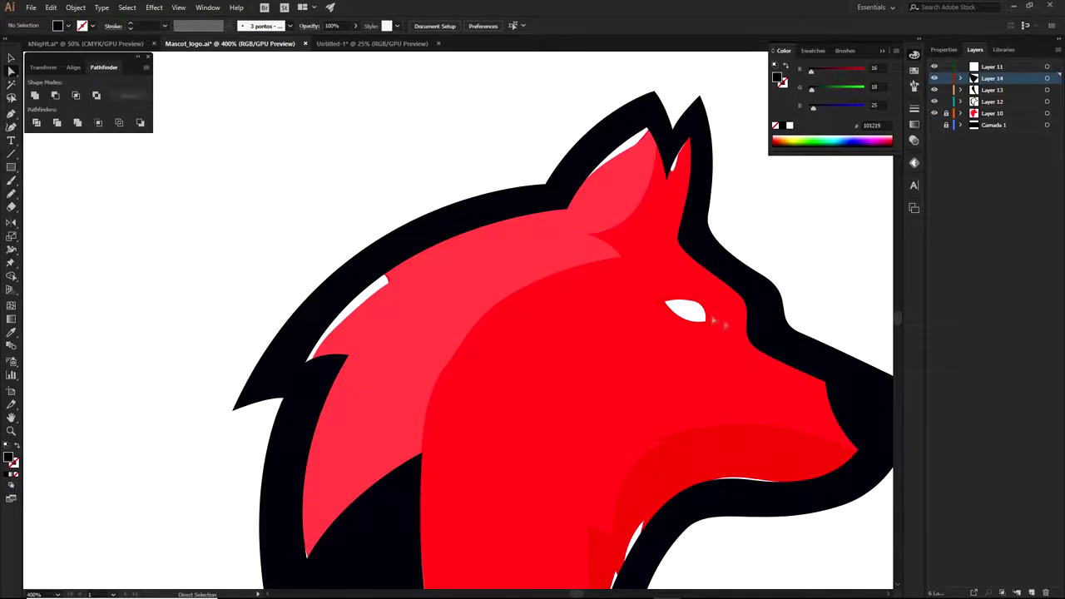
{"action": "scroll", "coordinate": [712, 319], "scroll_direction": "up", "scroll_amount": 1}
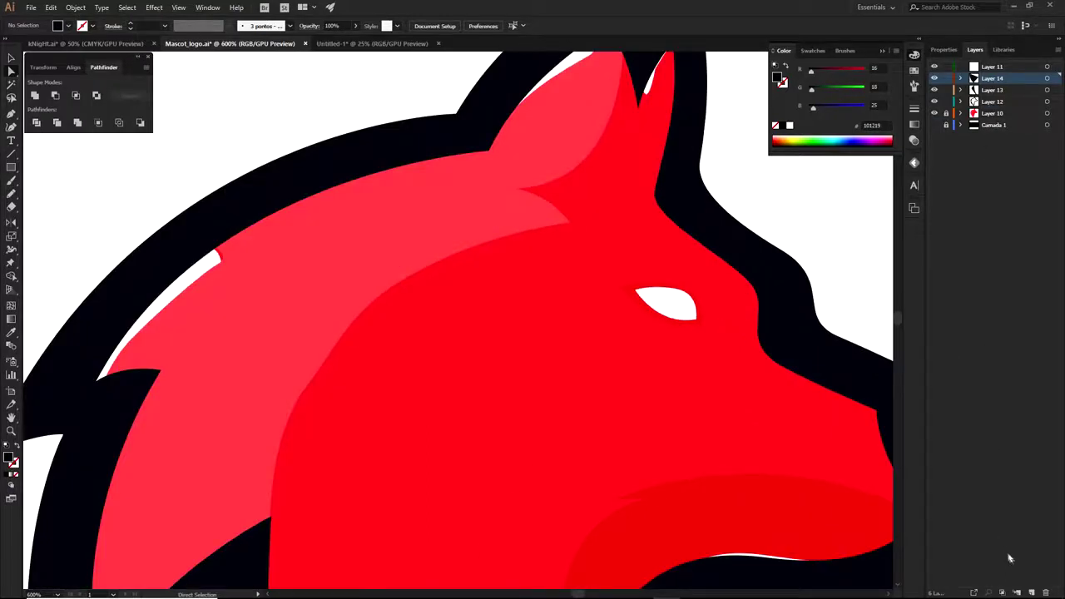
{"action": "left_click", "coordinate": [1032, 591]}
{"action": "key", "text": "p"}
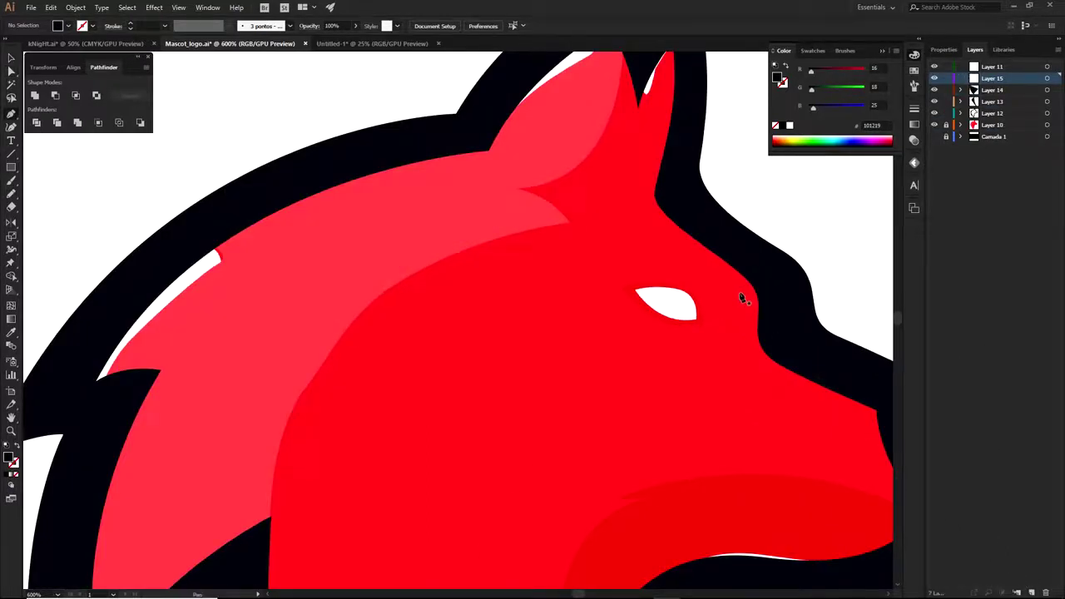
Step: Draw a closed black eye shape with the Pen tool around the reference eye, running into the forehead and snout outline
{"action": "scroll", "coordinate": [744, 297], "scroll_direction": "up", "scroll_amount": 1}
{"action": "left_click", "coordinate": [778, 318]}
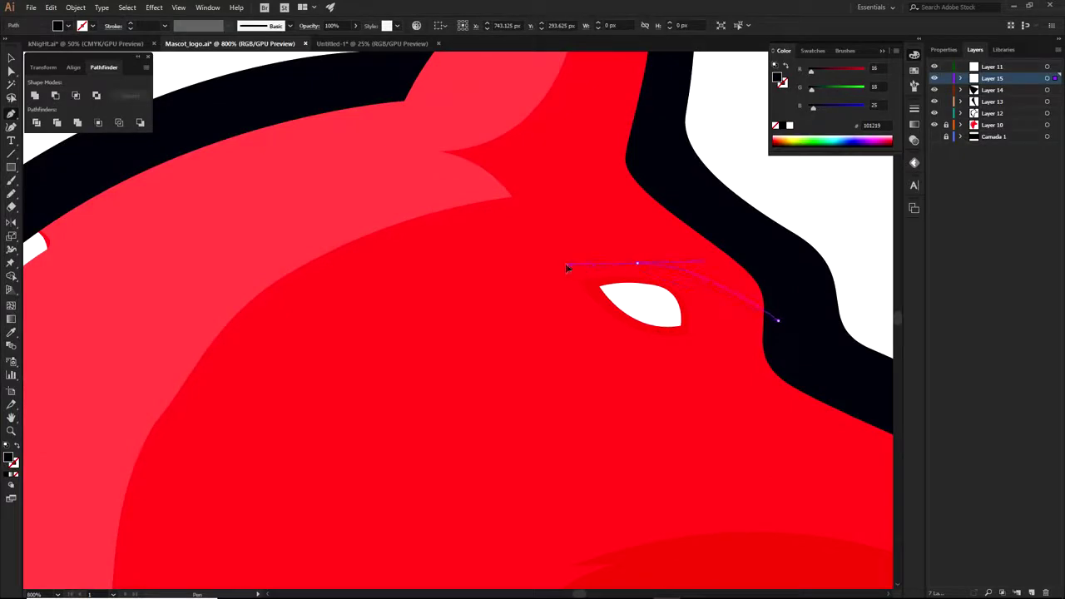
{"action": "left_click_drag", "start_coordinate": [567, 267], "coordinate": [565, 266]}
{"action": "left_click_drag", "start_coordinate": [462, 320], "coordinate": [402, 326]}
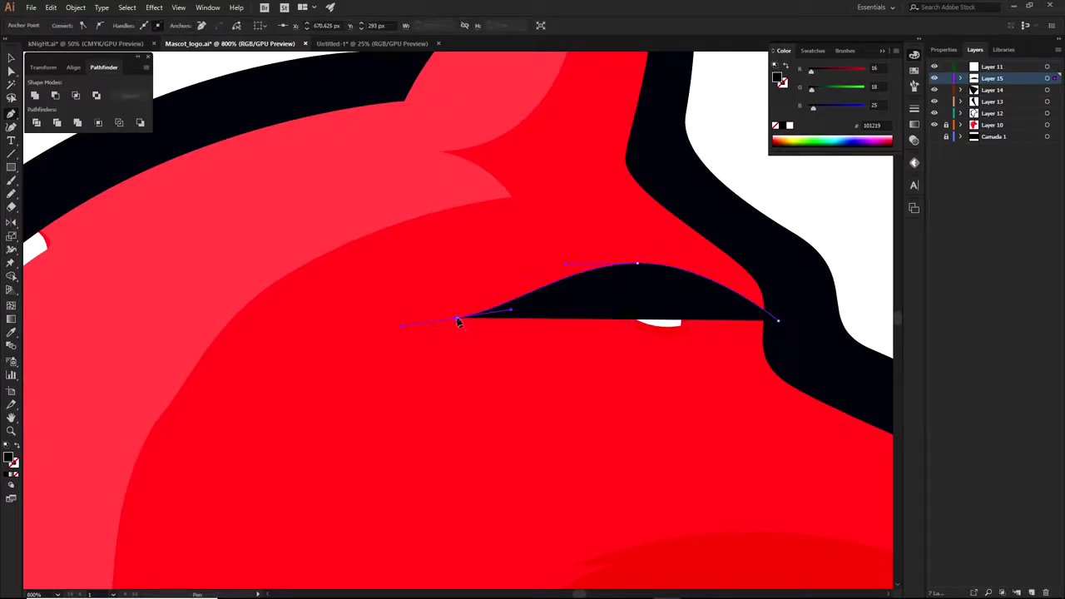
{"action": "left_click_drag", "start_coordinate": [646, 396], "coordinate": [738, 367]}
{"action": "left_click_drag", "start_coordinate": [860, 403], "coordinate": [759, 373]}
{"action": "left_click_drag", "start_coordinate": [822, 392], "coordinate": [893, 422]}
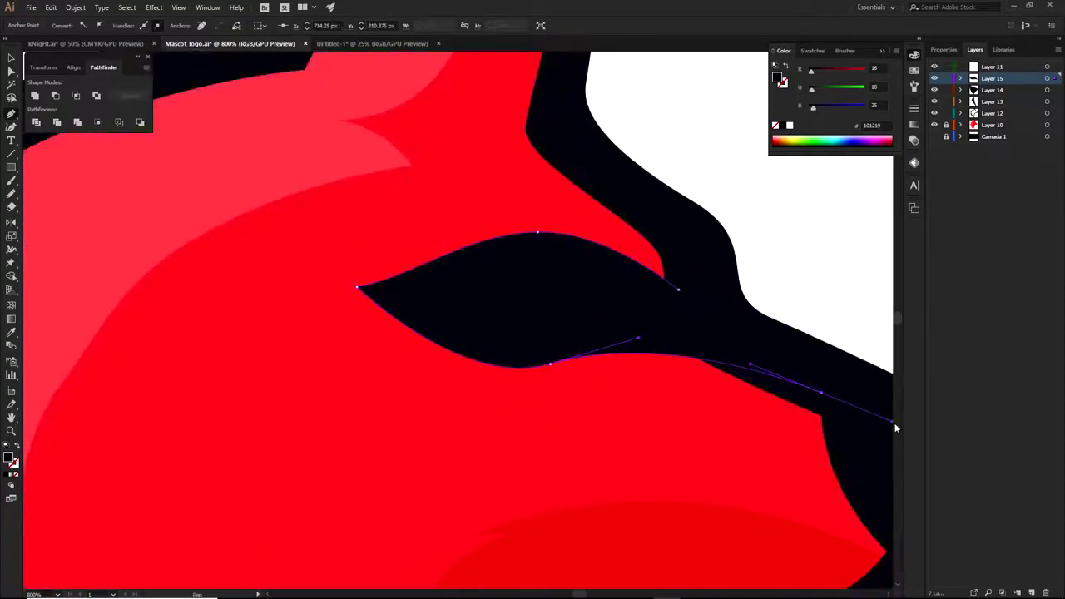
{"action": "left_click", "coordinate": [678, 290]}
{"action": "left_click", "coordinate": [707, 291], "text": "ctrl"}
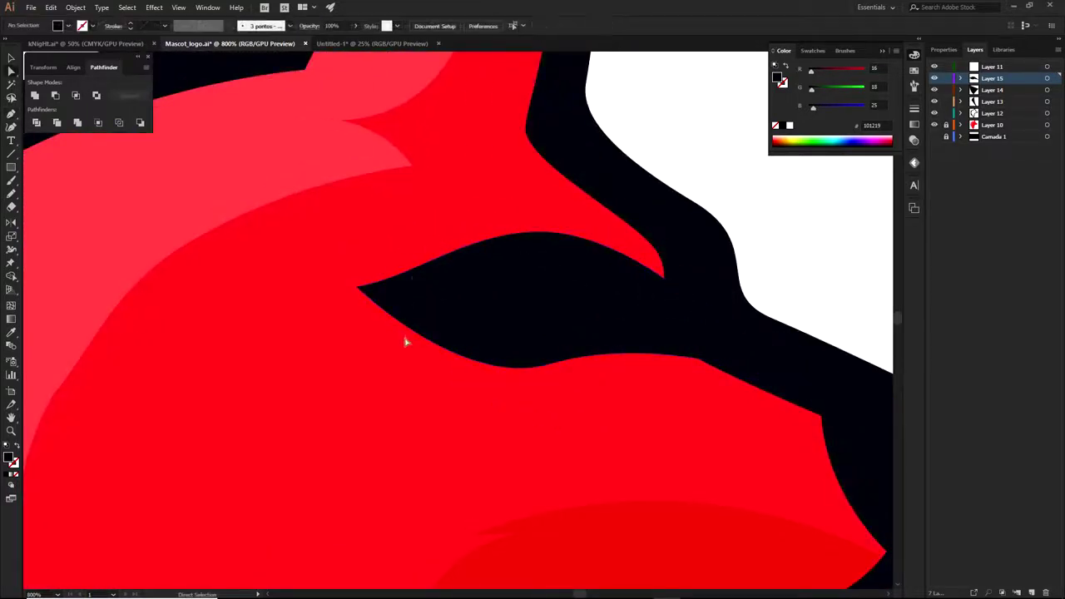
Step: Hide Layer 10, move the eye shape slightly up and back from the snout, and rotate it slightly
{"action": "left_click", "coordinate": [935, 125]}
{"action": "scroll", "coordinate": [799, 233], "scroll_direction": "down", "scroll_amount": 6}
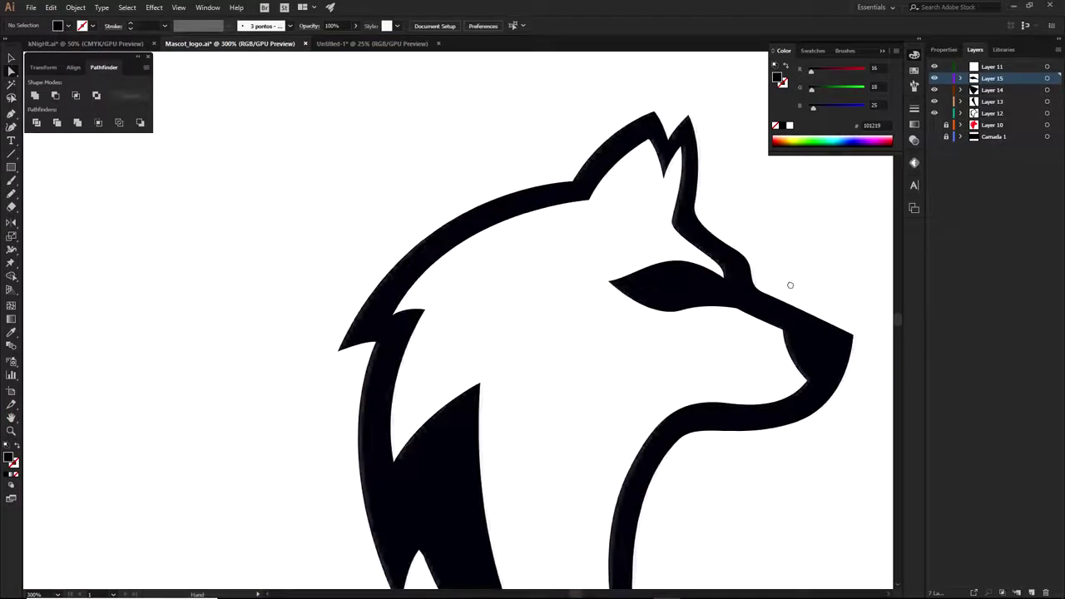
{"action": "scroll", "coordinate": [611, 247], "scroll_direction": "up", "scroll_amount": 4}
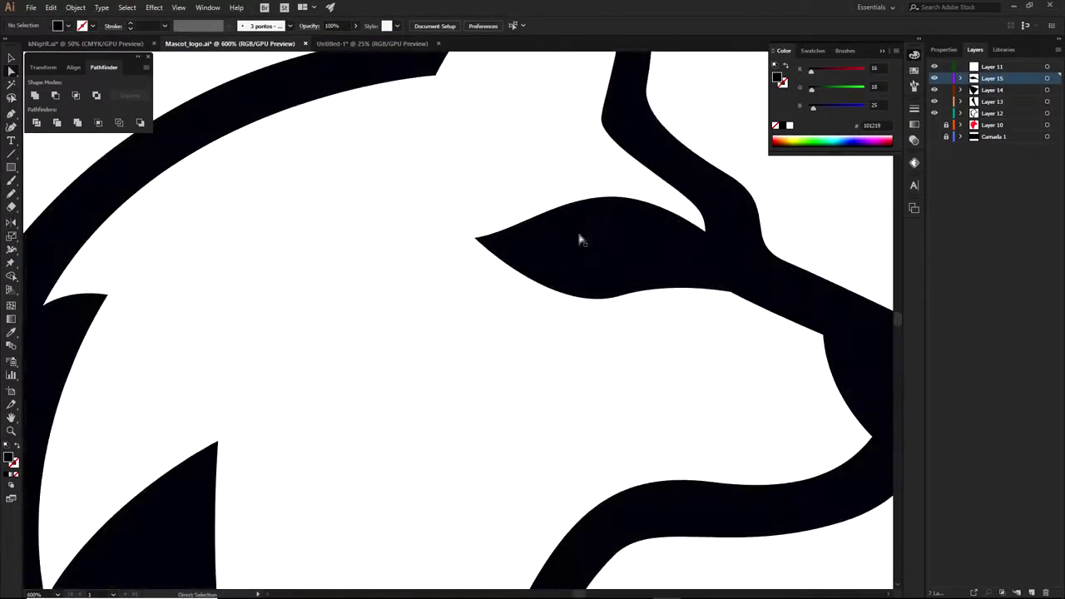
{"action": "left_click", "coordinate": [605, 202]}
{"action": "left_click_drag", "start_coordinate": [609, 236], "coordinate": [600, 223]}
{"action": "key", "text": "v"}
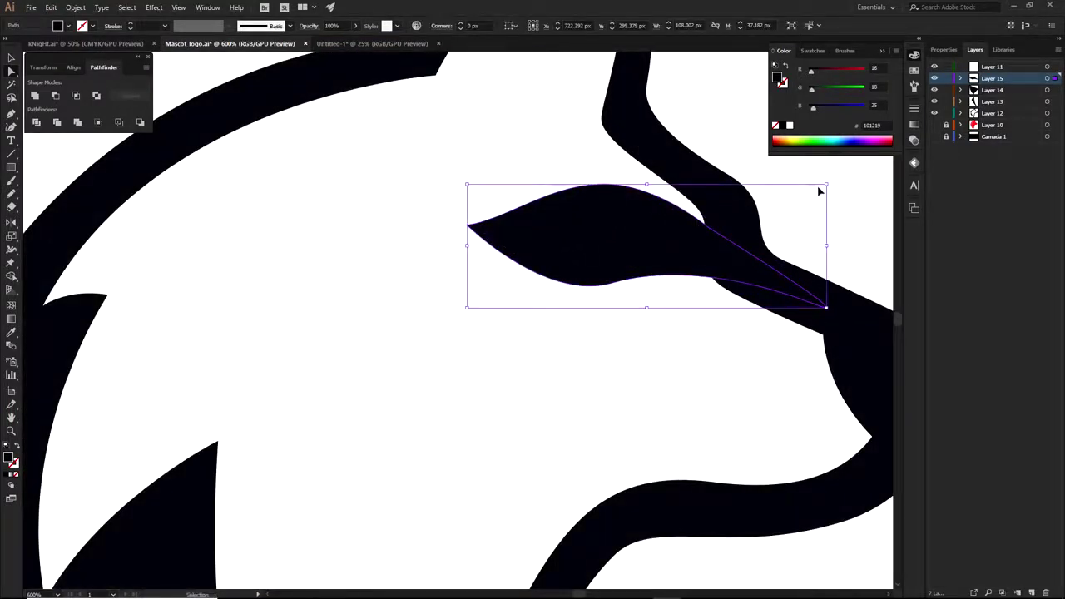
{"action": "left_click_drag", "start_coordinate": [832, 178], "coordinate": [837, 190]}
{"action": "key", "text": "a"}
{"action": "left_click", "coordinate": [808, 230]}
{"action": "scroll", "coordinate": [767, 290], "scroll_direction": "down", "scroll_amount": 2}
{"action": "left_click_drag", "start_coordinate": [764, 291], "coordinate": [666, 233]}
Step: Reshape the upper edge of the eye shape near its back corner into an outward-bulging curve
{"action": "scroll", "coordinate": [525, 185], "scroll_direction": "up", "scroll_amount": 3}
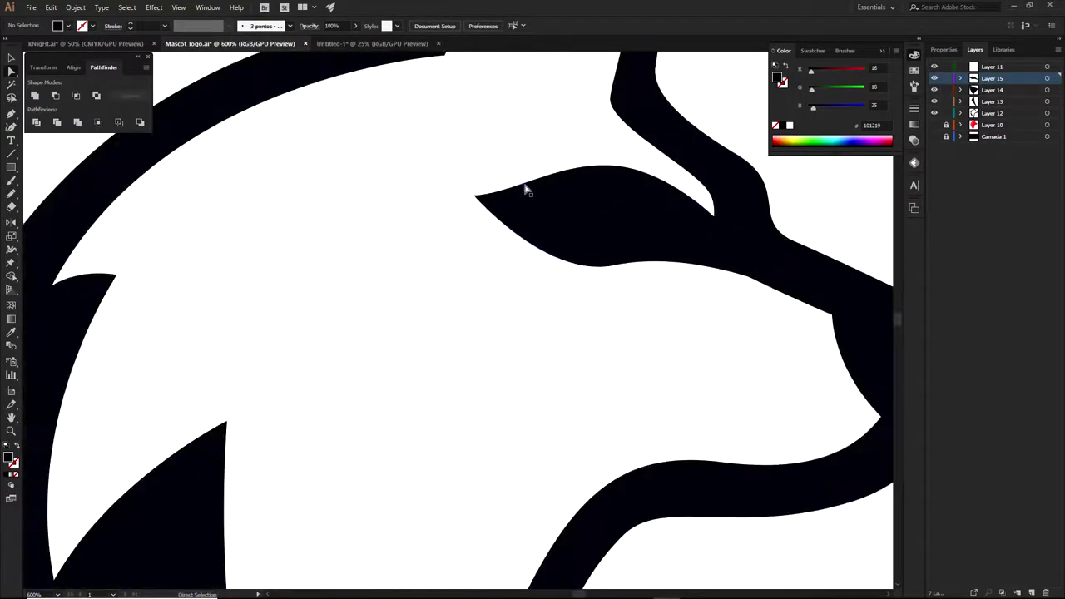
{"action": "left_click", "coordinate": [538, 241]}
{"action": "scroll", "coordinate": [534, 257], "scroll_direction": "down", "scroll_amount": 2}
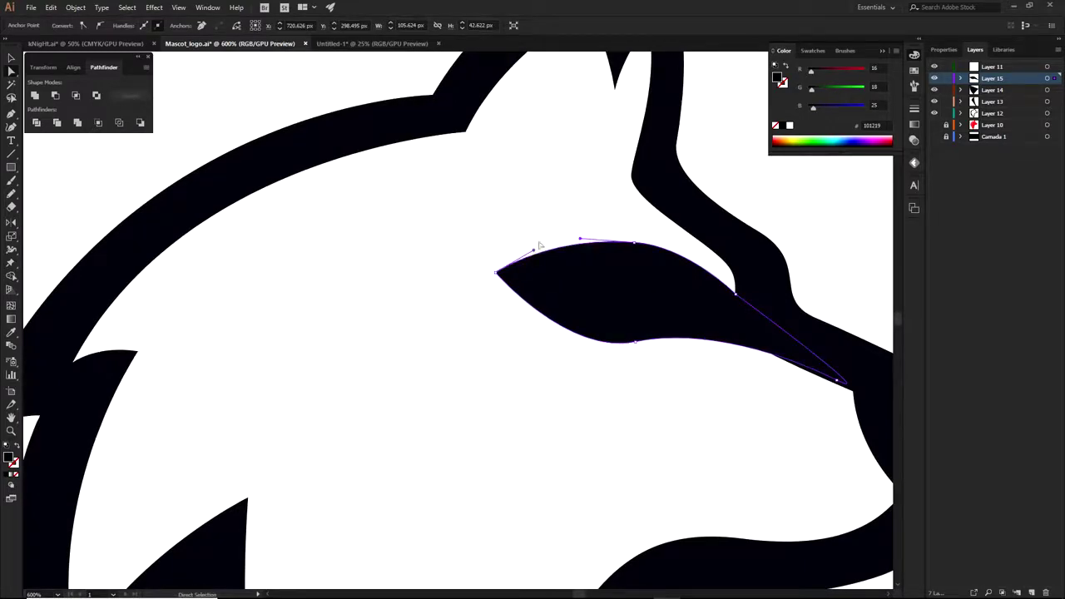
{"action": "left_click", "coordinate": [725, 231]}
{"action": "scroll", "coordinate": [761, 245], "scroll_direction": "down", "scroll_amount": 2}
{"action": "scroll", "coordinate": [680, 267], "scroll_direction": "up", "scroll_amount": 2}
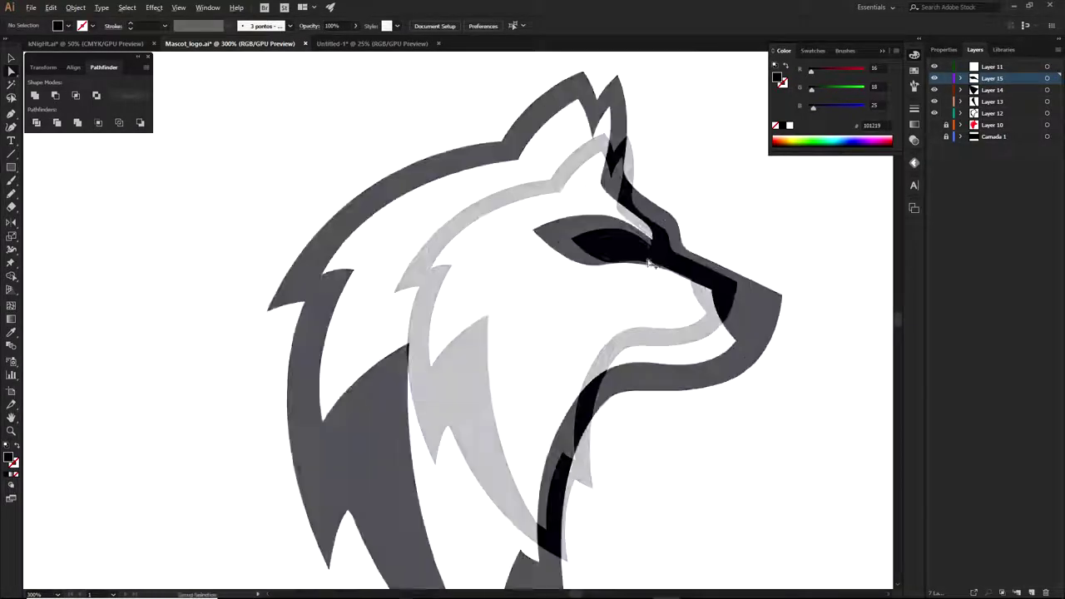
Step: Adjust the handles and anchor points of the eye shape's lower edge to blend it smoothly into the snout outline
{"action": "scroll", "coordinate": [621, 268], "scroll_direction": "up", "scroll_amount": 1}
{"action": "left_click", "coordinate": [632, 259]}
{"action": "left_click", "coordinate": [631, 256]}
{"action": "scroll", "coordinate": [656, 248], "scroll_direction": "up", "scroll_amount": 2}
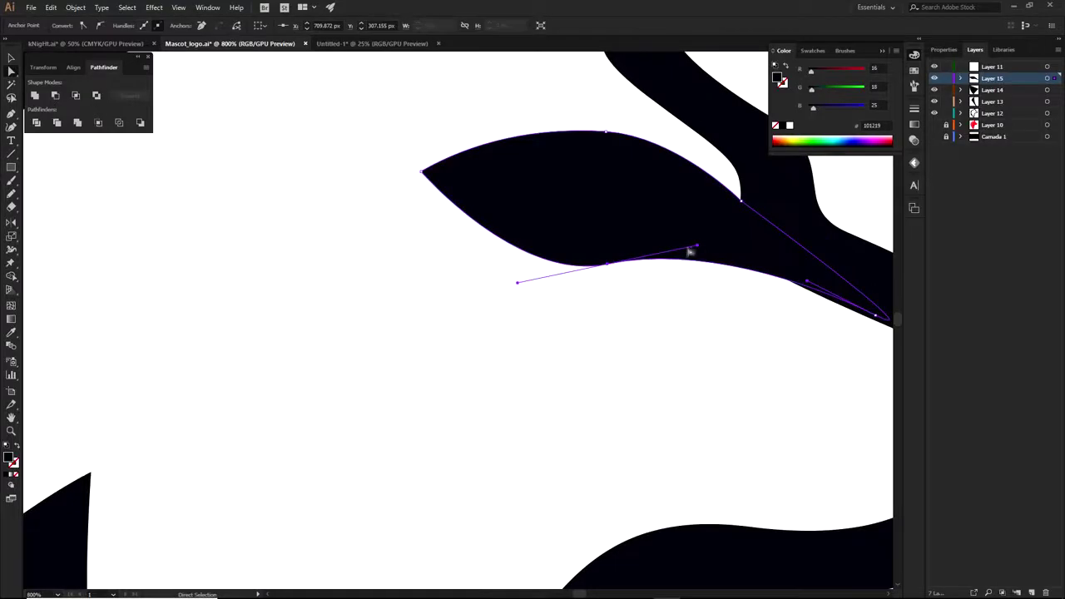
{"action": "left_click_drag", "start_coordinate": [697, 246], "coordinate": [696, 255]}
{"action": "key", "text": "ctrl+z"}
{"action": "left_click", "coordinate": [608, 264]}
{"action": "left_click_drag", "start_coordinate": [697, 247], "coordinate": [719, 242]}
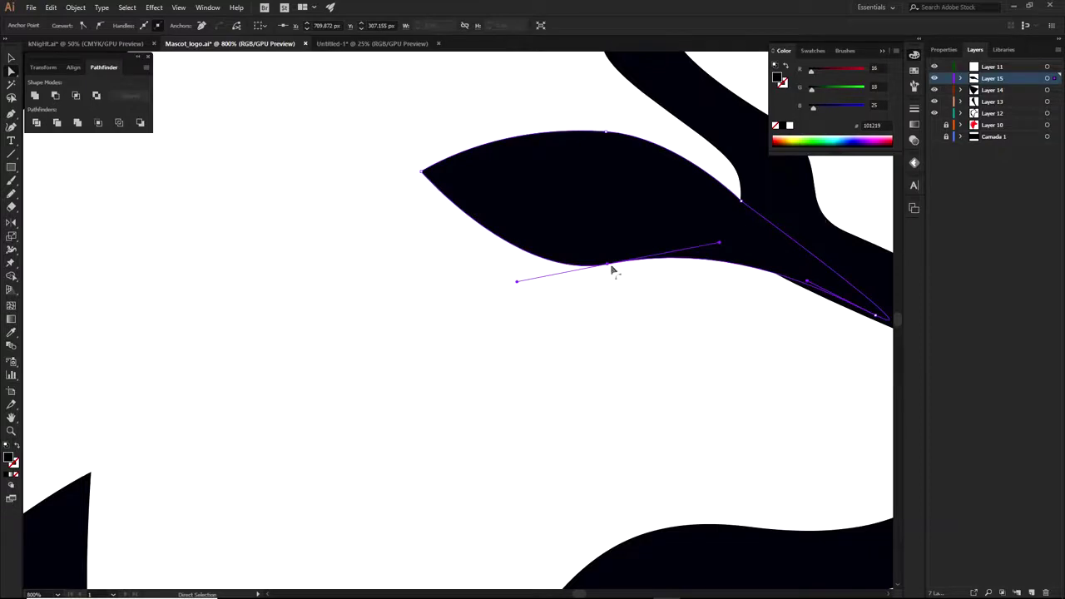
{"action": "left_click_drag", "start_coordinate": [608, 267], "coordinate": [610, 269]}
{"action": "left_click_drag", "start_coordinate": [722, 245], "coordinate": [725, 253]}
{"action": "left_click_drag", "start_coordinate": [825, 292], "coordinate": [752, 283]}
{"action": "left_click_drag", "start_coordinate": [802, 307], "coordinate": [800, 309]}
{"action": "left_click", "coordinate": [810, 225]}
Step: Examine the eye and mane shapes against the whole wolf head at reduced zoom
{"action": "scroll", "coordinate": [810, 225], "scroll_direction": "down", "scroll_amount": 3}
{"action": "left_click_drag", "start_coordinate": [810, 226], "coordinate": [752, 294]}
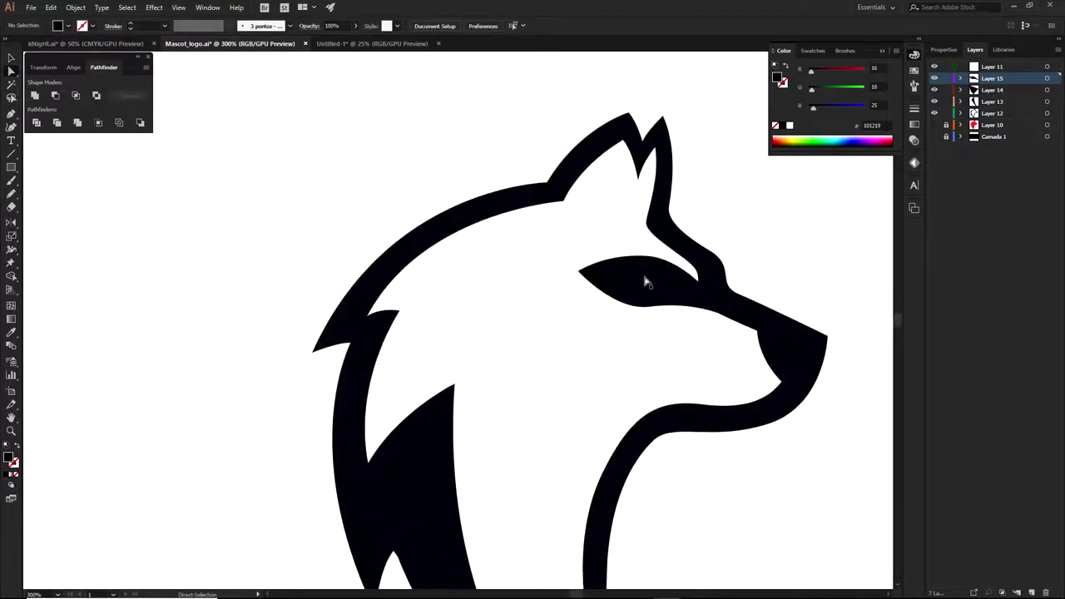
{"action": "key", "text": "ctrl+minus"}
{"action": "left_click_drag", "start_coordinate": [587, 283], "coordinate": [702, 228]}
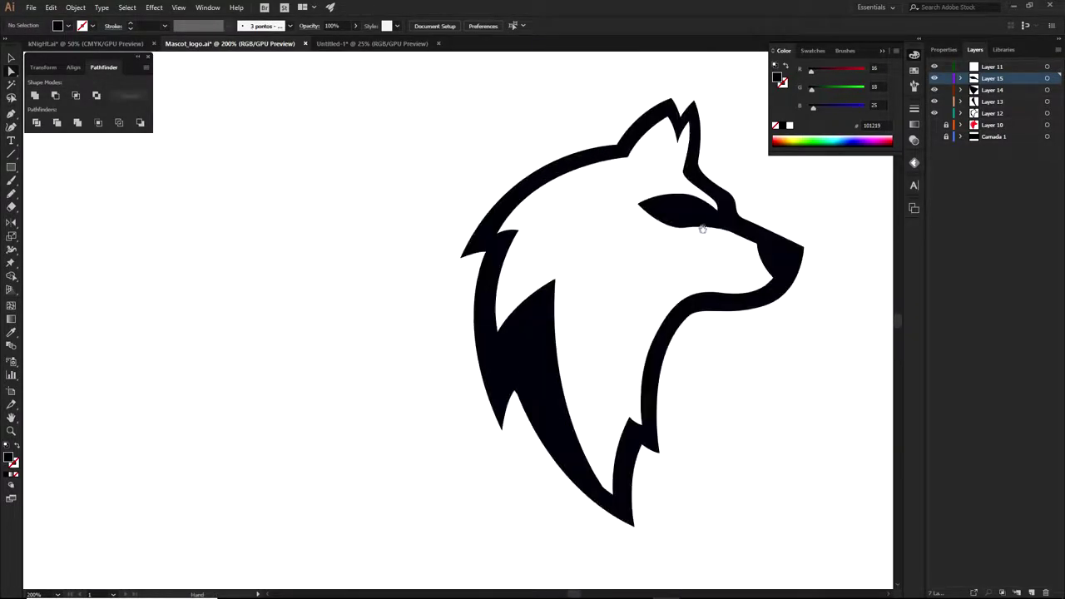
{"action": "key", "text": "ctrl+minus"}
{"action": "left_click", "coordinate": [632, 247]}
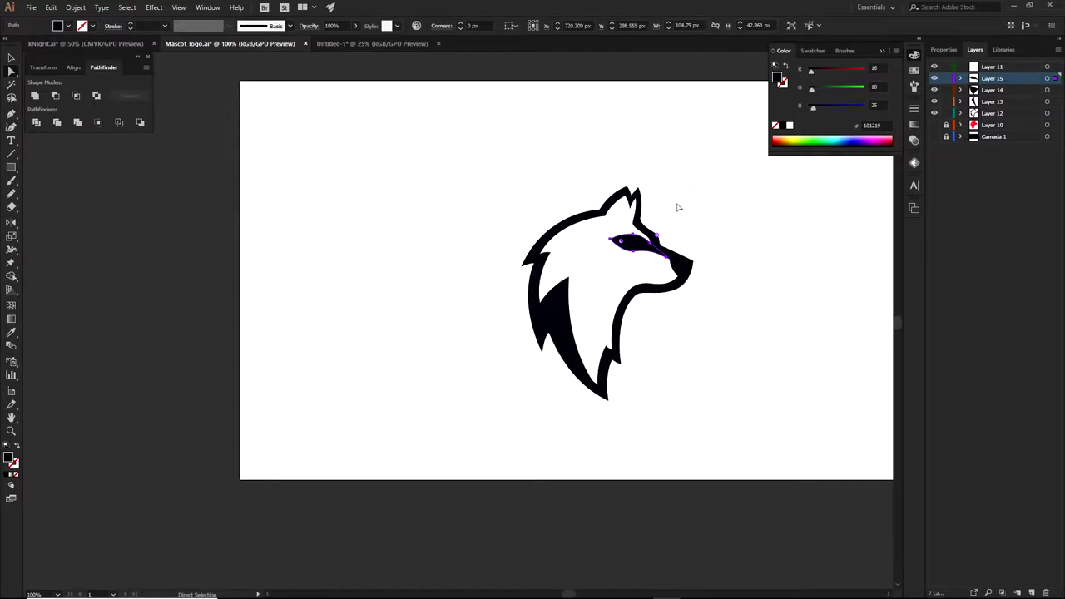
{"action": "left_click", "coordinate": [562, 312]}
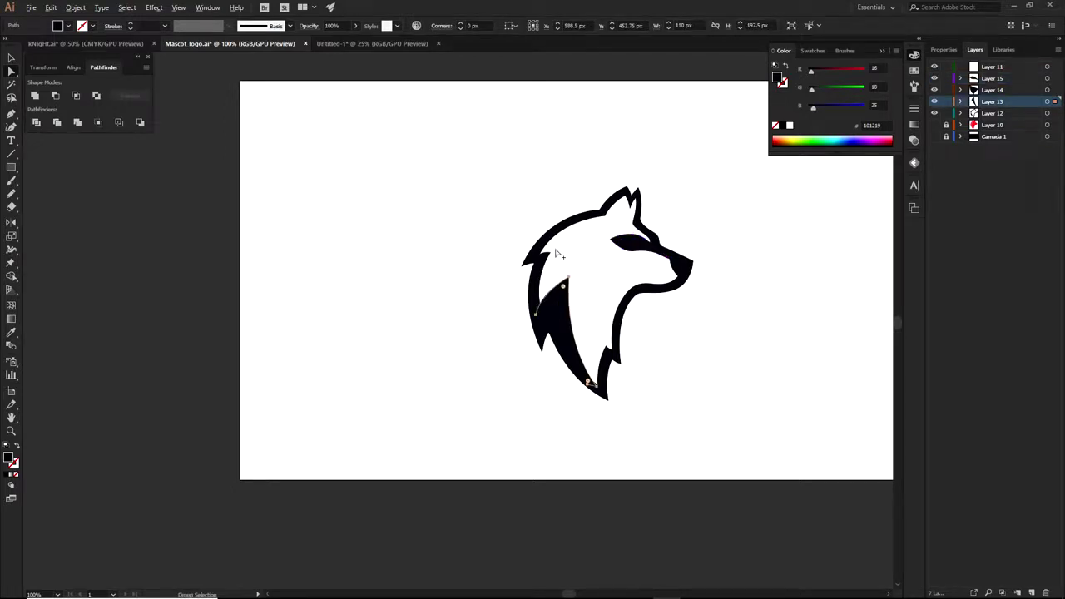
Step: Add a new layer above Layer 15
{"action": "scroll", "coordinate": [569, 254], "scroll_direction": "up", "scroll_amount": 3}
{"action": "left_click", "coordinate": [992, 78]}
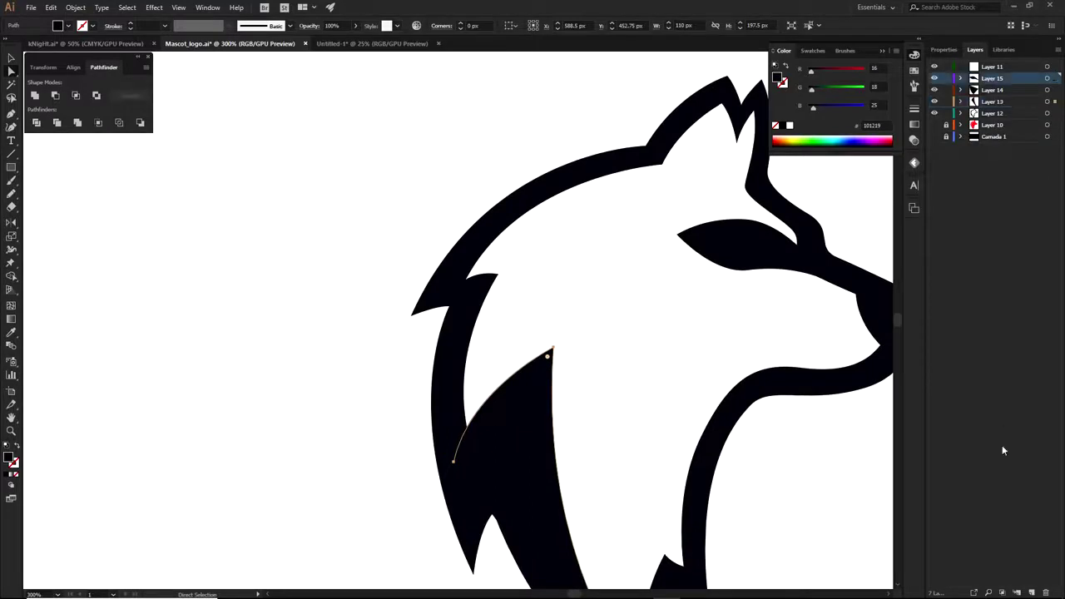
{"action": "left_click", "coordinate": [1030, 592]}
{"action": "key", "text": "minus"}
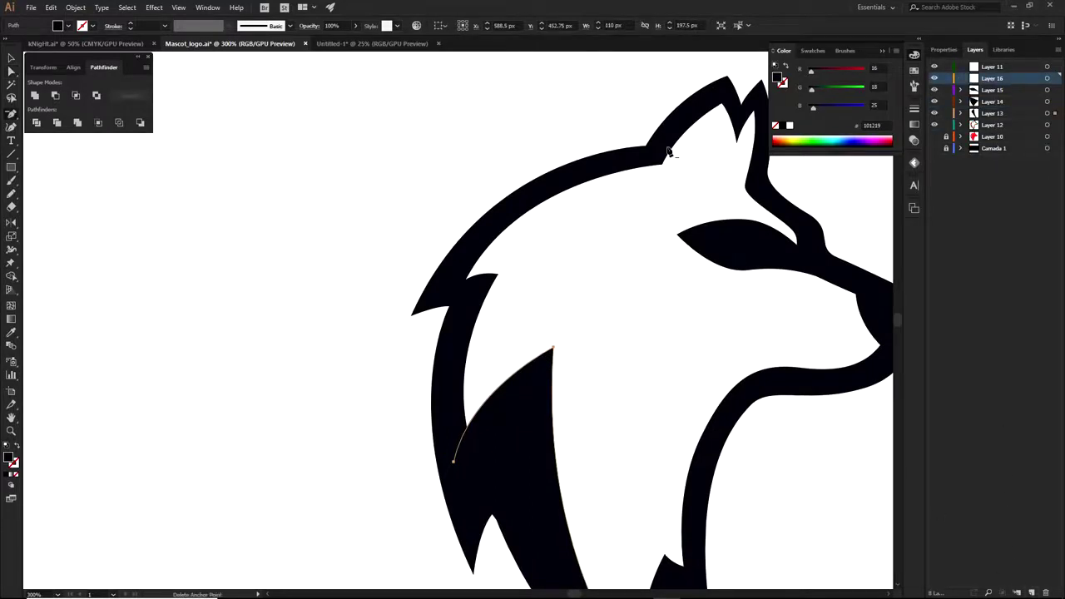
Step: Draw a closed curved shape with the Pen tool along the back ear's inner edge, ending in a spike below the ear base
{"action": "scroll", "coordinate": [670, 122], "scroll_direction": "up", "scroll_amount": 2}
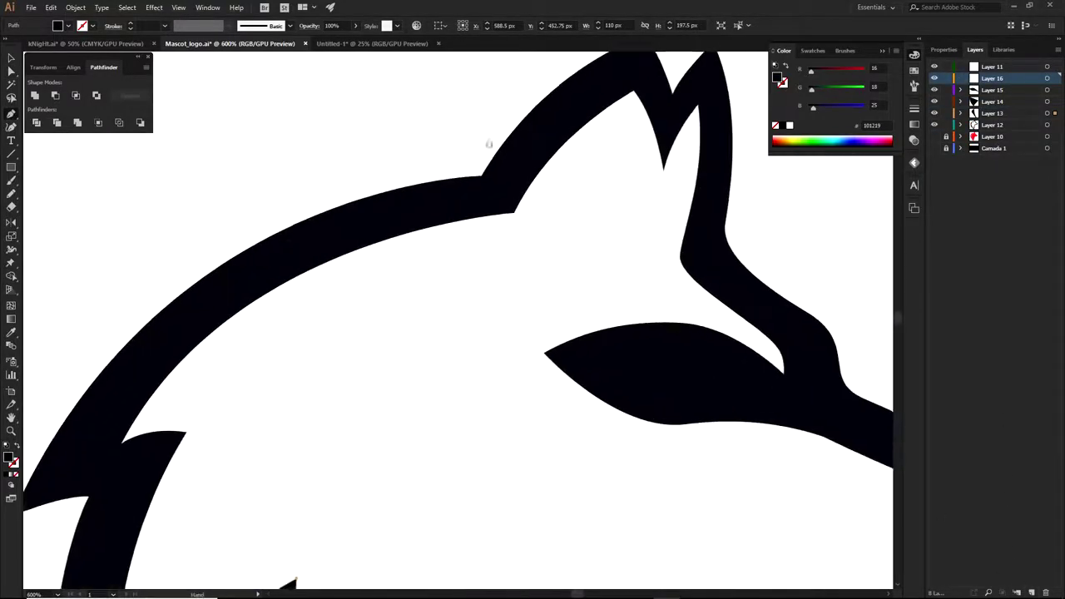
{"action": "left_click", "coordinate": [634, 94]}
{"action": "scroll", "coordinate": [573, 148], "scroll_direction": "down", "scroll_amount": 1}
{"action": "left_click_drag", "start_coordinate": [512, 247], "coordinate": [518, 374]}
{"action": "left_click", "coordinate": [512, 248]}
{"action": "left_click_drag", "start_coordinate": [511, 135], "coordinate": [510, 231]}
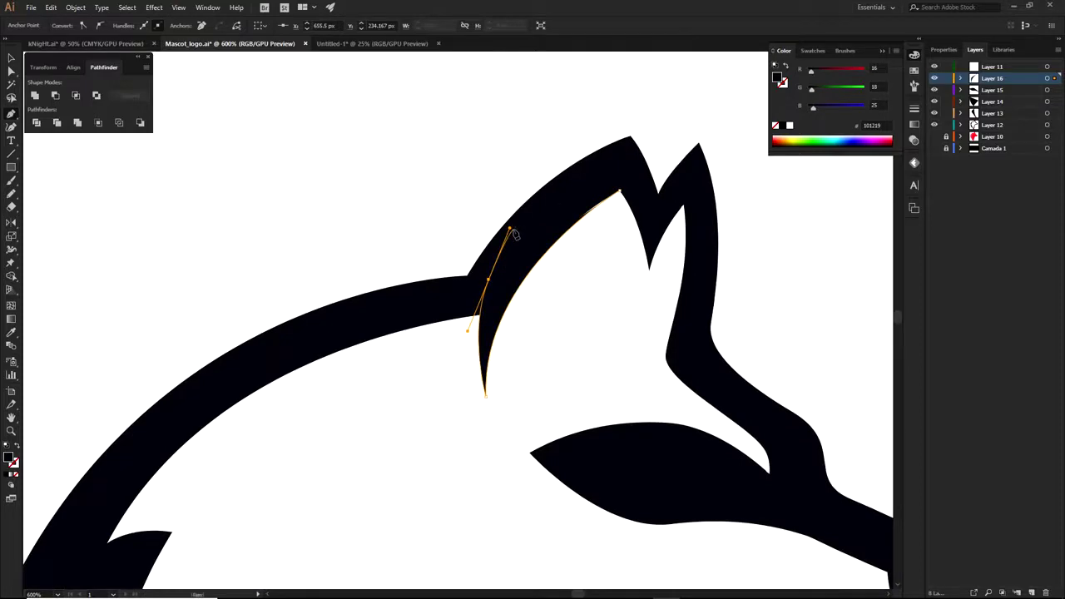
{"action": "left_click", "coordinate": [621, 165]}
{"action": "left_click", "coordinate": [619, 190]}
{"action": "key", "text": "a"}
{"action": "left_click", "coordinate": [440, 197]}
{"action": "left_click", "coordinate": [489, 338]}
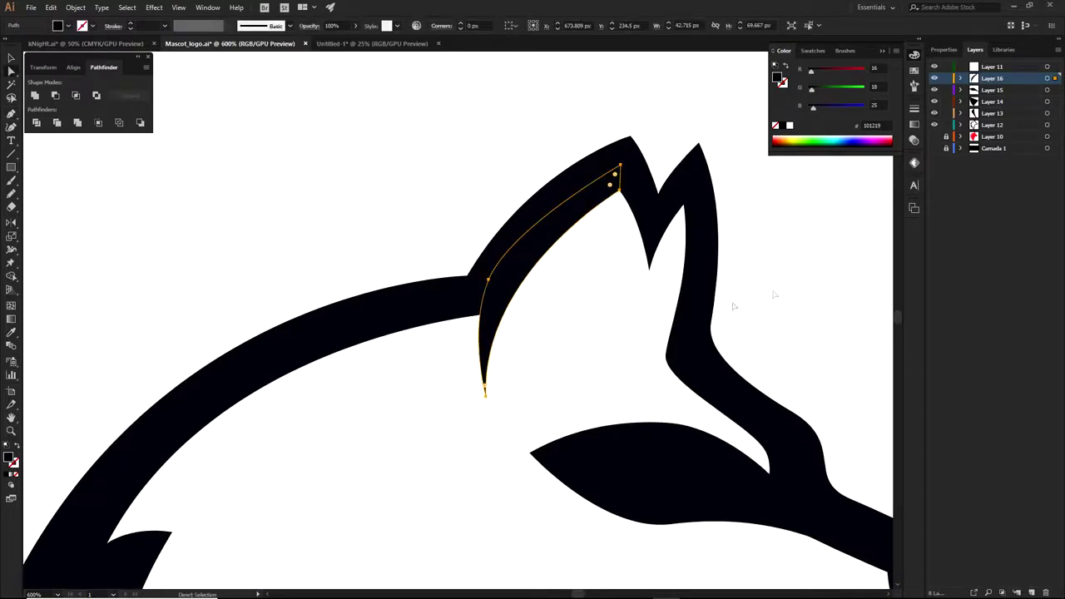
{"action": "left_click", "coordinate": [775, 294]}
Step: Draw a second Pen shape from the ear spike's tip up into the head outline to thicken the spike
{"action": "scroll", "coordinate": [775, 294], "scroll_direction": "down", "scroll_amount": 2}
{"action": "left_click_drag", "start_coordinate": [742, 325], "coordinate": [601, 218]}
{"action": "scroll", "coordinate": [430, 194], "scroll_direction": "up", "scroll_amount": 3}
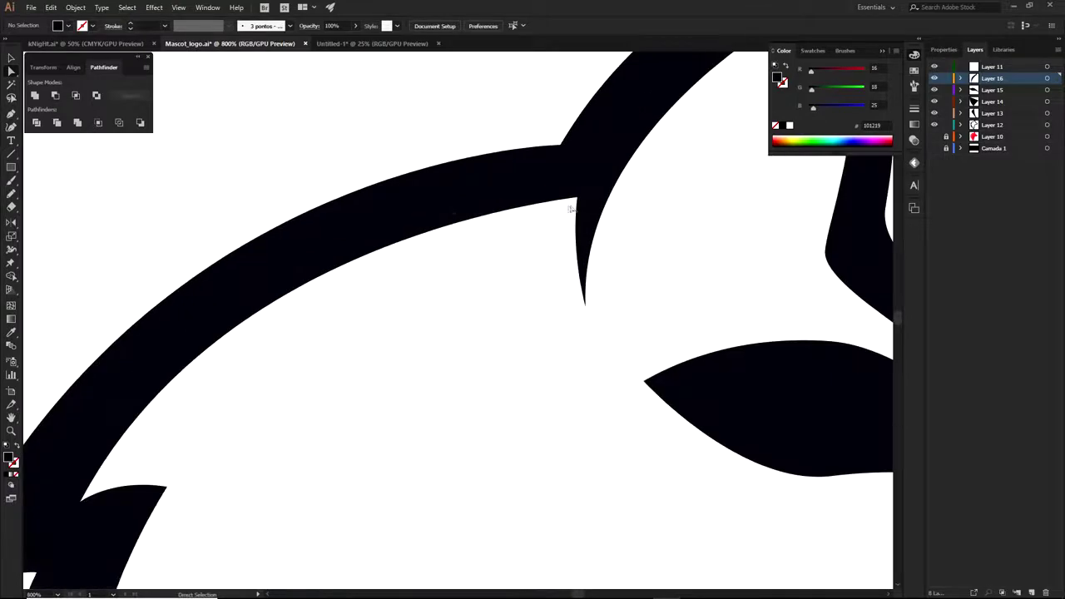
{"action": "key", "text": "p"}
{"action": "left_click", "coordinate": [585, 306]}
{"action": "left_click_drag", "start_coordinate": [556, 178], "coordinate": [566, 115]}
{"action": "left_click", "coordinate": [619, 143]}
{"action": "key", "text": "a"}
{"action": "key", "text": "ctrl+shift+a"}
{"action": "scroll", "coordinate": [556, 180], "scroll_direction": "down", "scroll_amount": 2}
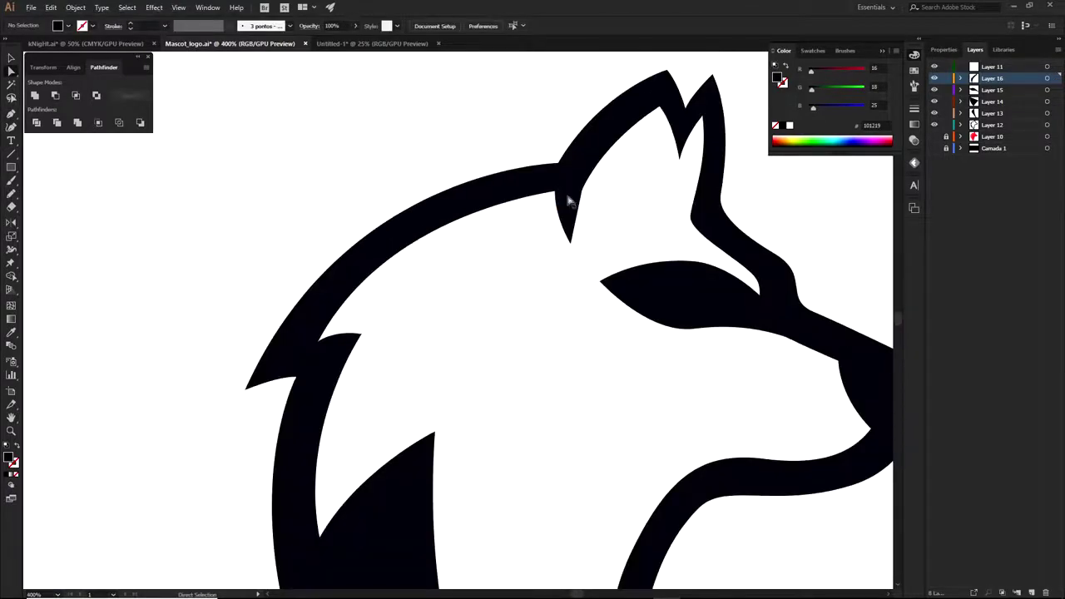
Step: Undo the last part of the thickening shape and redraw it inside the outline, closing it at the spike's tip
{"action": "scroll", "coordinate": [570, 197], "scroll_direction": "up", "scroll_amount": 3}
{"action": "key", "text": "ctrl+z"}
{"action": "key", "text": "p"}
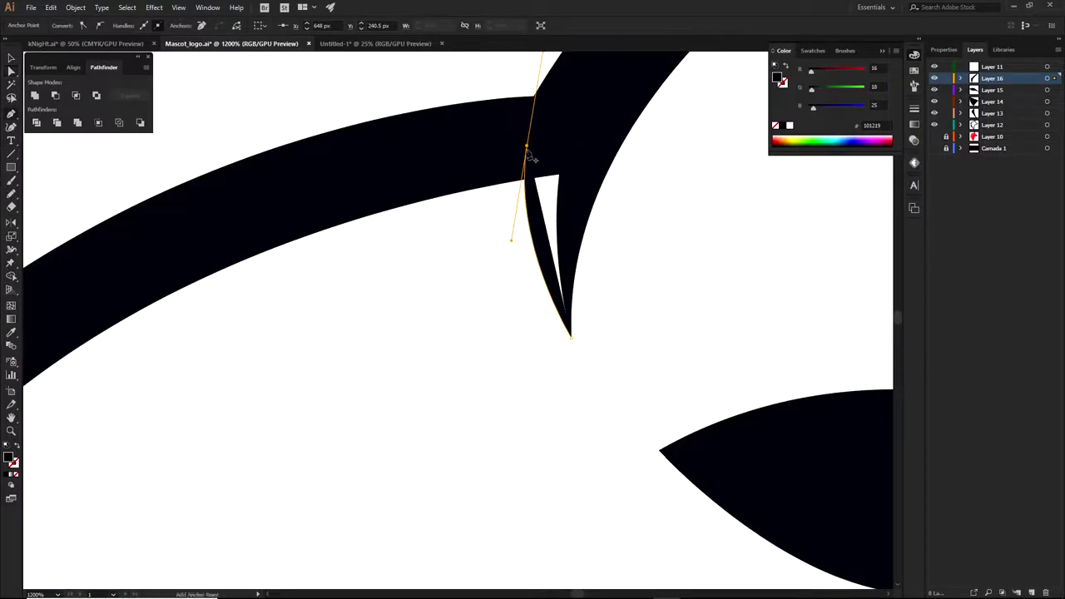
{"action": "left_click_drag", "start_coordinate": [526, 146], "coordinate": [593, 145]}
{"action": "left_click", "coordinate": [571, 336]}
{"action": "scroll", "coordinate": [427, 126], "scroll_direction": "down", "scroll_amount": 3}
{"action": "scroll", "coordinate": [459, 137], "scroll_direction": "down", "scroll_amount": 3}
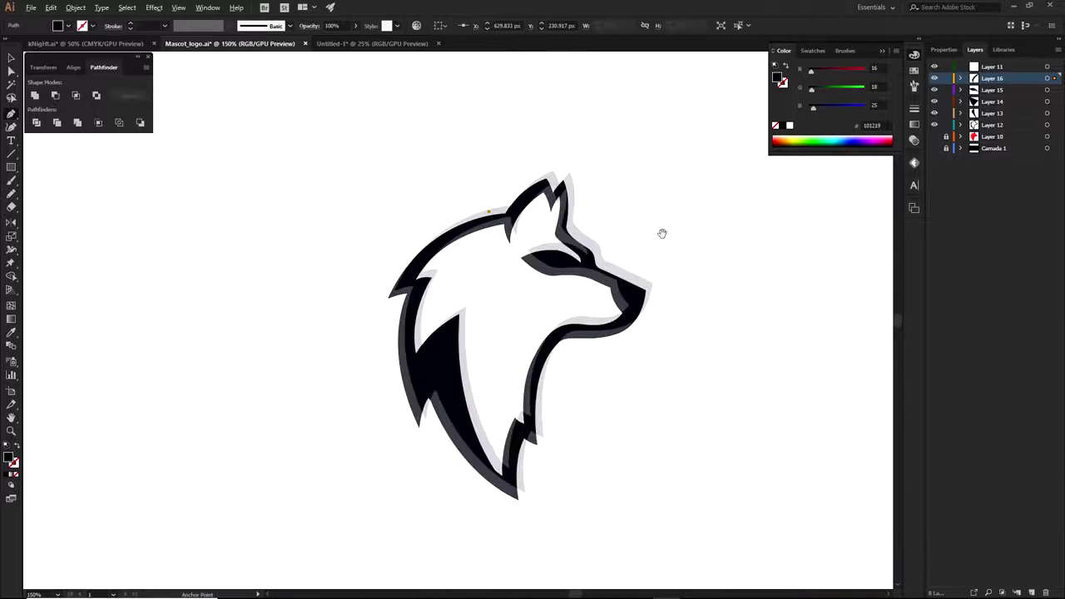
{"action": "left_click", "coordinate": [480, 200], "text": "ctrl"}
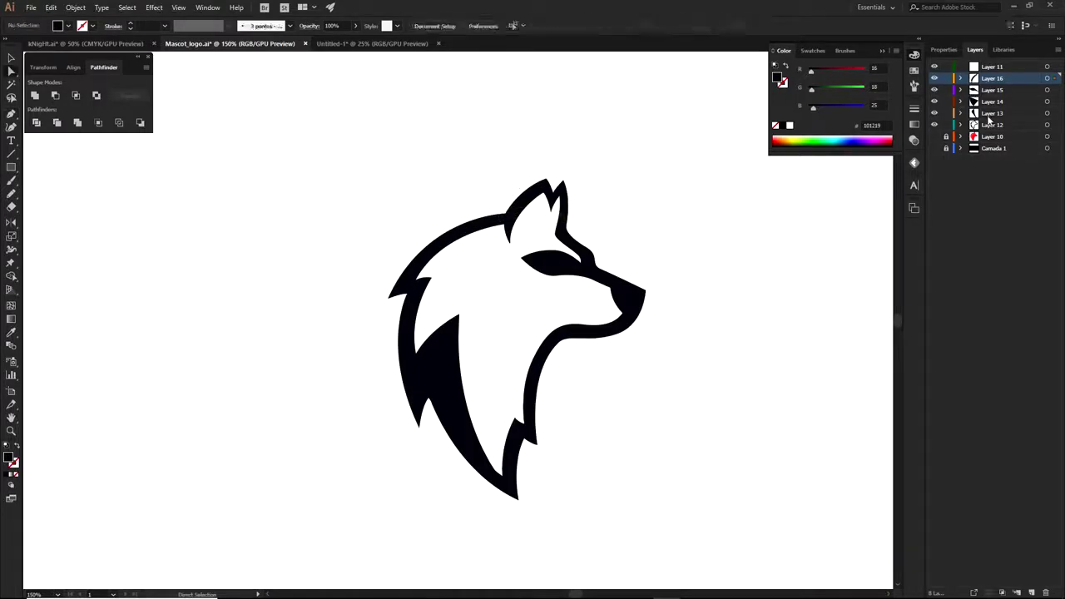
Step: Add a new layer above Layer 16 and move Layers 12 to 16 into it
{"action": "left_click", "coordinate": [1032, 592]}
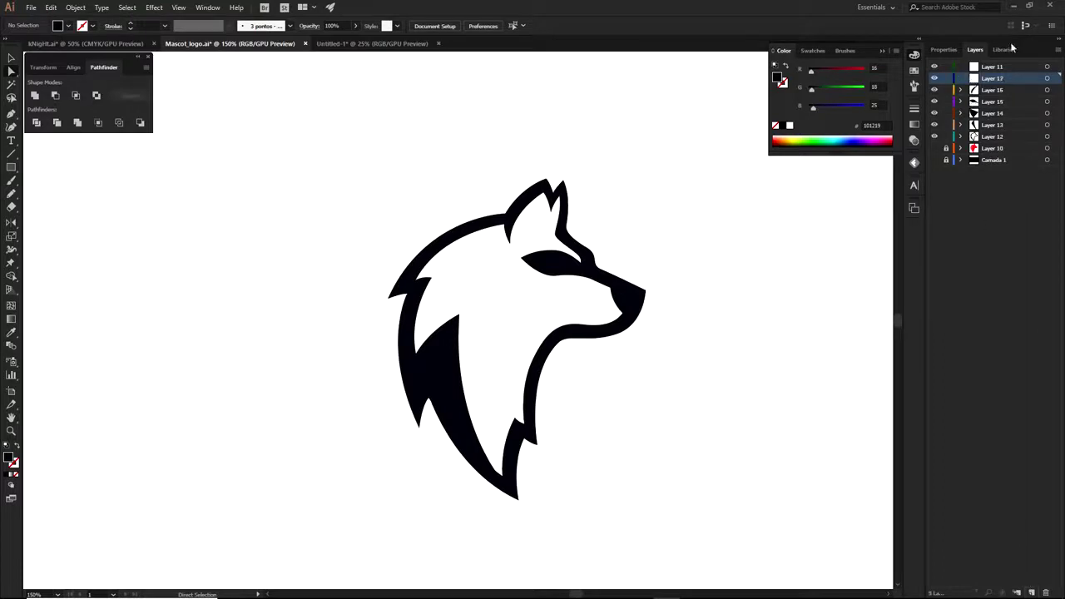
{"action": "left_click", "coordinate": [998, 136]}
{"action": "left_click", "coordinate": [991, 93], "text": "shift"}
{"action": "left_click_drag", "start_coordinate": [1024, 94], "coordinate": [969, 82]}
{"action": "left_click", "coordinate": [961, 79]}
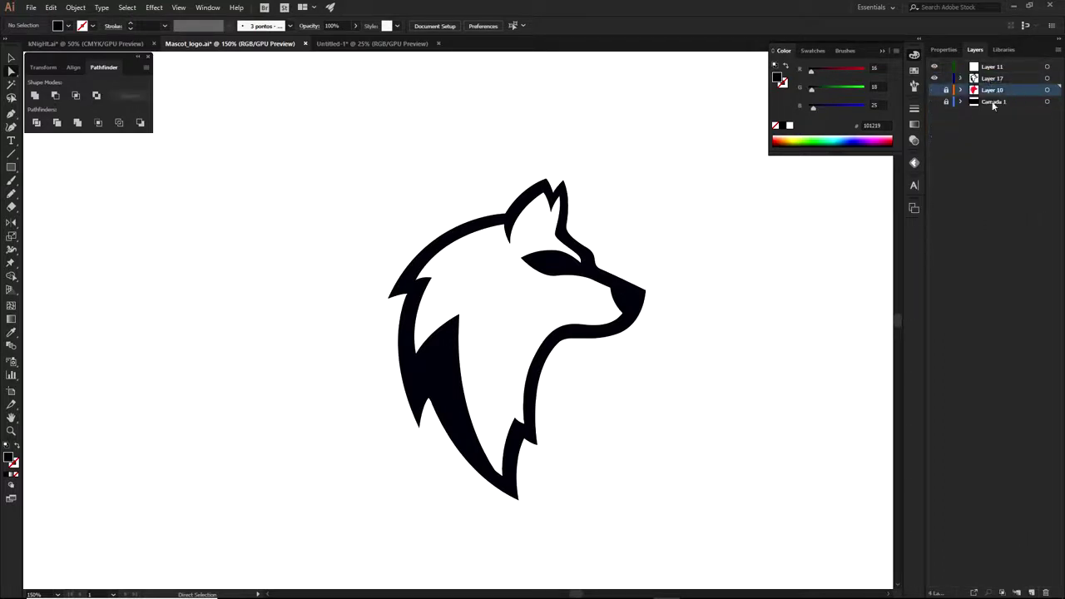
Step: Add a new layer above Layer 10 and start a straight-segment Pen path inside the mane outline, from the ear base down the back
{"action": "left_click", "coordinate": [1031, 592]}
{"action": "key", "text": "p"}
{"action": "left_click_drag", "start_coordinate": [535, 273], "coordinate": [554, 255]}
{"action": "left_click", "coordinate": [514, 201]}
{"action": "left_click", "coordinate": [442, 237]}
{"action": "left_click", "coordinate": [428, 267]}
{"action": "left_click", "coordinate": [426, 352]}
{"action": "left_click", "coordinate": [449, 360]}
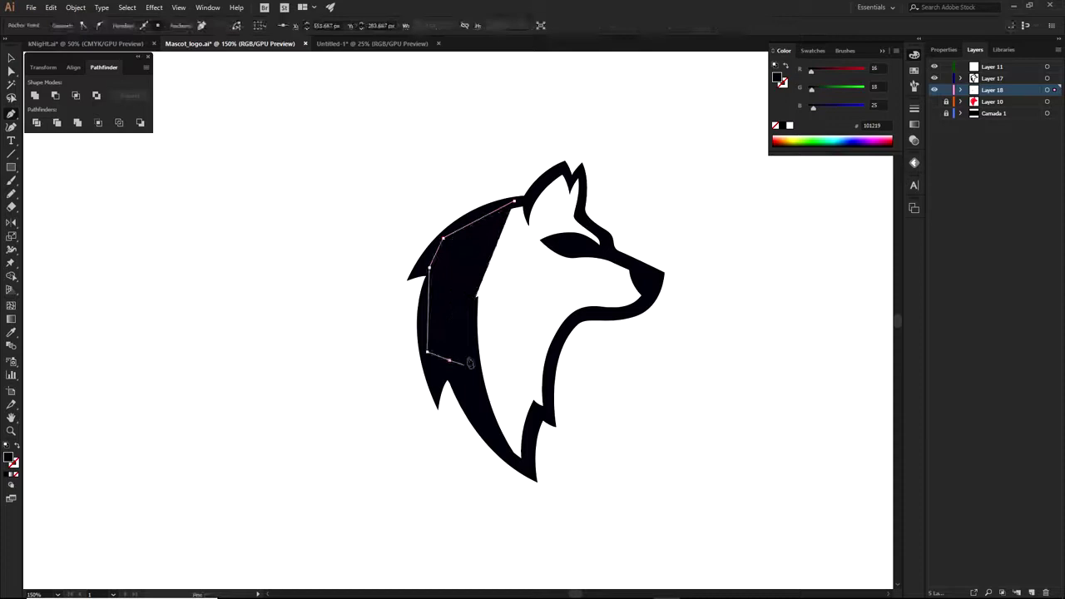
Step: Set the path's fill to none and continue it inside the outline along the lower mane, throat and jaw to the nose
{"action": "left_click", "coordinate": [11, 476]}
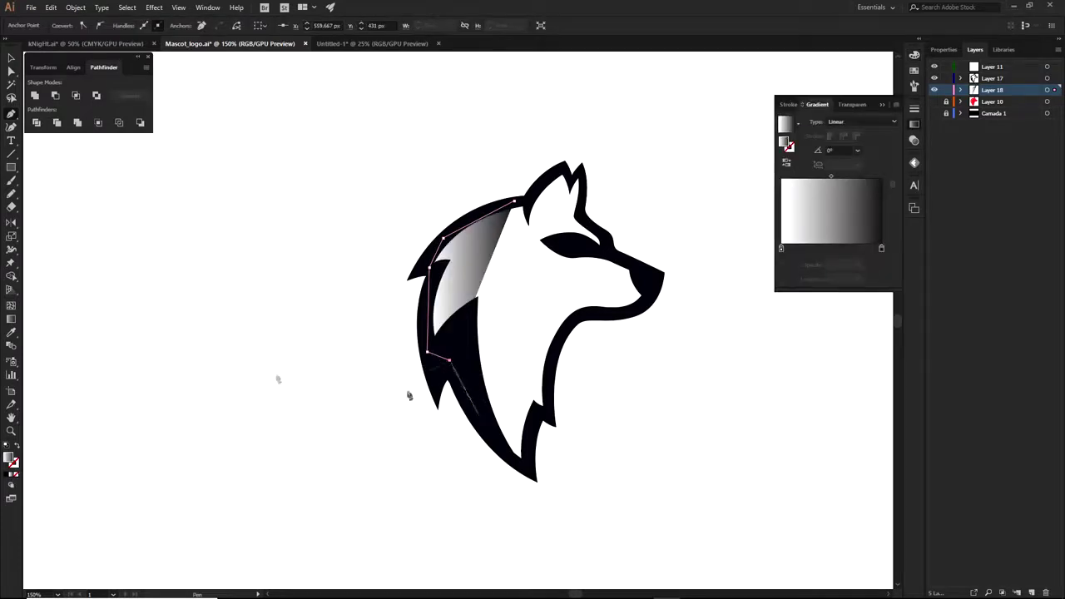
{"action": "left_click", "coordinate": [15, 477]}
{"action": "left_click", "coordinate": [494, 432]}
{"action": "left_click", "coordinate": [523, 463]}
{"action": "left_click", "coordinate": [539, 426]}
{"action": "left_click", "coordinate": [546, 408]}
{"action": "left_click", "coordinate": [553, 357]}
{"action": "left_click", "coordinate": [573, 315]}
{"action": "left_click", "coordinate": [596, 314]}
{"action": "left_click", "coordinate": [644, 304]}
{"action": "left_click", "coordinate": [650, 289]}
Step: Continue the straight-segment base path inside the outline from the nose over the snout and brow up to the front ear tip
{"action": "left_click", "coordinate": [636, 270]}
{"action": "left_click", "coordinate": [609, 253]}
{"action": "left_click", "coordinate": [602, 235]}
{"action": "left_click", "coordinate": [580, 218]}
{"action": "left_click", "coordinate": [581, 200]}
{"action": "left_click", "coordinate": [583, 177]}
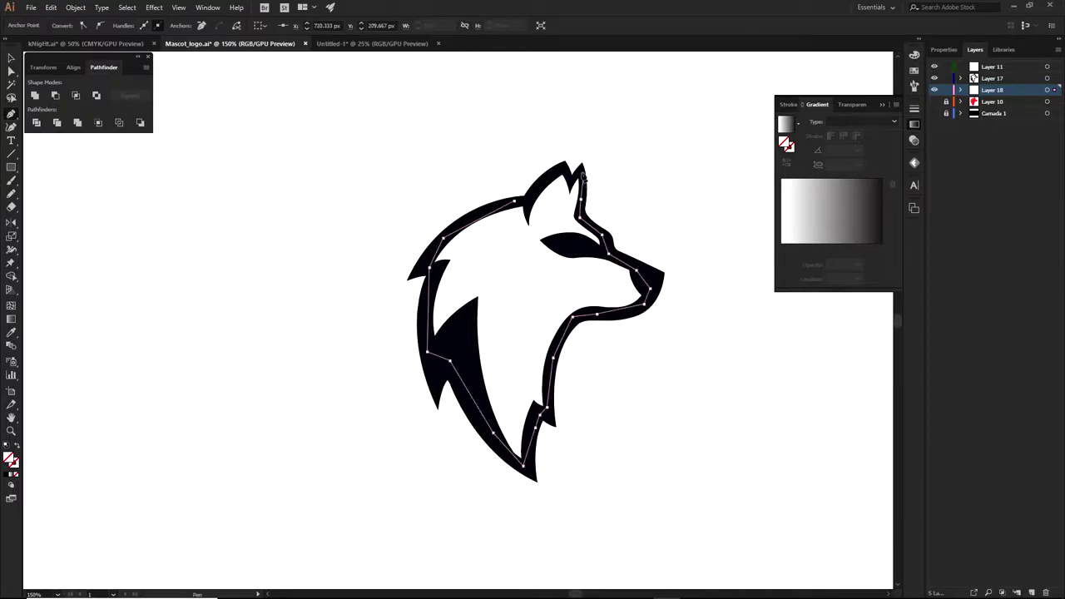
Step: Trace the path through both ear tips and down the ear's back edge, closing it at its starting anchor
{"action": "scroll", "coordinate": [582, 176], "scroll_direction": "up", "scroll_amount": 3}
{"action": "left_click", "coordinate": [583, 171]}
{"action": "left_click", "coordinate": [561, 191]}
{"action": "left_click", "coordinate": [560, 189]}
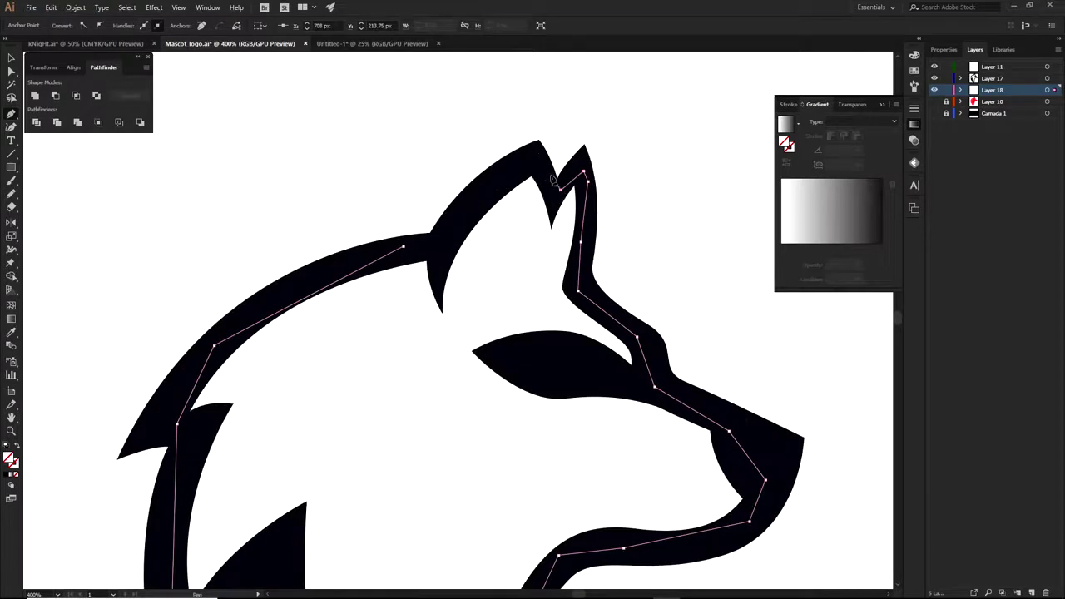
{"action": "left_click", "coordinate": [533, 169]}
{"action": "left_click", "coordinate": [510, 169]}
{"action": "left_click", "coordinate": [438, 247]}
{"action": "left_click", "coordinate": [403, 248]}
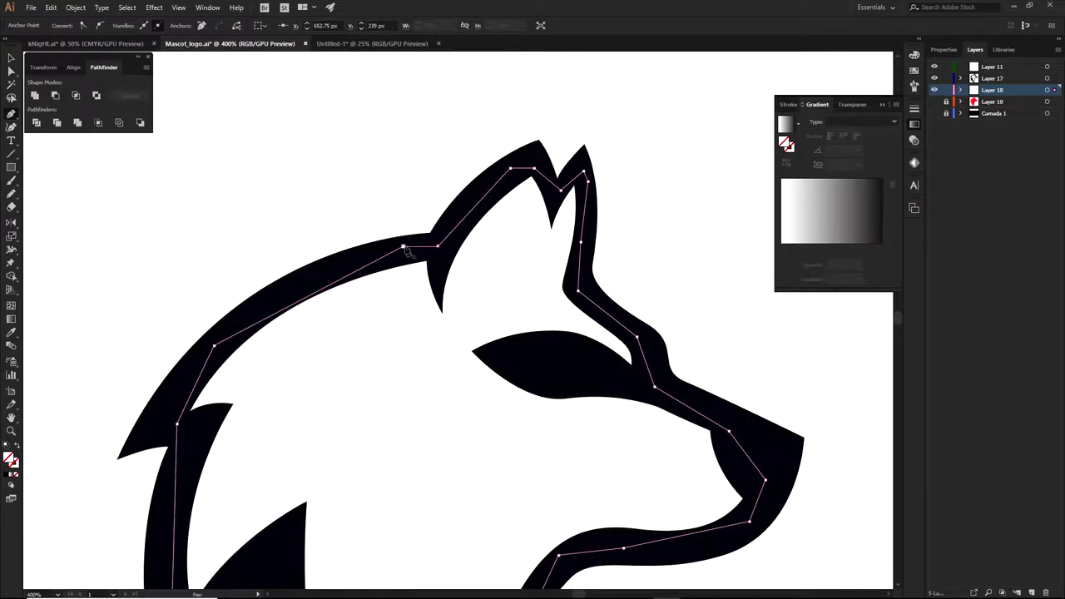
{"action": "scroll", "coordinate": [430, 199], "scroll_direction": "down", "scroll_amount": 2}
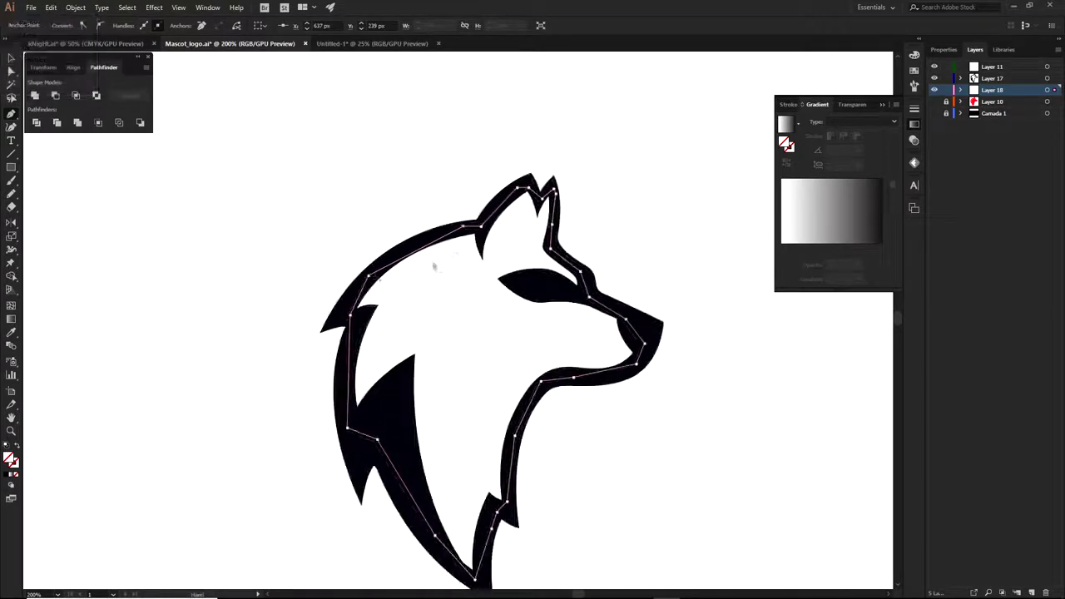
Step: Give the closed base silhouette a solid fill of colour A86120
{"action": "left_click", "coordinate": [9, 476]}
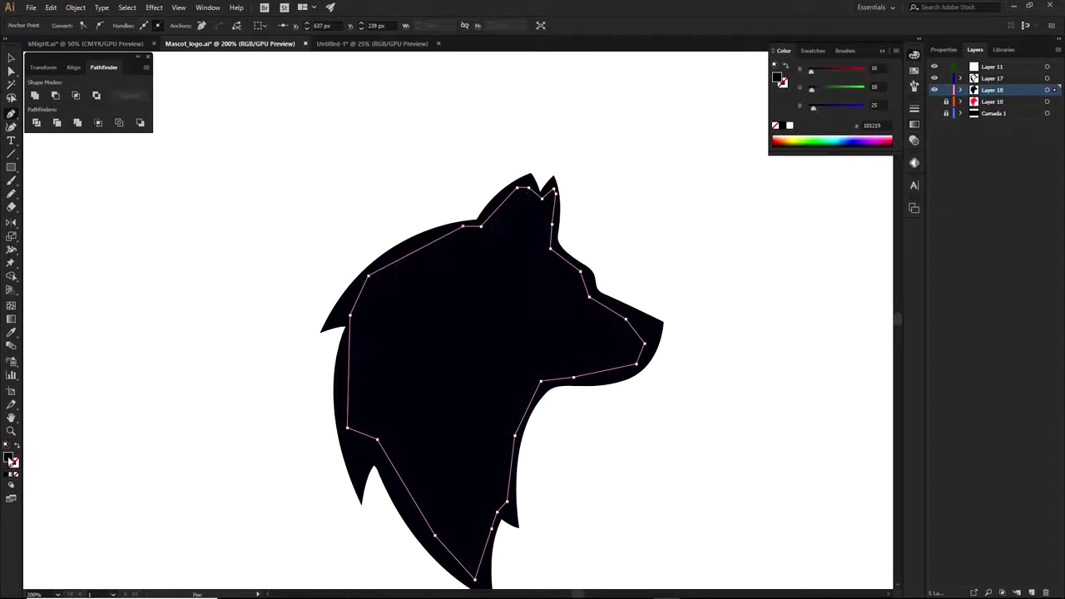
{"action": "double_click", "coordinate": [9, 458]}
{"action": "type", "text": "A86120"}
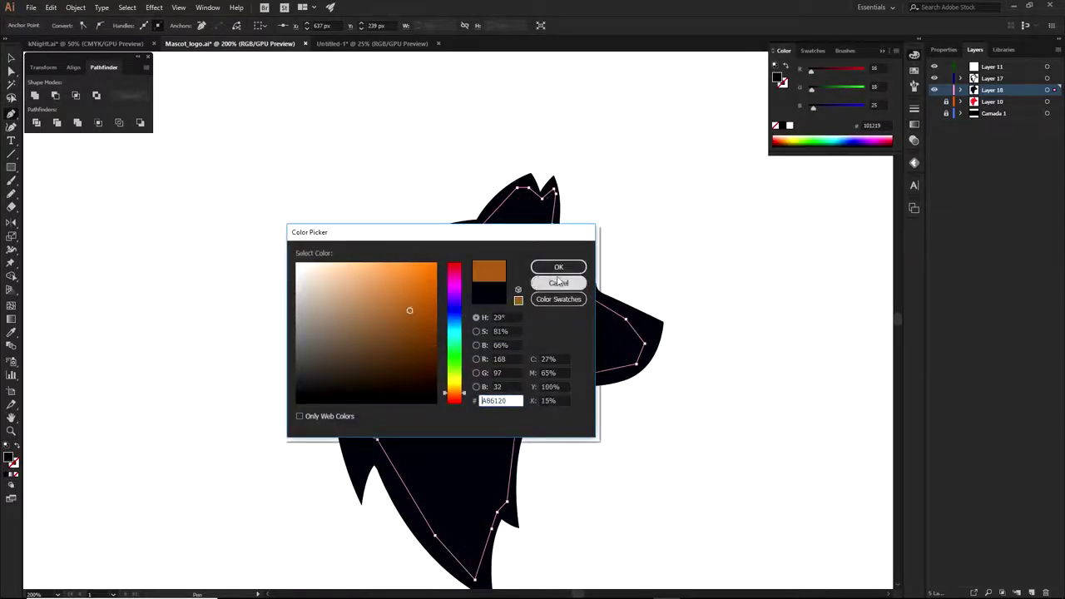
{"action": "key", "text": "Return"}
{"action": "left_click", "coordinate": [487, 340]}
{"action": "left_click_drag", "start_coordinate": [167, 436], "coordinate": [252, 405]}
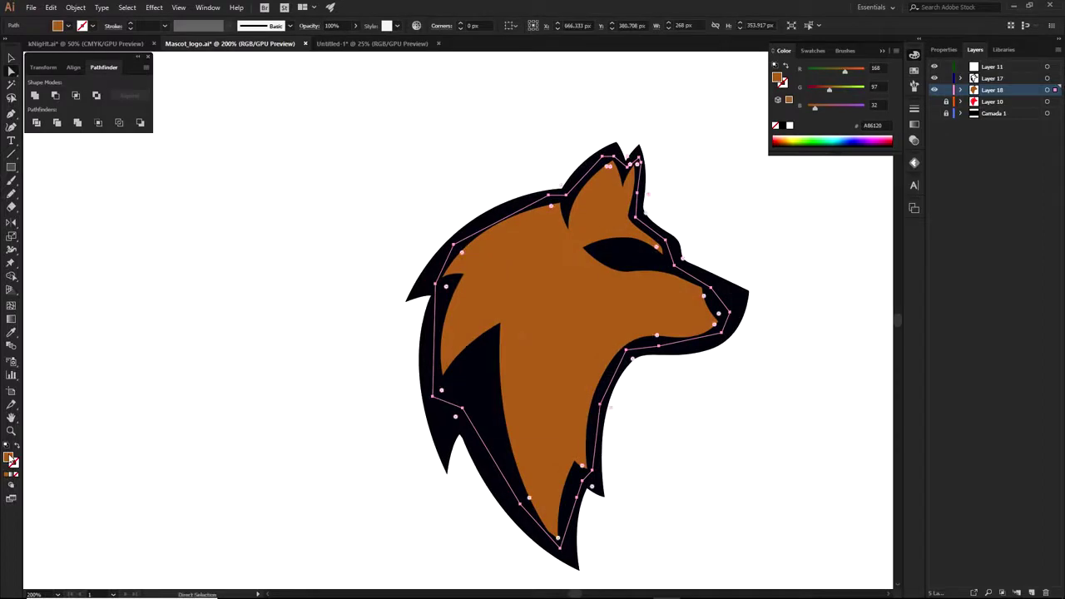
Step: Set the base silhouette's fill colour to AFAFAF and deselect it
{"action": "double_click", "coordinate": [10, 457]}
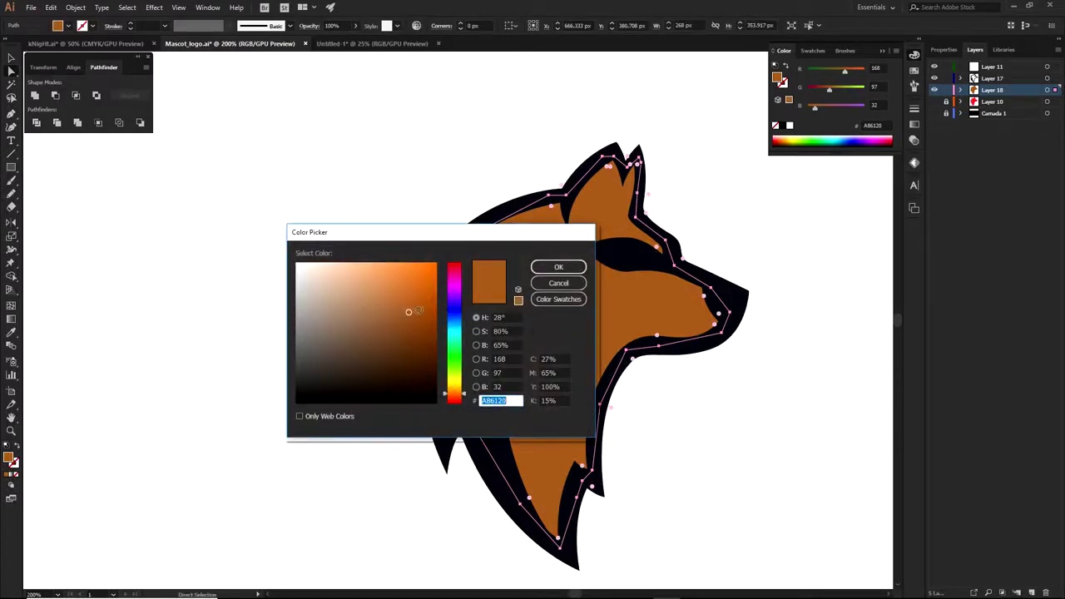
{"action": "type", "text": "AFAFAF"}
{"action": "left_click", "coordinate": [559, 267]}
{"action": "left_click", "coordinate": [774, 238]}
Step: Compare the artwork with the red reference on Layer 10 by temporarily hiding Layers 11, 17 and 18
{"action": "left_click_drag", "start_coordinate": [687, 356], "coordinate": [646, 317]}
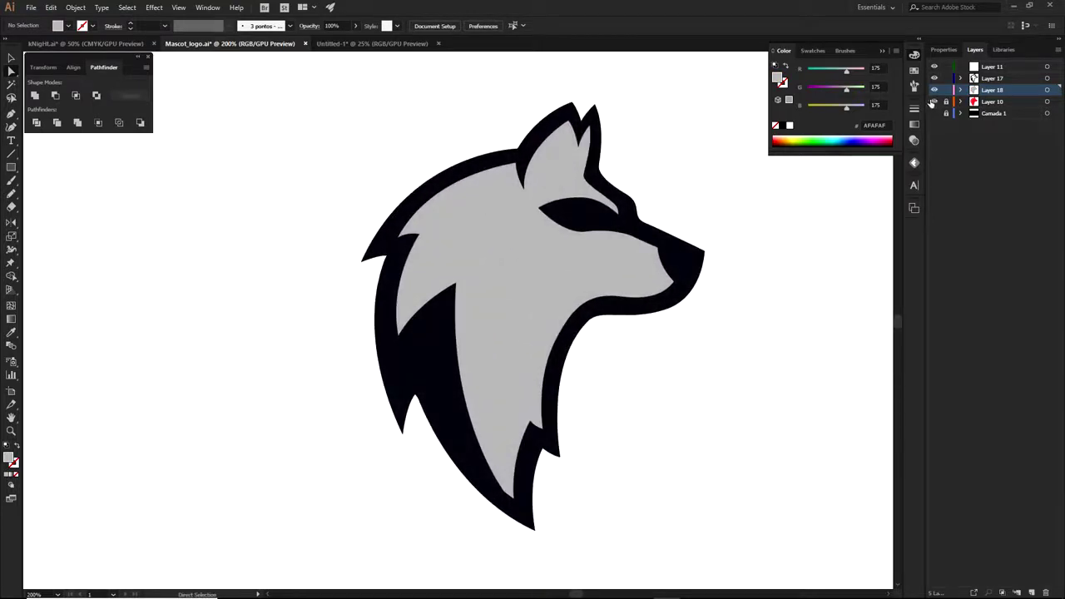
{"action": "left_click_drag", "start_coordinate": [935, 91], "coordinate": [932, 68]}
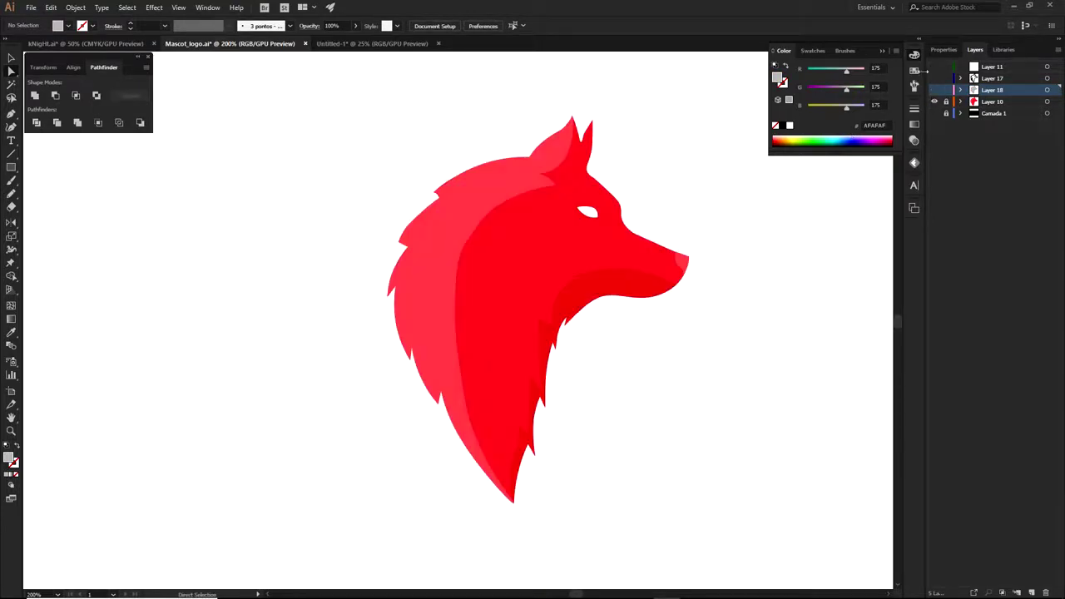
{"action": "left_click_drag", "start_coordinate": [934, 90], "coordinate": [933, 68]}
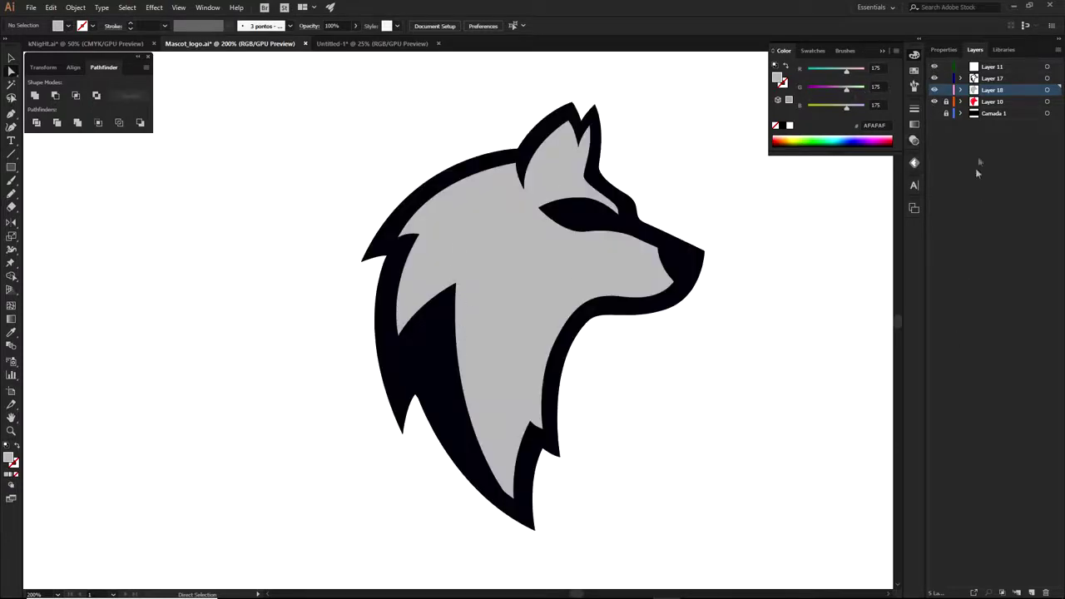
Step: Add a new layer above Layer 18 and start a curved Pen path from the lower neck tip up the mane to a spike point
{"action": "left_click", "coordinate": [1032, 592]}
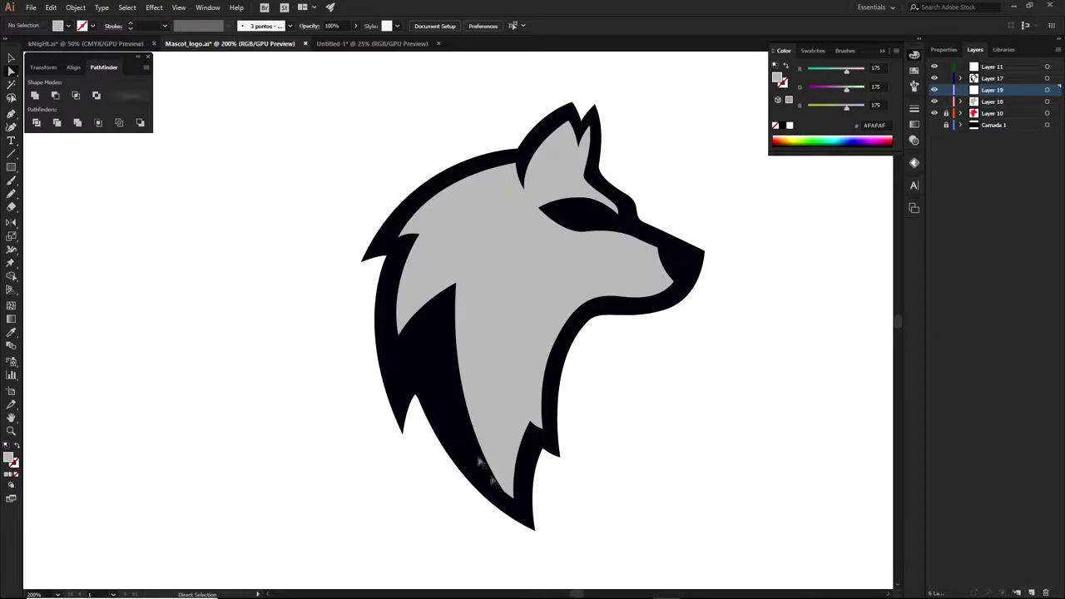
{"action": "key", "text": "p"}
{"action": "left_click", "coordinate": [504, 495]}
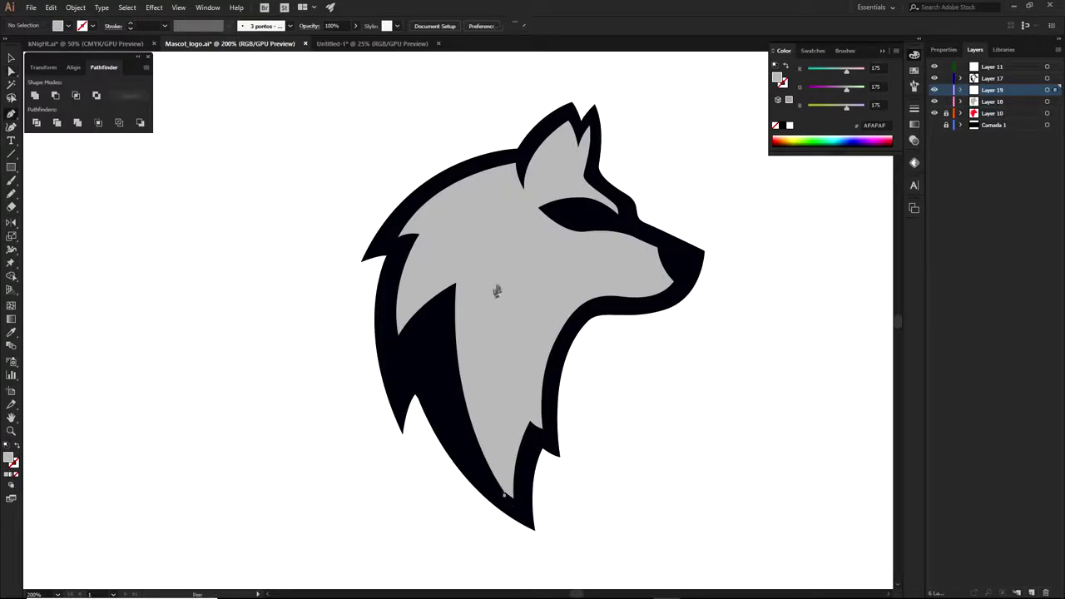
{"action": "left_click_drag", "start_coordinate": [500, 226], "coordinate": [570, 80]}
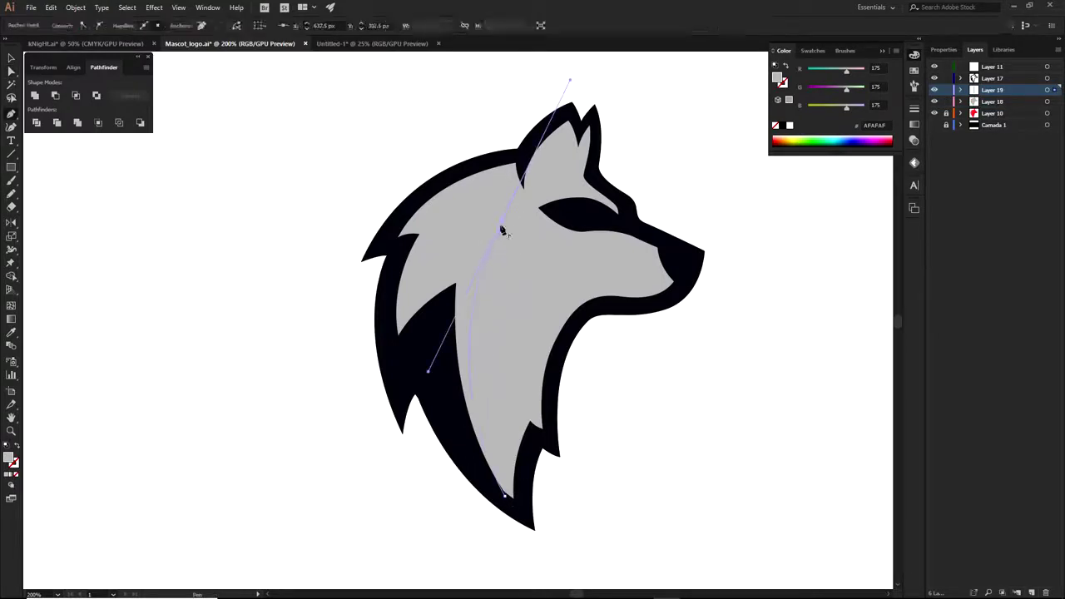
{"action": "left_click", "coordinate": [500, 226]}
{"action": "left_click_drag", "start_coordinate": [446, 254], "coordinate": [428, 277]}
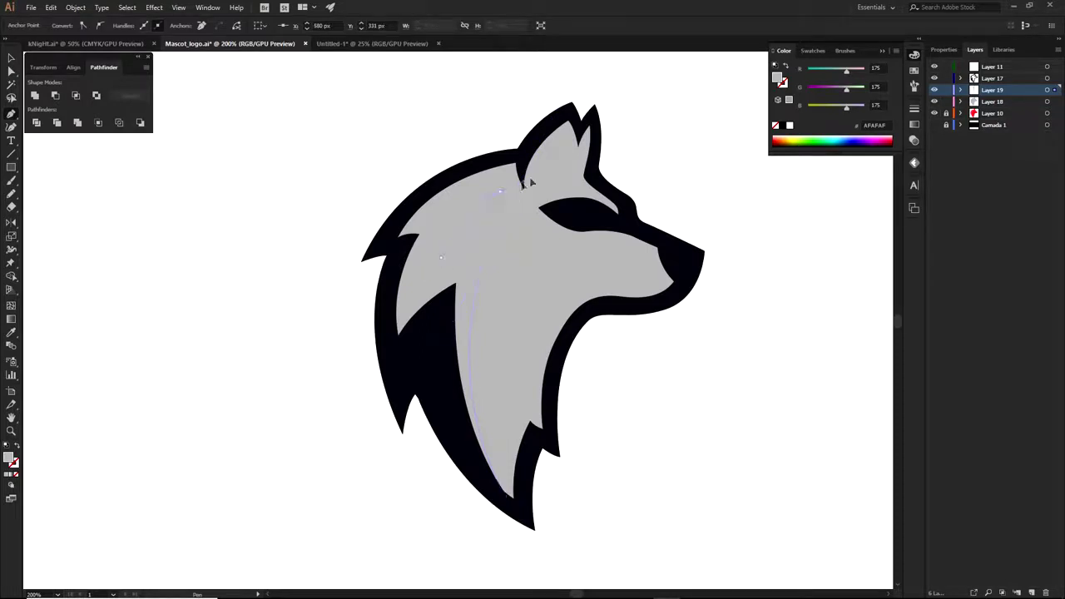
Step: Curve the mane shading path from the spike up towards the ear and anchor it at the black ear-base tip
{"action": "scroll", "coordinate": [502, 195], "scroll_direction": "up", "scroll_amount": 2}
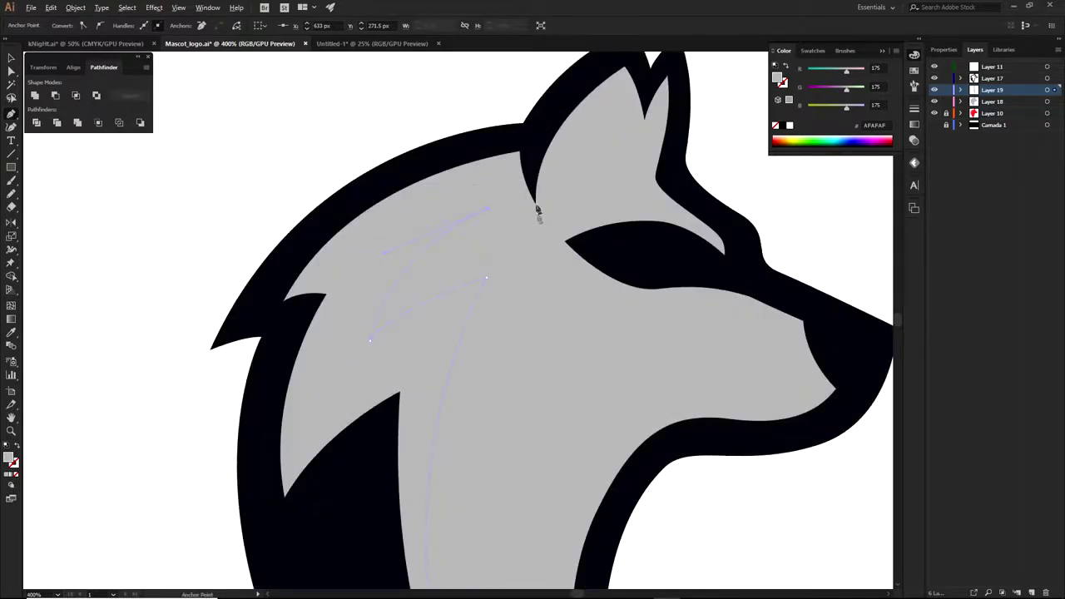
{"action": "left_click_drag", "start_coordinate": [486, 209], "coordinate": [487, 192]}
{"action": "scroll", "coordinate": [537, 206], "scroll_direction": "up", "scroll_amount": 3}
{"action": "scroll", "coordinate": [530, 217], "scroll_direction": "down", "scroll_amount": 4}
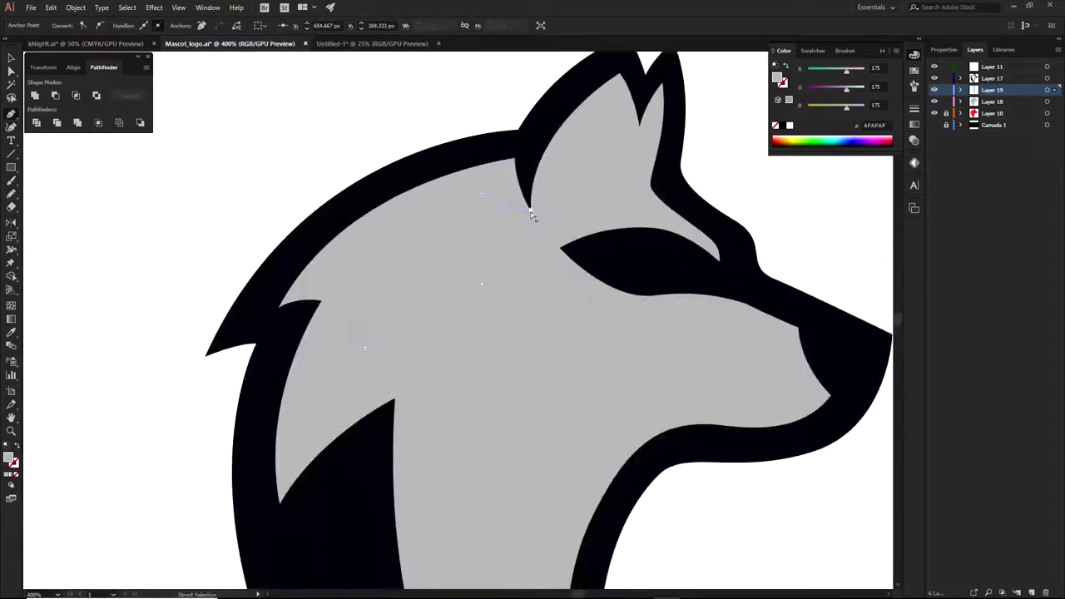
Step: Undo the anchor at the ear-base tip and place it again just inside the black tip with a curved segment
{"action": "scroll", "coordinate": [530, 215], "scroll_direction": "up", "scroll_amount": 10}
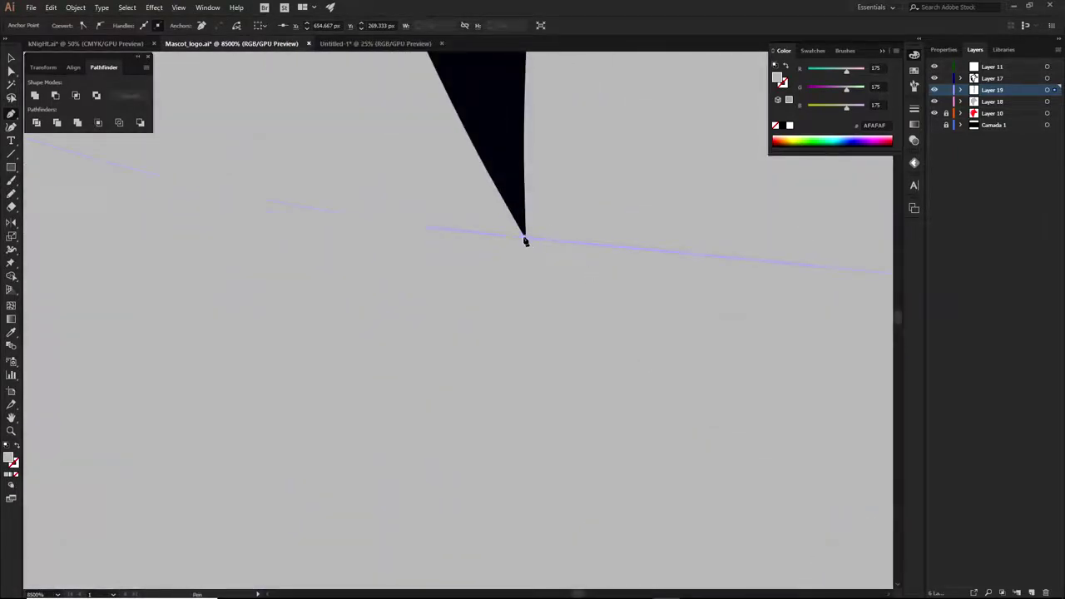
{"action": "scroll", "coordinate": [528, 240], "scroll_direction": "down", "scroll_amount": 5}
{"action": "scroll", "coordinate": [494, 236], "scroll_direction": "up", "scroll_amount": 2}
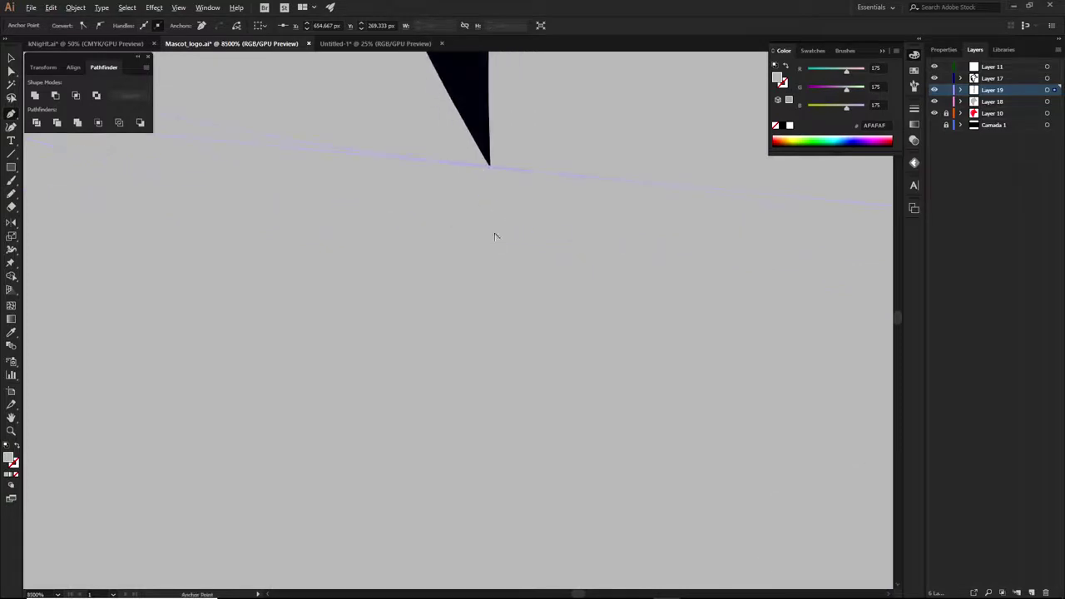
{"action": "key", "text": "ctrl+z"}
{"action": "left_click", "coordinate": [469, 153], "text": "ctrl"}
{"action": "scroll", "coordinate": [371, 151], "scroll_direction": "down", "scroll_amount": 2}
{"action": "left_click_drag", "start_coordinate": [374, 155], "coordinate": [555, 344]}
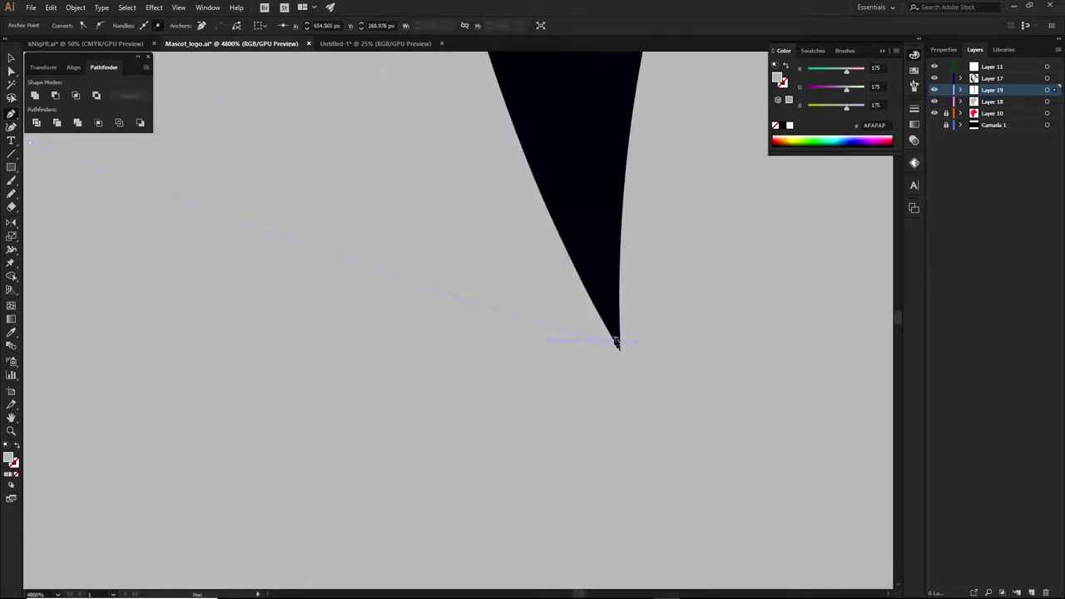
{"action": "left_click", "coordinate": [617, 343]}
Step: Continue the shading path with straight segments inside the black outline, from the ear base along the upper back of the mane
{"action": "scroll", "coordinate": [618, 344], "scroll_direction": "down", "scroll_amount": 4}
{"action": "left_click", "coordinate": [584, 220]}
{"action": "left_click", "coordinate": [583, 143]}
{"action": "scroll", "coordinate": [500, 284], "scroll_direction": "down", "scroll_amount": 1}
{"action": "scroll", "coordinate": [500, 284], "scroll_direction": "down", "scroll_amount": 6}
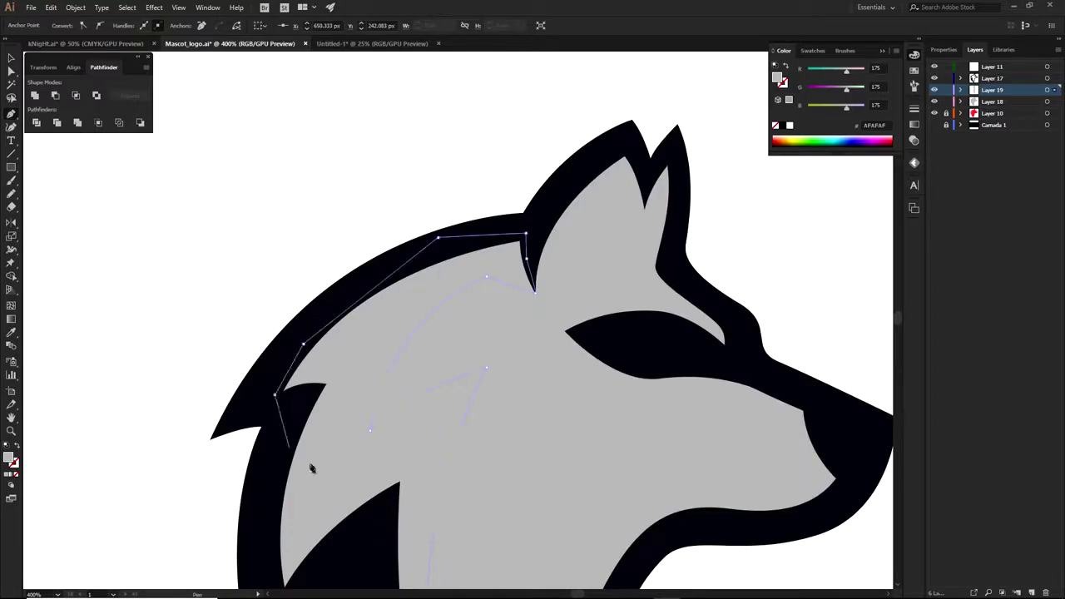
Step: Run the shading path down the rear outline and through the black lower mane, closing it at the neck tip
{"action": "scroll", "coordinate": [384, 260], "scroll_direction": "up", "scroll_amount": 4}
{"action": "left_click", "coordinate": [356, 304]}
{"action": "left_click", "coordinate": [360, 394]}
{"action": "left_click", "coordinate": [446, 393]}
{"action": "left_click_drag", "start_coordinate": [530, 525], "coordinate": [449, 334]}
{"action": "left_click", "coordinate": [452, 396]}
{"action": "left_click", "coordinate": [487, 447]}
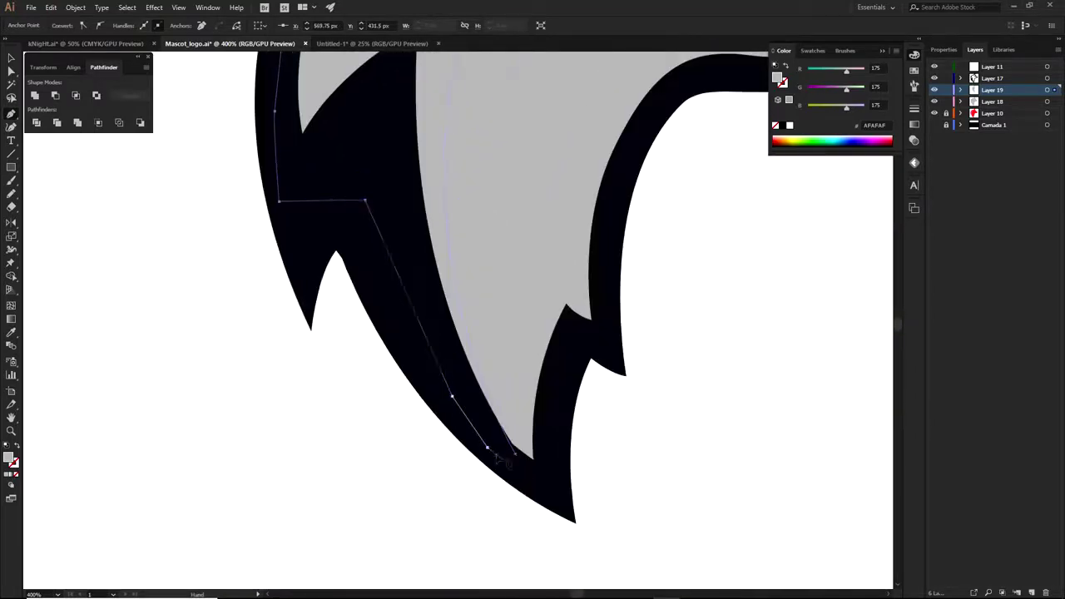
{"action": "left_click", "coordinate": [515, 454]}
Step: Set the mane shading shape's fill colour to 6D6D6D and deselect it
{"action": "double_click", "coordinate": [11, 457]}
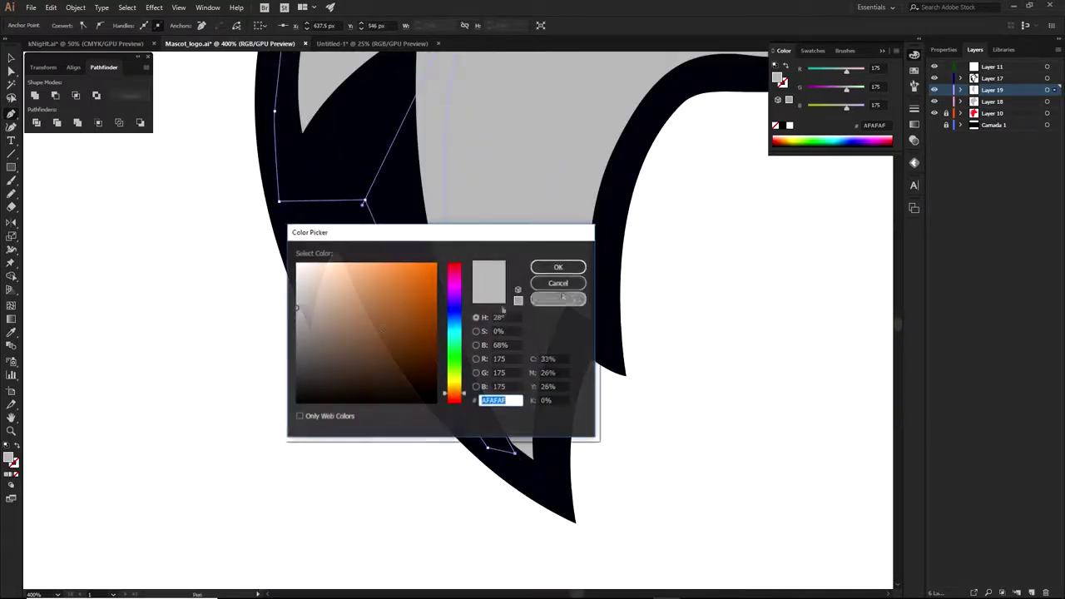
{"action": "type", "text": "6d6d6d"}
{"action": "left_click", "coordinate": [556, 266]}
{"action": "key", "text": "a"}
{"action": "left_click", "coordinate": [687, 252]}
{"action": "scroll", "coordinate": [687, 252], "scroll_direction": "down", "scroll_amount": 3}
{"action": "left_click_drag", "start_coordinate": [705, 275], "coordinate": [521, 412]}
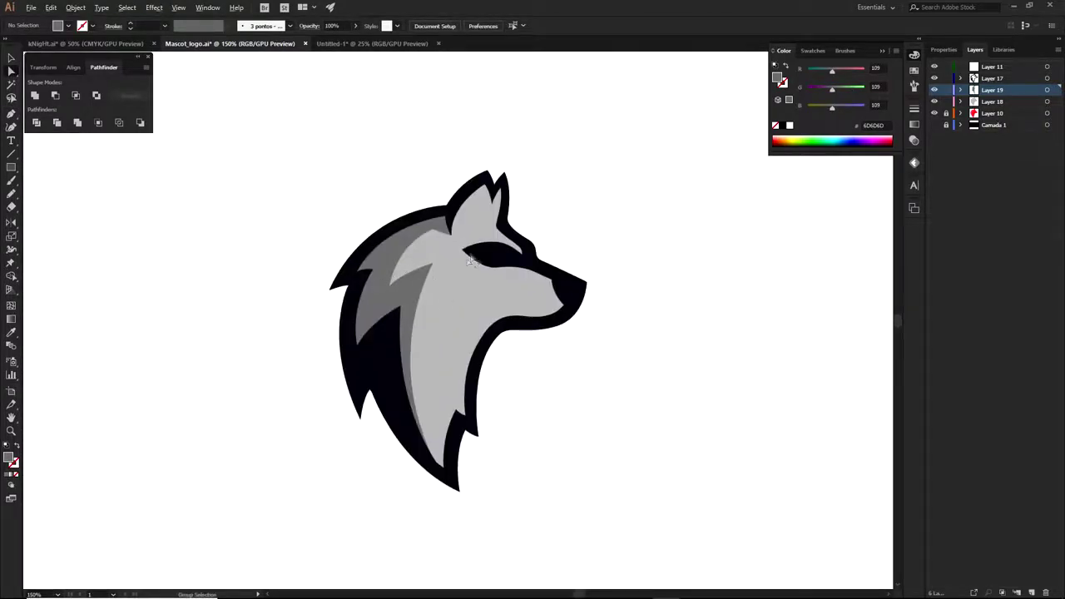
{"action": "scroll", "coordinate": [491, 259], "scroll_direction": "up", "scroll_amount": 4}
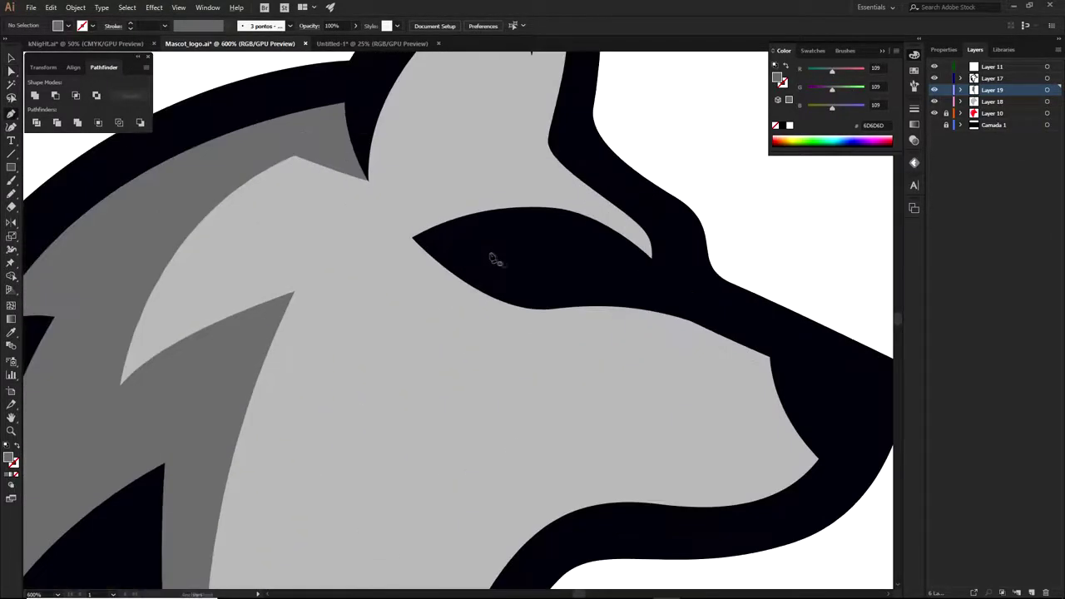
{"action": "left_click", "coordinate": [479, 247]}
{"action": "left_click", "coordinate": [534, 239]}
{"action": "key", "text": "ctrl+z"}
{"action": "key", "text": "ctrl+z"}
Step: Draw a closed, narrow slanted eye shape inside the black eye patch and fill it with white sampled from the background
{"action": "left_click", "coordinate": [472, 236]}
{"action": "left_click", "coordinate": [490, 264]}
{"action": "left_click_drag", "start_coordinate": [593, 287], "coordinate": [638, 281]}
{"action": "left_click", "coordinate": [593, 287]}
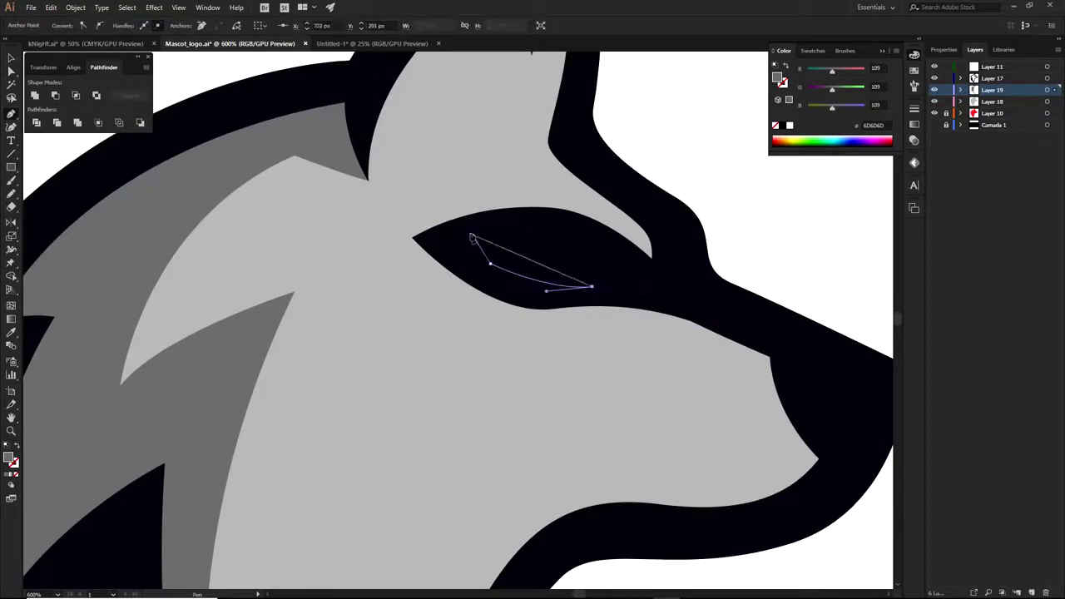
{"action": "left_click_drag", "start_coordinate": [473, 237], "coordinate": [447, 233]}
{"action": "key", "text": "i"}
{"action": "left_click", "coordinate": [698, 172]}
Step: Move the white eye path from Layer 19 into Layer 11 and deselect it
{"action": "left_click", "coordinate": [961, 90]}
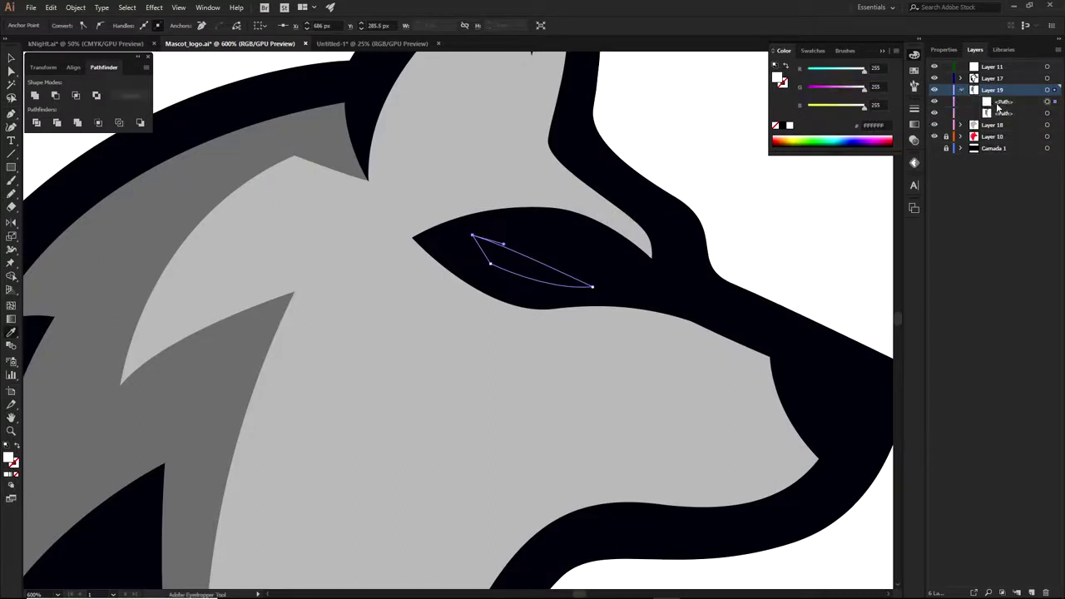
{"action": "left_click", "coordinate": [1004, 102]}
{"action": "left_click_drag", "start_coordinate": [1008, 104], "coordinate": [992, 72]}
{"action": "left_click", "coordinate": [962, 90]}
{"action": "key", "text": "a"}
{"action": "left_click", "coordinate": [727, 246]}
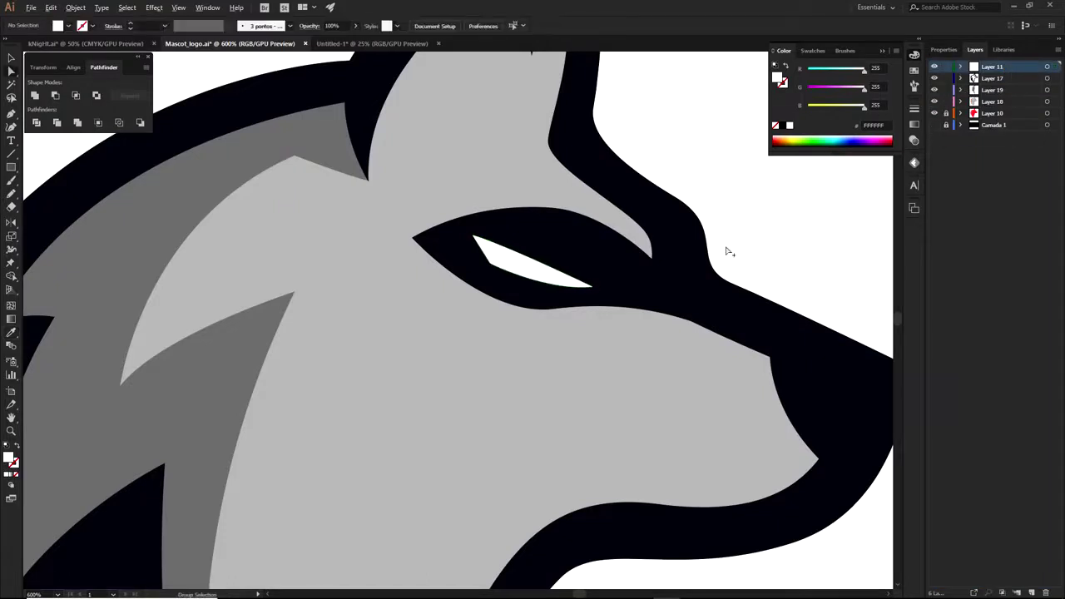
Step: Resize the white eye slightly and reposition it within the black eye patch
{"action": "left_click_drag", "start_coordinate": [552, 273], "coordinate": [569, 264]}
{"action": "left_click", "coordinate": [753, 243]}
{"action": "scroll", "coordinate": [661, 233], "scroll_direction": "down", "scroll_amount": 1}
{"action": "left_click", "coordinate": [586, 246]}
{"action": "key", "text": "v"}
{"action": "left_click_drag", "start_coordinate": [630, 224], "coordinate": [626, 219]}
{"action": "left_click_drag", "start_coordinate": [577, 248], "coordinate": [575, 250]}
{"action": "left_click", "coordinate": [714, 221]}
Step: Examine how the white eye and grey shading look on the whole wolf head
{"action": "scroll", "coordinate": [721, 218], "scroll_direction": "down", "scroll_amount": 2}
{"action": "left_click_drag", "start_coordinate": [798, 277], "coordinate": [651, 285]}
{"action": "key", "text": "ctrl+minus"}
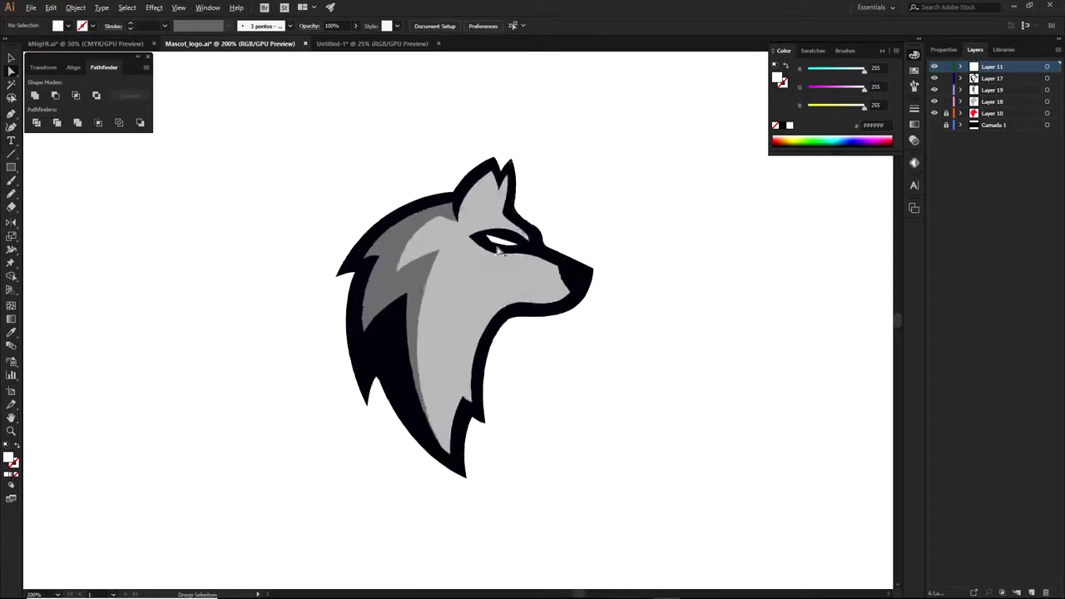
{"action": "key", "text": "ctrl+minus"}
{"action": "key", "text": "ctrl+minus"}
{"action": "key", "text": "ctrl+plus"}
{"action": "key", "text": "ctrl+plus"}
{"action": "key", "text": "a"}
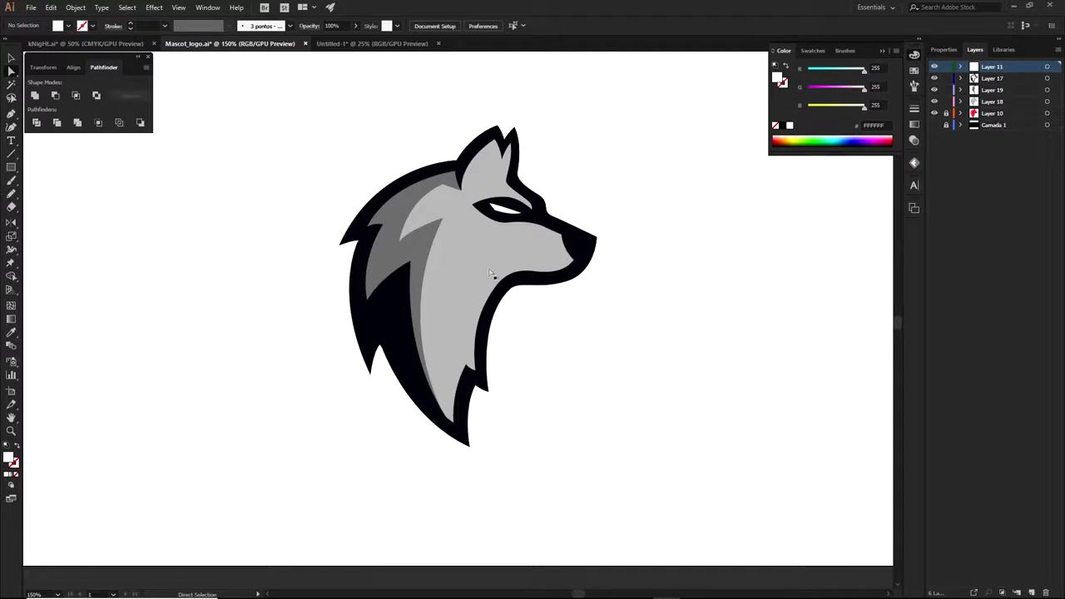
Step: Add a new layer above Layer 19 and draw a white curved Pen path from the nose along the jaw and down to the lower throat
{"action": "left_click", "coordinate": [995, 89]}
{"action": "left_click", "coordinate": [1032, 591]}
{"action": "key", "text": "p"}
{"action": "scroll", "coordinate": [524, 274], "scroll_direction": "up", "scroll_amount": 1}
{"action": "left_click", "coordinate": [596, 262]}
{"action": "left_click_drag", "start_coordinate": [470, 259], "coordinate": [406, 250]}
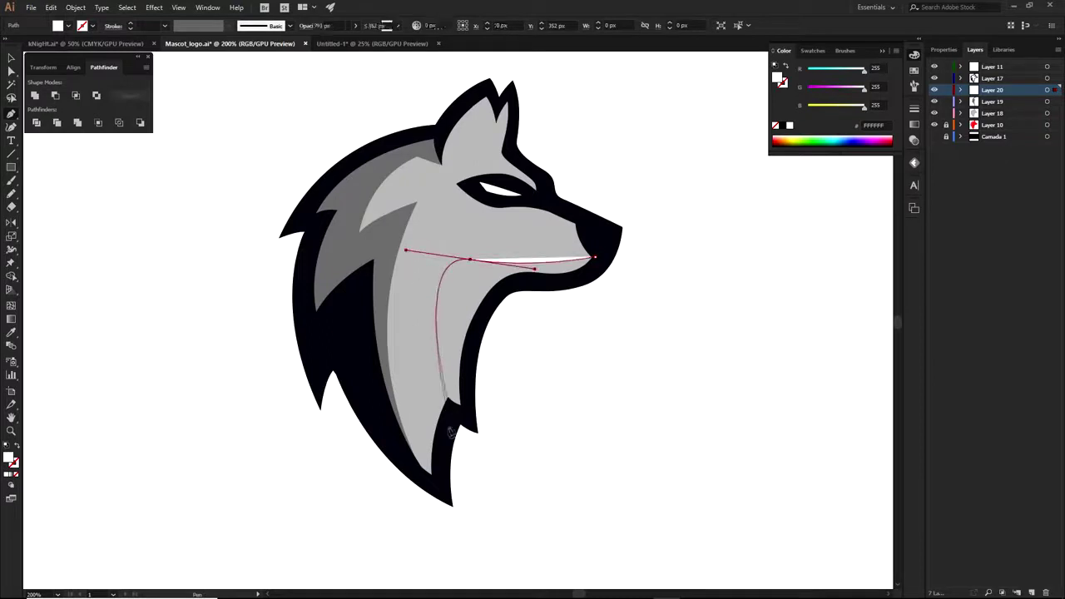
{"action": "left_click", "coordinate": [434, 460]}
Step: Return the white path inside the throat and jaw outline with straight segments, close it at the nose and deselect it
{"action": "left_click", "coordinate": [455, 410]}
{"action": "left_click", "coordinate": [477, 322]}
{"action": "left_click", "coordinate": [514, 282]}
{"action": "left_click", "coordinate": [548, 280]}
{"action": "left_click", "coordinate": [579, 279]}
{"action": "left_click", "coordinate": [596, 257]}
{"action": "key", "text": "a"}
{"action": "left_click", "coordinate": [696, 299]}
Step: Select the whole wolf head artwork and move it horizontally beside the red reference wolf
{"action": "key", "text": "ctrl+minus"}
{"action": "key", "text": "ctrl+minus"}
{"action": "left_click_drag", "start_coordinate": [602, 339], "coordinate": [665, 373]}
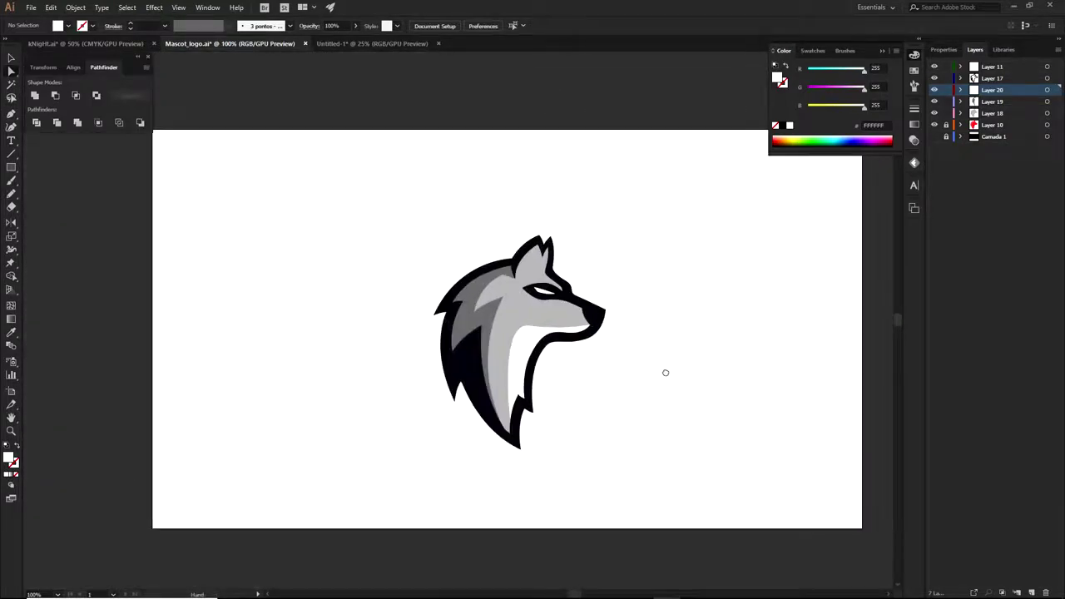
{"action": "key", "text": "v"}
{"action": "left_click_drag", "start_coordinate": [347, 228], "coordinate": [639, 490]}
{"action": "left_click_drag", "start_coordinate": [518, 333], "coordinate": [698, 333]}
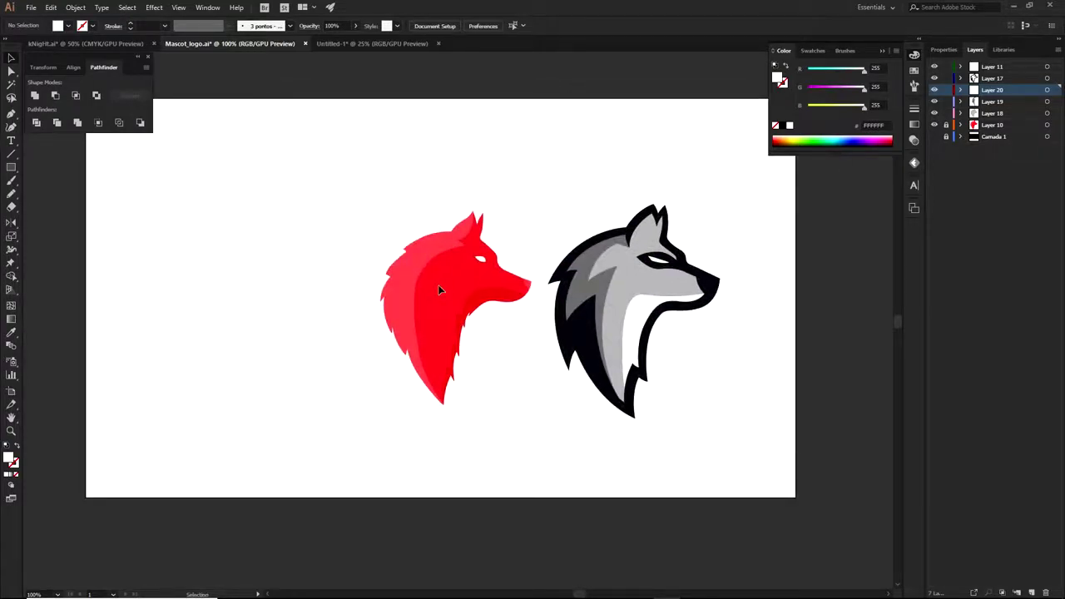
{"action": "key", "text": "ctrl+a"}
{"action": "left_click", "coordinate": [713, 414]}
{"action": "left_click_drag", "start_coordinate": [558, 187], "coordinate": [687, 424]}
{"action": "left_click", "coordinate": [684, 411]}
Step: Move the black inner mane shape on Layer 13 out of the wolf head to below the red reference, and undo the move
{"action": "key", "text": "s"}
{"action": "left_click", "coordinate": [588, 319]}
{"action": "key", "text": "a"}
{"action": "left_click_drag", "start_coordinate": [596, 324], "coordinate": [481, 413]}
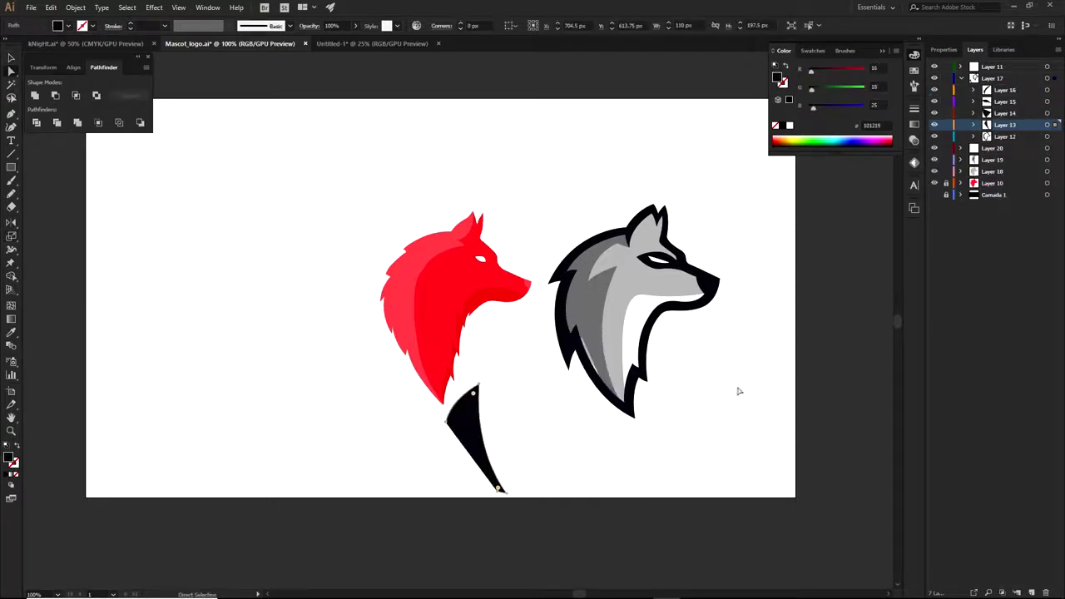
{"action": "key", "text": "ctrl+z"}
{"action": "key", "text": "ctrl+z"}
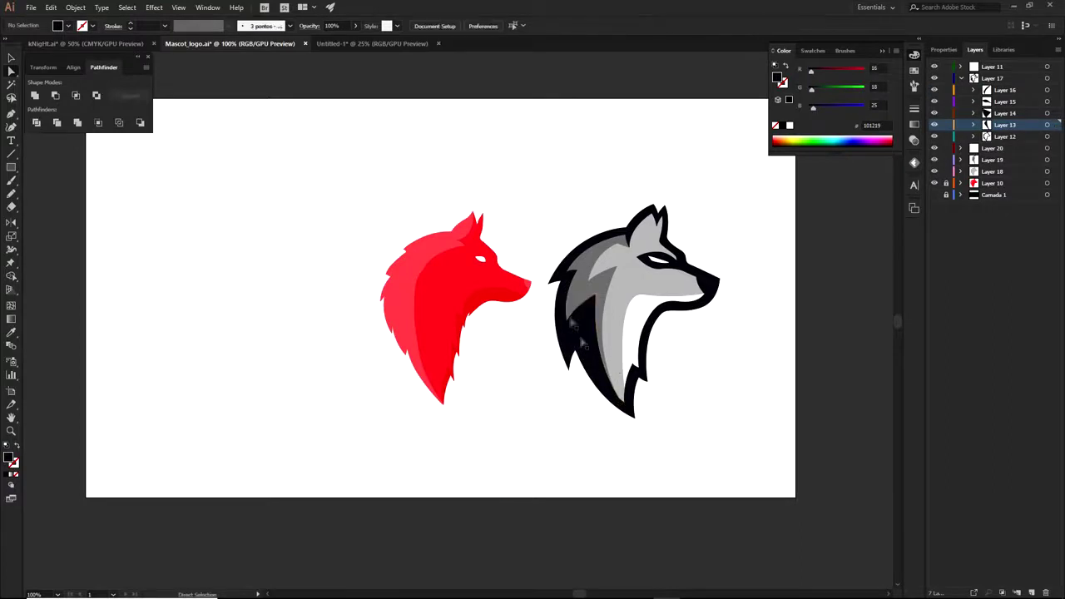
Step: Move the black eye shape on Layer 15 out of the wolf head above the ears, undo the move and deselect
{"action": "scroll", "coordinate": [665, 262], "scroll_direction": "up", "scroll_amount": 2}
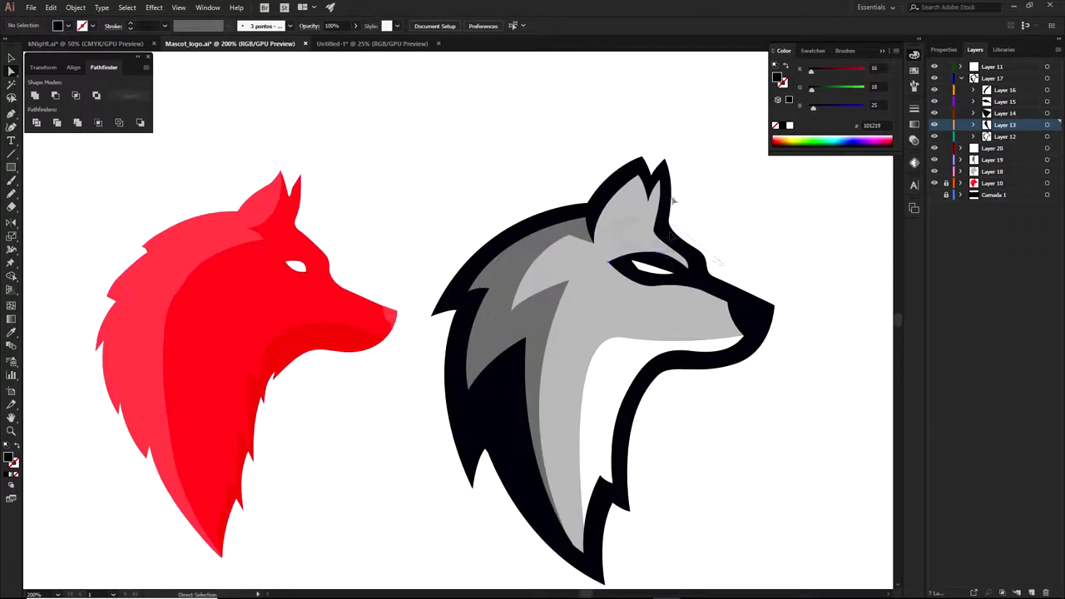
{"action": "left_click_drag", "start_coordinate": [662, 271], "coordinate": [720, 117]}
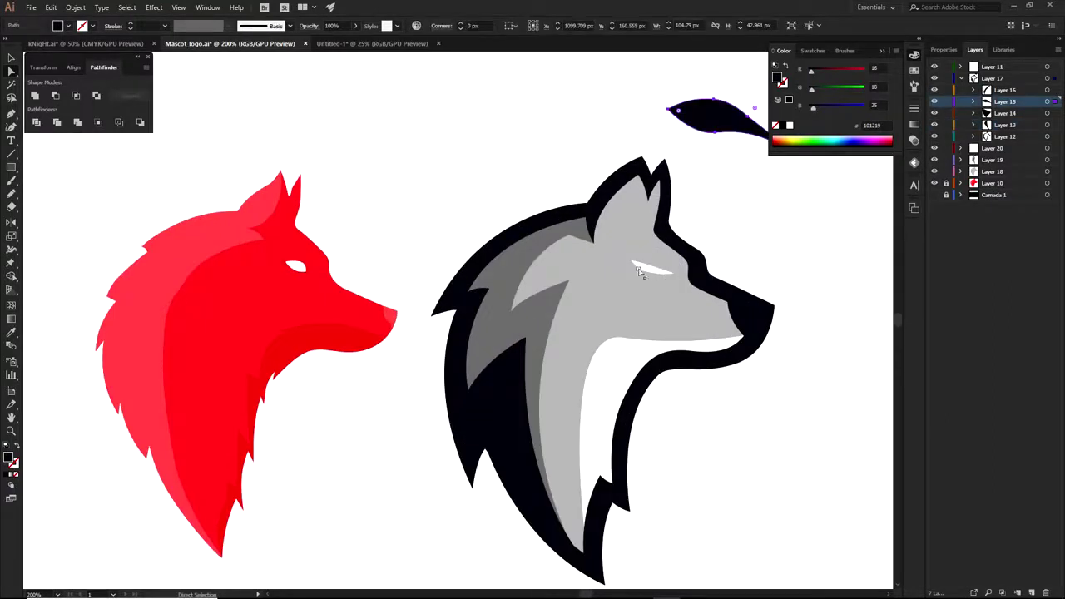
{"action": "key", "text": "ctrl+z"}
{"action": "left_click", "coordinate": [749, 218]}
{"action": "scroll", "coordinate": [753, 221], "scroll_direction": "down", "scroll_amount": 2}
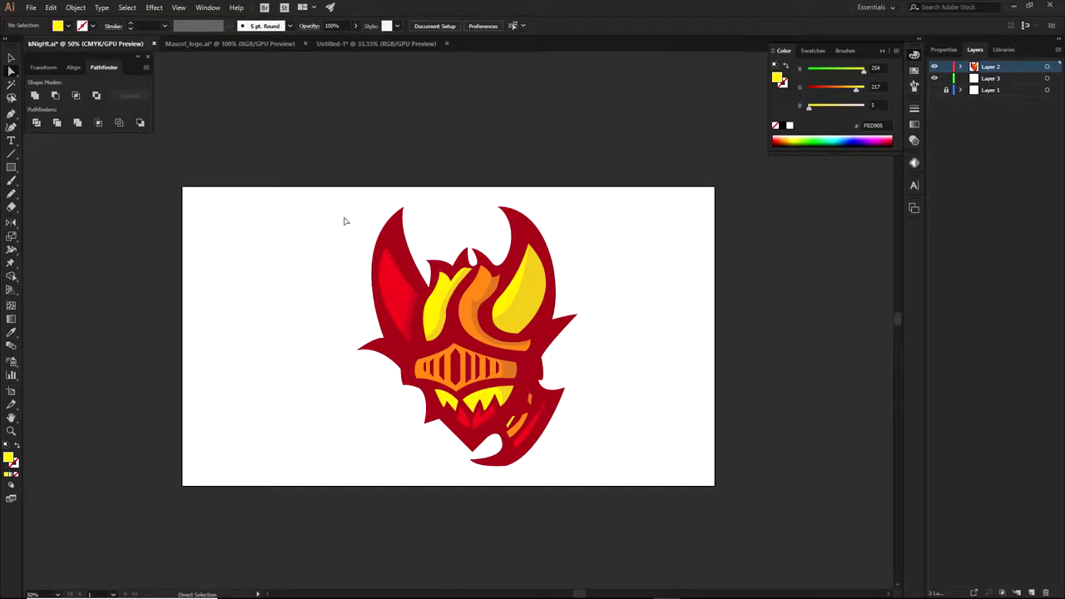
Step: Select the dark red Live Paint outline in the knight helmet file to examine its extent, and deselect it
{"action": "left_click", "coordinate": [402, 234]}
{"action": "left_click", "coordinate": [402, 235]}
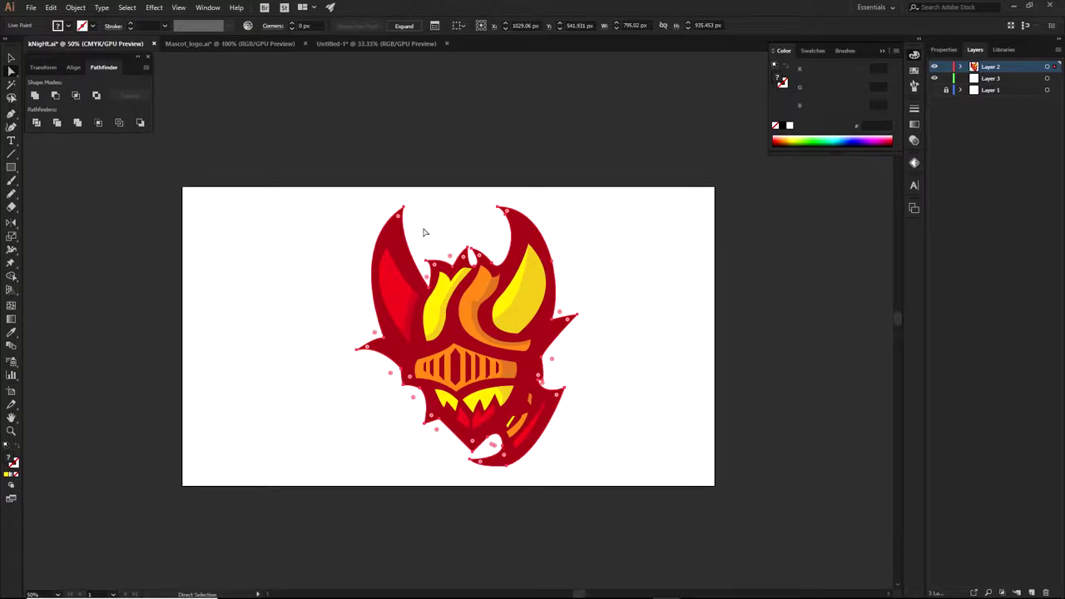
{"action": "scroll", "coordinate": [389, 293], "scroll_direction": "up", "scroll_amount": 2}
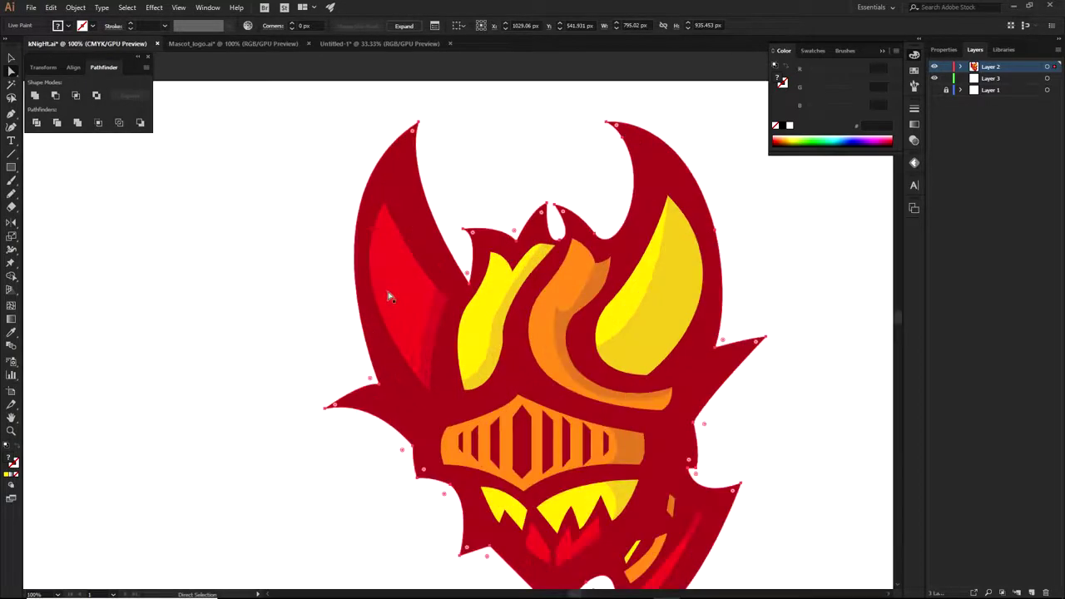
{"action": "left_click", "coordinate": [777, 279]}
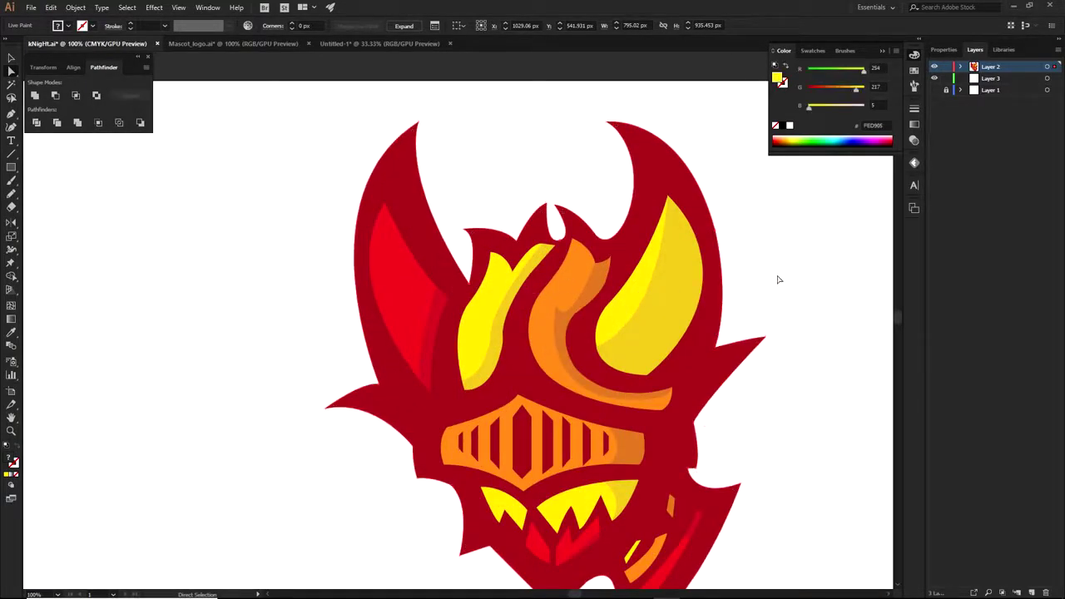
{"action": "scroll", "coordinate": [789, 337], "scroll_direction": "down", "scroll_amount": 2}
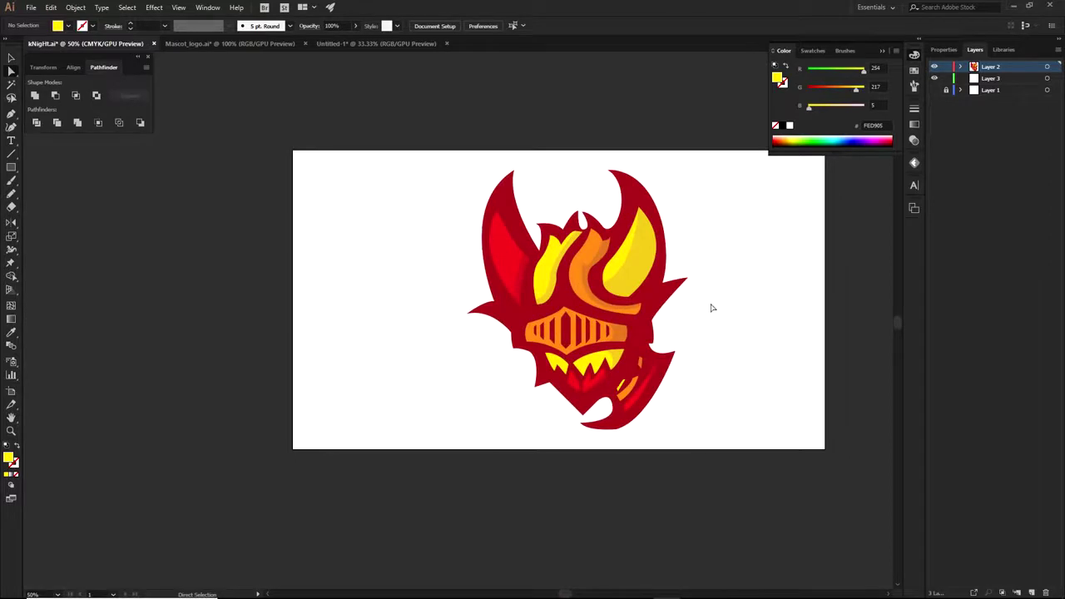
Step: Expand Layer 2 and its Live Paint group to look through all the contained paths, and collapse the group again
{"action": "left_click", "coordinate": [962, 68]}
{"action": "left_click", "coordinate": [972, 185]}
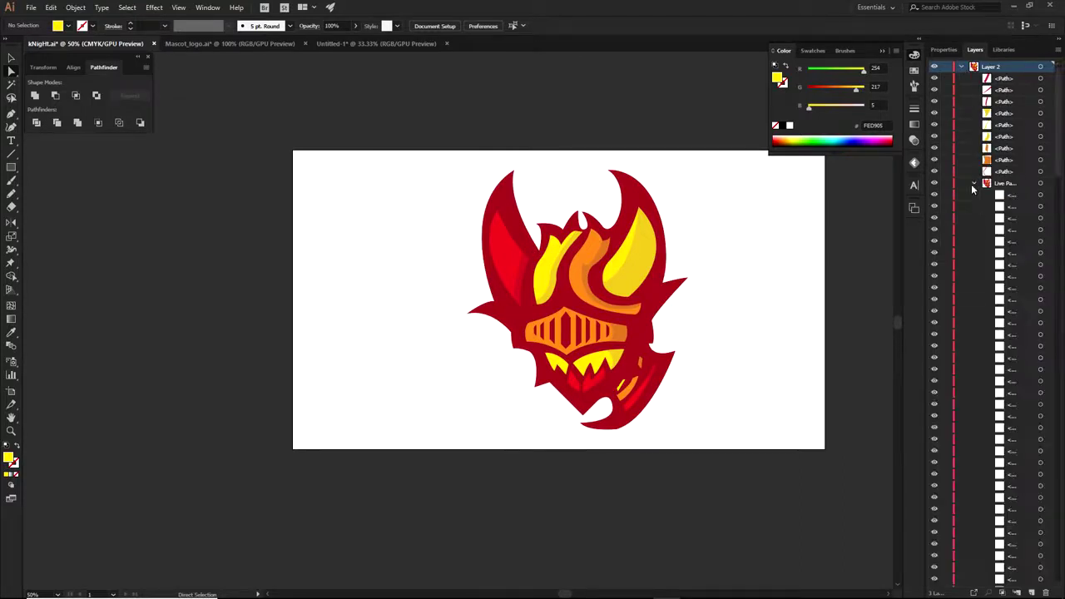
{"action": "left_click_drag", "start_coordinate": [1060, 84], "coordinate": [1055, 410]}
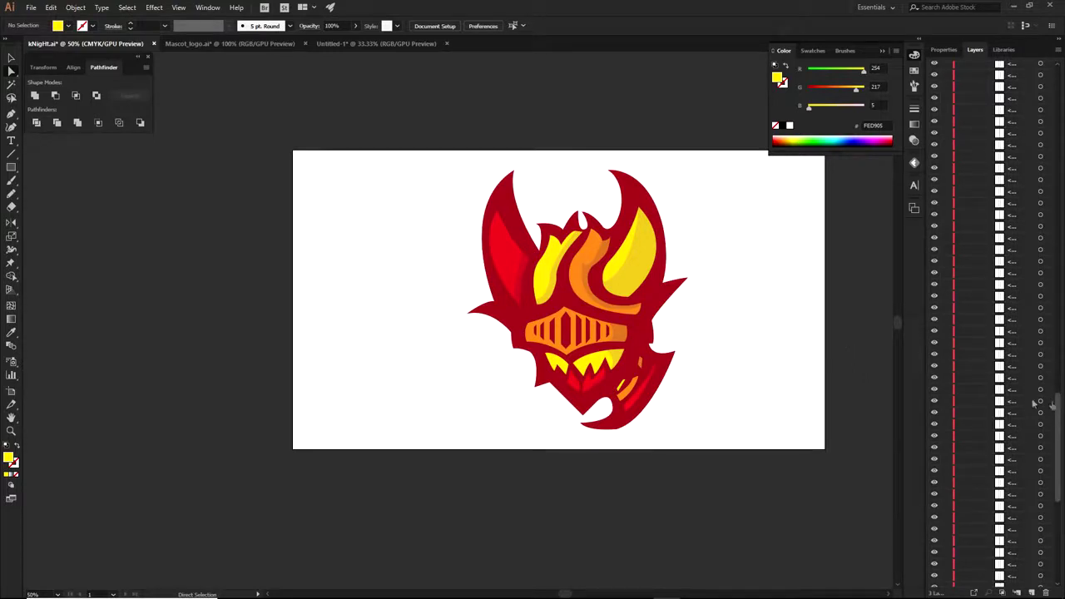
{"action": "left_click_drag", "start_coordinate": [1058, 405], "coordinate": [1041, 57]}
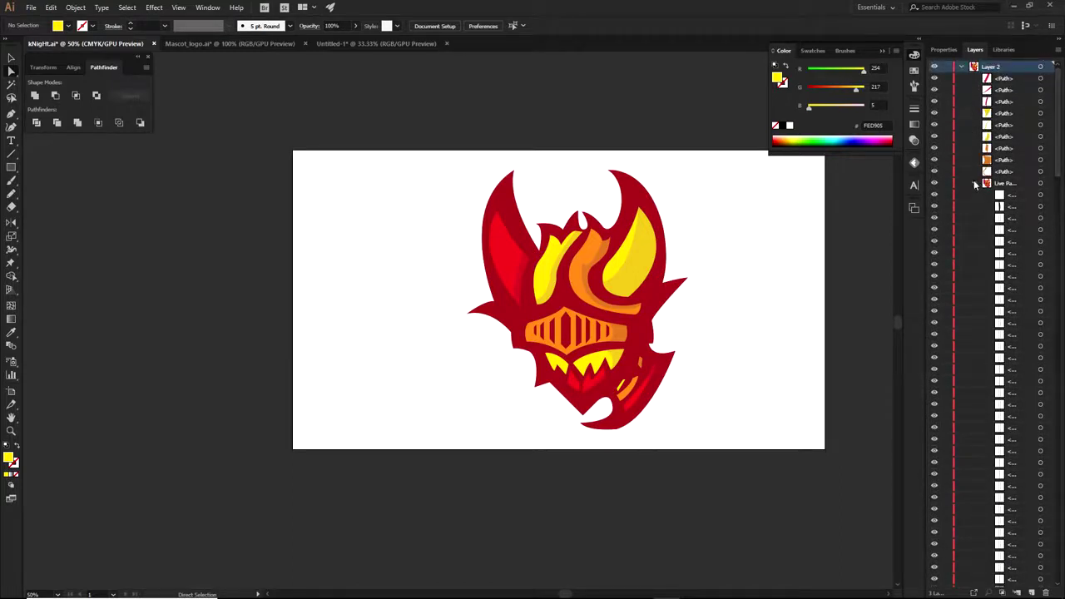
{"action": "left_click", "coordinate": [975, 183]}
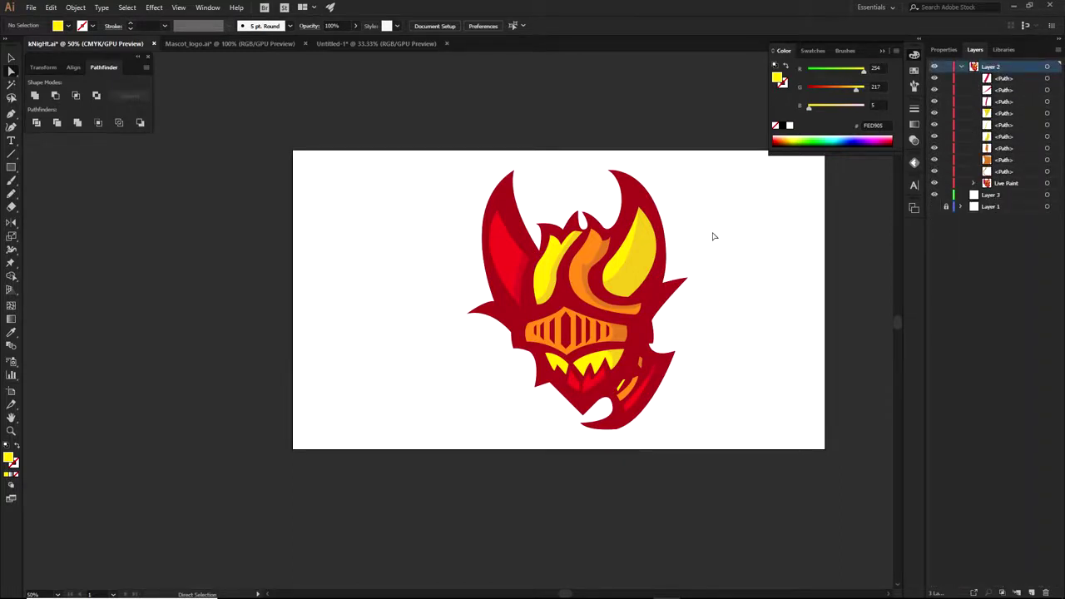
Step: Pull the yellow horn fill, the orange plume, their shading shapes and the yellow flame's shading out of the knight helmet
{"action": "scroll", "coordinate": [648, 263], "scroll_direction": "up", "scroll_amount": 1}
{"action": "left_click", "coordinate": [636, 281]}
{"action": "left_click_drag", "start_coordinate": [636, 279], "coordinate": [800, 230]}
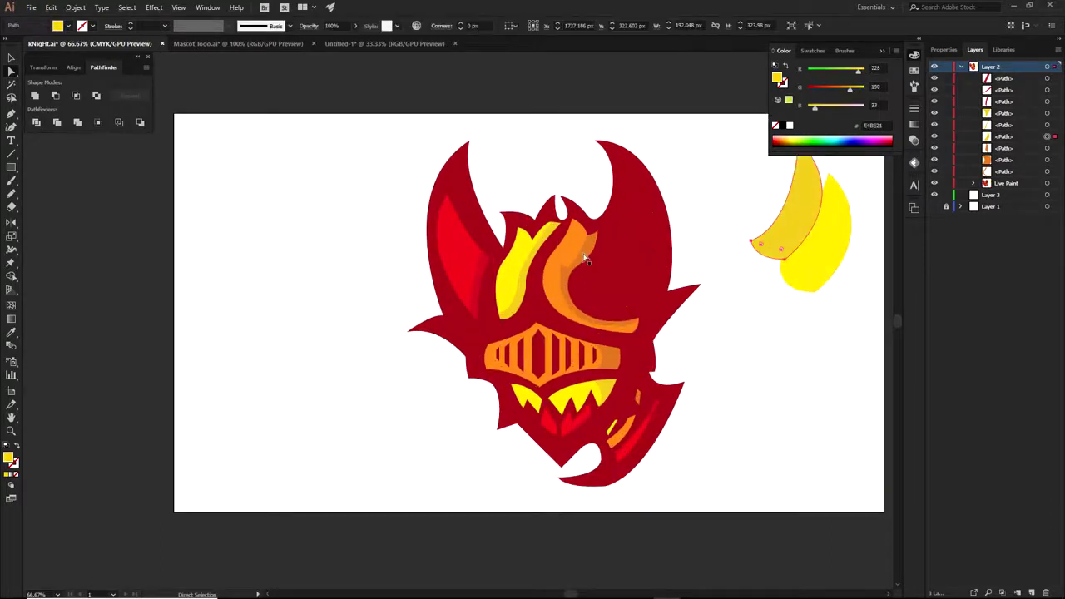
{"action": "left_click_drag", "start_coordinate": [588, 254], "coordinate": [766, 199]}
{"action": "left_click_drag", "start_coordinate": [557, 265], "coordinate": [737, 171]}
{"action": "left_click_drag", "start_coordinate": [643, 245], "coordinate": [859, 315]}
{"action": "left_click_drag", "start_coordinate": [581, 257], "coordinate": [779, 337]}
{"action": "left_click_drag", "start_coordinate": [527, 289], "coordinate": [548, 134]}
{"action": "key", "text": "ctrl+z"}
{"action": "key", "text": "ctrl+z"}
{"action": "key", "text": "ctrl+z"}
{"action": "key", "text": "ctrl+z"}
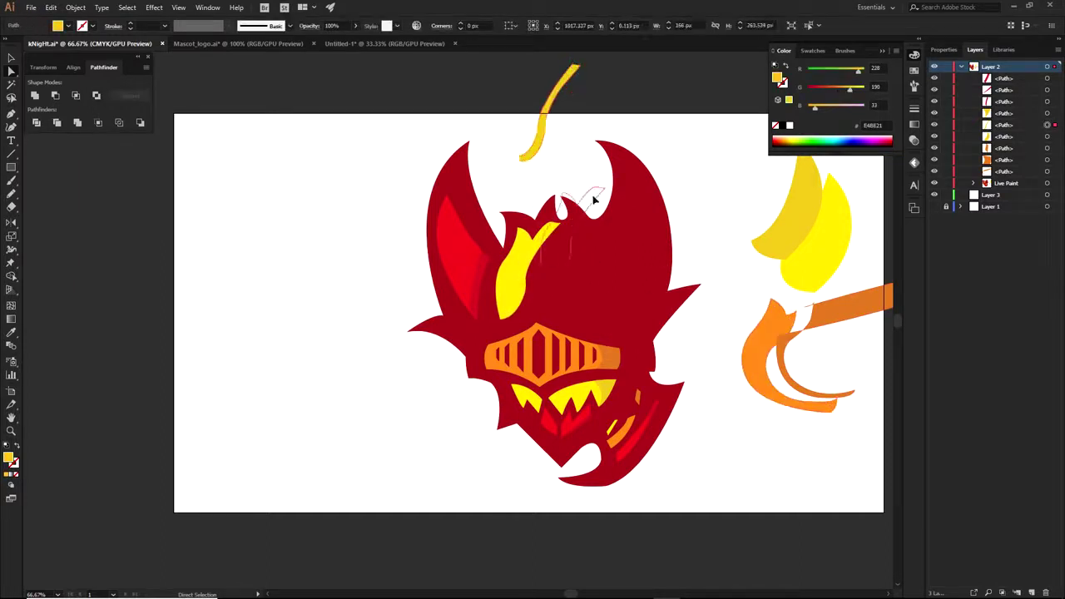
Step: Move the red horn fill, its shading, the yellow flame and the large dark red silhouette away from the helmet
{"action": "left_click_drag", "start_coordinate": [473, 279], "coordinate": [93, 397]}
{"action": "key", "text": "ctrl+z"}
{"action": "key", "text": "ctrl+z"}
{"action": "key", "text": "ctrl+z"}
{"action": "left_click_drag", "start_coordinate": [530, 271], "coordinate": [307, 462]}
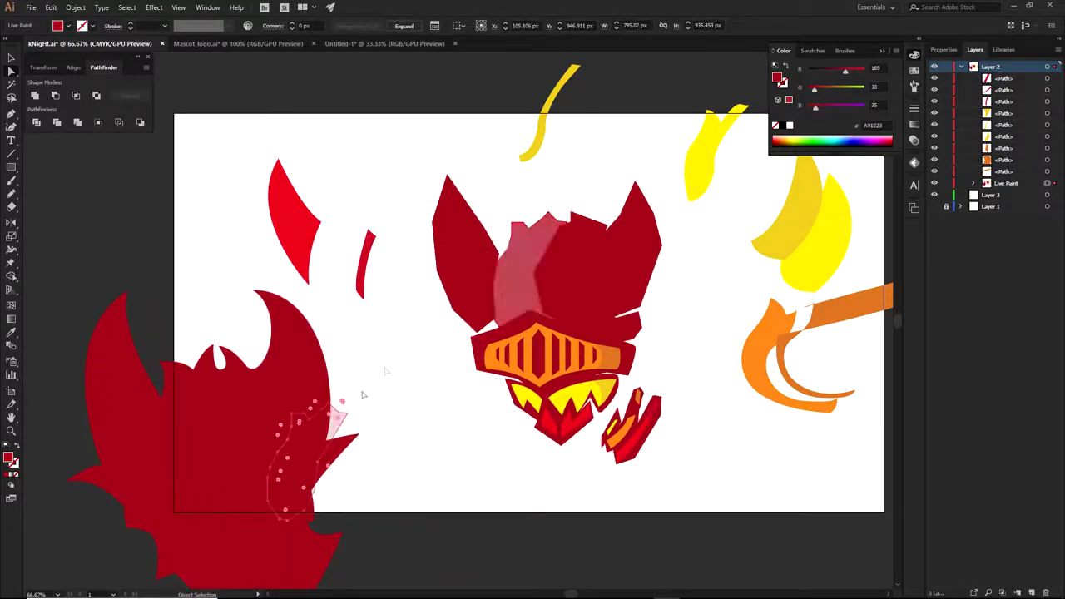
Step: Pull the dark red backing pieces behind the horns, flame, plume and visor away from the helmet
{"action": "left_click_drag", "start_coordinate": [466, 281], "coordinate": [346, 128]}
{"action": "left_click_drag", "start_coordinate": [554, 266], "coordinate": [428, 124]}
{"action": "left_click", "coordinate": [735, 286]}
{"action": "left_click_drag", "start_coordinate": [619, 268], "coordinate": [823, 269]}
{"action": "left_click_drag", "start_coordinate": [579, 251], "coordinate": [621, 110]}
{"action": "key", "text": "ctrl+z"}
{"action": "key", "text": "ctrl+z"}
{"action": "key", "text": "ctrl+z"}
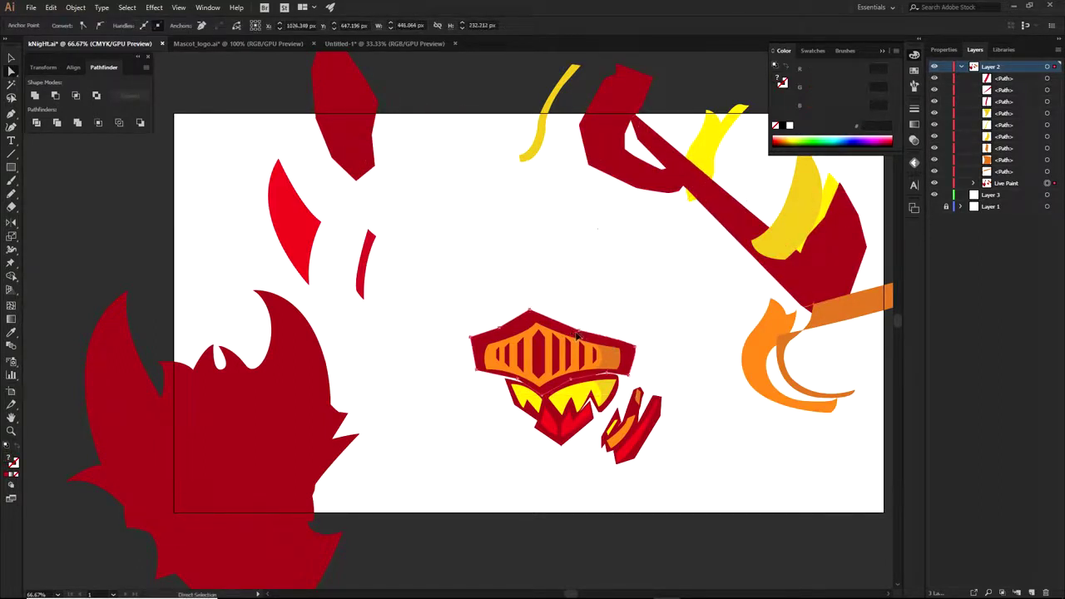
{"action": "left_click_drag", "start_coordinate": [572, 332], "coordinate": [765, 218]}
{"action": "left_click_drag", "start_coordinate": [562, 248], "coordinate": [563, 247]}
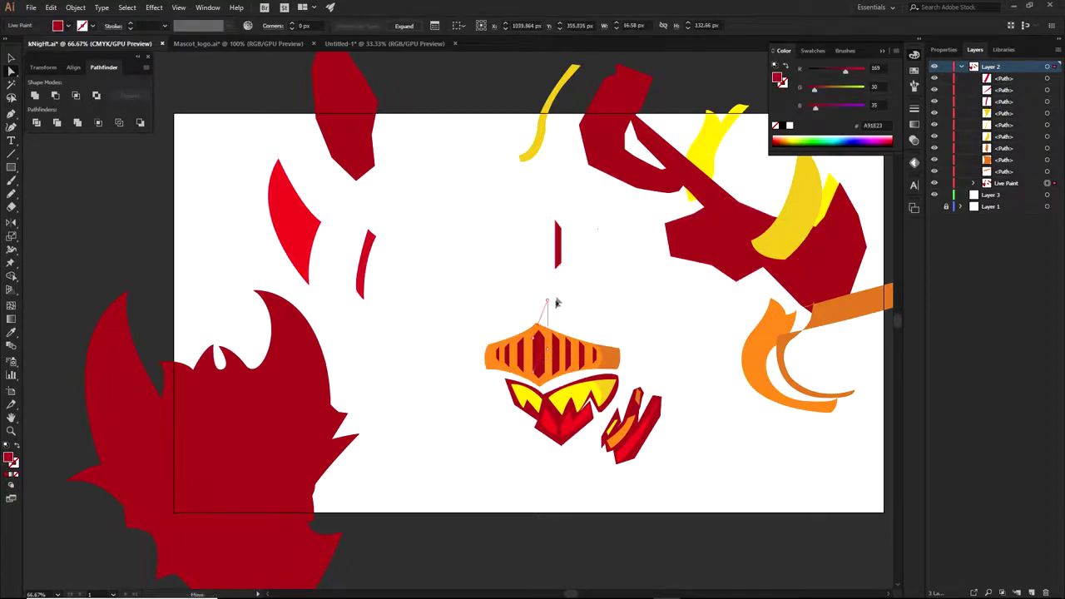
Step: Move the dark red bars of the visor grille one by one out above the orange visor
{"action": "left_click_drag", "start_coordinate": [539, 330], "coordinate": [559, 266]}
{"action": "left_click_drag", "start_coordinate": [533, 373], "coordinate": [502, 234]}
{"action": "left_click_drag", "start_coordinate": [539, 379], "coordinate": [527, 177]}
{"action": "left_click_drag", "start_coordinate": [531, 258], "coordinate": [495, 176]}
{"action": "left_click_drag", "start_coordinate": [540, 348], "coordinate": [536, 245]}
{"action": "left_click", "coordinate": [574, 286]}
{"action": "scroll", "coordinate": [549, 326], "scroll_direction": "up", "scroll_amount": 2}
{"action": "left_click_drag", "start_coordinate": [565, 327], "coordinate": [673, 242]}
{"action": "left_click_drag", "start_coordinate": [519, 378], "coordinate": [430, 205]}
{"action": "left_click_drag", "start_coordinate": [516, 327], "coordinate": [514, 176]}
{"action": "key", "text": "Delete"}
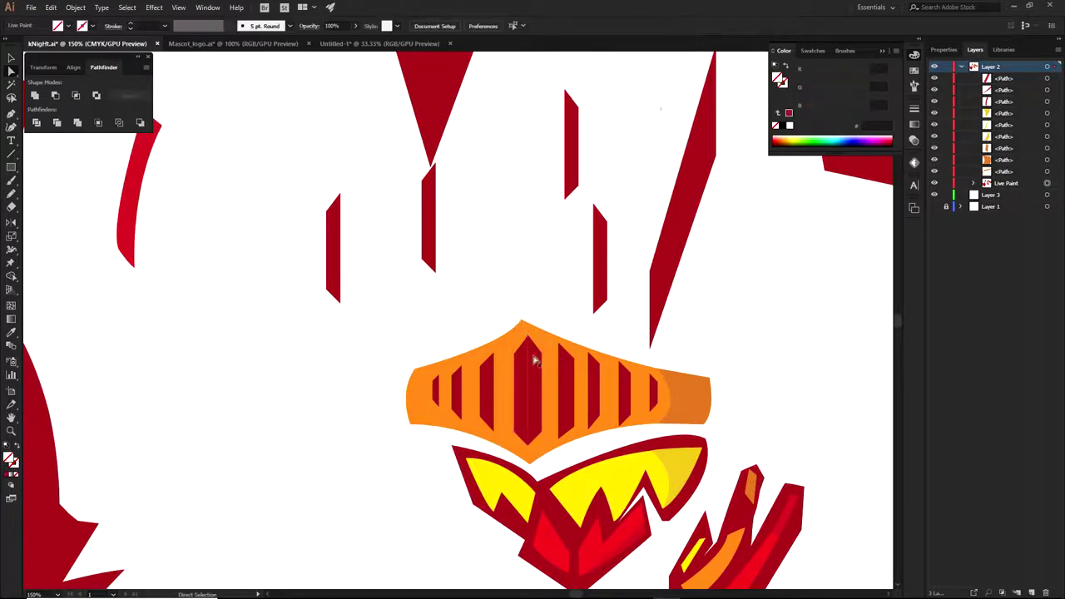
{"action": "left_click", "coordinate": [523, 302]}
{"action": "key", "text": "Delete"}
{"action": "left_click_drag", "start_coordinate": [533, 372], "coordinate": [564, 287]}
{"action": "left_click_drag", "start_coordinate": [570, 379], "coordinate": [623, 314]}
{"action": "left_click_drag", "start_coordinate": [630, 386], "coordinate": [706, 331]}
{"action": "key", "text": "ctrl+z"}
{"action": "key", "text": "ctrl+z"}
Step: Pull the yellow teeth shapes and their dark red backing out of the mouth area below the visor
{"action": "scroll", "coordinate": [663, 368], "scroll_direction": "down", "scroll_amount": 2}
{"action": "left_click_drag", "start_coordinate": [663, 437], "coordinate": [655, 417]}
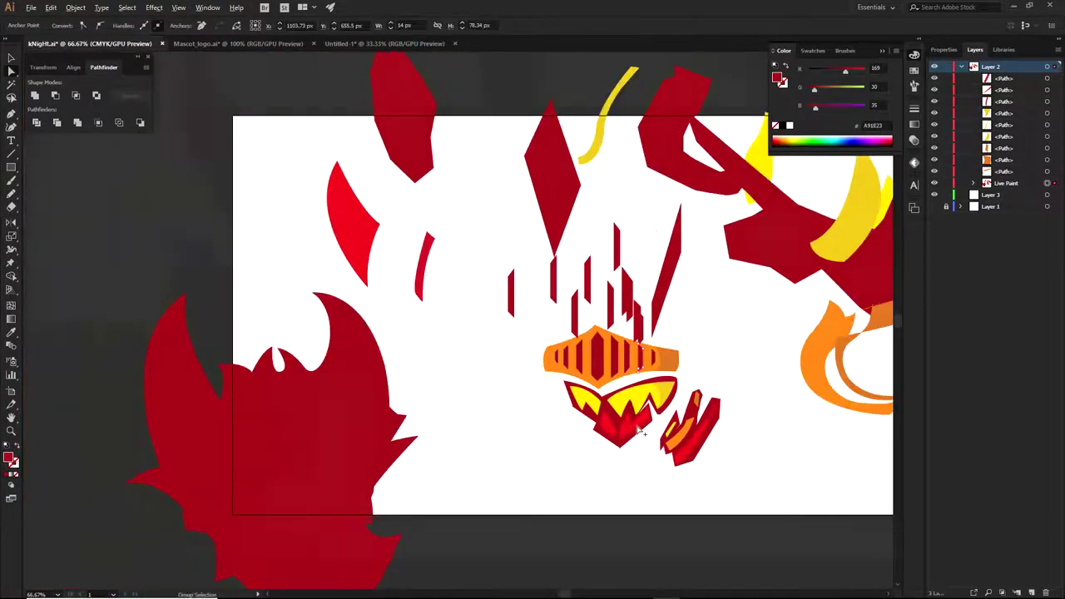
{"action": "scroll", "coordinate": [637, 426], "scroll_direction": "up", "scroll_amount": 2}
{"action": "left_click_drag", "start_coordinate": [576, 438], "coordinate": [574, 559]}
{"action": "key", "text": "ctrl+z"}
{"action": "left_click_drag", "start_coordinate": [511, 386], "coordinate": [215, 485]}
{"action": "left_click_drag", "start_coordinate": [619, 362], "coordinate": [388, 416]}
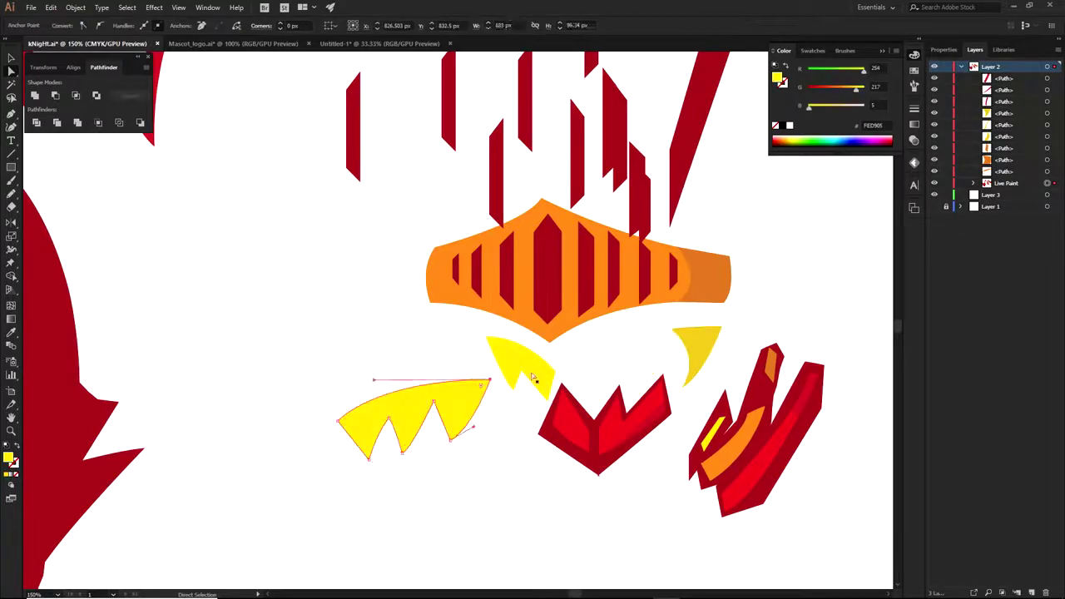
Step: Return the scattered teeth, visor, plume, horn and silhouette pieces to their original places so the knight helmet is complete, and deselect
{"action": "scroll", "coordinate": [511, 449], "scroll_direction": "down", "scroll_amount": 4}
{"action": "key", "text": "ctrl+a"}
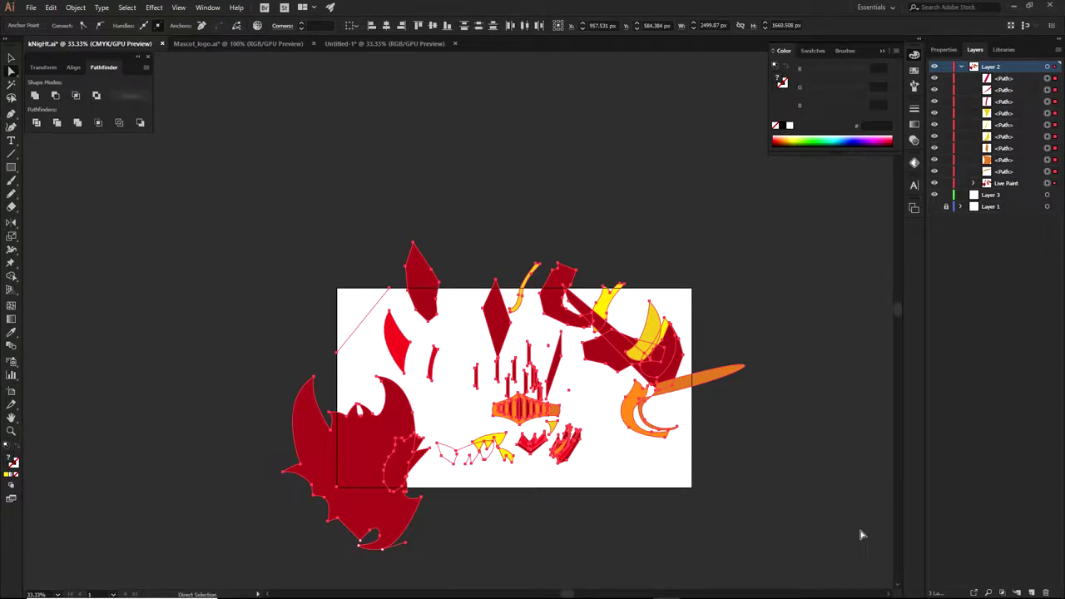
{"action": "left_click", "coordinate": [859, 531]}
{"action": "left_click_drag", "start_coordinate": [491, 439], "coordinate": [542, 428]}
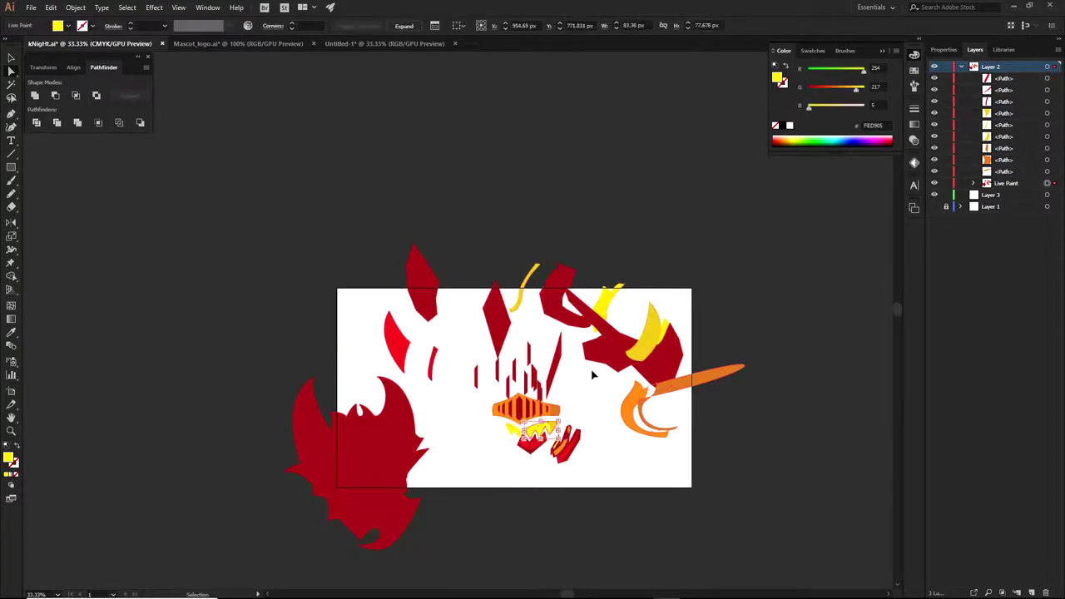
{"action": "left_click_drag", "start_coordinate": [515, 370], "coordinate": [520, 408]}
{"action": "left_click_drag", "start_coordinate": [497, 321], "coordinate": [516, 360]}
{"action": "left_click_drag", "start_coordinate": [611, 354], "coordinate": [528, 366]}
{"action": "left_click_drag", "start_coordinate": [661, 361], "coordinate": [562, 359]}
{"action": "left_click_drag", "start_coordinate": [366, 457], "coordinate": [536, 383]}
{"action": "left_click_drag", "start_coordinate": [396, 345], "coordinate": [480, 359]}
{"action": "left_click_drag", "start_coordinate": [606, 308], "coordinate": [508, 366]}
{"action": "left_click_drag", "start_coordinate": [634, 409], "coordinate": [535, 370]}
{"action": "left_click_drag", "start_coordinate": [647, 337], "coordinate": [564, 360]}
{"action": "left_click_drag", "start_coordinate": [699, 379], "coordinate": [549, 379]}
{"action": "key", "text": "ctrl+equal"}
{"action": "key", "text": "ctrl+equal"}
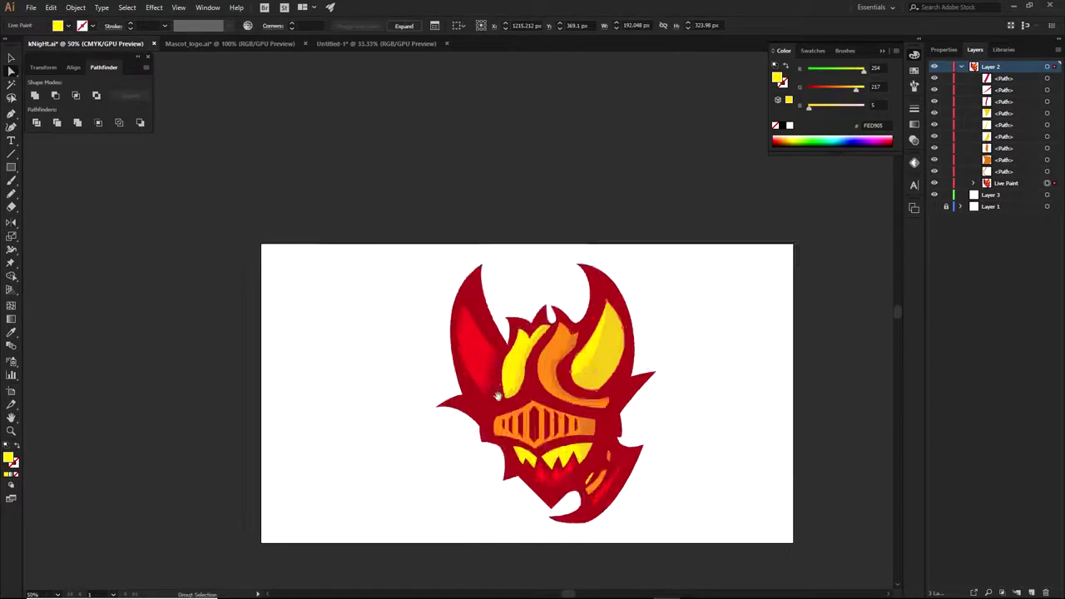
{"action": "left_click", "coordinate": [727, 403]}
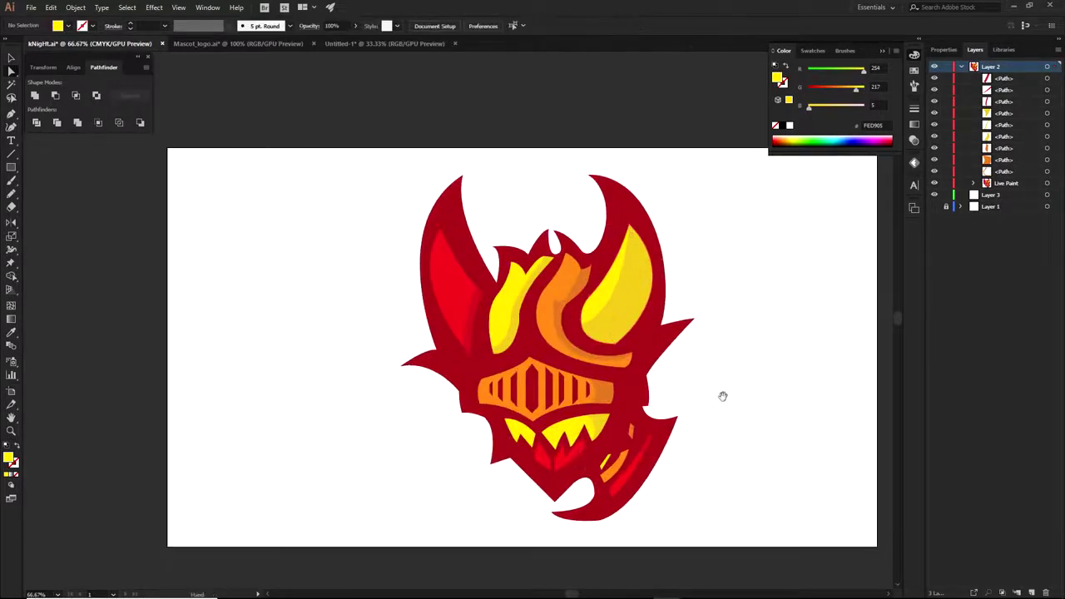
{"action": "left_click_drag", "start_coordinate": [724, 399], "coordinate": [721, 381]}
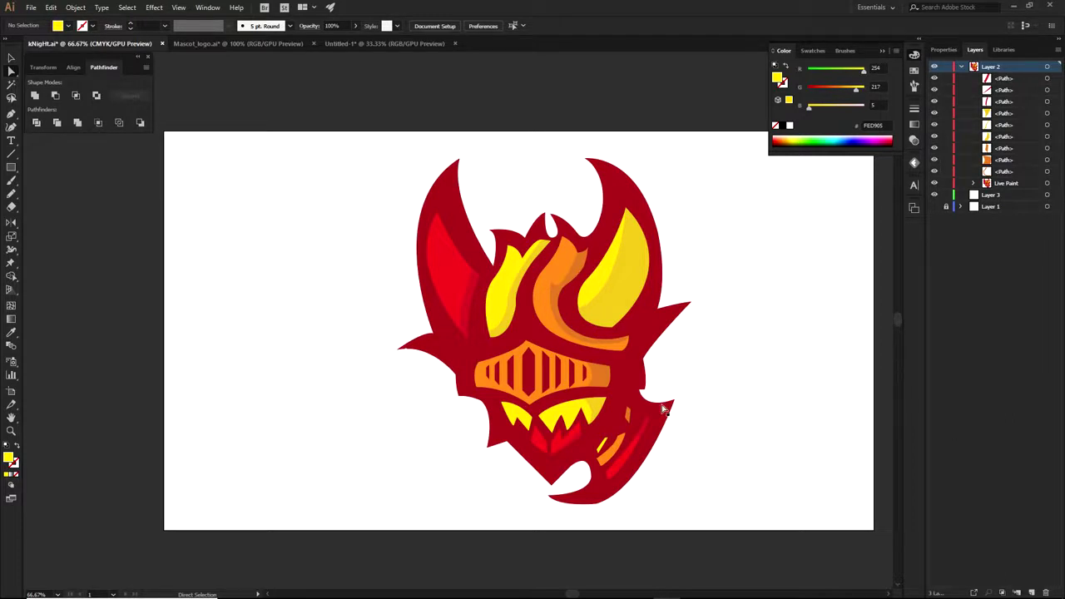
Step: Draw a three-point Pen path over the helmet's neck piece, remove its fill and delete the path
{"action": "scroll", "coordinate": [638, 432], "scroll_direction": "up", "scroll_amount": 1}
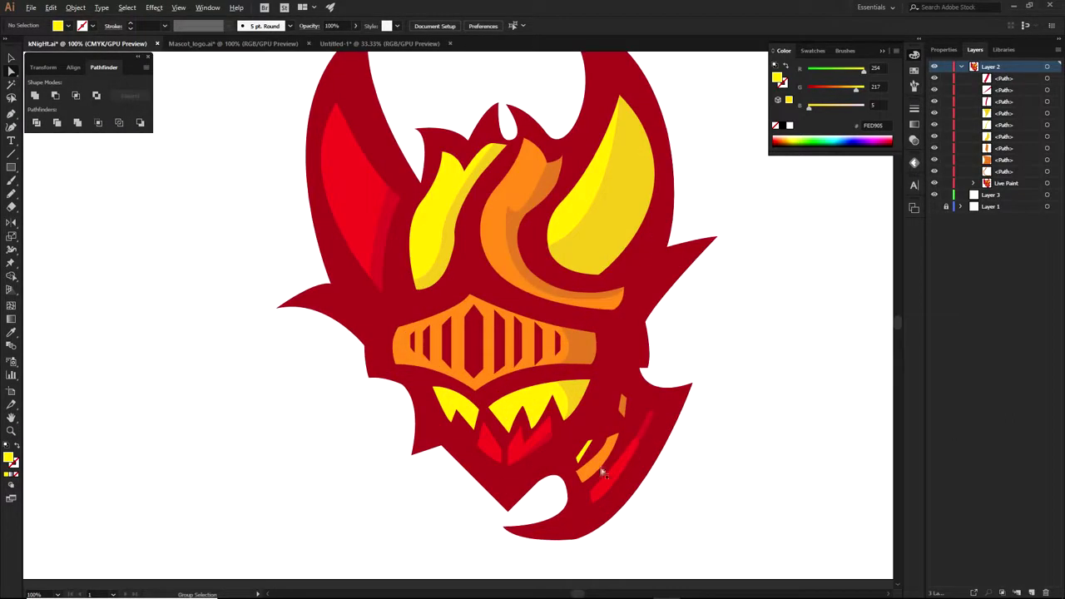
{"action": "left_click_drag", "start_coordinate": [601, 468], "coordinate": [637, 425]}
{"action": "left_click_drag", "start_coordinate": [769, 334], "coordinate": [610, 474]}
{"action": "key", "text": "p"}
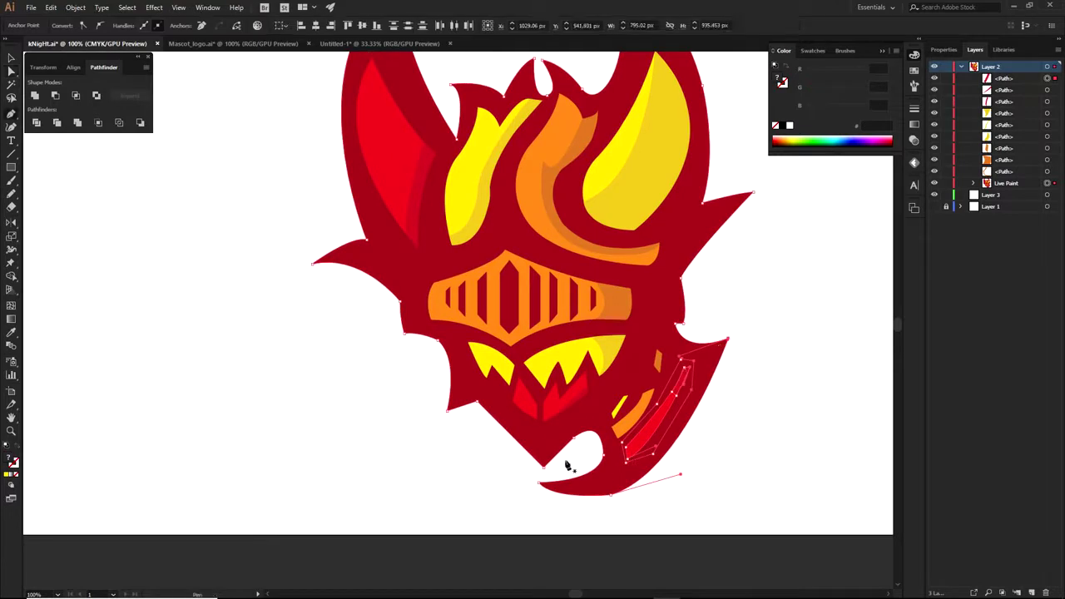
{"action": "left_click", "coordinate": [559, 462]}
{"action": "left_click", "coordinate": [708, 296]}
{"action": "left_click", "coordinate": [863, 396]}
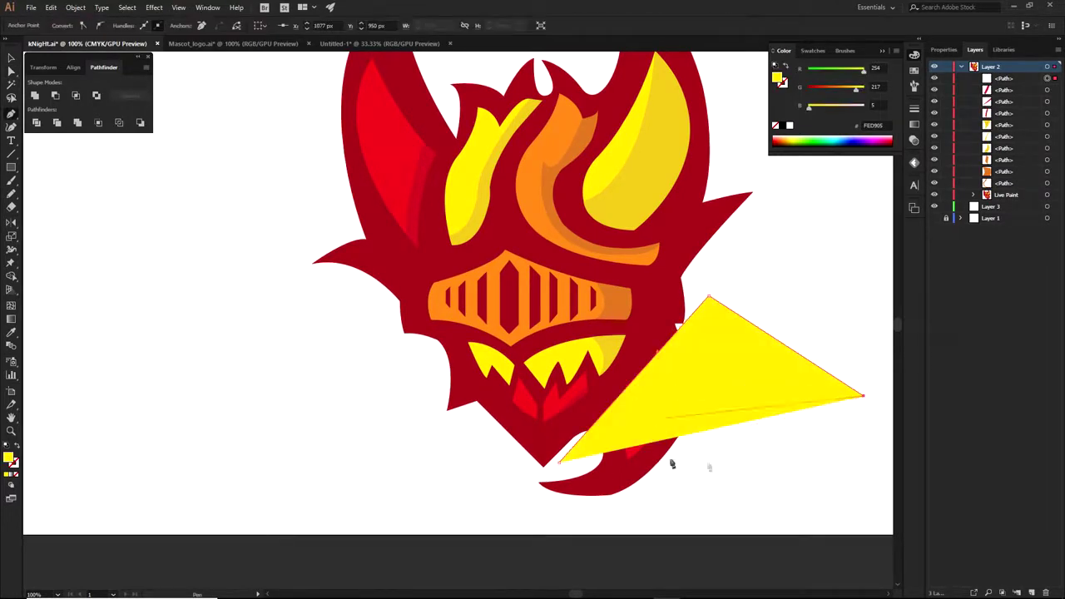
{"action": "left_click", "coordinate": [15, 474]}
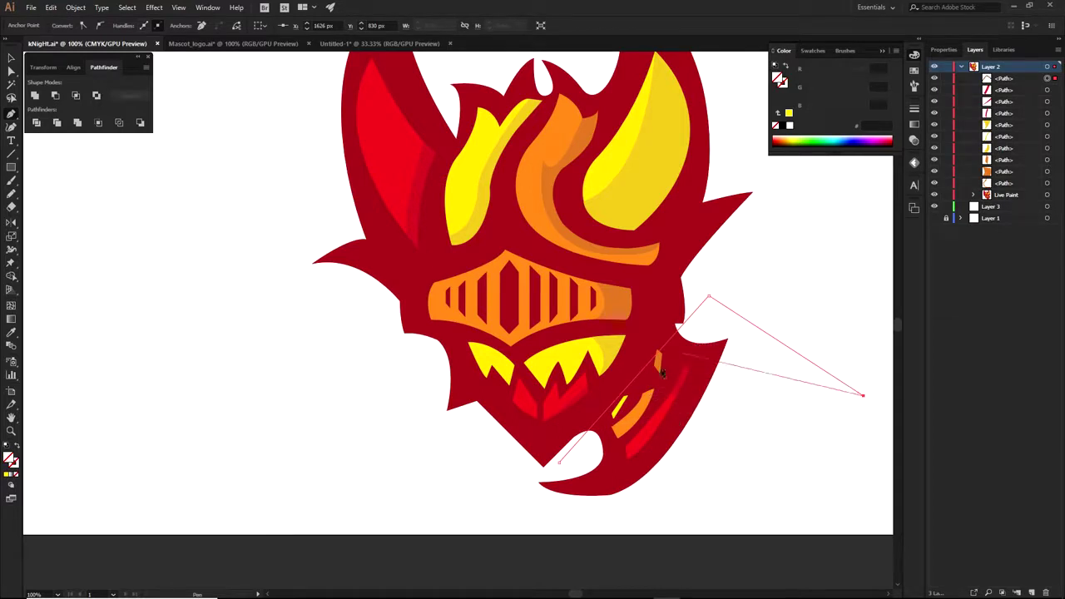
{"action": "key", "text": "a"}
{"action": "left_click", "coordinate": [765, 369]}
{"action": "left_click", "coordinate": [749, 322]}
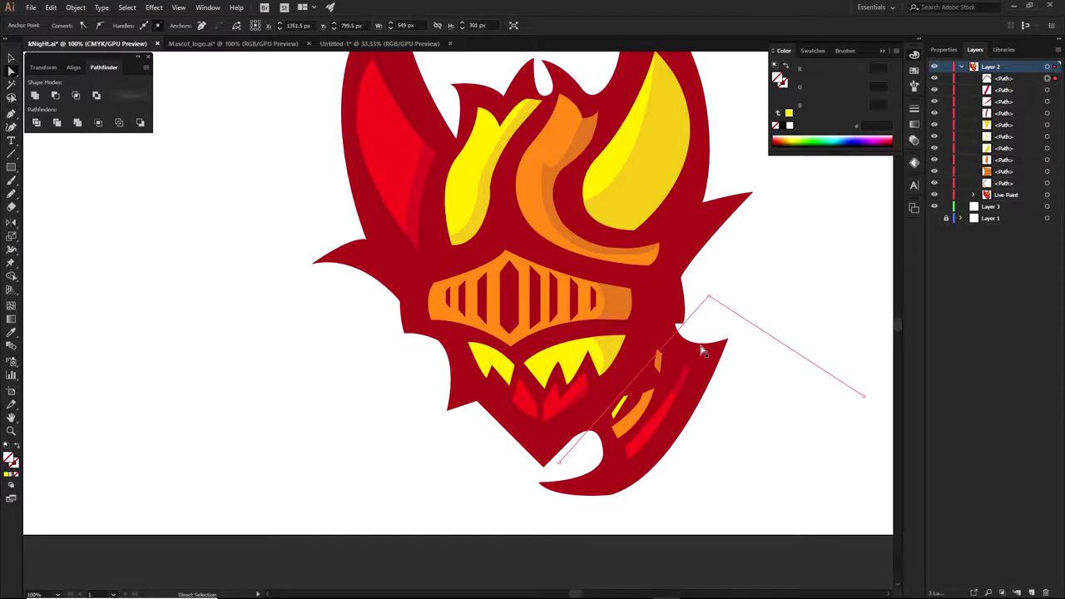
{"action": "key", "text": "Delete"}
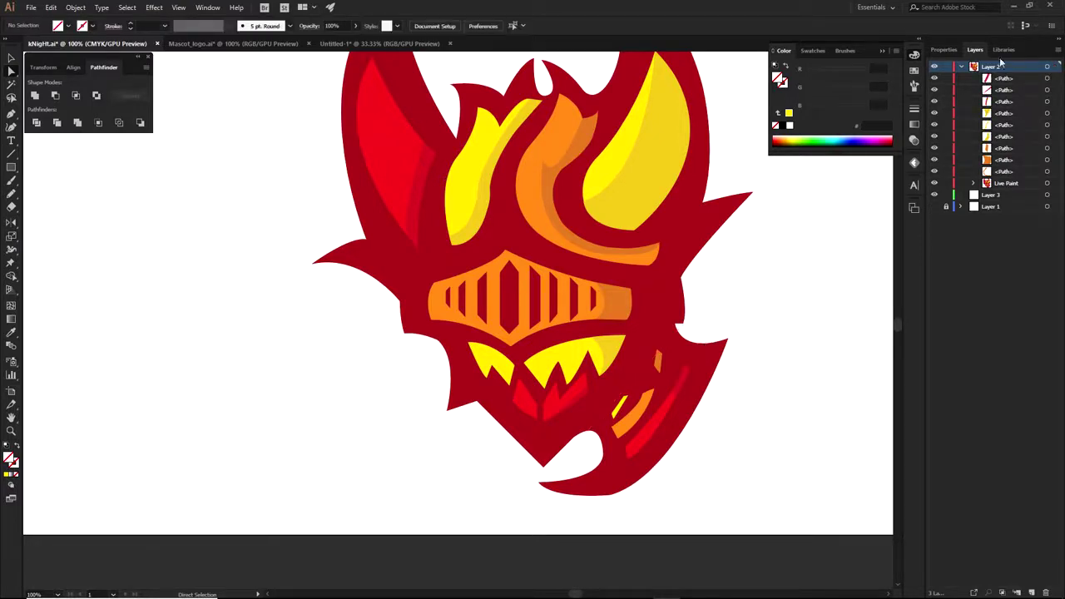
Step: Lock Layer 2, add a new layer above it and trace from the central crest tip to the left horn's inner base with the Pen tool
{"action": "left_click", "coordinate": [961, 67]}
{"action": "left_click", "coordinate": [1032, 593]}
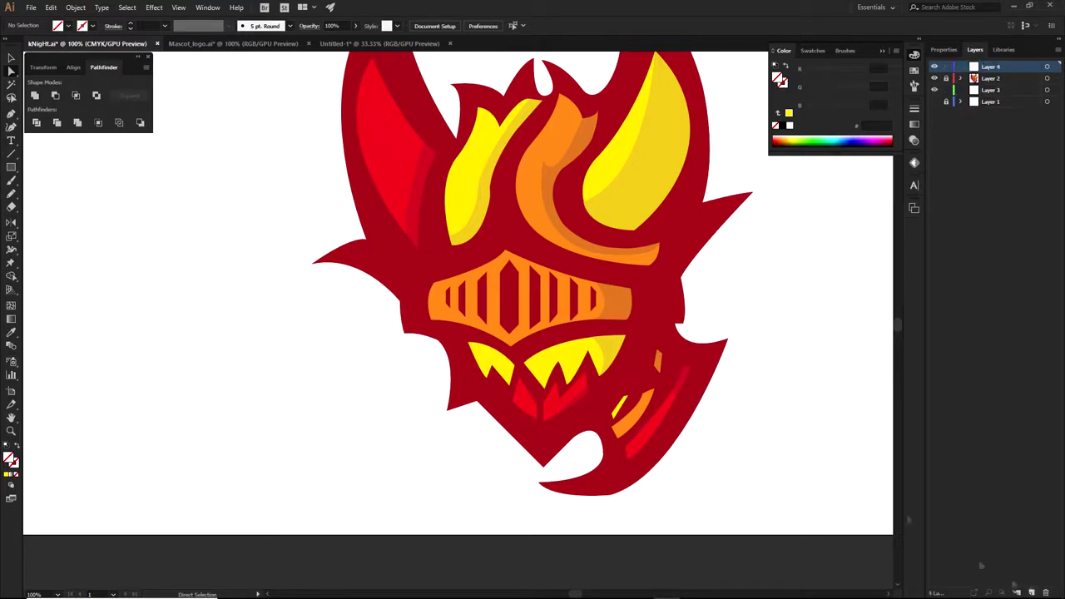
{"action": "key", "text": "p"}
{"action": "left_click", "coordinate": [473, 189], "text": "ctrl"}
{"action": "left_click", "coordinate": [472, 189], "text": "ctrl"}
{"action": "mouse_move", "coordinate": [561, 230]}
{"action": "left_mouse_down"}
{"action": "mouse_move", "coordinate": [568, 300]}
{"action": "mouse_move", "coordinate": [508, 314]}
{"action": "left_mouse_up"}
{"action": "left_click_drag", "start_coordinate": [401, 281], "coordinate": [490, 272]}
{"action": "left_click", "coordinate": [558, 264]}
{"action": "left_click_drag", "start_coordinate": [569, 372], "coordinate": [566, 384]}
{"action": "left_click", "coordinate": [569, 372]}
Step: Continue the Pen path around the left horn's tip and outer edge, and around the side spike beneath it
{"action": "scroll", "coordinate": [560, 358], "scroll_direction": "down", "scroll_amount": 2}
{"action": "left_click_drag", "start_coordinate": [514, 205], "coordinate": [525, 172]}
{"action": "left_click_drag", "start_coordinate": [504, 238], "coordinate": [511, 289], "text": "ctrl"}
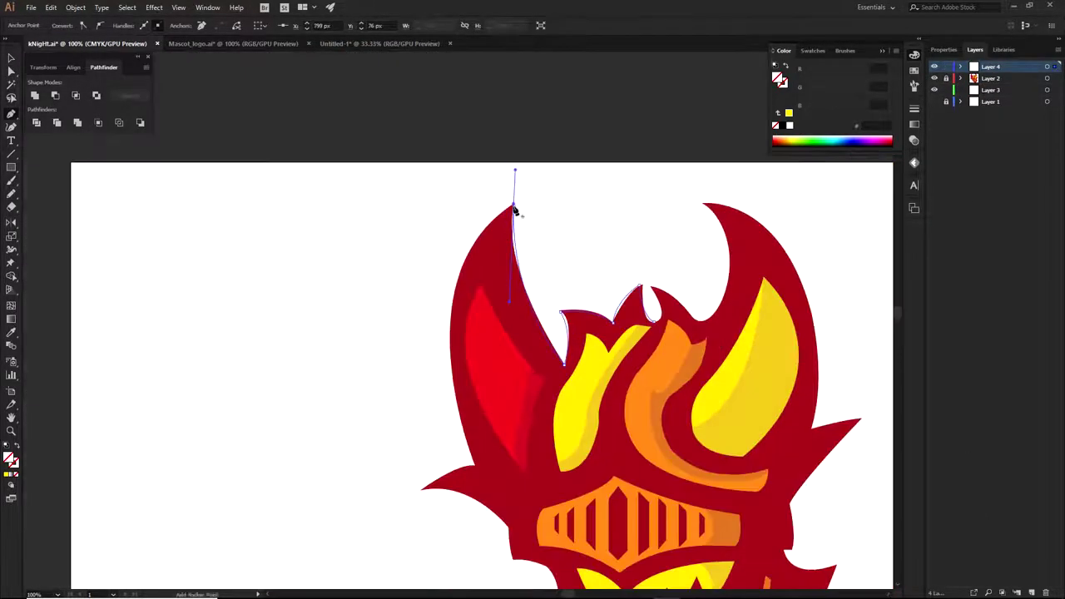
{"action": "left_click", "coordinate": [513, 204]}
{"action": "left_click_drag", "start_coordinate": [475, 441], "coordinate": [492, 372]}
{"action": "left_click_drag", "start_coordinate": [491, 397], "coordinate": [508, 422]}
{"action": "left_click_drag", "start_coordinate": [472, 371], "coordinate": [416, 190], "text": "ctrl"}
{"action": "left_click", "coordinate": [490, 397]}
{"action": "left_click_drag", "start_coordinate": [440, 421], "coordinate": [433, 446]}
{"action": "left_click", "coordinate": [440, 422]}
{"action": "left_click_drag", "start_coordinate": [525, 458], "coordinate": [550, 503]}
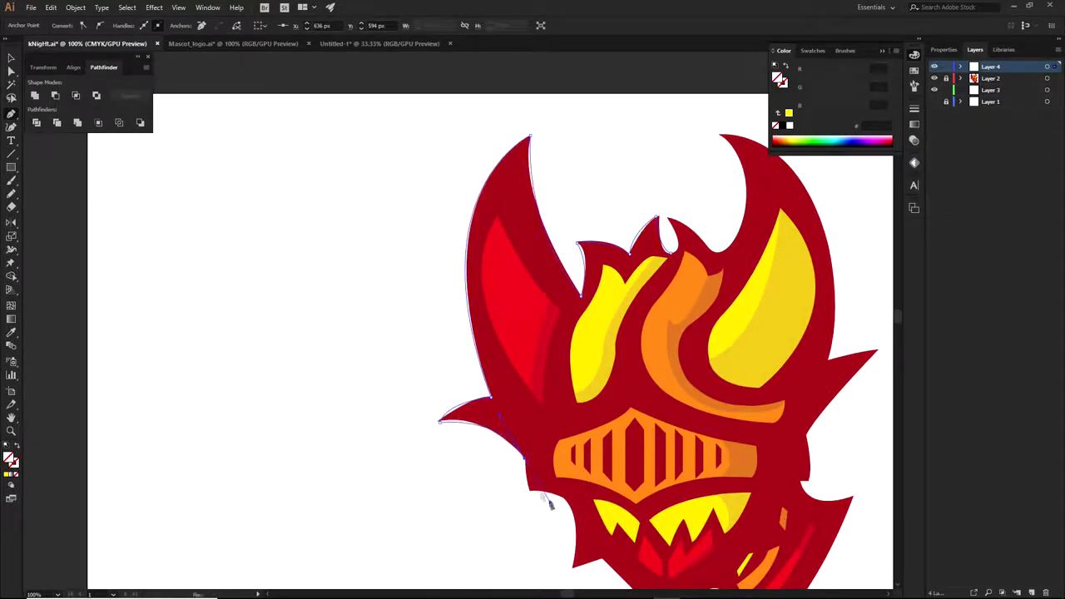
Step: Adjust the curve at the side spike and continue the Pen path around the cheek corner to the start of the jaw
{"action": "scroll", "coordinate": [445, 468], "scroll_direction": "up", "scroll_amount": 2}
{"action": "left_click", "coordinate": [435, 376], "text": "ctrl"}
{"action": "left_click_drag", "start_coordinate": [440, 326], "coordinate": [461, 349], "text": "ctrl"}
{"action": "left_click_drag", "start_coordinate": [497, 427], "coordinate": [413, 290]}
{"action": "left_click", "coordinate": [522, 313]}
{"action": "left_click_drag", "start_coordinate": [533, 378], "coordinate": [545, 408]}
{"action": "left_click", "coordinate": [534, 379]}
{"action": "left_click_drag", "start_coordinate": [568, 414], "coordinate": [562, 271]}
{"action": "left_click", "coordinate": [534, 253]}
Step: Trace the curved jaw edge and its lower spike with the Pen, and run a straight segment to the chin tip
{"action": "left_click_drag", "start_coordinate": [547, 392], "coordinate": [518, 490]}
{"action": "left_click", "coordinate": [547, 392]}
{"action": "left_click_drag", "start_coordinate": [607, 372], "coordinate": [587, 380]}
{"action": "left_click", "coordinate": [606, 372]}
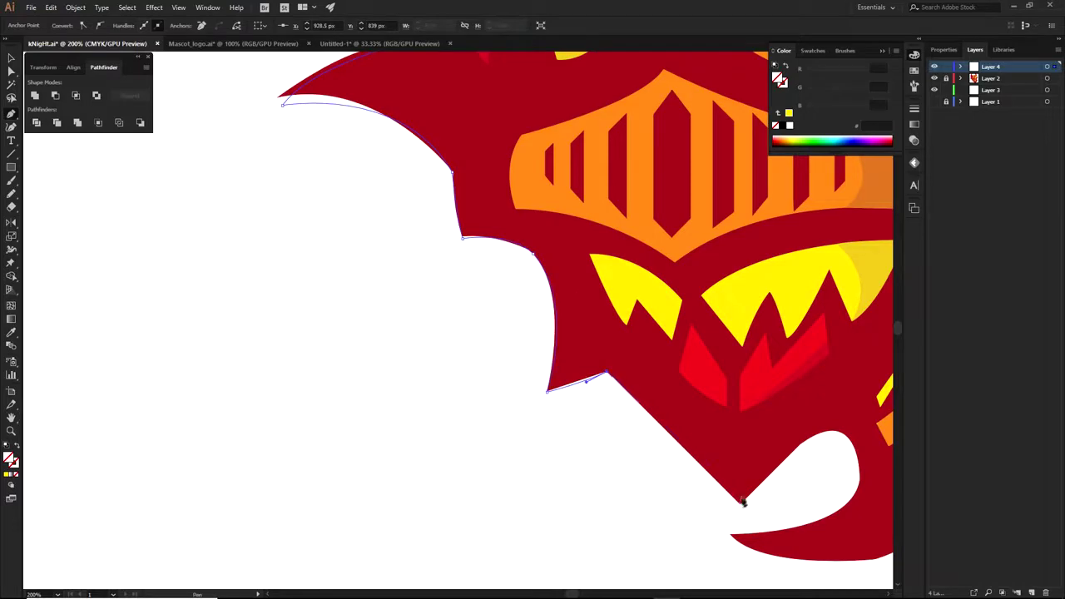
{"action": "left_click", "coordinate": [740, 503]}
Step: Continue the Pen path from the chin tip up to the right cheek corner and around the right side spike
{"action": "scroll", "coordinate": [739, 504], "scroll_direction": "down", "scroll_amount": 2}
{"action": "scroll", "coordinate": [747, 366], "scroll_direction": "up", "scroll_amount": 1}
{"action": "left_click_drag", "start_coordinate": [739, 358], "coordinate": [754, 261]}
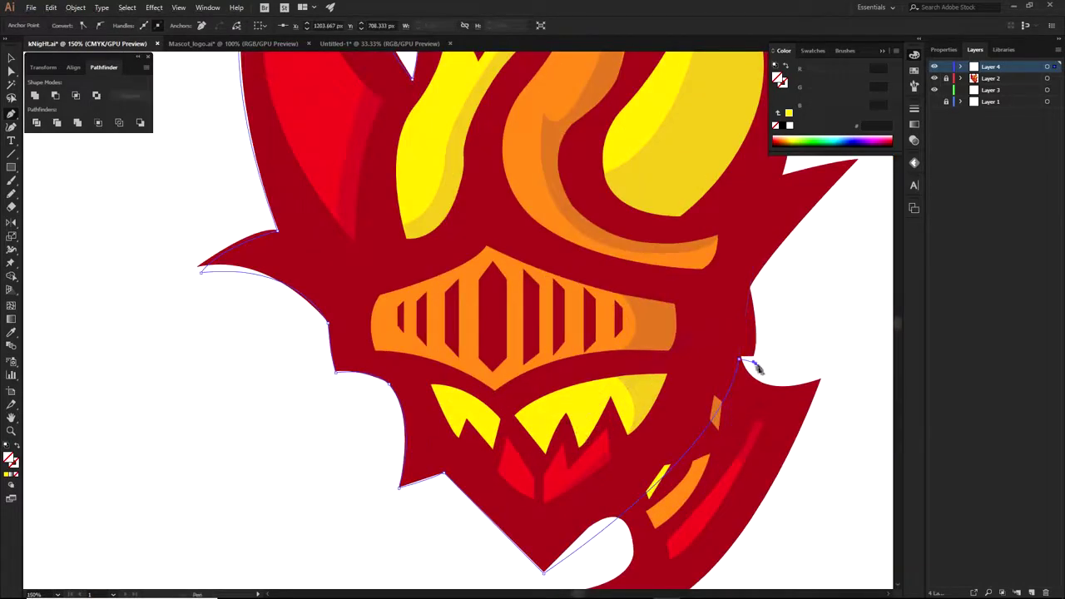
{"action": "scroll", "coordinate": [741, 363], "scroll_direction": "up", "scroll_amount": 3}
{"action": "scroll", "coordinate": [740, 364], "scroll_direction": "right", "scroll_amount": 2}
{"action": "left_click", "coordinate": [746, 301]}
{"action": "left_click", "coordinate": [674, 312]}
{"action": "key", "text": "ctrl+shift+a"}
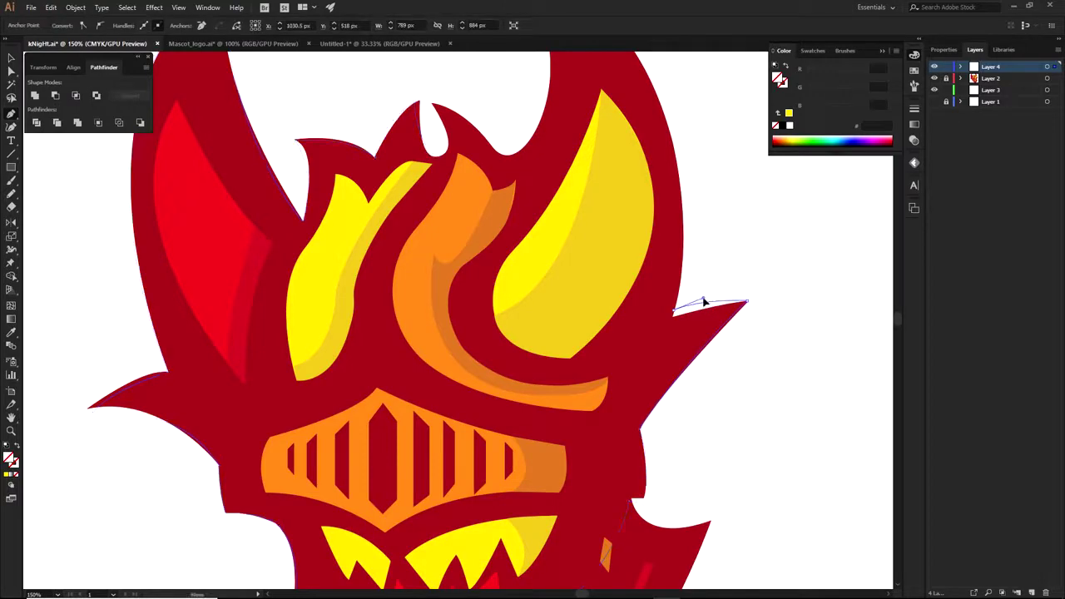
Step: Trace the right horn's outer curve, tip and inner edge with the Pen, close the path at the crest, and deselect it
{"action": "key", "text": "ctrl+minus"}
{"action": "left_click_drag", "start_coordinate": [589, 150], "coordinate": [740, 180]}
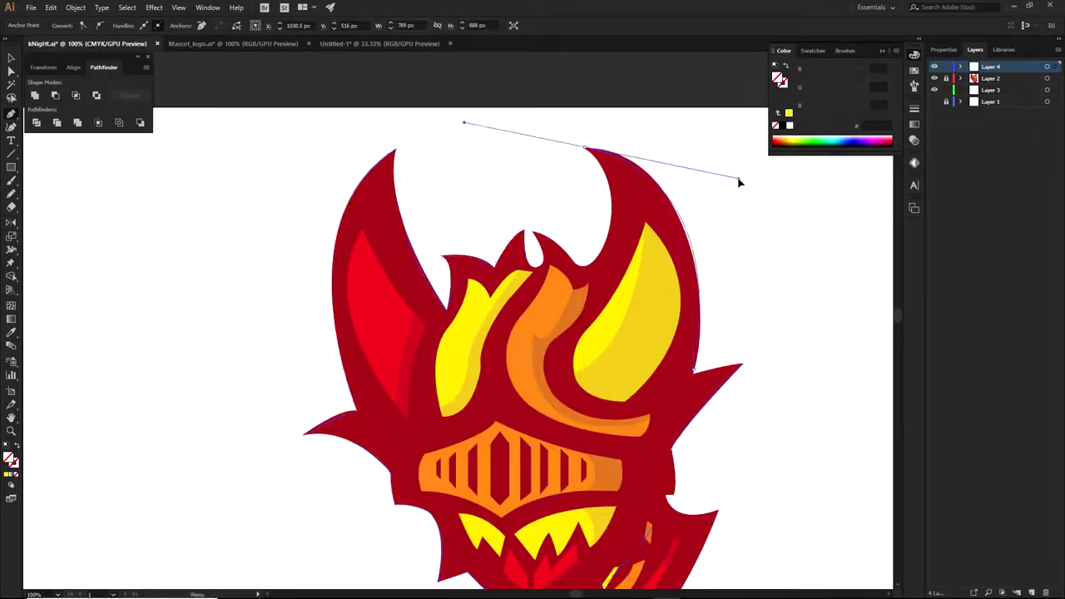
{"action": "scroll", "coordinate": [599, 258], "scroll_direction": "up", "scroll_amount": 1}
{"action": "left_click_drag", "start_coordinate": [581, 270], "coordinate": [485, 352]}
{"action": "scroll", "coordinate": [535, 225], "scroll_direction": "up", "scroll_amount": 2}
{"action": "left_click_drag", "start_coordinate": [464, 221], "coordinate": [364, 204]}
{"action": "left_click", "coordinate": [464, 221]}
{"action": "left_click_drag", "start_coordinate": [477, 325], "coordinate": [418, 336]}
{"action": "key", "text": "a"}
{"action": "scroll", "coordinate": [530, 198], "scroll_direction": "down", "scroll_amount": 3}
{"action": "key", "text": "ctrl+minus"}
{"action": "key", "text": "ctrl+shift+a"}
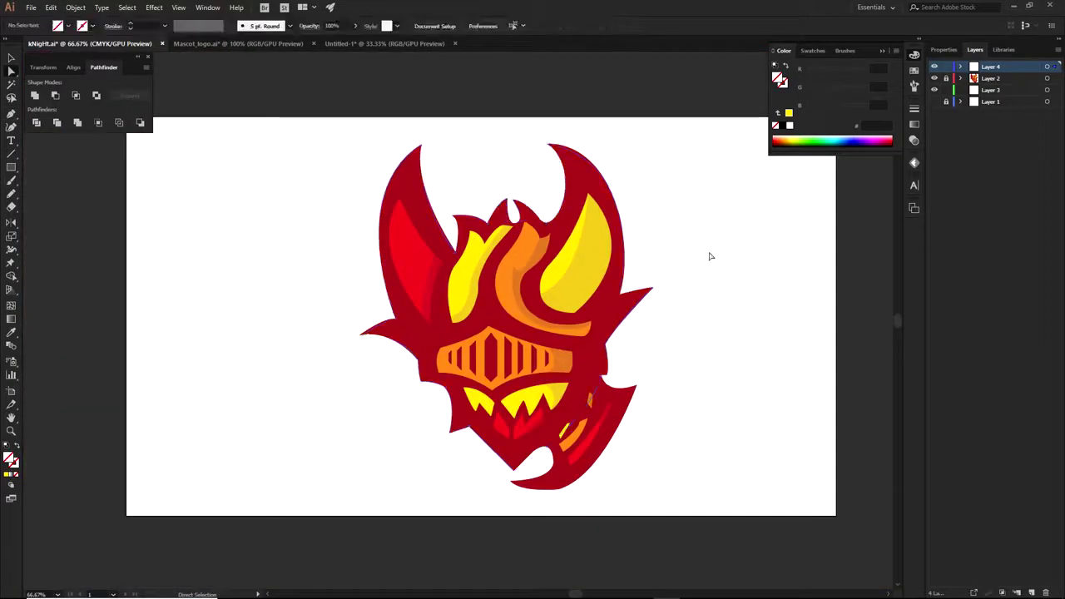
Step: Select the traced outline, move it aside from the knight artwork, and undo the move
{"action": "left_click_drag", "start_coordinate": [569, 210], "coordinate": [570, 210]}
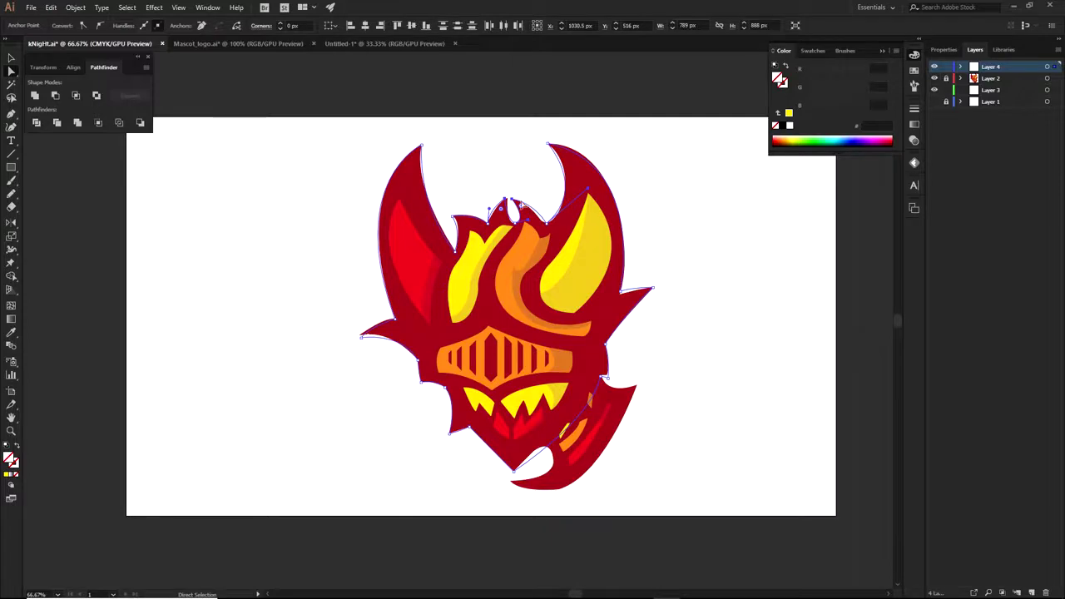
{"action": "scroll", "coordinate": [448, 244], "scroll_direction": "up", "scroll_amount": 2}
{"action": "left_click", "coordinate": [464, 262]}
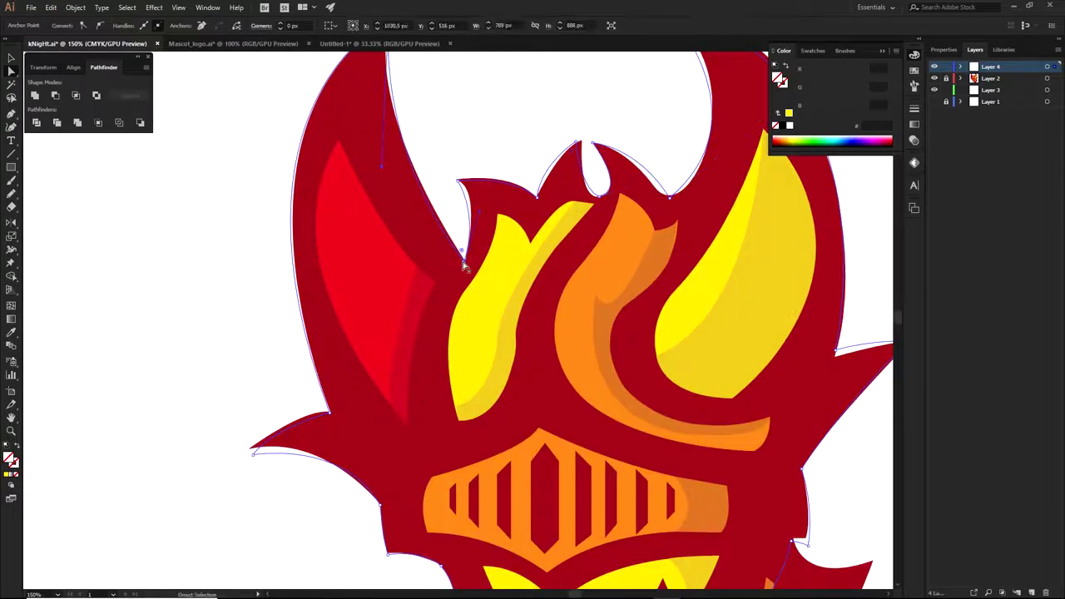
{"action": "scroll", "coordinate": [464, 262], "scroll_direction": "down", "scroll_amount": 2}
{"action": "left_click_drag", "start_coordinate": [465, 264], "coordinate": [496, 259]}
{"action": "left_click_drag", "start_coordinate": [554, 233], "coordinate": [306, 260]}
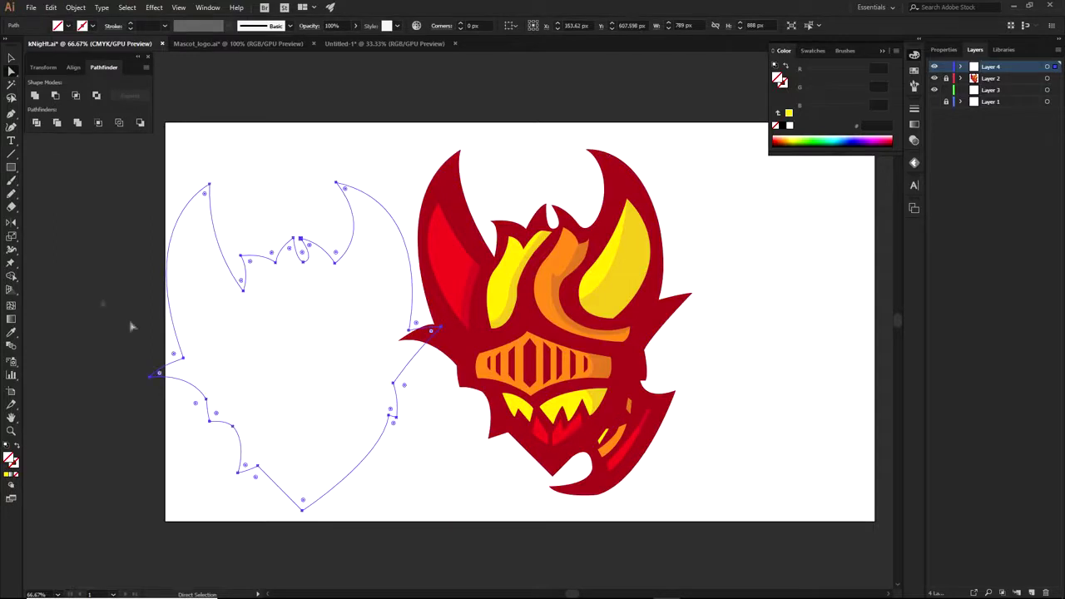
{"action": "key", "text": "ctrl+z"}
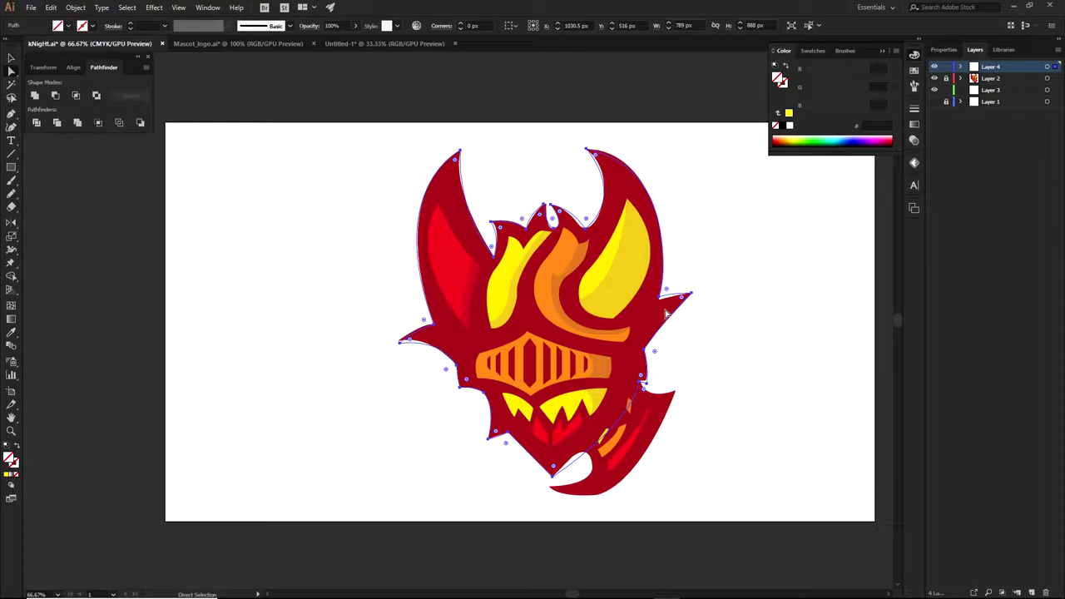
Step: Fill the traced silhouette with solid yellow and hide Layer 4
{"action": "left_click", "coordinate": [8, 474]}
{"action": "left_click", "coordinate": [401, 312]}
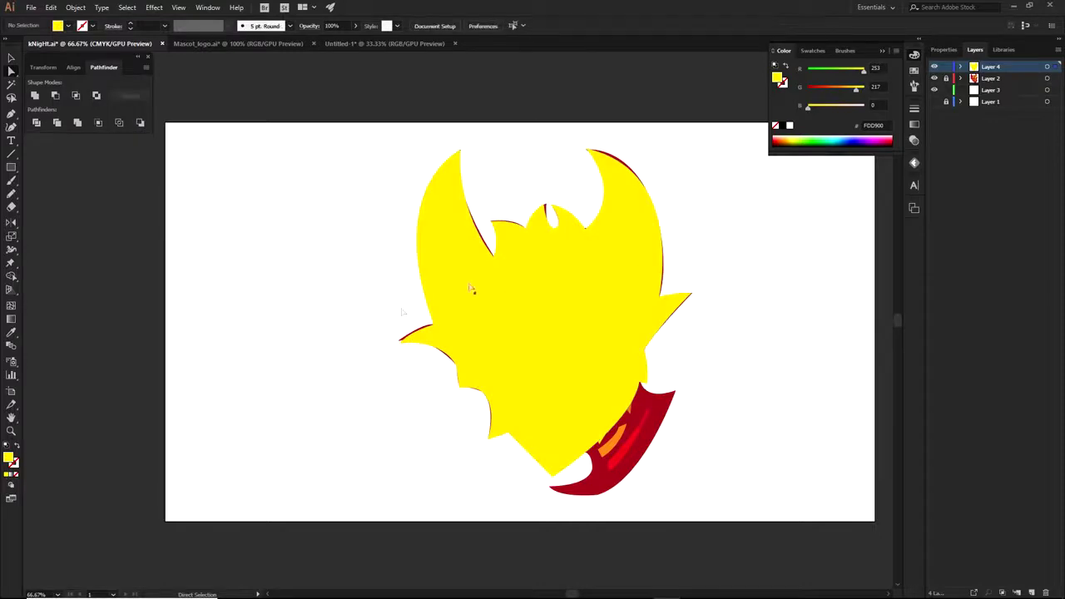
{"action": "left_click", "coordinate": [516, 268]}
{"action": "left_click", "coordinate": [935, 68]}
{"action": "scroll", "coordinate": [732, 299], "scroll_direction": "up", "scroll_amount": 2}
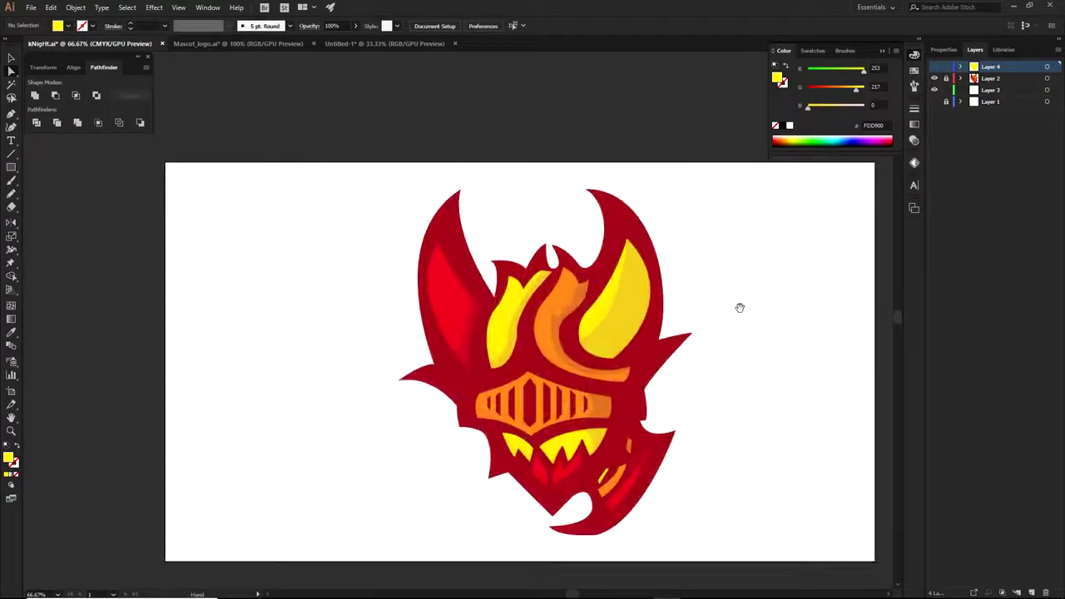
Step: Unlock Layer 2 and select both the dark yellow shadow and the bright yellow shape of the right horn
{"action": "scroll", "coordinate": [587, 333], "scroll_direction": "up", "scroll_amount": 3}
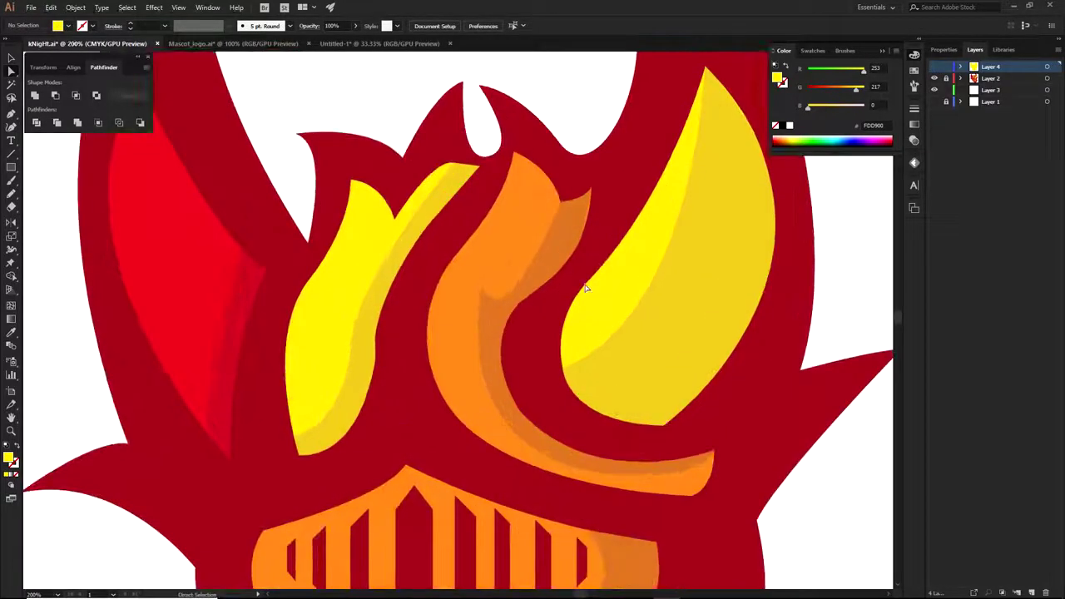
{"action": "scroll", "coordinate": [670, 354], "scroll_direction": "down", "scroll_amount": 2}
{"action": "left_click", "coordinate": [624, 381]}
{"action": "scroll", "coordinate": [620, 382], "scroll_direction": "up", "scroll_amount": 10}
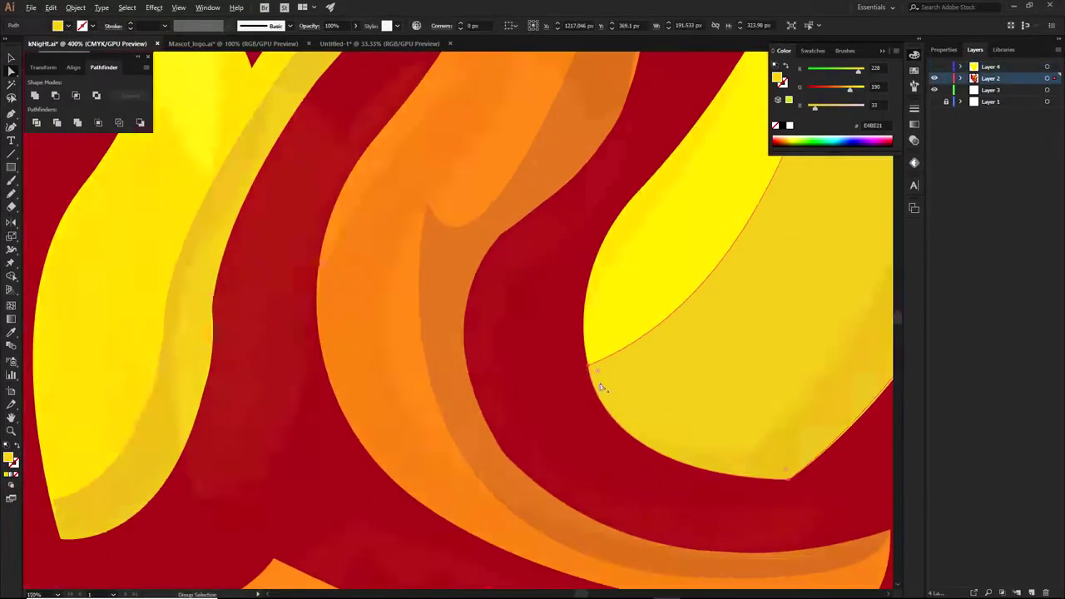
{"action": "left_click", "coordinate": [618, 382], "text": "shift"}
Step: Examine up close how the horn shadow's border follows the bright yellow shape along the lower curve and outer side
{"action": "scroll", "coordinate": [665, 470], "scroll_direction": "down", "scroll_amount": 2}
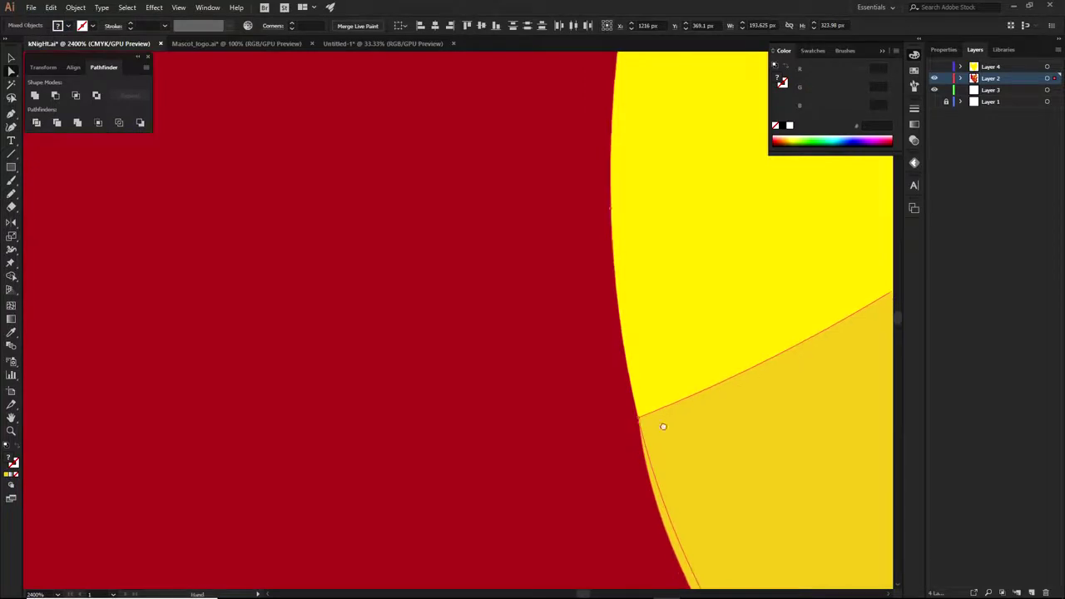
{"action": "left_click_drag", "start_coordinate": [683, 464], "coordinate": [592, 306]}
{"action": "scroll", "coordinate": [537, 273], "scroll_direction": "up", "scroll_amount": 3}
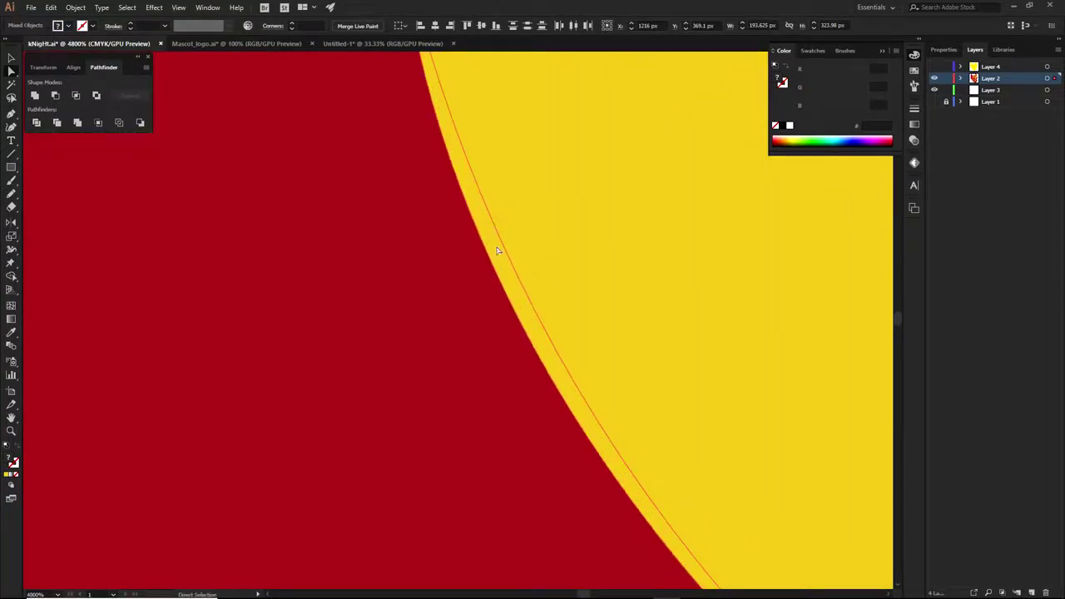
{"action": "scroll", "coordinate": [545, 202], "scroll_direction": "down", "scroll_amount": 5}
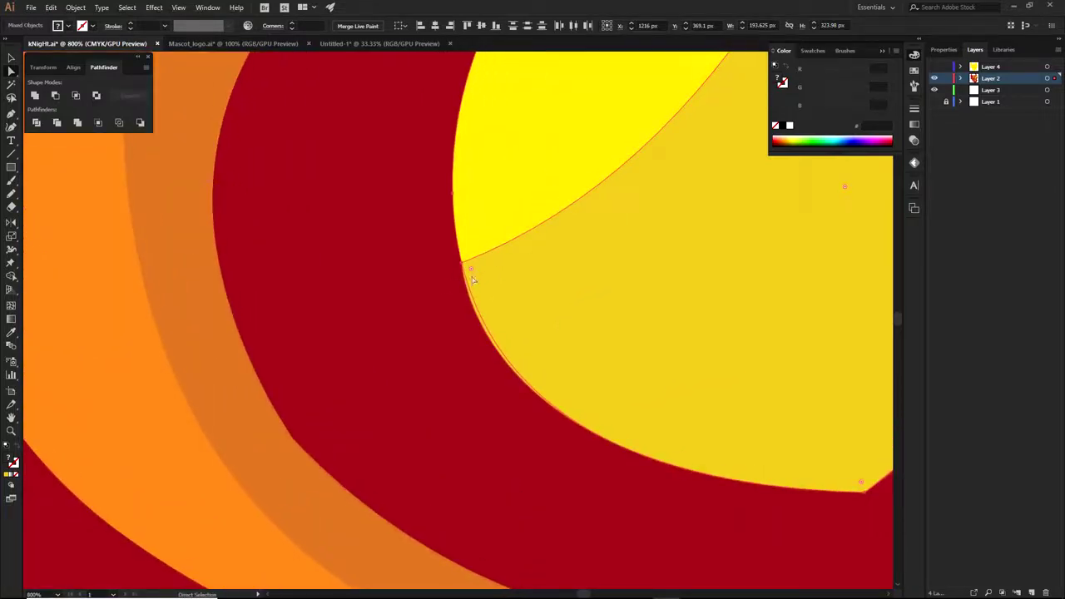
{"action": "left_click_drag", "start_coordinate": [534, 199], "coordinate": [399, 258]}
{"action": "scroll", "coordinate": [530, 252], "scroll_direction": "down", "scroll_amount": 2}
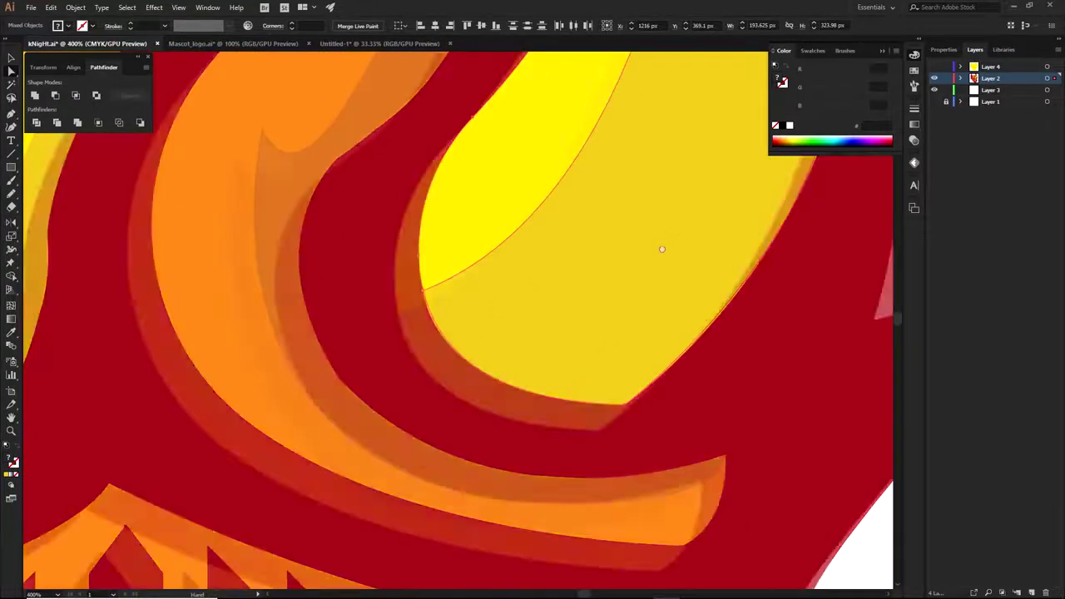
{"action": "scroll", "coordinate": [774, 287], "scroll_direction": "up", "scroll_amount": 3}
{"action": "scroll", "coordinate": [596, 389], "scroll_direction": "down", "scroll_amount": 3}
{"action": "scroll", "coordinate": [623, 361], "scroll_direction": "up", "scroll_amount": 5}
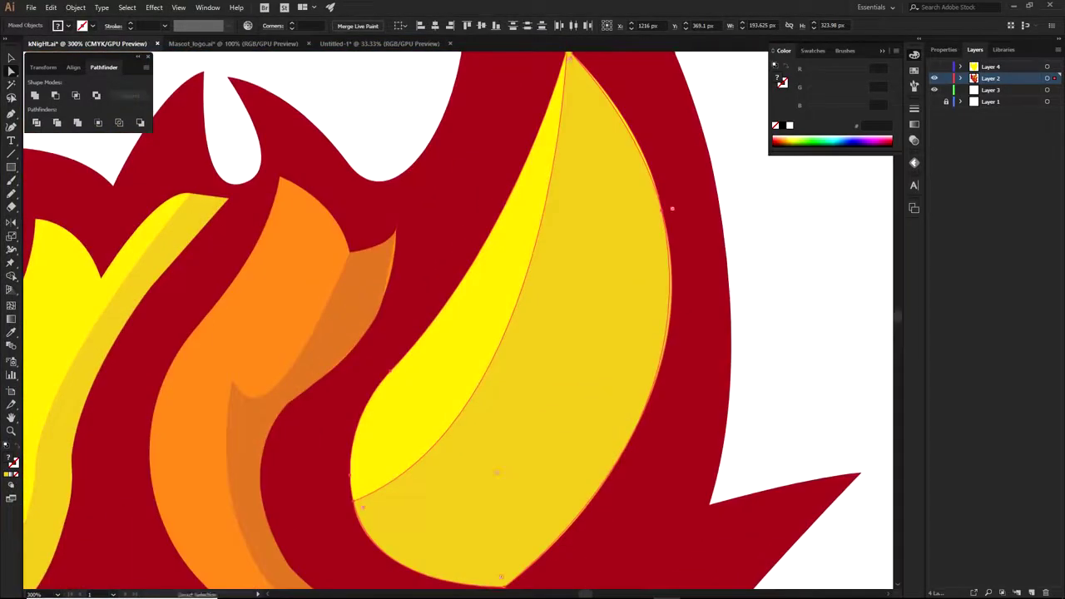
{"action": "scroll", "coordinate": [674, 330], "scroll_direction": "down", "scroll_amount": 4}
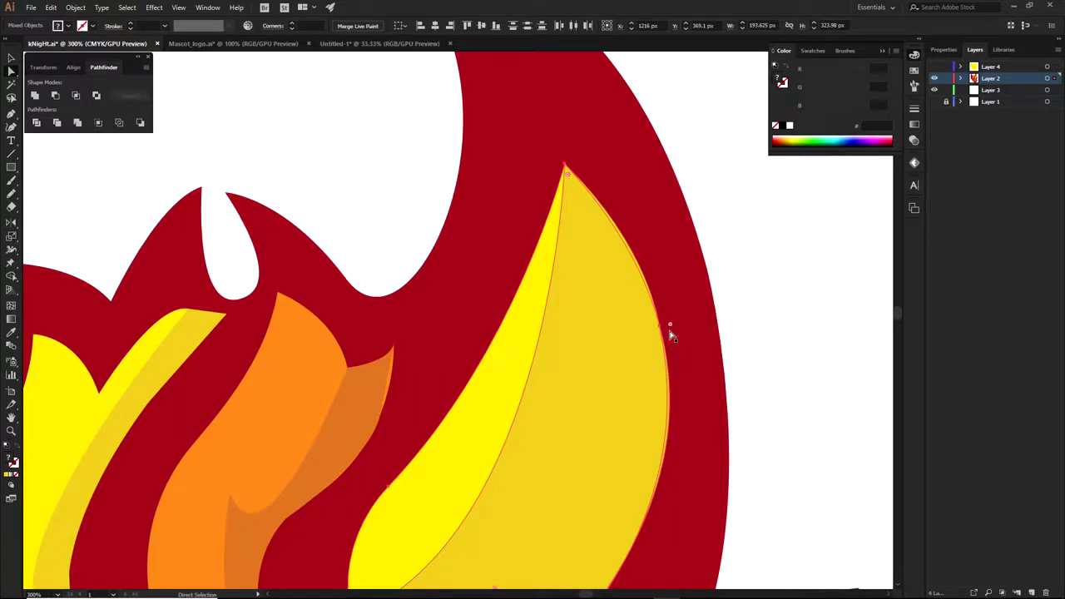
{"action": "scroll", "coordinate": [671, 334], "scroll_direction": "up", "scroll_amount": 8}
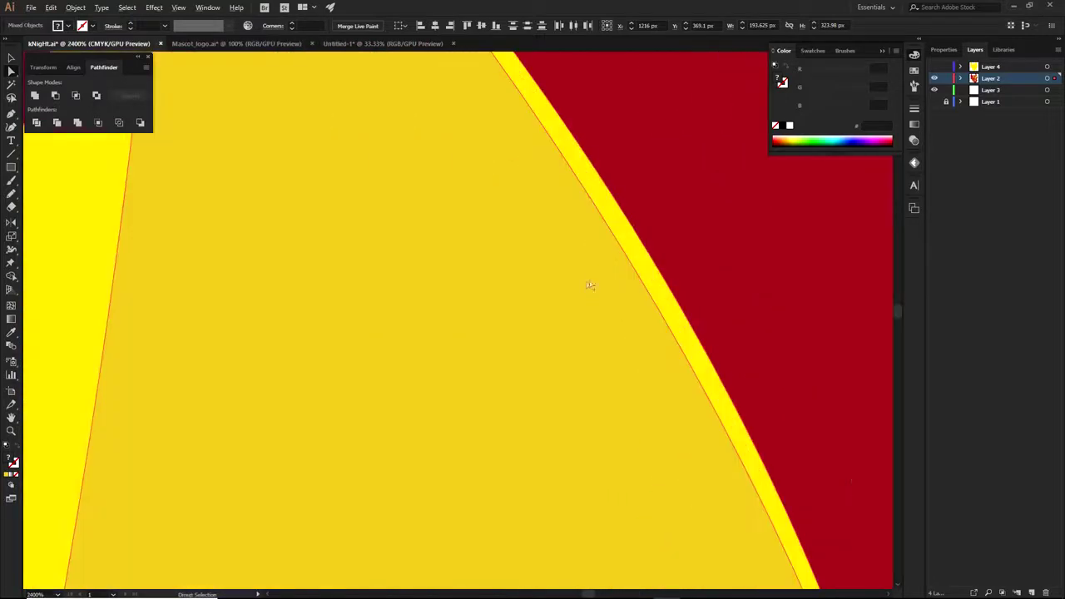
{"action": "scroll", "coordinate": [642, 249], "scroll_direction": "down", "scroll_amount": 4}
{"action": "scroll", "coordinate": [330, 214], "scroll_direction": "down", "scroll_amount": 3}
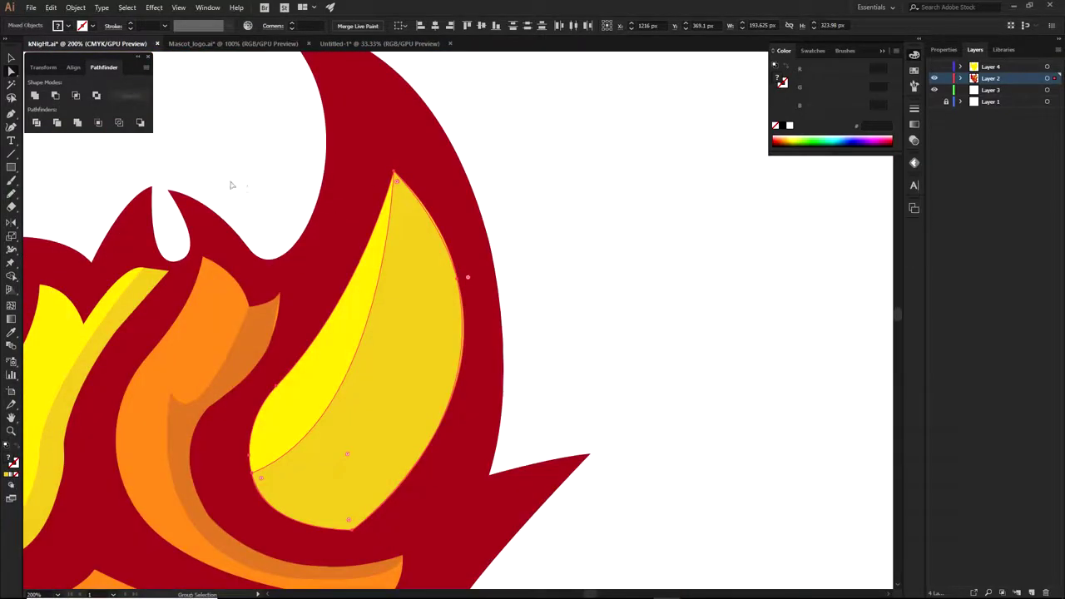
Step: Inspect the tip of the orange flame, select the tiny sliver above it, and clear the selection
{"action": "left_click_drag", "start_coordinate": [221, 174], "coordinate": [432, 237]}
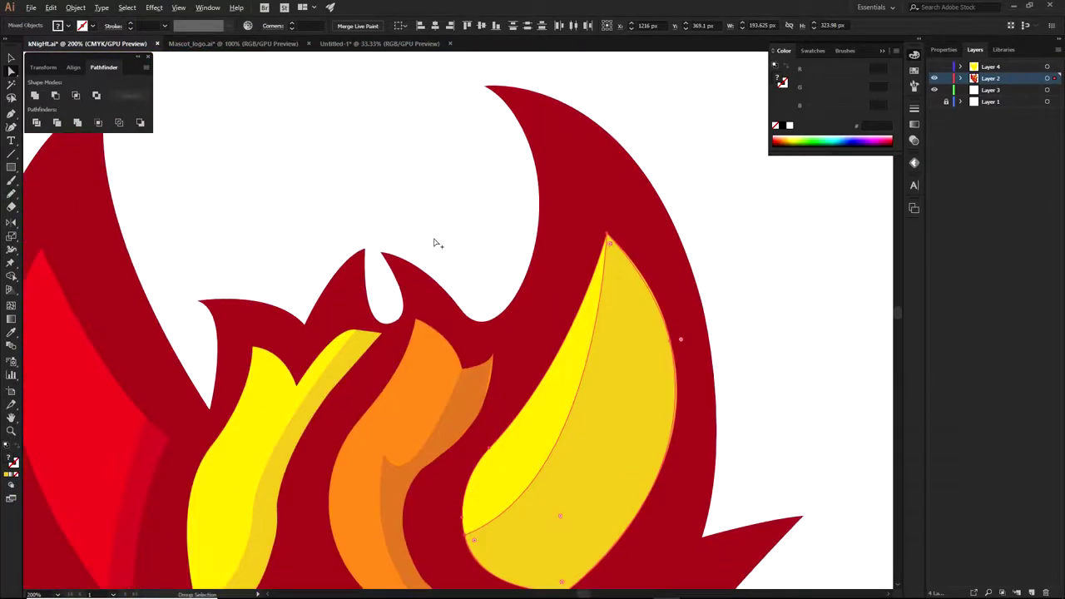
{"action": "scroll", "coordinate": [433, 242], "scroll_direction": "up", "scroll_amount": 7}
{"action": "scroll", "coordinate": [424, 360], "scroll_direction": "down", "scroll_amount": 2}
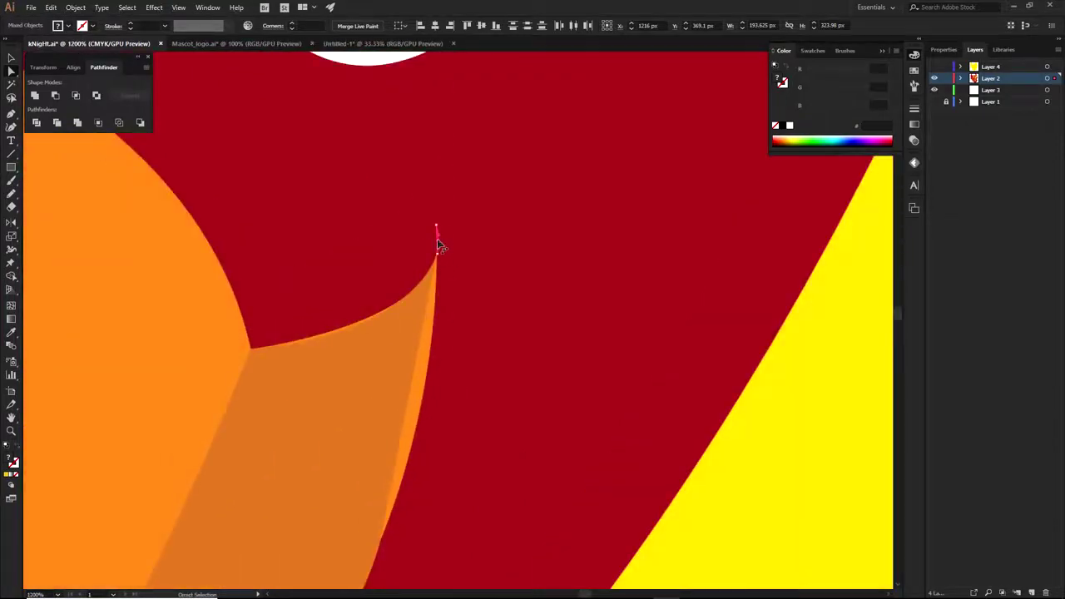
{"action": "left_click", "coordinate": [437, 242]}
{"action": "scroll", "coordinate": [592, 262], "scroll_direction": "down", "scroll_amount": 7}
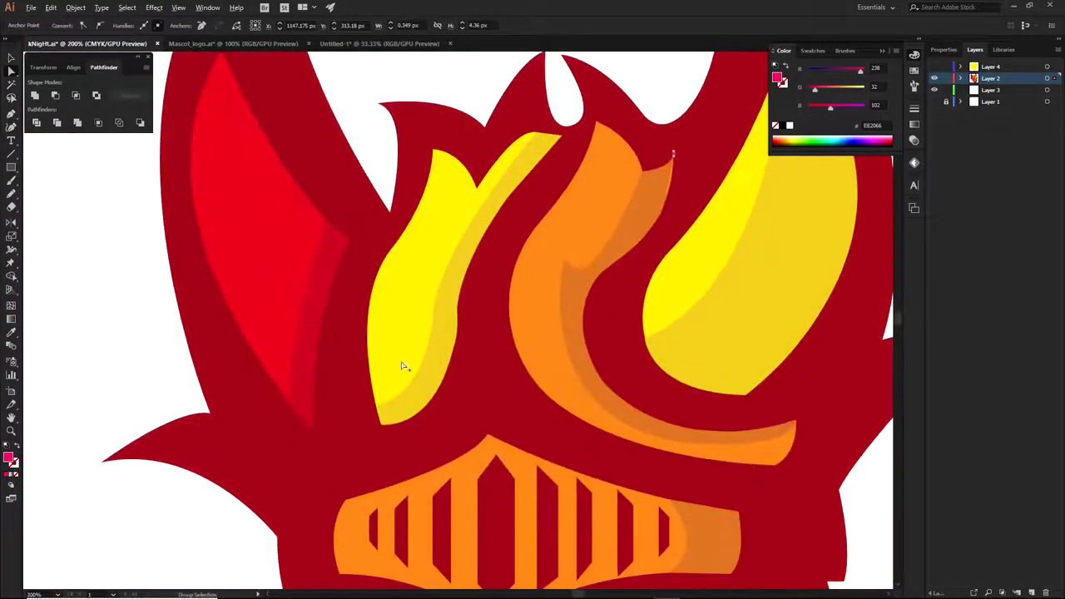
{"action": "scroll", "coordinate": [403, 366], "scroll_direction": "down", "scroll_amount": 2}
{"action": "left_click_drag", "start_coordinate": [419, 436], "coordinate": [423, 341]}
{"action": "left_click_drag", "start_coordinate": [615, 287], "coordinate": [598, 361]}
{"action": "left_click", "coordinate": [652, 258]}
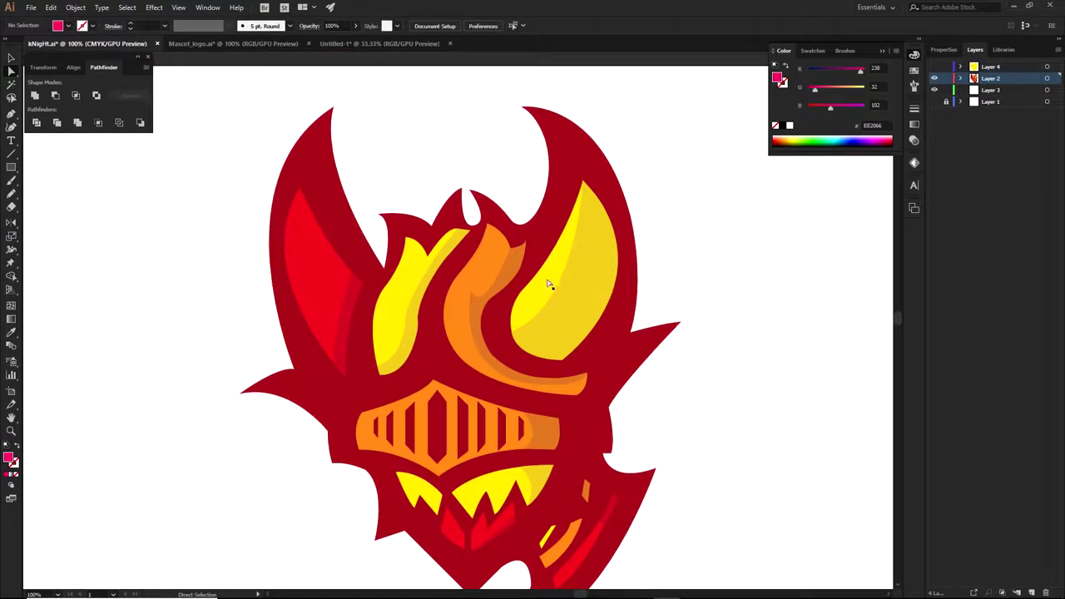
Step: Reshape the right horn's bright yellow shape by moving the two anchors on its lower inner curve outward
{"action": "scroll", "coordinate": [536, 282], "scroll_direction": "up", "scroll_amount": 2}
{"action": "left_click", "coordinate": [599, 330]}
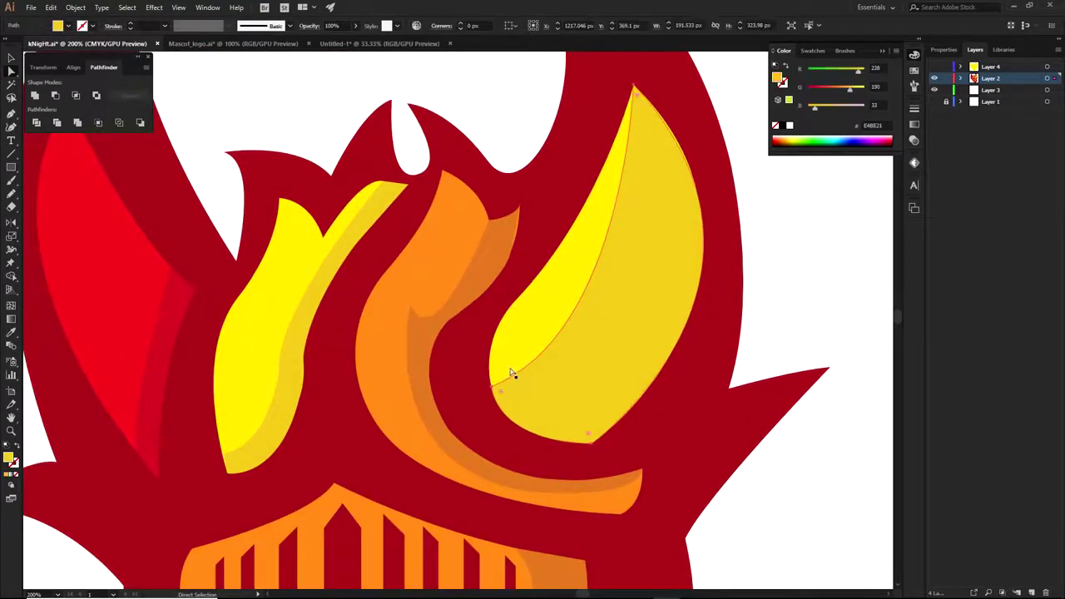
{"action": "left_click", "coordinate": [510, 304]}
{"action": "left_click_drag", "start_coordinate": [510, 305], "coordinate": [489, 315]}
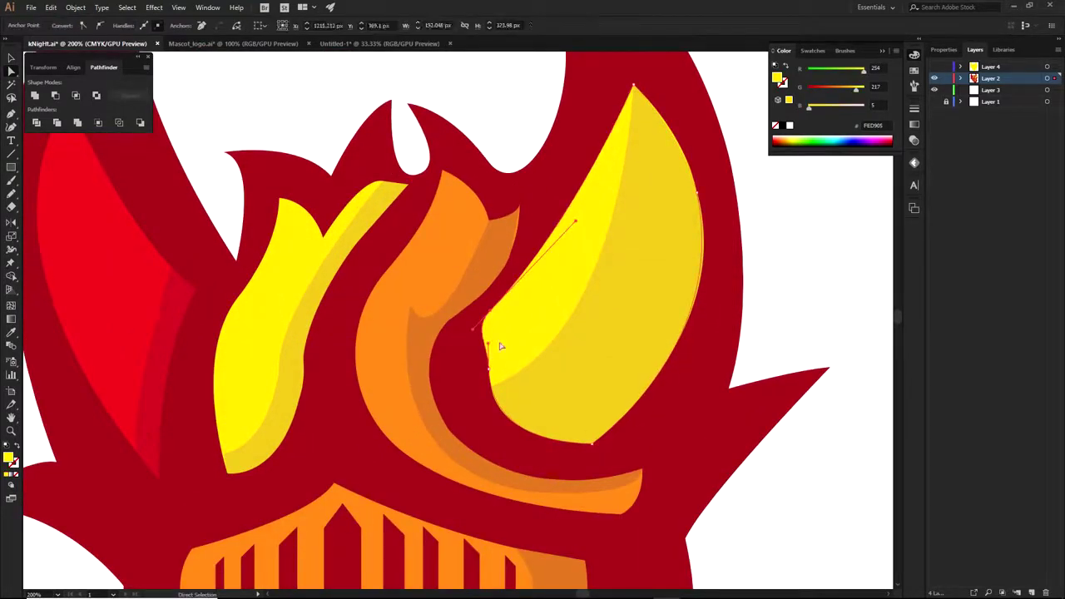
{"action": "key", "text": "ctrl+z"}
{"action": "left_click_drag", "start_coordinate": [490, 371], "coordinate": [476, 374]}
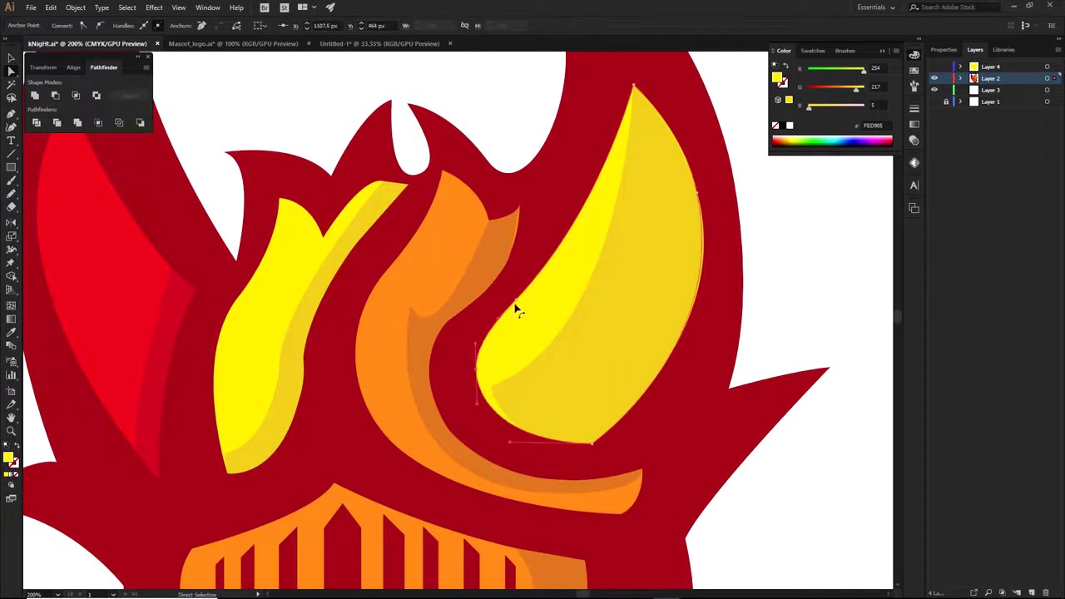
{"action": "left_click_drag", "start_coordinate": [515, 301], "coordinate": [503, 297]}
Step: Move the shadow's inner corner anchor outward to the edge of the horn's bright yellow shape
{"action": "scroll", "coordinate": [456, 383], "scroll_direction": "up", "scroll_amount": 2}
{"action": "left_click", "coordinate": [571, 411]}
{"action": "left_click", "coordinate": [529, 393]}
{"action": "left_click_drag", "start_coordinate": [529, 396], "coordinate": [511, 408]}
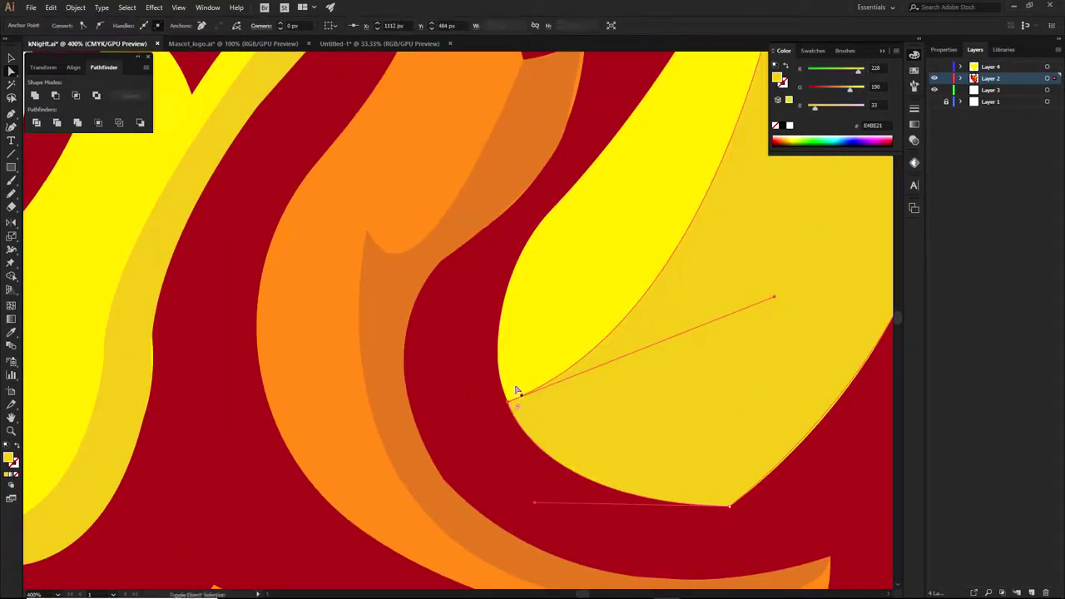
Step: Try to subtract the overlapping areas at the horn shadow's inner corner with the Shape Builder, and undo the subtractions
{"action": "scroll", "coordinate": [540, 443], "scroll_direction": "up", "scroll_amount": 4}
{"action": "scroll", "coordinate": [524, 444], "scroll_direction": "up", "scroll_amount": 3}
{"action": "key", "text": "shift+m"}
{"action": "scroll", "coordinate": [468, 480], "scroll_direction": "down", "scroll_amount": 2}
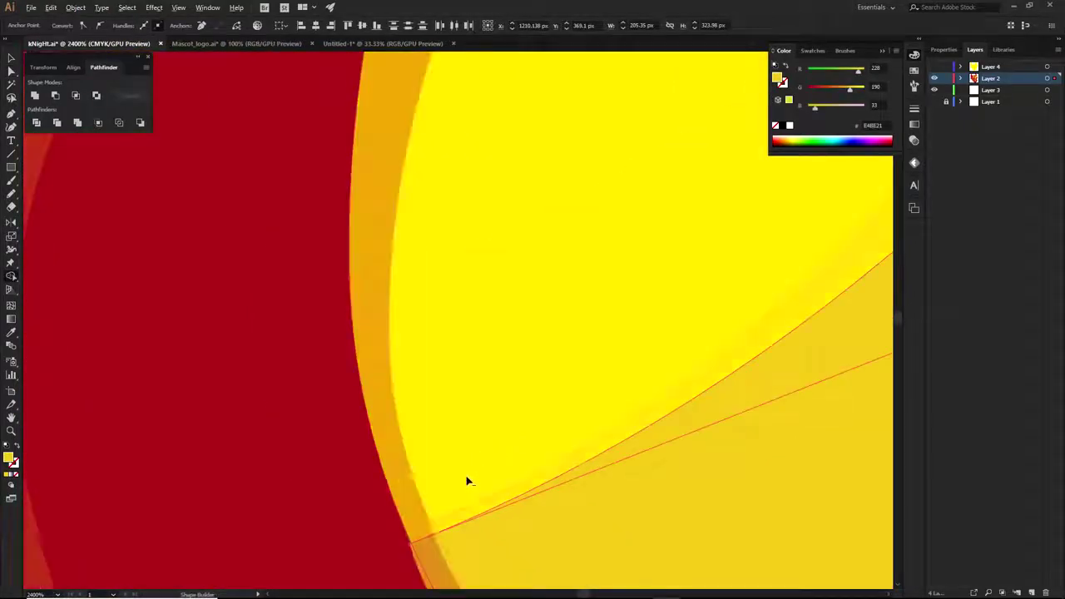
{"action": "scroll", "coordinate": [502, 416], "scroll_direction": "down", "scroll_amount": 2}
{"action": "scroll", "coordinate": [507, 403], "scroll_direction": "up", "scroll_amount": 3}
{"action": "left_click", "coordinate": [509, 402], "text": "alt"}
{"action": "scroll", "coordinate": [508, 399], "scroll_direction": "down", "scroll_amount": 4}
{"action": "key", "text": "ctrl+z"}
{"action": "left_click", "coordinate": [748, 389], "text": "alt"}
{"action": "key", "text": "ctrl+z"}
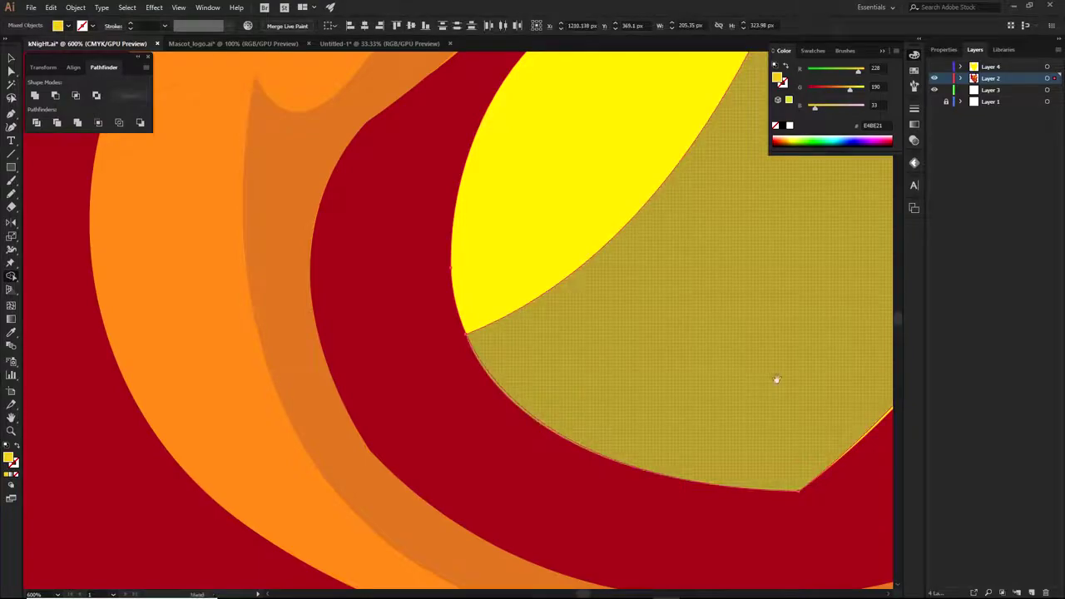
Step: Adjust the tip anchor's curve handle so the shadow's outer edge bulges past the horn's bright yellow shape
{"action": "left_click_drag", "start_coordinate": [777, 380], "coordinate": [453, 400]}
{"action": "key", "text": "a"}
{"action": "left_click", "coordinate": [472, 501]}
{"action": "scroll", "coordinate": [578, 418], "scroll_direction": "down", "scroll_amount": 4}
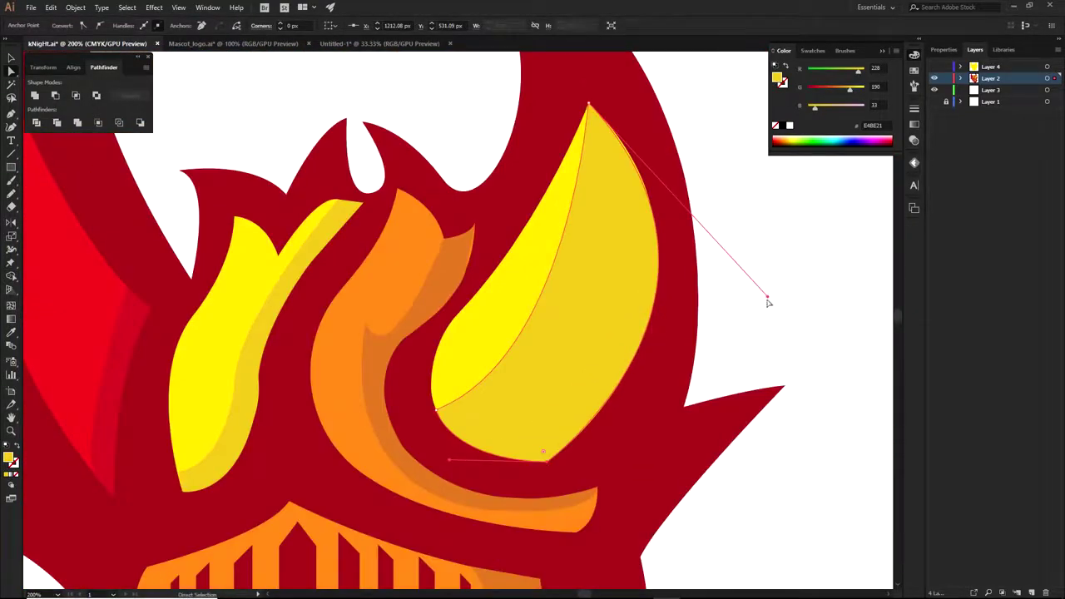
{"action": "left_click_drag", "start_coordinate": [770, 301], "coordinate": [773, 312]}
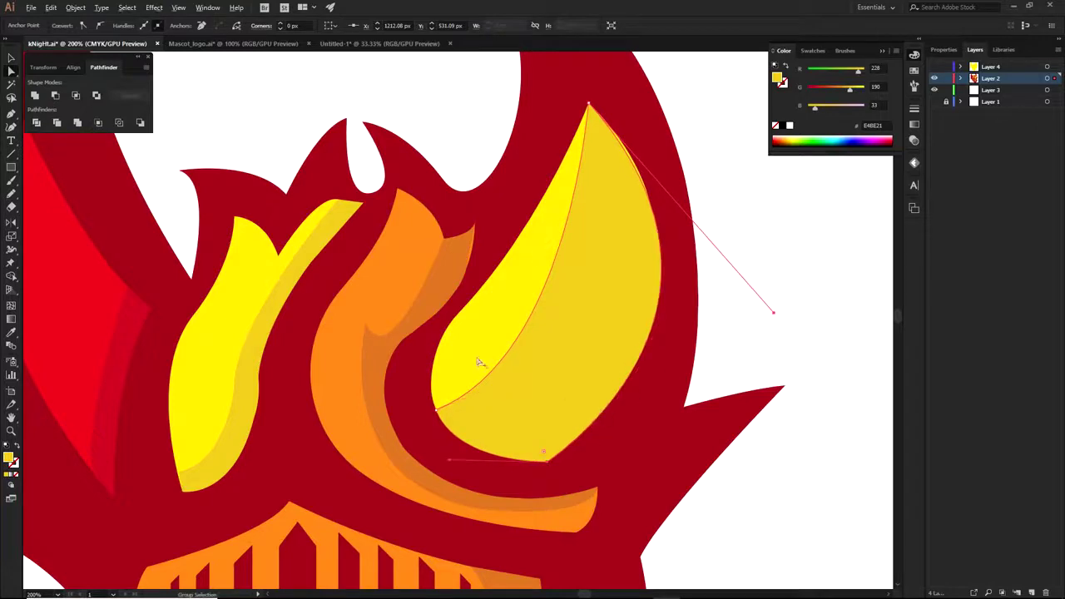
Step: Try to trim the shadow's overhang along the horn's outer edge with the Shape Builder, and clear the selection
{"action": "key", "text": "shift+m"}
{"action": "scroll", "coordinate": [599, 415], "scroll_direction": "up", "scroll_amount": 4}
{"action": "left_click", "coordinate": [603, 409], "text": "alt"}
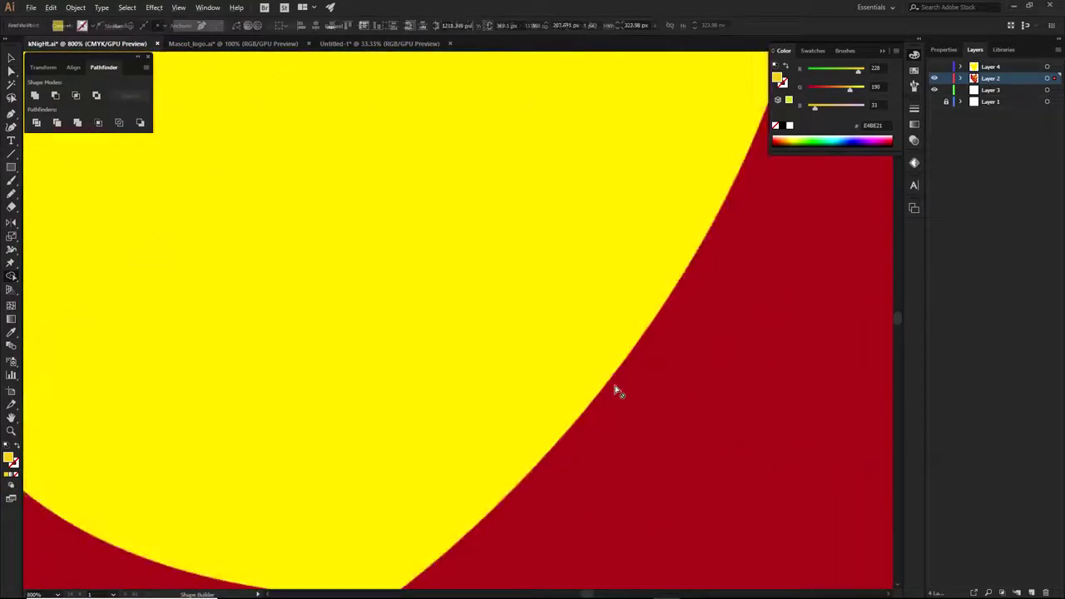
{"action": "scroll", "coordinate": [614, 386], "scroll_direction": "down", "scroll_amount": 4}
{"action": "key", "text": "a"}
{"action": "left_click", "coordinate": [663, 143]}
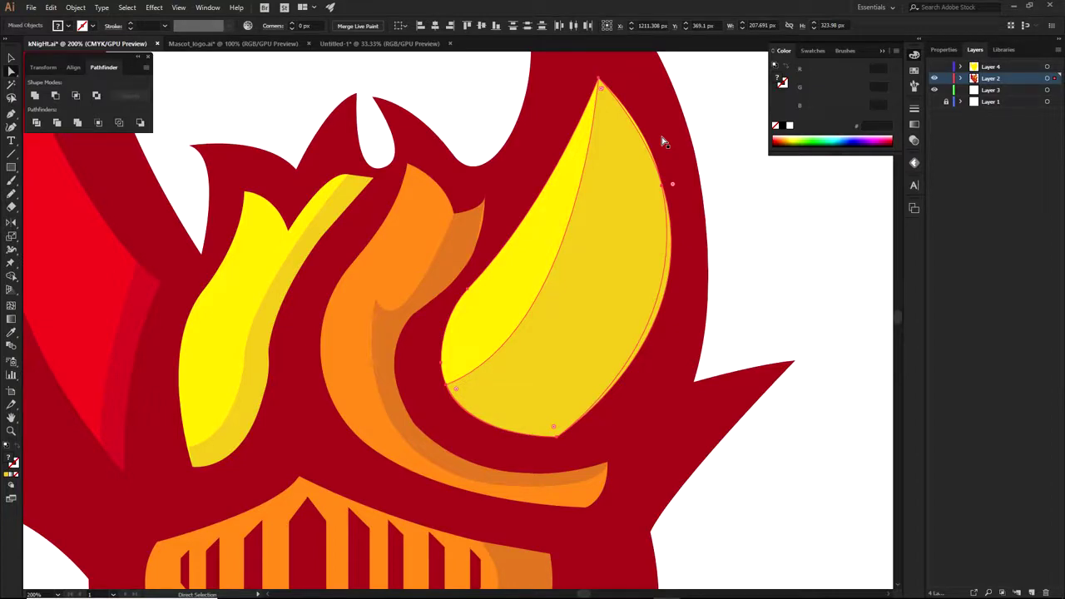
{"action": "left_click", "coordinate": [739, 185]}
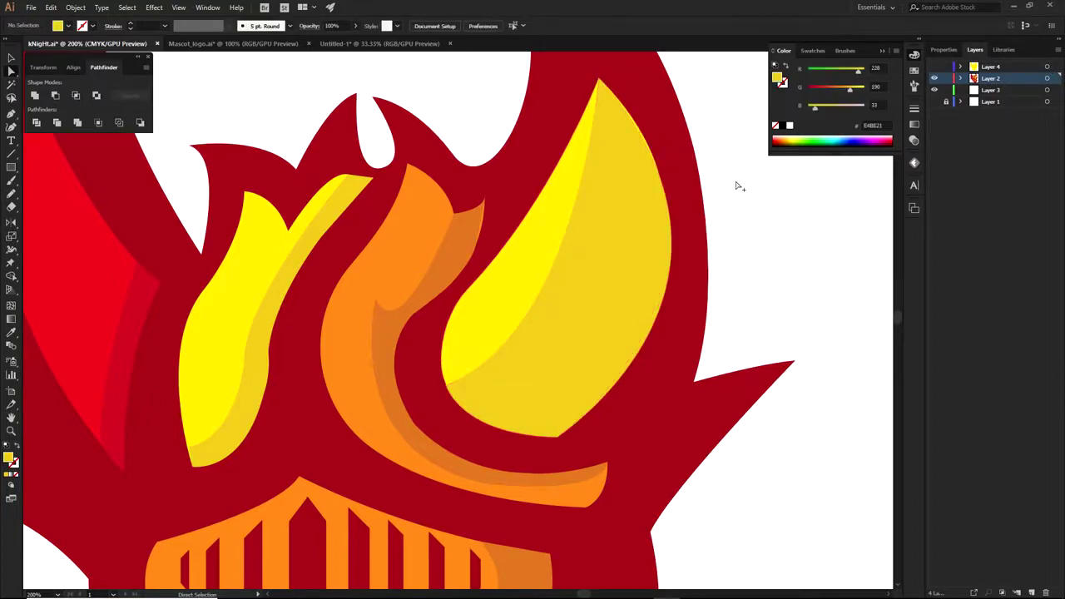
Step: Lock the coloured knight artwork's layer and add a new layer at the top of the layer stack
{"action": "scroll", "coordinate": [744, 267], "scroll_direction": "down", "scroll_amount": 1}
{"action": "left_click", "coordinate": [945, 78]}
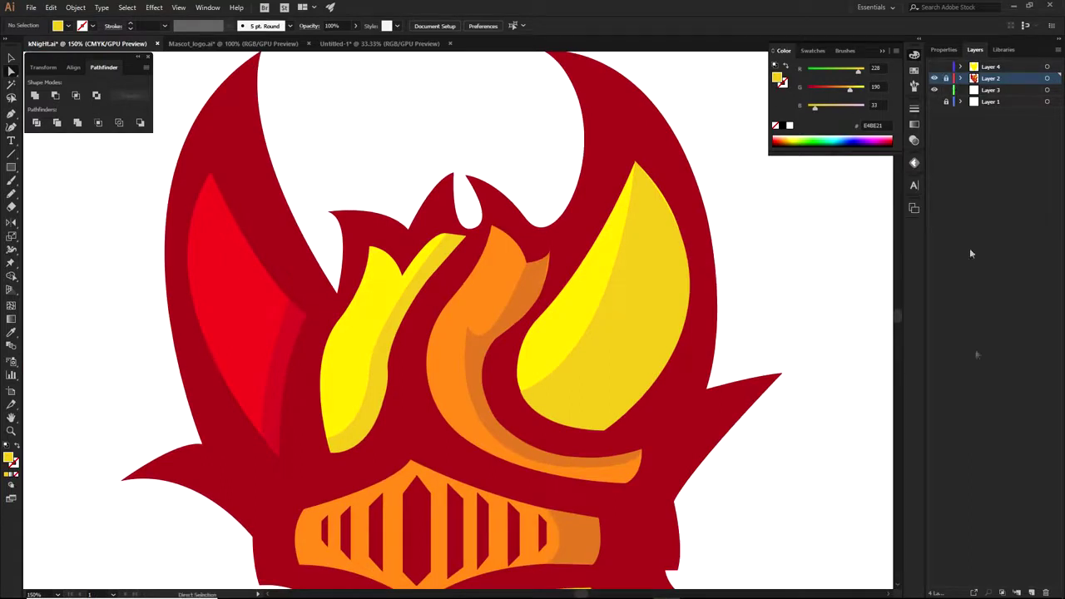
{"action": "left_click", "coordinate": [1031, 590]}
{"action": "left_click_drag", "start_coordinate": [984, 83], "coordinate": [992, 65]}
Step: Trace the whole yellow inner area of the right horn with the Pen tool as one closed curved path
{"action": "key", "text": "p"}
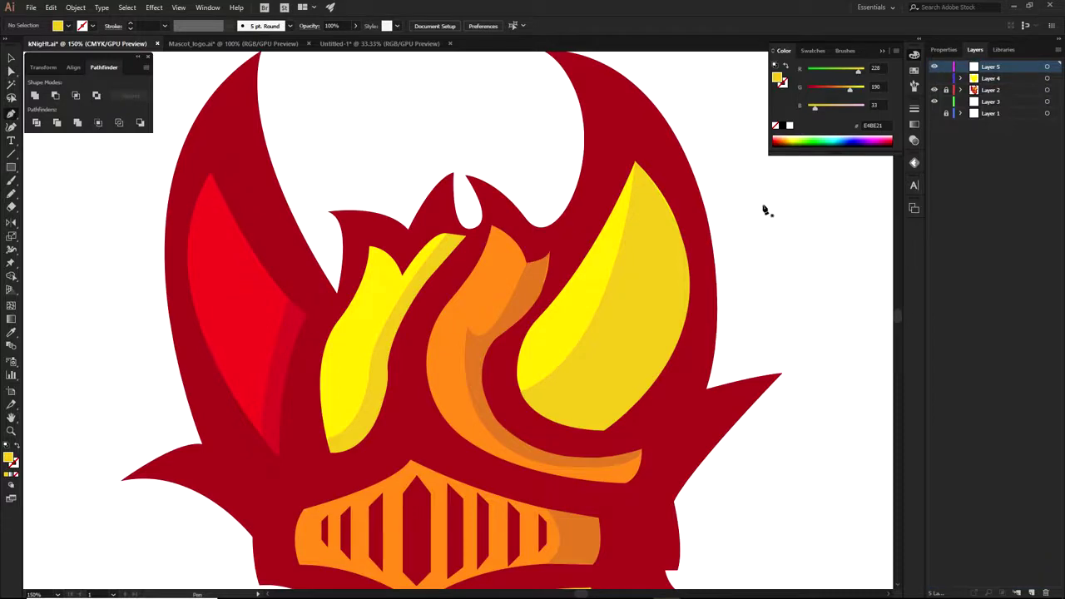
{"action": "scroll", "coordinate": [547, 309], "scroll_direction": "up", "scroll_amount": 2}
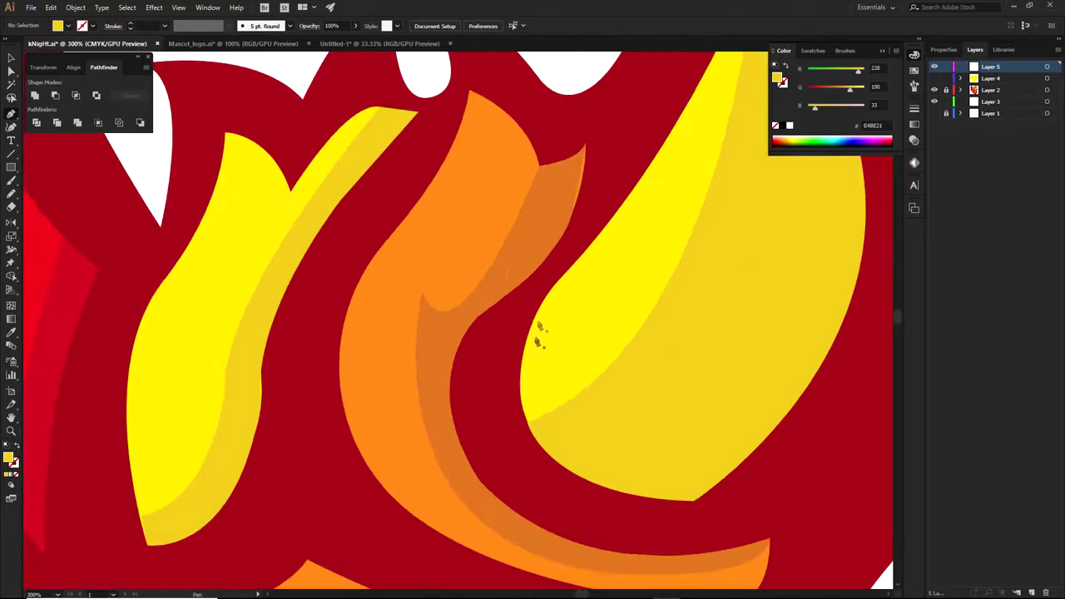
{"action": "left_click", "coordinate": [554, 287]}
{"action": "left_click_drag", "start_coordinate": [696, 504], "coordinate": [837, 528]}
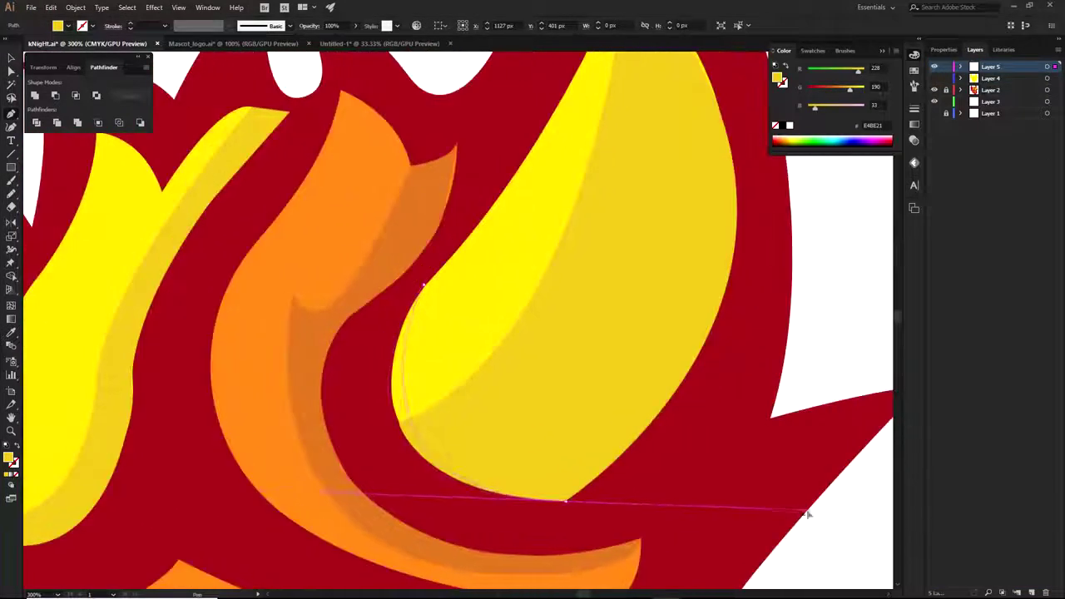
{"action": "left_click_drag", "start_coordinate": [808, 511], "coordinate": [756, 508]}
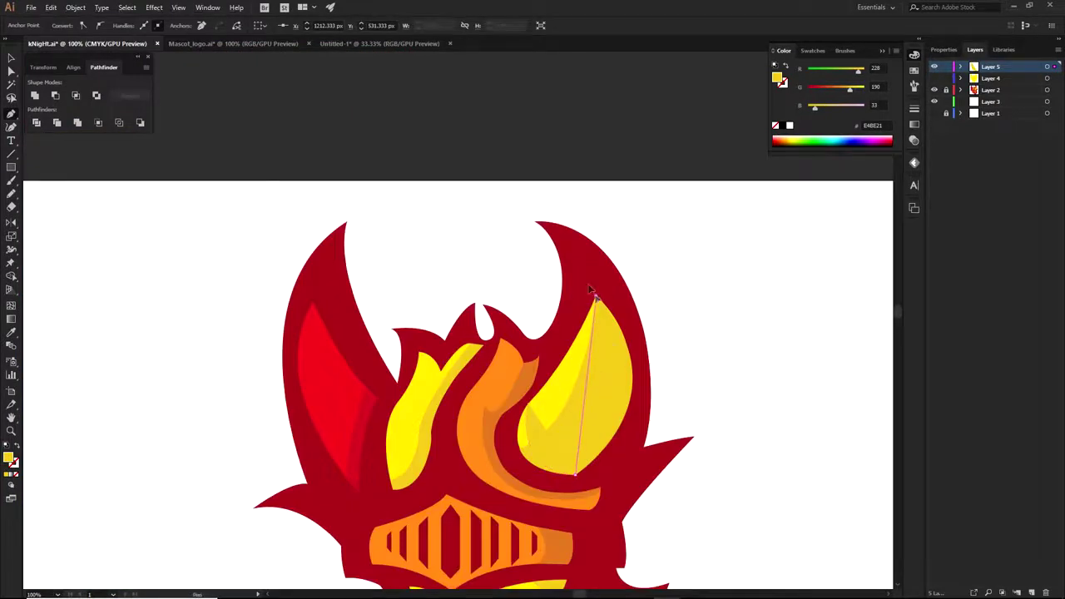
{"action": "left_click_drag", "start_coordinate": [596, 300], "coordinate": [502, 202]}
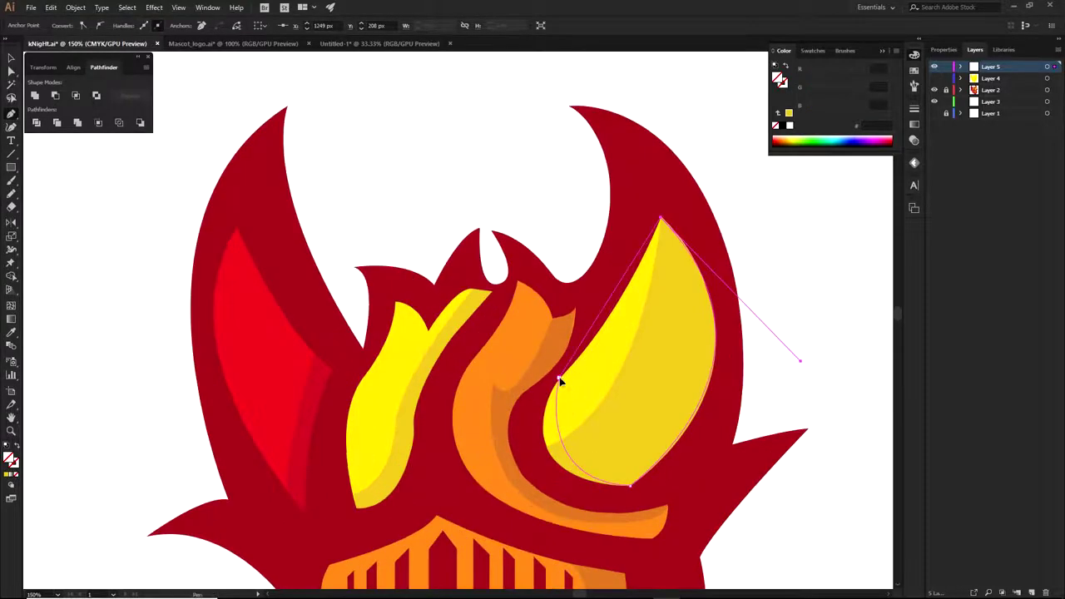
{"action": "left_click_drag", "start_coordinate": [559, 379], "coordinate": [469, 464]}
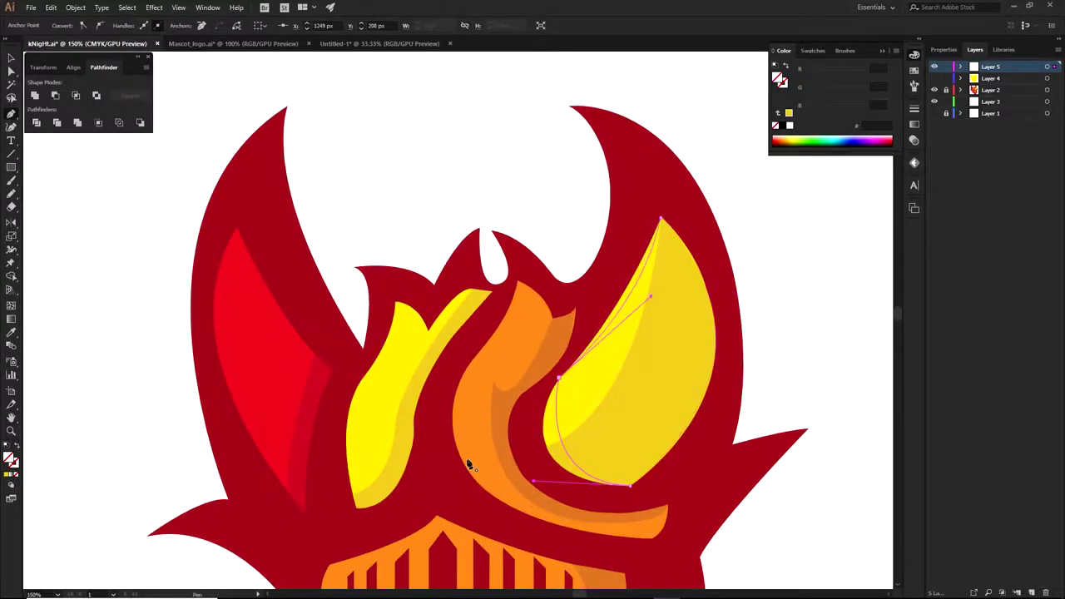
Step: Trace the left horn's red inner area with a closed curved path whose tip extends slightly above the red shape
{"action": "left_click_drag", "start_coordinate": [274, 415], "coordinate": [471, 379]}
{"action": "left_click", "coordinate": [530, 335]}
{"action": "left_click_drag", "start_coordinate": [501, 477], "coordinate": [508, 516]}
{"action": "left_click", "coordinate": [501, 477]}
{"action": "left_click_drag", "start_coordinate": [437, 197], "coordinate": [495, 106]}
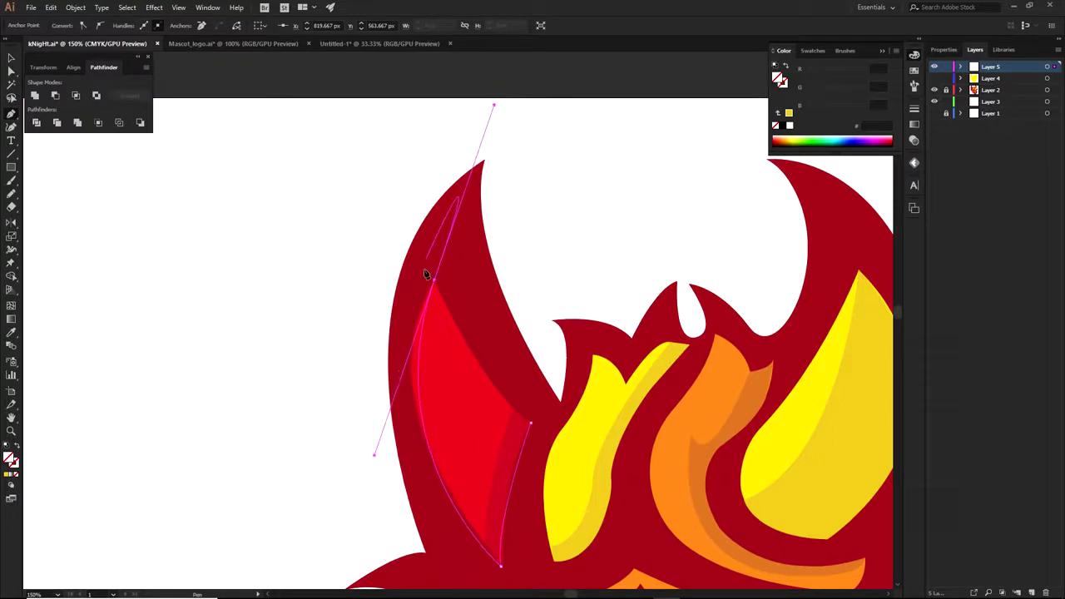
{"action": "left_click_drag", "start_coordinate": [435, 282], "coordinate": [444, 255]}
{"action": "left_click_drag", "start_coordinate": [383, 432], "coordinate": [356, 432]}
{"action": "left_click_drag", "start_coordinate": [530, 423], "coordinate": [606, 490]}
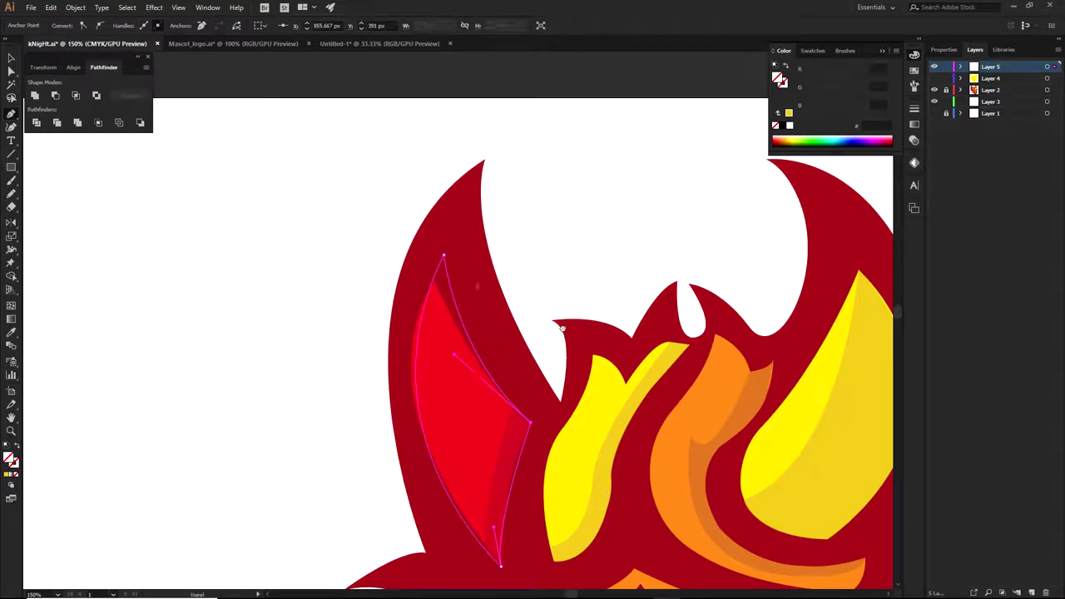
{"action": "left_click_drag", "start_coordinate": [563, 329], "coordinate": [418, 260]}
{"action": "key", "text": "a"}
{"action": "left_click", "coordinate": [452, 205]}
Step: Hide the coloured artwork, show the yellow silhouette, and subtract both traced horn shapes from it with the Shape Builder
{"action": "left_click", "coordinate": [934, 89]}
{"action": "left_click", "coordinate": [933, 78]}
{"action": "key", "text": "ctrl+minus"}
{"action": "key", "text": "ctrl+a"}
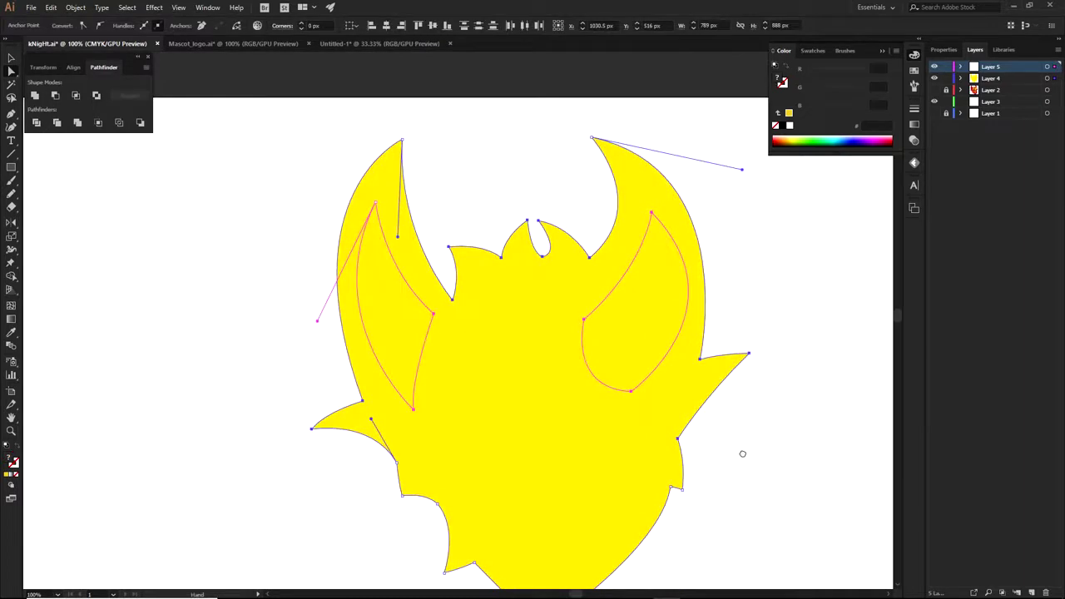
{"action": "key", "text": "space"}
{"action": "left_click_drag", "start_coordinate": [223, 140], "coordinate": [780, 510]}
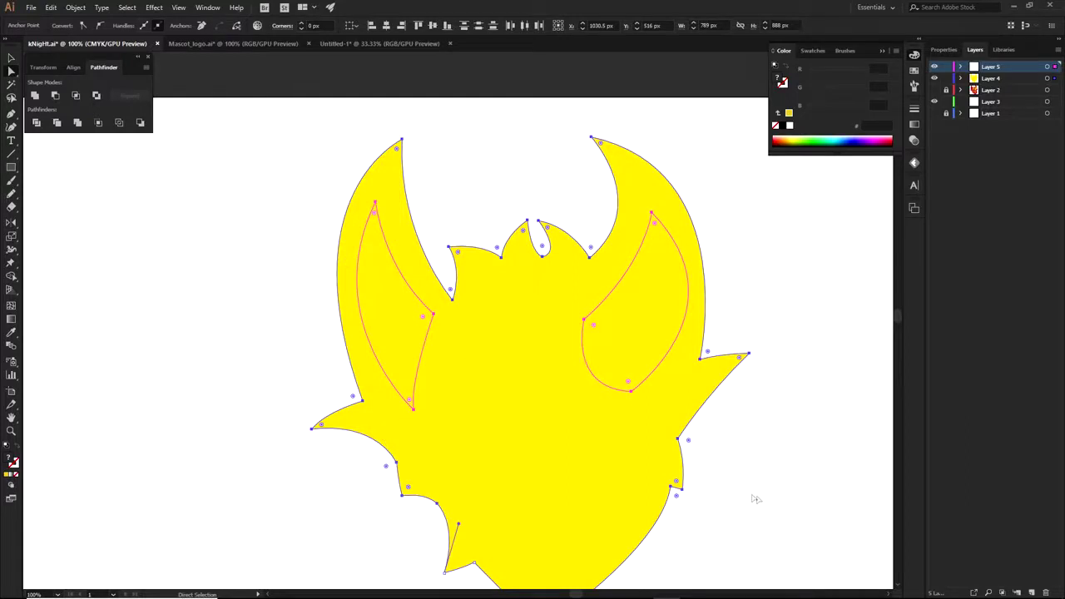
{"action": "key", "text": "shift+m"}
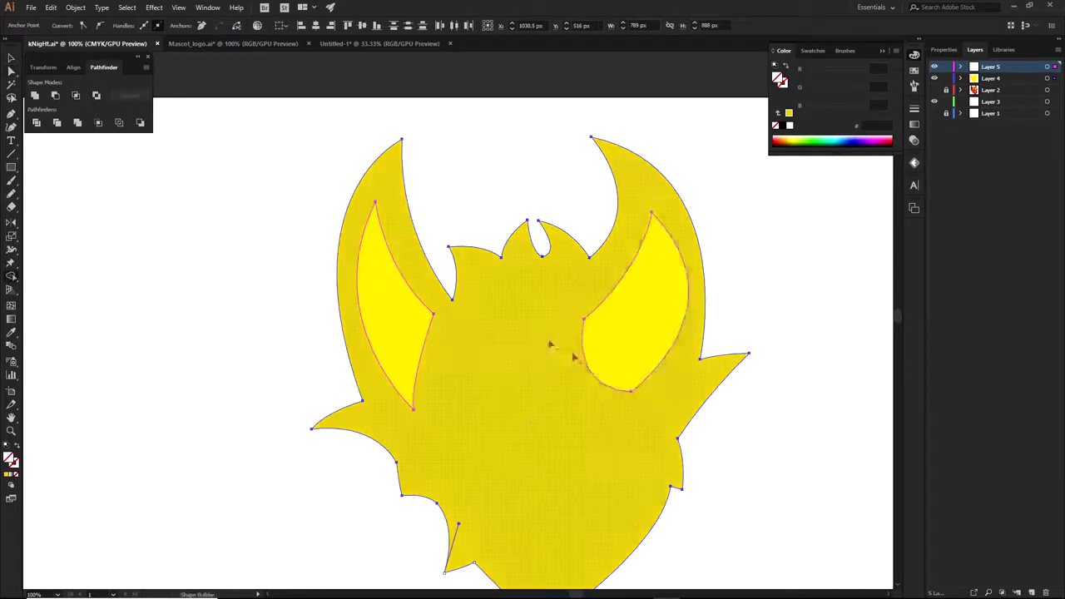
{"action": "left_click", "coordinate": [419, 321], "text": "alt"}
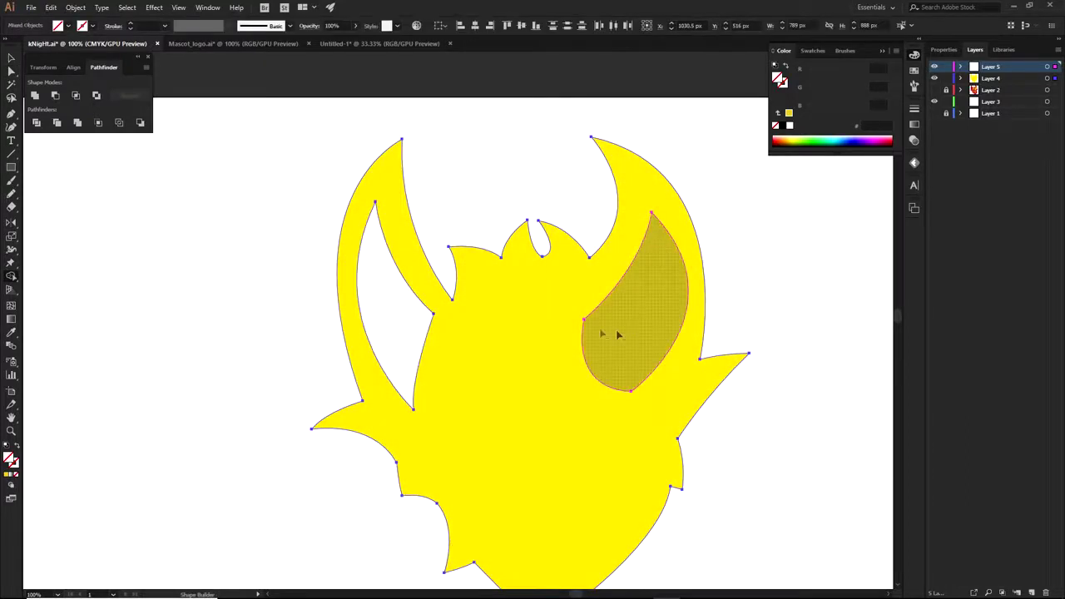
{"action": "left_click", "coordinate": [625, 331], "text": "alt"}
{"action": "key", "text": "a"}
{"action": "left_click", "coordinate": [739, 283]}
Step: Fill the knight silhouette with near-black #19170F and deselect it
{"action": "left_click_drag", "start_coordinate": [757, 372], "coordinate": [736, 363]}
{"action": "key", "text": "a"}
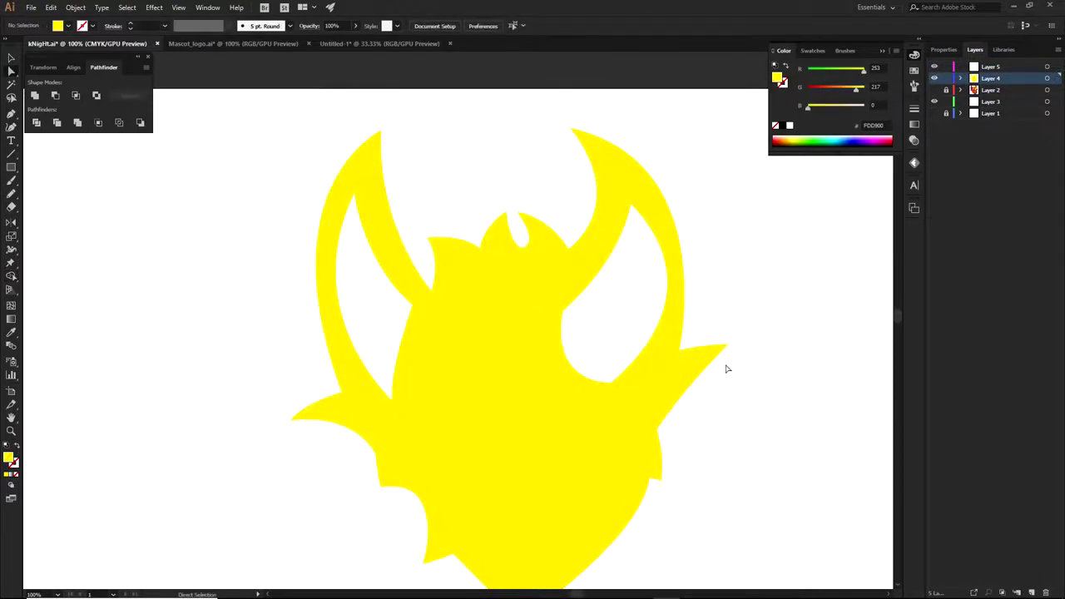
{"action": "key", "text": "ctrl+a"}
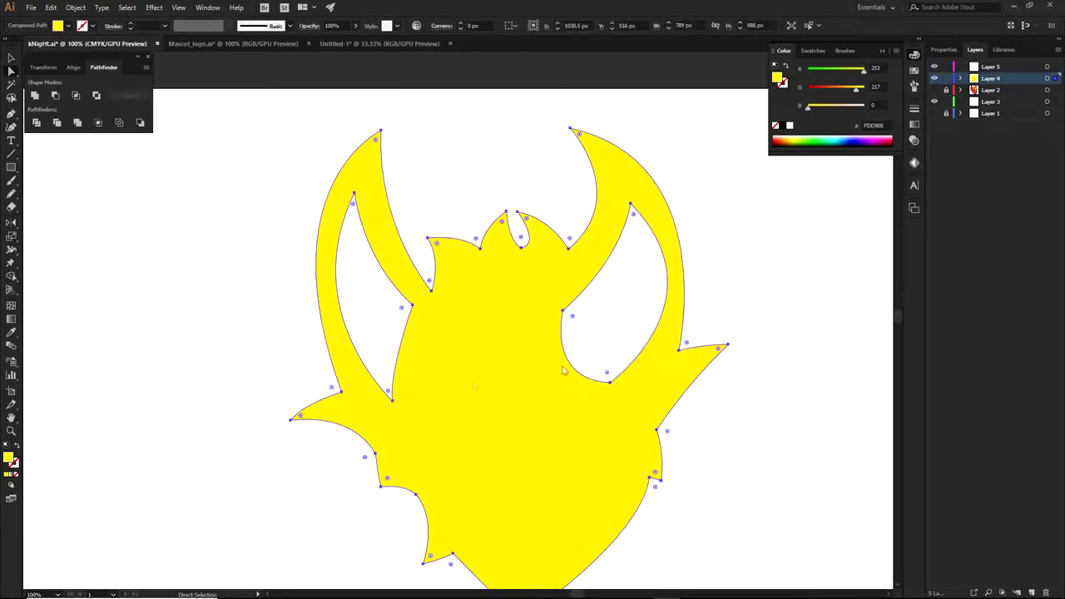
{"action": "left_click_drag", "start_coordinate": [394, 386], "coordinate": [353, 391]}
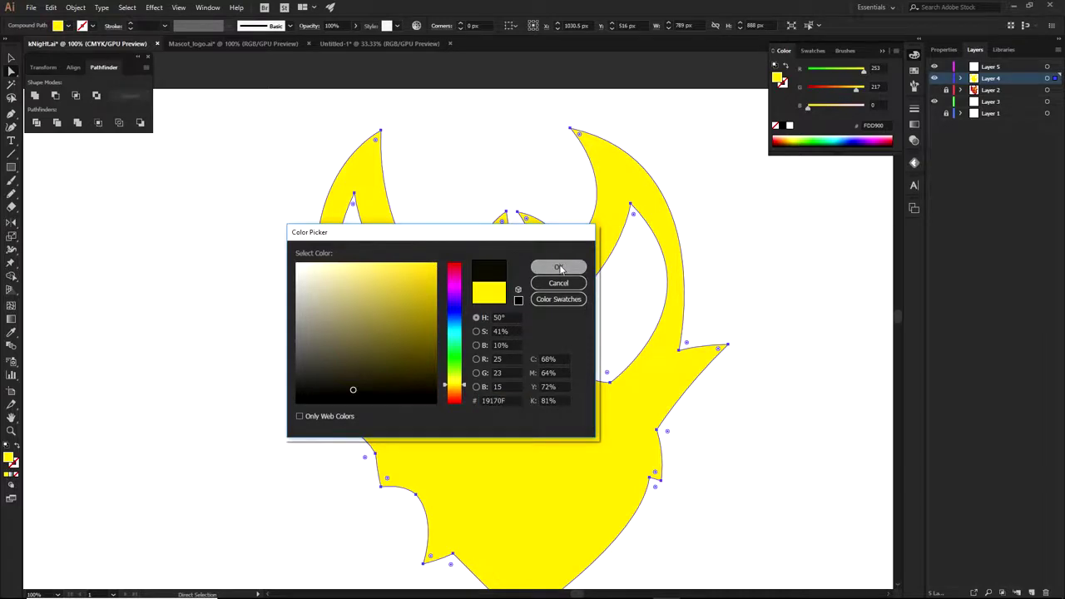
{"action": "left_click", "coordinate": [560, 268]}
{"action": "key", "text": "ctrl+shift+a"}
Step: Add a new layer and place it directly beneath the black silhouette's layer
{"action": "left_click_drag", "start_coordinate": [545, 389], "coordinate": [578, 414]}
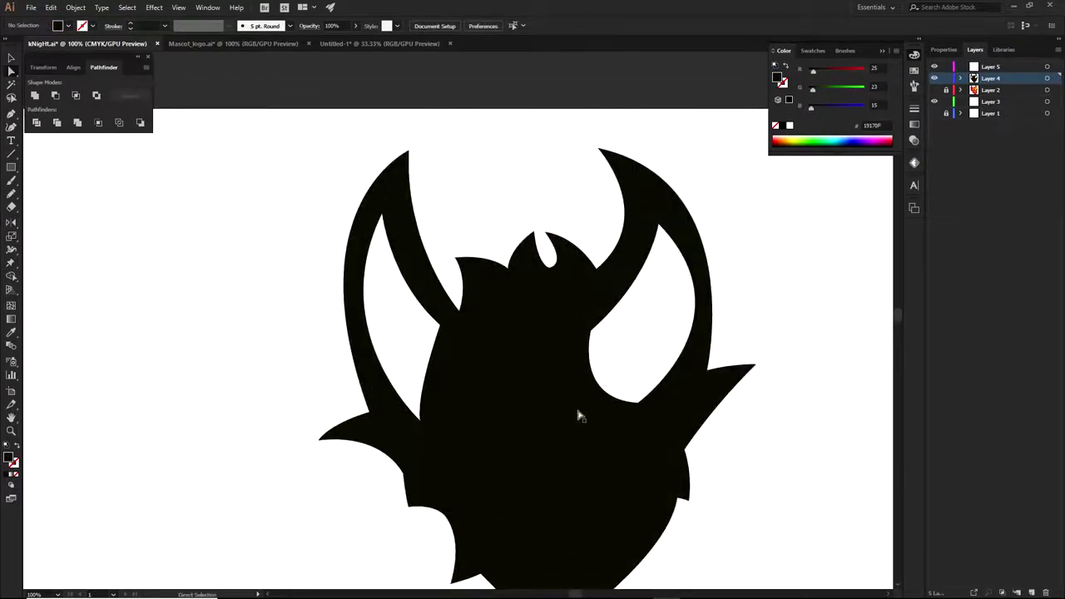
{"action": "left_click", "coordinate": [1031, 593]}
{"action": "left_click_drag", "start_coordinate": [996, 79], "coordinate": [997, 101]}
Step: Draw a rough closed straight-sided shape with the Pen tool behind the silhouette, covering the right horn's entire opening
{"action": "key", "text": "p"}
{"action": "left_click", "coordinate": [572, 329]}
{"action": "left_click", "coordinate": [573, 402]}
{"action": "left_click", "coordinate": [642, 415]}
{"action": "left_click", "coordinate": [694, 361]}
{"action": "left_click", "coordinate": [705, 316]}
{"action": "left_click", "coordinate": [692, 226]}
{"action": "left_click", "coordinate": [657, 209]}
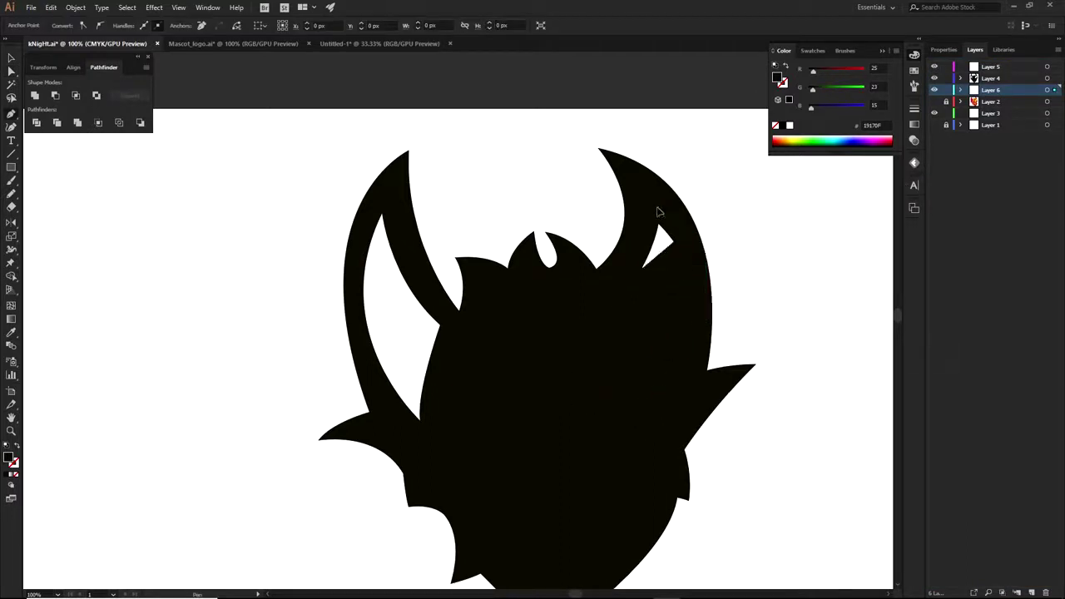
{"action": "left_click", "coordinate": [658, 209]}
{"action": "left_click", "coordinate": [628, 265]}
{"action": "left_click", "coordinate": [616, 300]}
{"action": "left_click", "coordinate": [572, 327]}
Step: Fill the shape behind the right horn's opening with bright yellow #FFE900 and deselect it
{"action": "key", "text": "i"}
{"action": "left_click", "coordinate": [793, 138]}
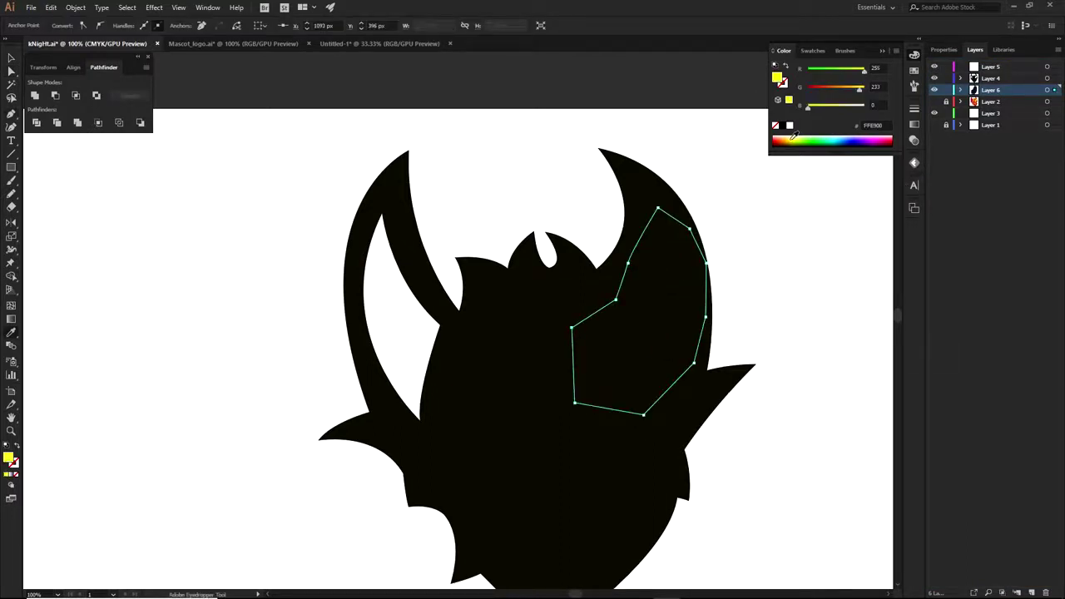
{"action": "key", "text": "a"}
{"action": "left_click", "coordinate": [744, 263]}
{"action": "left_click_drag", "start_coordinate": [758, 299], "coordinate": [754, 309]}
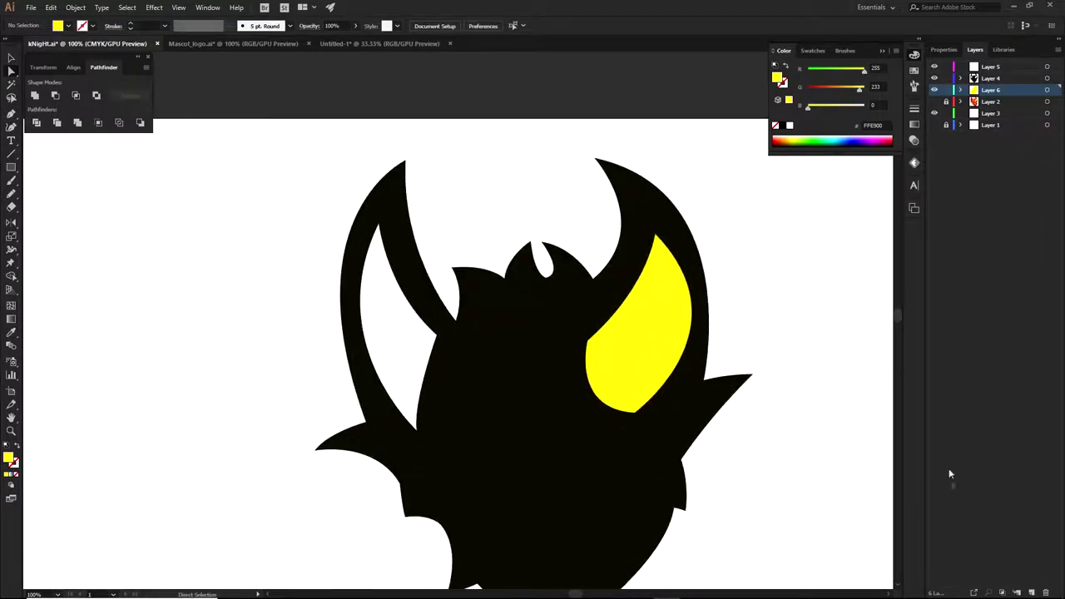
Step: On a new layer above the yellow shape, draw a shadow path with a curved inner edge and rough outer points hidden behind the silhouette
{"action": "left_click", "coordinate": [1029, 593]}
{"action": "key", "text": "p"}
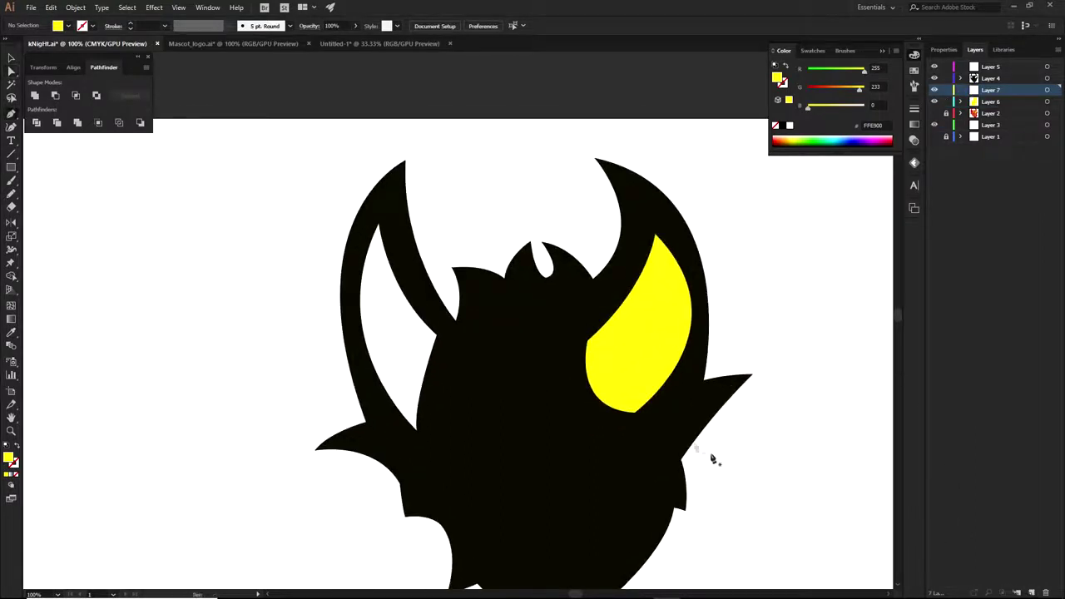
{"action": "left_click", "coordinate": [577, 392]}
{"action": "left_click_drag", "start_coordinate": [678, 249], "coordinate": [673, 144]}
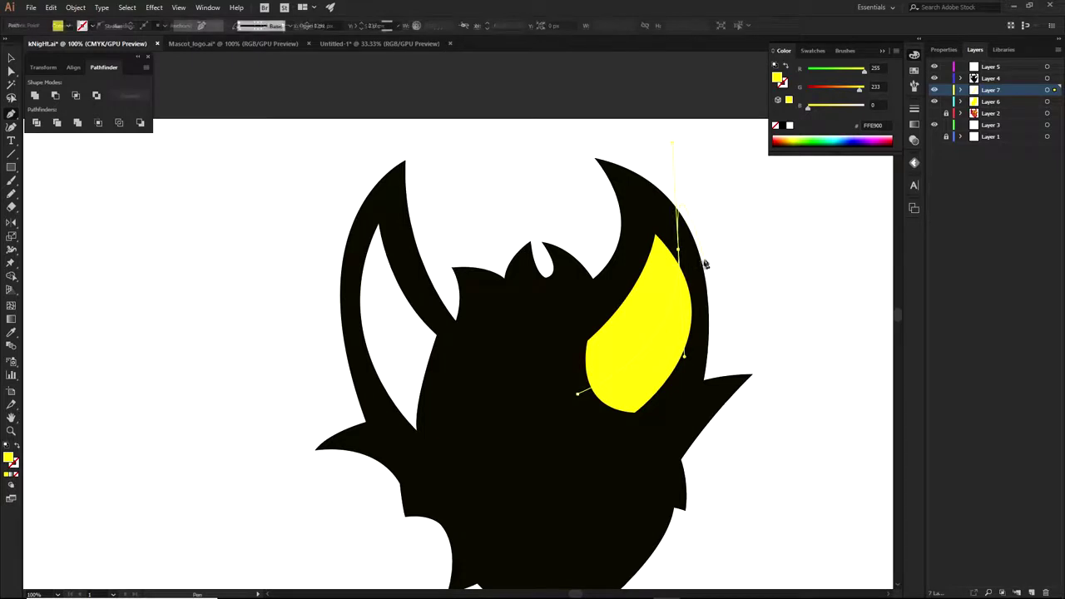
{"action": "left_click", "coordinate": [678, 249]}
{"action": "left_click", "coordinate": [697, 295]}
{"action": "left_click", "coordinate": [699, 356]}
{"action": "left_click", "coordinate": [666, 407]}
{"action": "left_click", "coordinate": [637, 426]}
{"action": "left_click", "coordinate": [589, 420]}
Step: Show the coloured artwork's layer and hide it again
{"action": "left_click", "coordinate": [933, 114]}
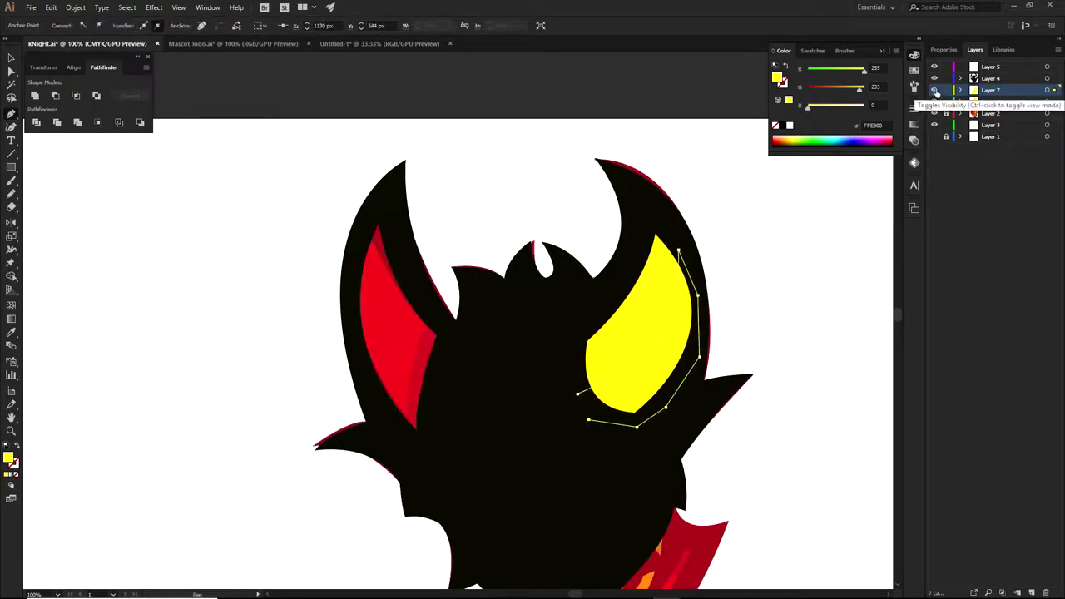
{"action": "mouse_move", "coordinate": [934, 101]}
{"action": "left_mouse_down"}
{"action": "mouse_move", "coordinate": [936, 67]}
{"action": "mouse_move", "coordinate": [934, 103]}
{"action": "left_mouse_up"}
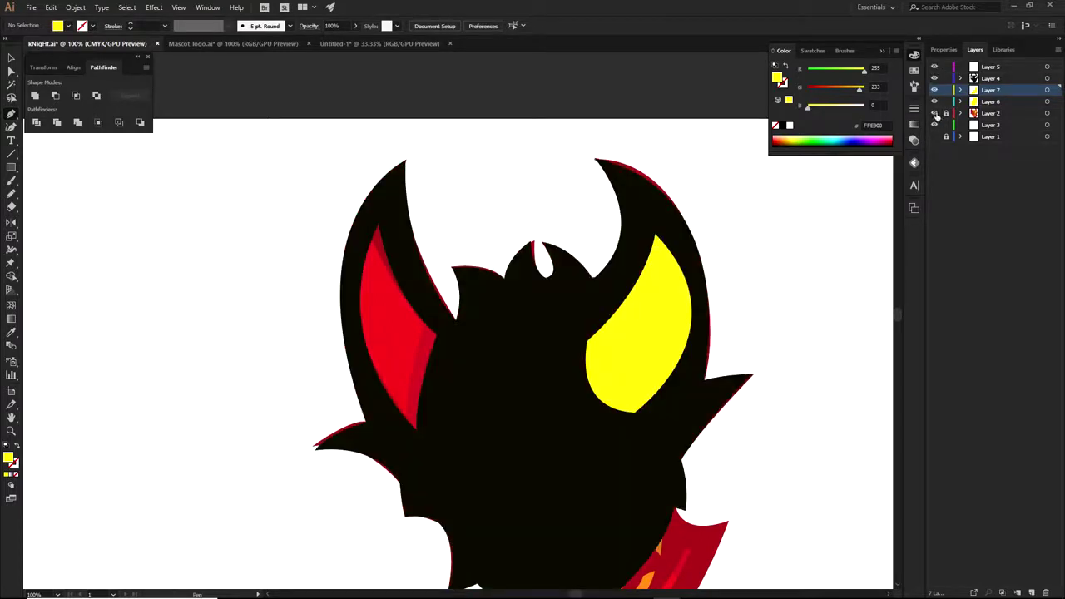
{"action": "left_click", "coordinate": [934, 114]}
Step: Close the right horn's shadow path by joining its two lower open ends
{"action": "key", "text": "a"}
{"action": "left_click", "coordinate": [660, 352]}
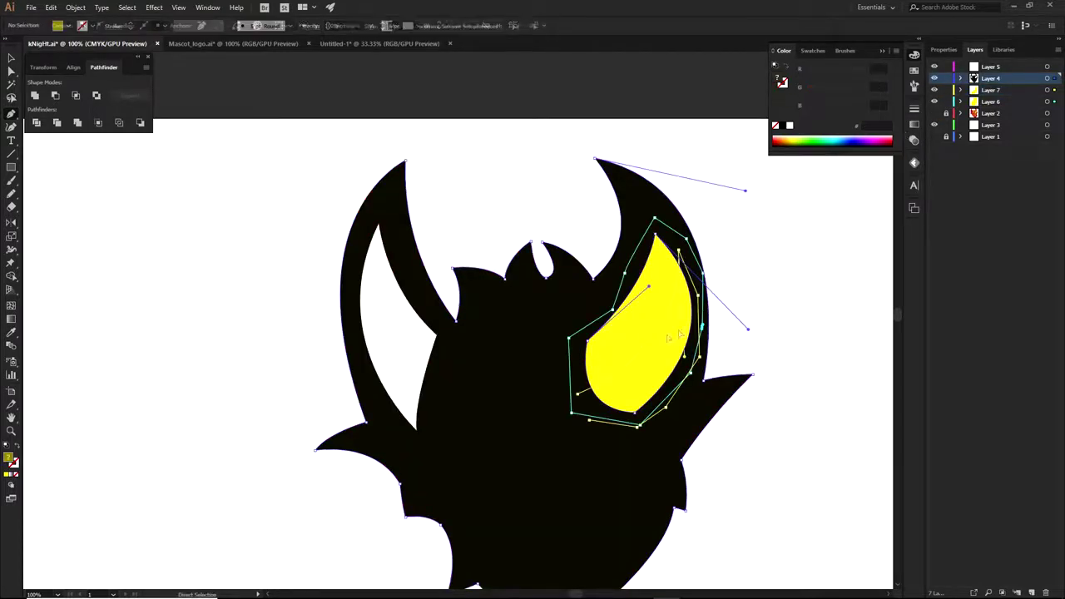
{"action": "left_click", "coordinate": [578, 395]}
{"action": "left_click", "coordinate": [589, 420]}
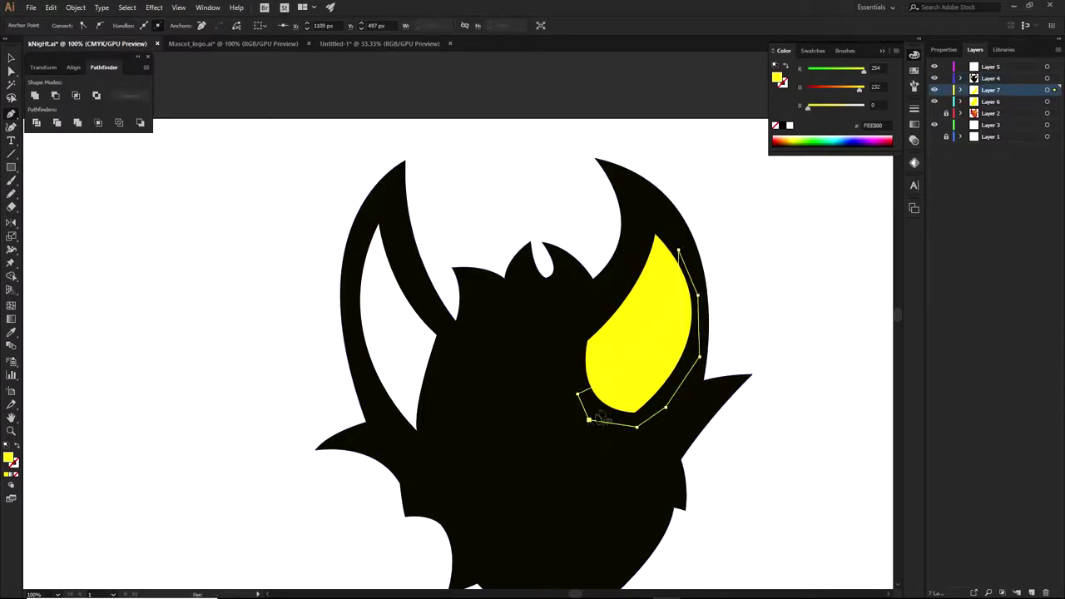
Step: Fill the right horn's shadow shape with orange #D09000 and deselect it
{"action": "left_click", "coordinate": [786, 141]}
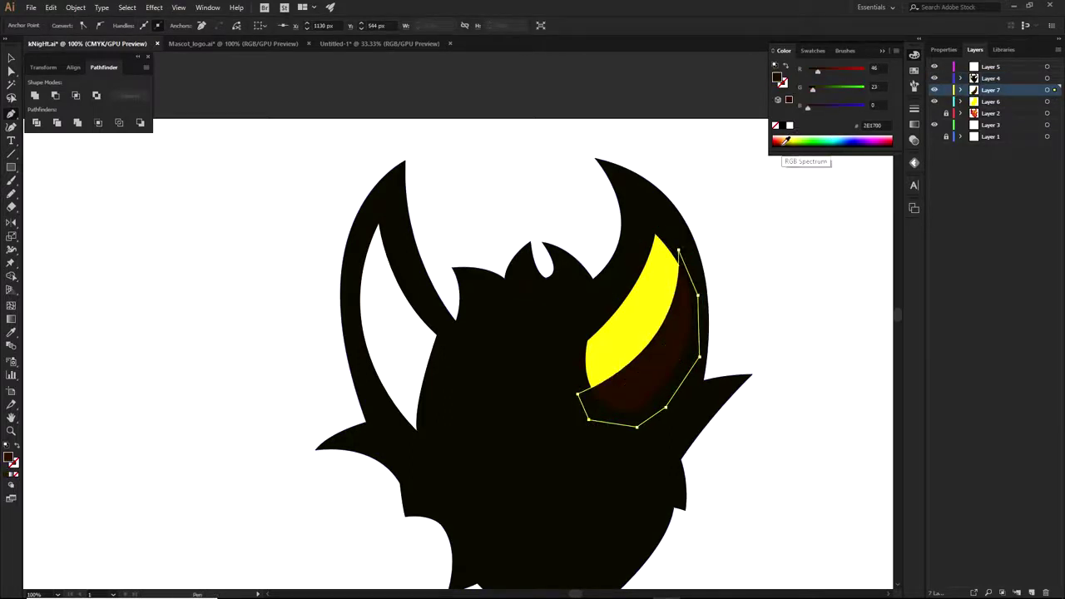
{"action": "left_click", "coordinate": [786, 140]}
{"action": "key", "text": "a"}
{"action": "left_click", "coordinate": [762, 241]}
{"action": "left_click_drag", "start_coordinate": [769, 359], "coordinate": [741, 332]}
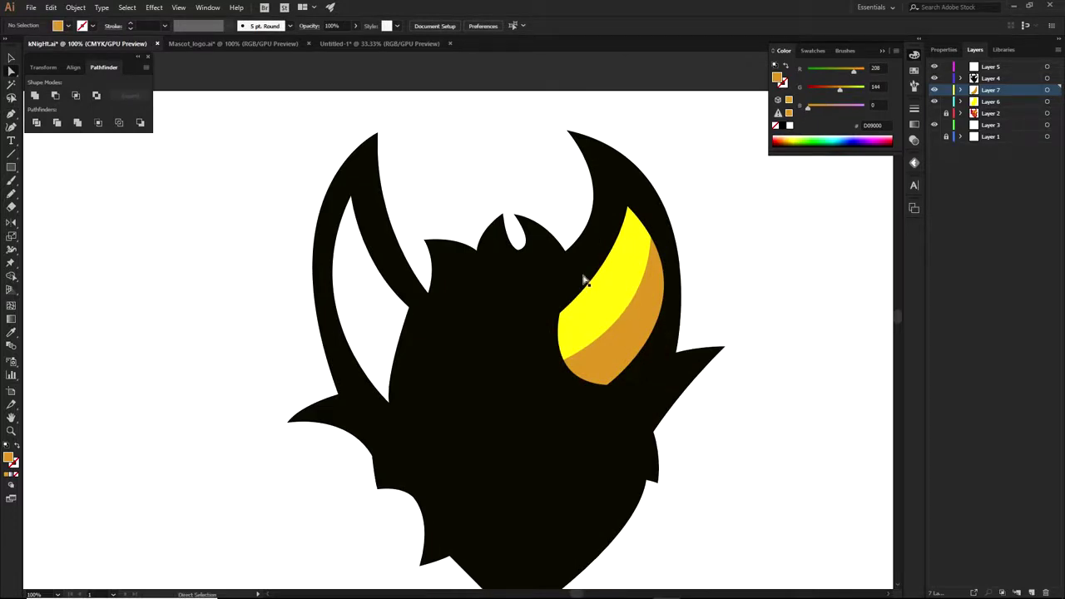
Step: Reshape the silhouette's right horn opening by moving its inner corner and bottom anchors outward and adjusting the curve handles
{"action": "left_click", "coordinate": [561, 315]}
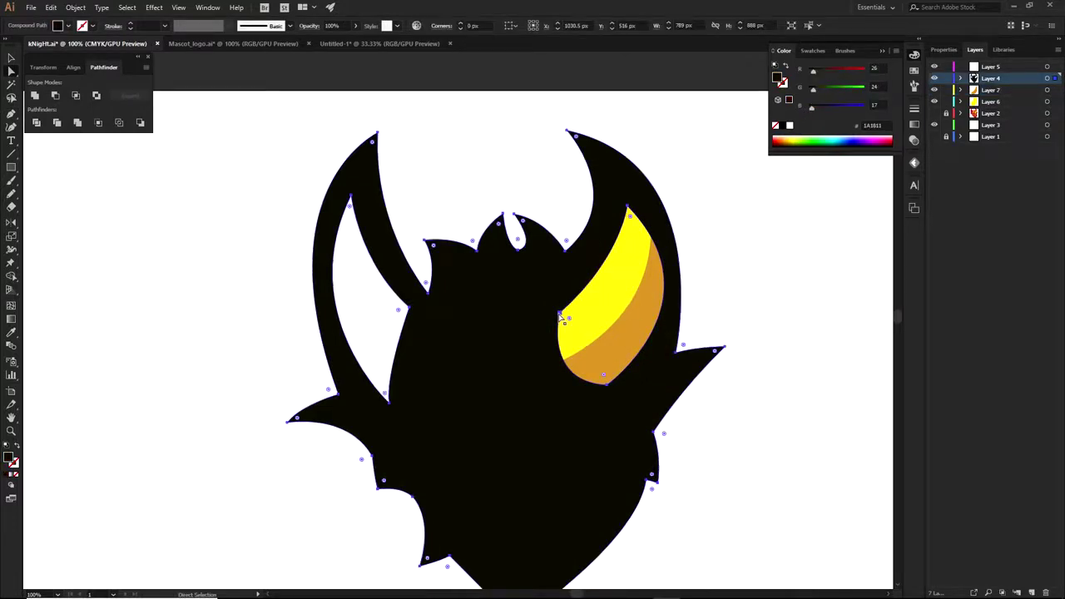
{"action": "left_click_drag", "start_coordinate": [560, 315], "coordinate": [549, 325]}
{"action": "left_click_drag", "start_coordinate": [611, 271], "coordinate": [631, 281]}
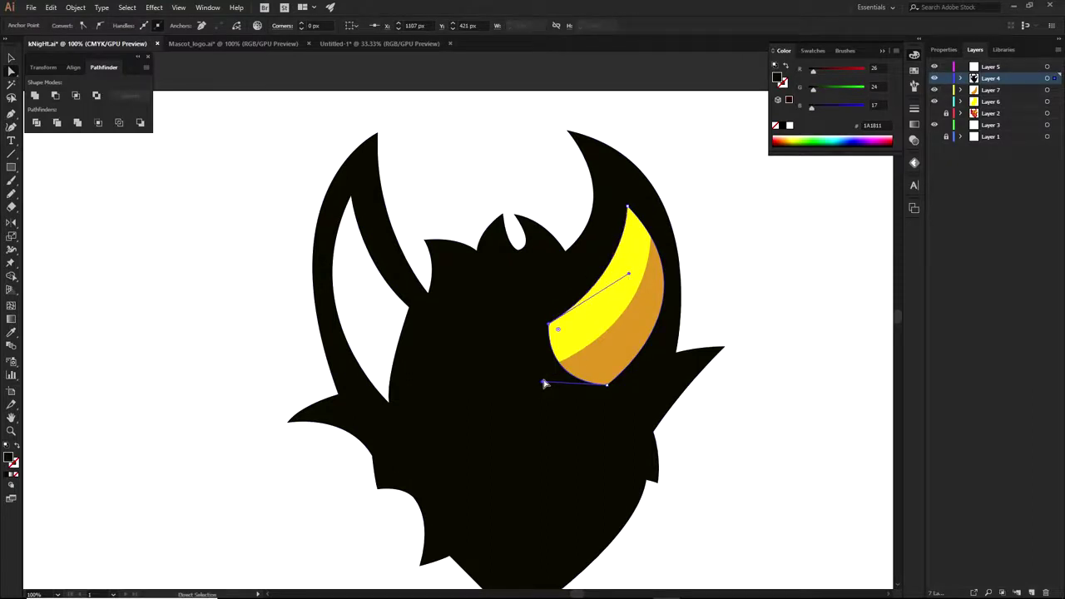
{"action": "mouse_move", "coordinate": [542, 383]}
{"action": "left_mouse_down"}
{"action": "mouse_move", "coordinate": [550, 378]}
{"action": "mouse_move", "coordinate": [542, 388]}
{"action": "left_mouse_up"}
{"action": "left_click_drag", "start_coordinate": [608, 385], "coordinate": [537, 405]}
{"action": "left_click", "coordinate": [718, 416]}
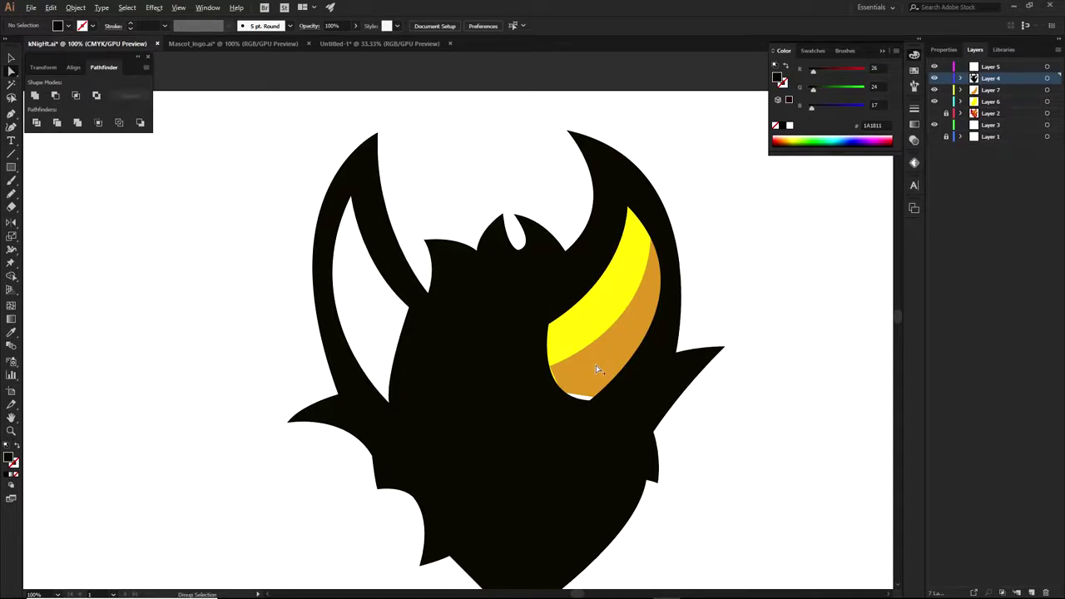
Step: Move the orange shadow's lower corner anchor further behind the silhouette to cover the gap at the bottom of the horn opening
{"action": "scroll", "coordinate": [596, 369], "scroll_direction": "up", "scroll_amount": 1}
{"action": "left_click", "coordinate": [563, 388]}
{"action": "left_click_drag", "start_coordinate": [525, 367], "coordinate": [507, 370]}
{"action": "key", "text": "ctrl+z"}
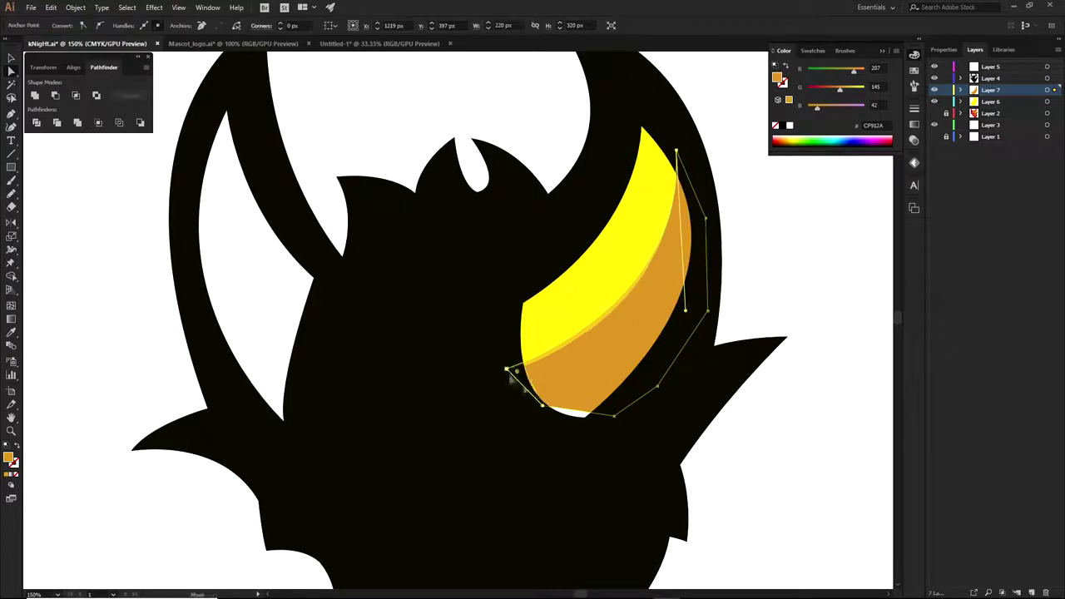
{"action": "left_click_drag", "start_coordinate": [543, 406], "coordinate": [535, 426]}
{"action": "left_click", "coordinate": [801, 193]}
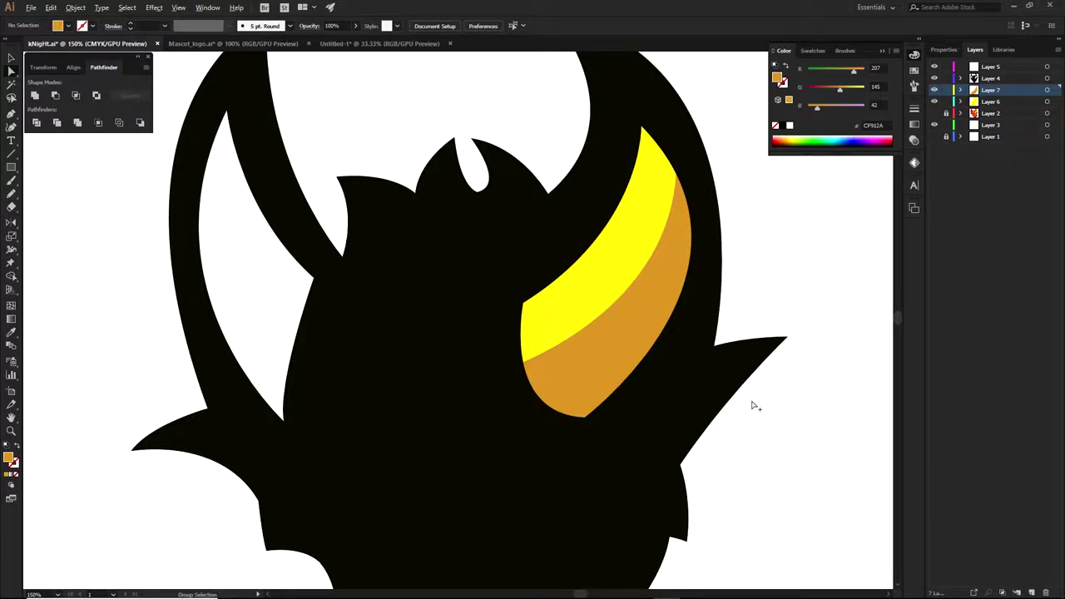
{"action": "key", "text": "ctrl+0"}
{"action": "left_click_drag", "start_coordinate": [747, 439], "coordinate": [688, 401]}
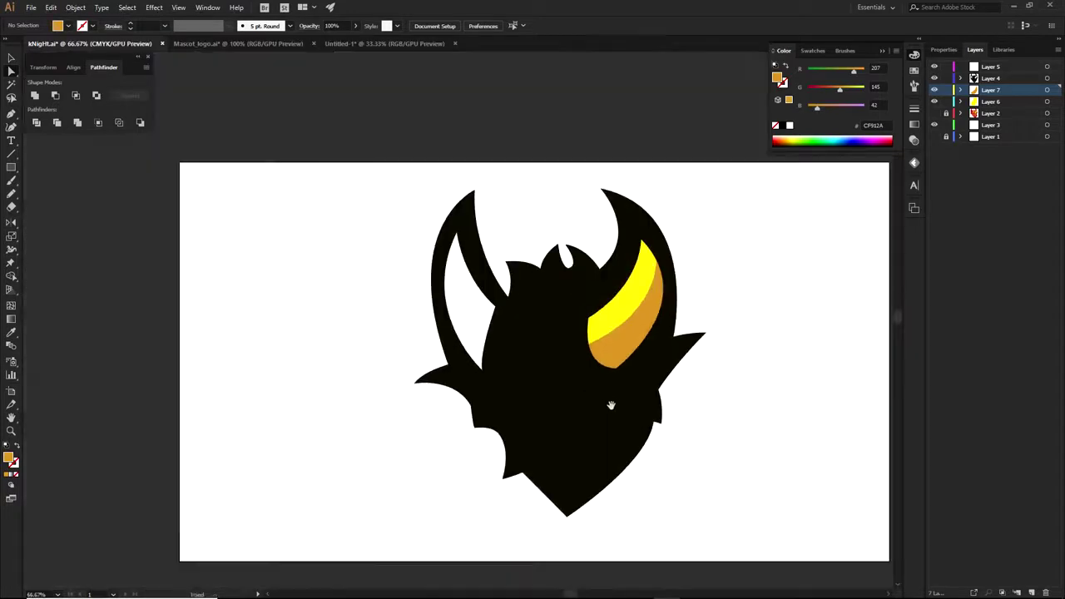
{"action": "left_click_drag", "start_coordinate": [610, 408], "coordinate": [560, 408]}
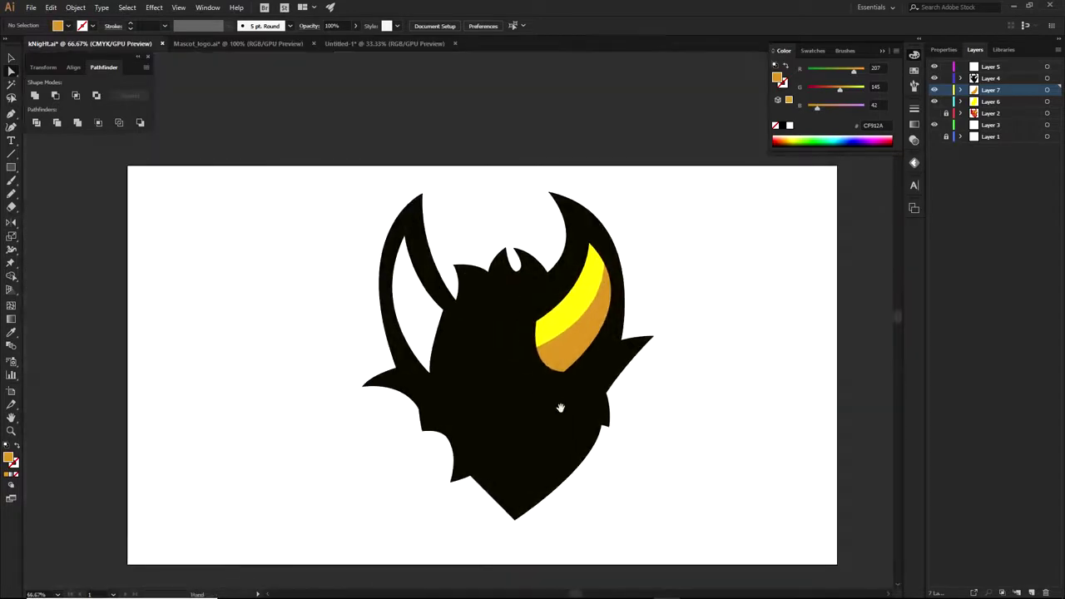
Step: Move the black silhouette aside to expose the coloured shapes behind it, and undo the move
{"action": "left_click_drag", "start_coordinate": [557, 365], "coordinate": [630, 413]}
{"action": "left_click_drag", "start_coordinate": [492, 325], "coordinate": [669, 323]}
{"action": "key", "text": "ctrl+z"}
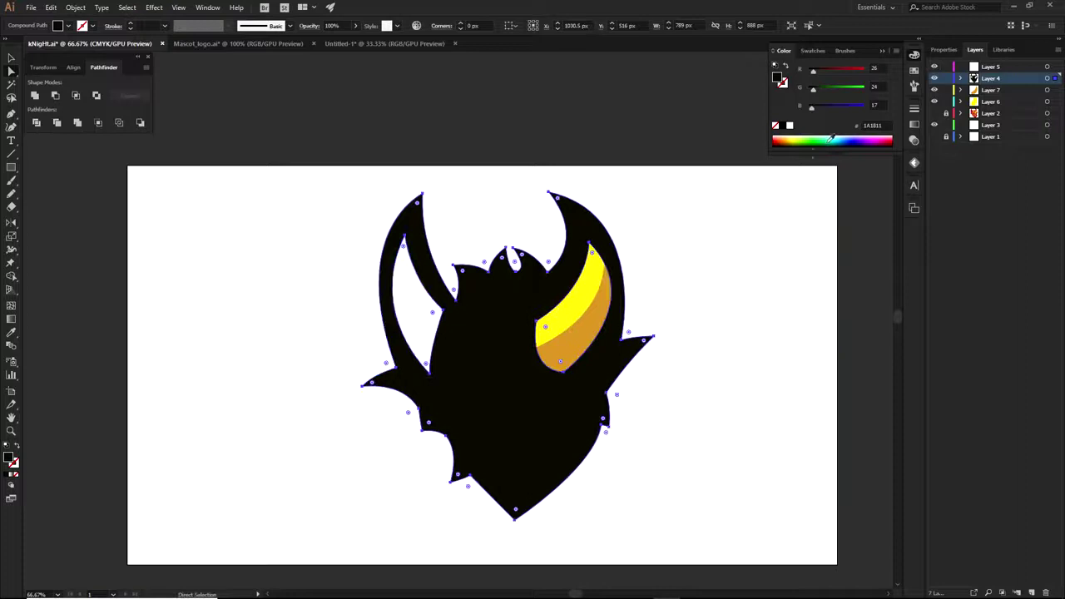
{"action": "left_click", "coordinate": [794, 209]}
Step: Hide Layers 4 to 7, and show and unlock Layer 2 with the finished knight artwork
{"action": "left_click_drag", "start_coordinate": [934, 102], "coordinate": [937, 71]}
{"action": "left_click", "coordinate": [933, 113]}
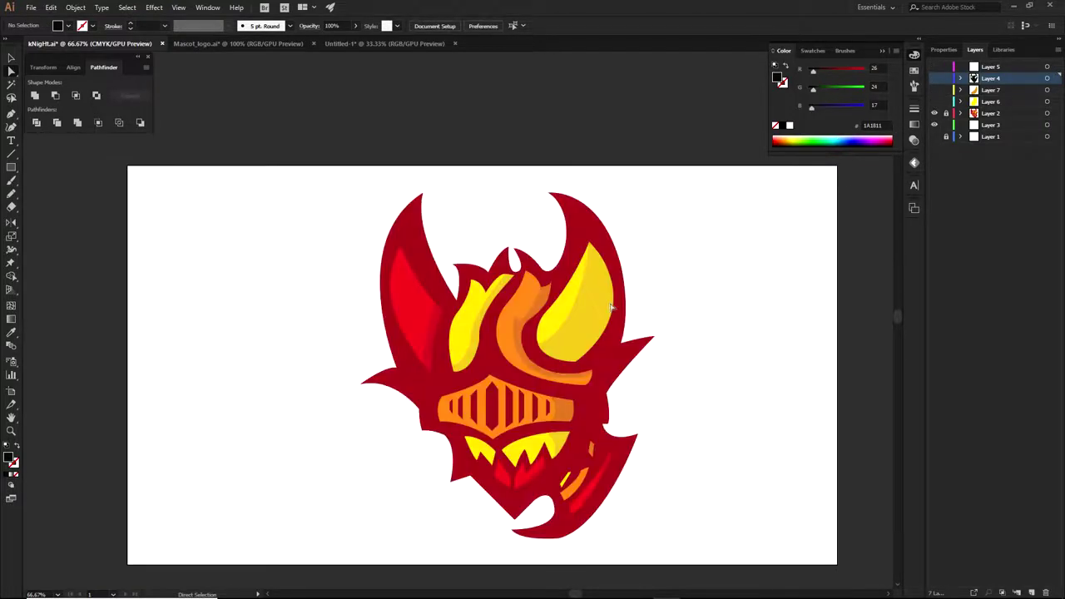
{"action": "left_click", "coordinate": [965, 114]}
{"action": "left_click", "coordinate": [946, 114]}
Step: Pull the dark red visor slit pieces and the main knight artwork on Layer 2 apart to separate them from the shadow shapes
{"action": "left_click", "coordinate": [494, 408]}
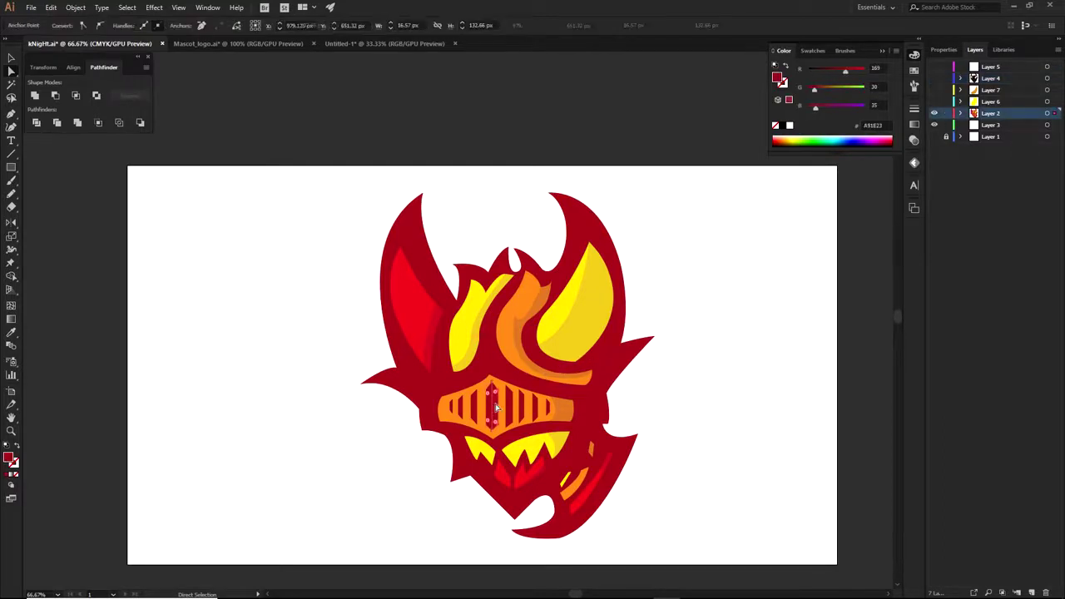
{"action": "key", "text": "v"}
{"action": "left_click_drag", "start_coordinate": [496, 407], "coordinate": [758, 391]}
{"action": "left_click_drag", "start_coordinate": [496, 413], "coordinate": [489, 445]}
{"action": "key", "text": "a"}
{"action": "left_click_drag", "start_coordinate": [733, 388], "coordinate": [631, 494]}
{"action": "left_click", "coordinate": [702, 540]}
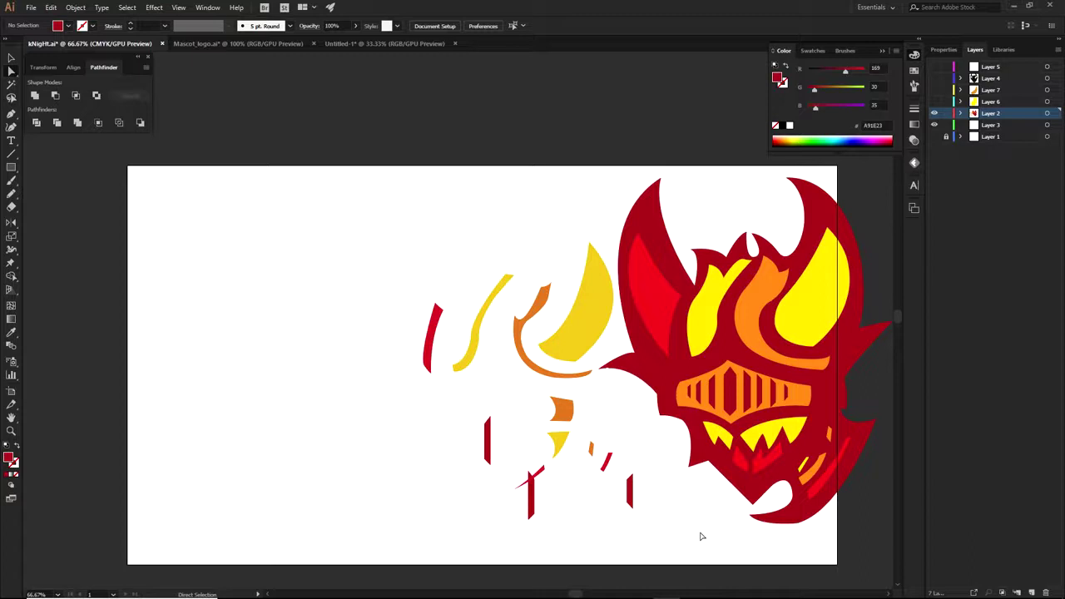
Step: Undo the moves of the visor slit pieces and the main knight artwork
{"action": "key", "text": "ctrl+z"}
{"action": "key", "text": "ctrl+z"}
{"action": "key", "text": "ctrl+z"}
{"action": "key", "text": "ctrl+z"}
{"action": "key", "text": "ctrl+z"}
{"action": "key", "text": "ctrl+z"}
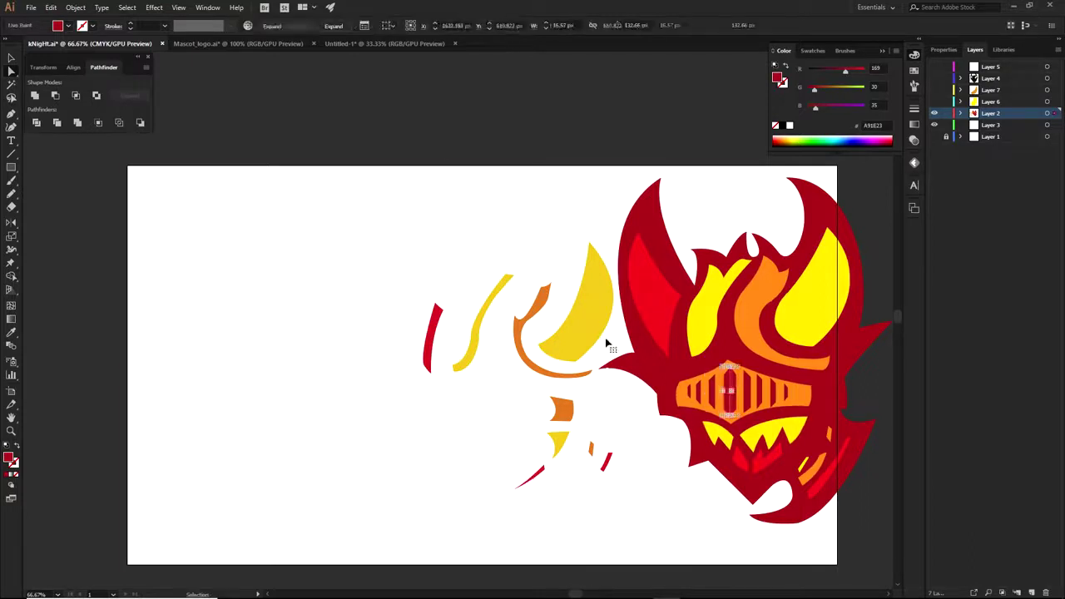
Step: Hide Layer 2 and show Layers 4 to 7 again
{"action": "left_click", "coordinate": [934, 113]}
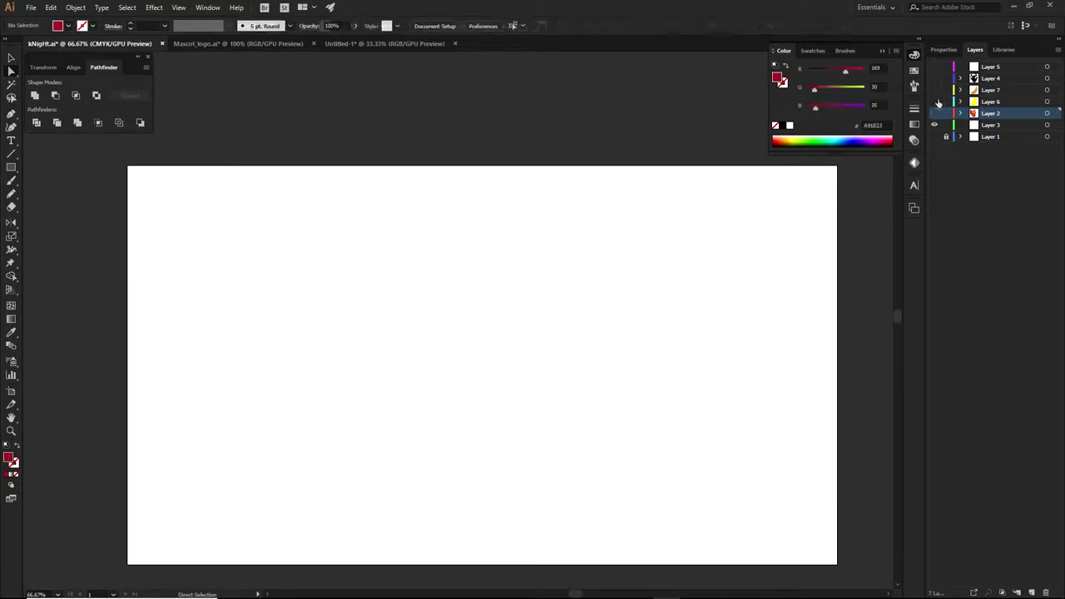
{"action": "left_click_drag", "start_coordinate": [934, 66], "coordinate": [934, 102]}
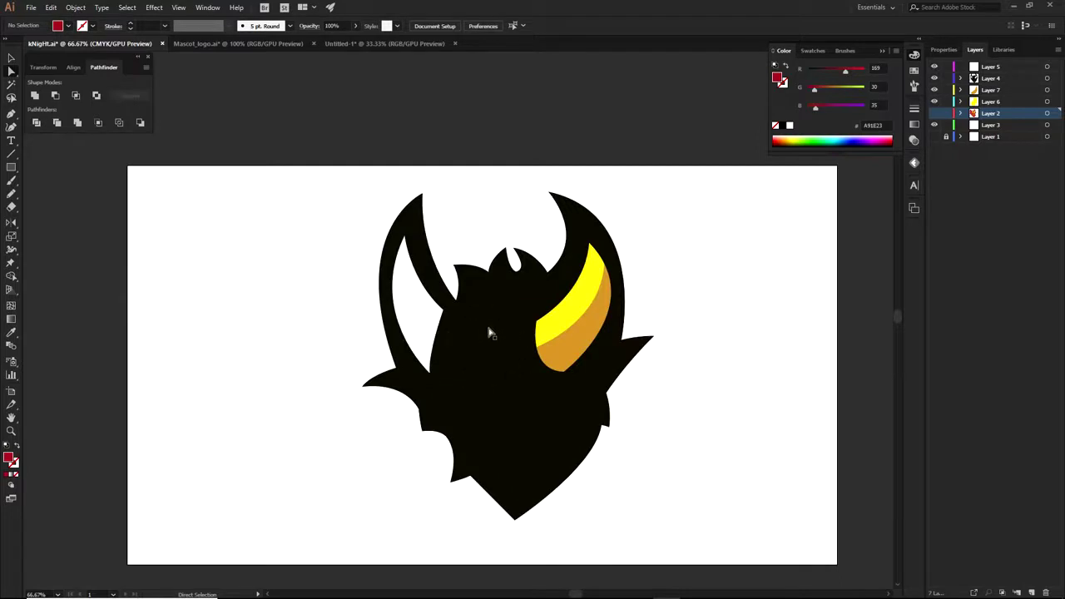
Step: Leave Layer 2 as the only visible artwork by hiding Layers 3 to 7, and select its yellow right horn shape
{"action": "left_click", "coordinate": [934, 112]}
{"action": "left_click_drag", "start_coordinate": [934, 66], "coordinate": [933, 127]}
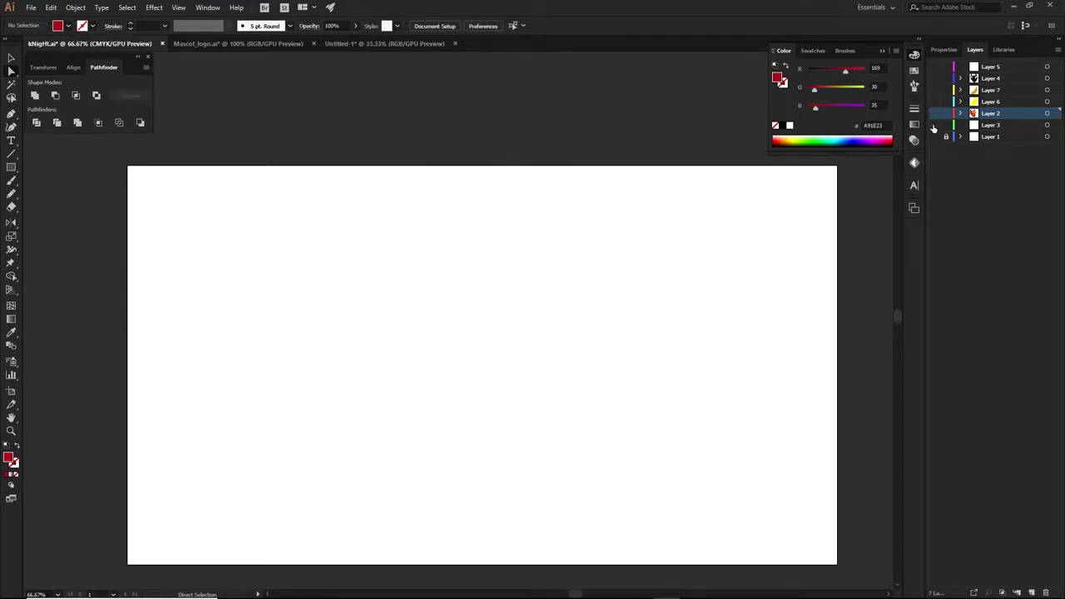
{"action": "left_click", "coordinate": [933, 112]}
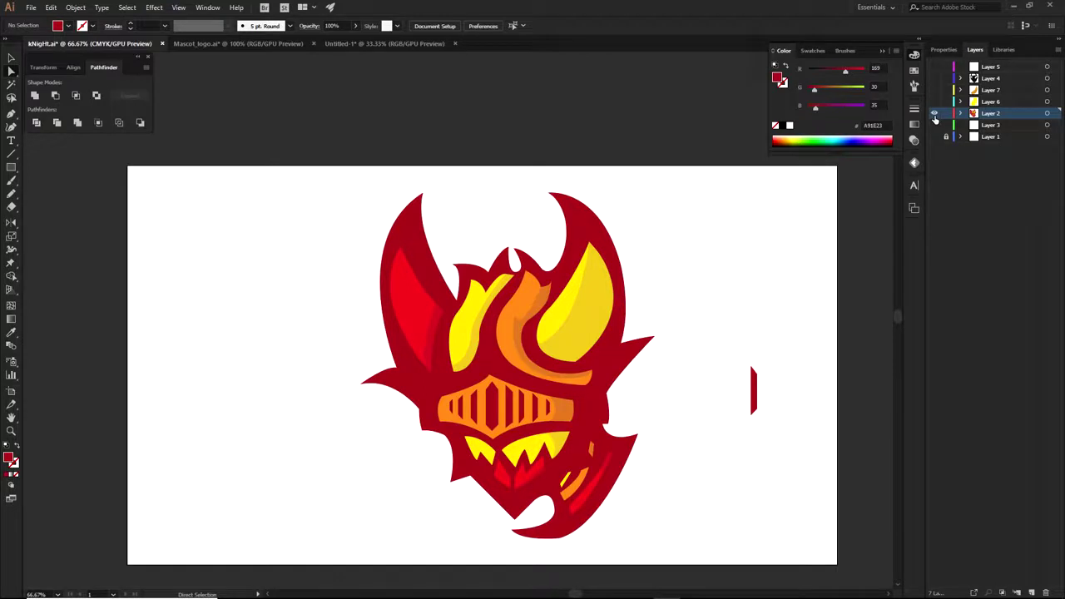
{"action": "left_click", "coordinate": [555, 313]}
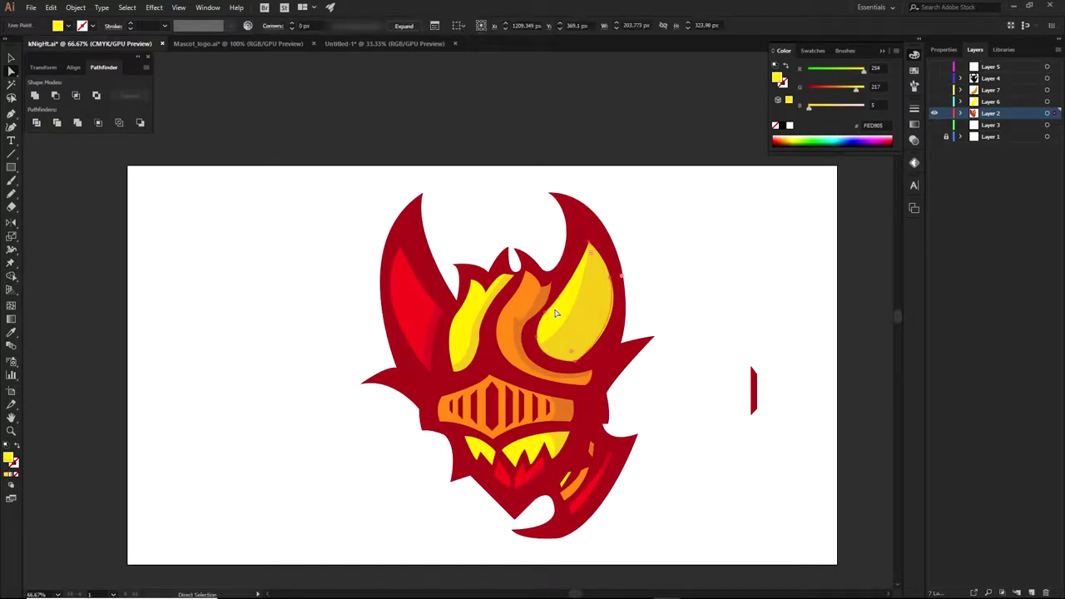